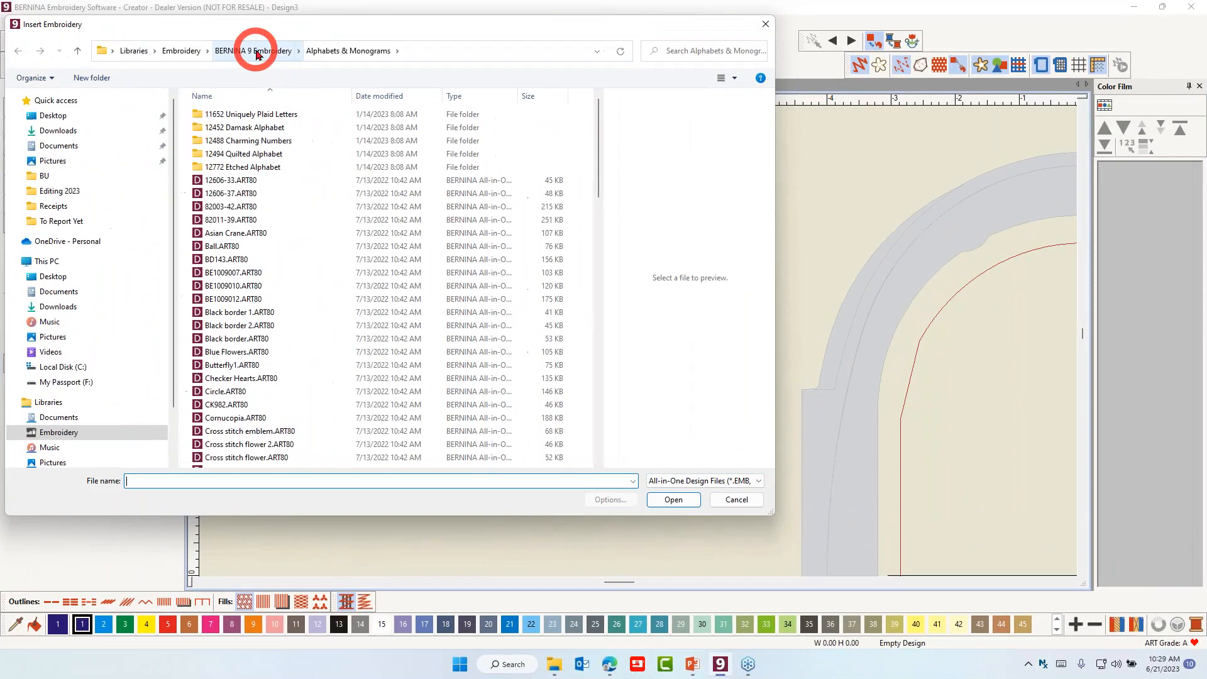
- Insert the BlueSwirls1.ART80 design from the Decorative Accents folder of the BERNINA 9 Embroidery library
{"action": "left_click", "coordinate": [418, 103]}
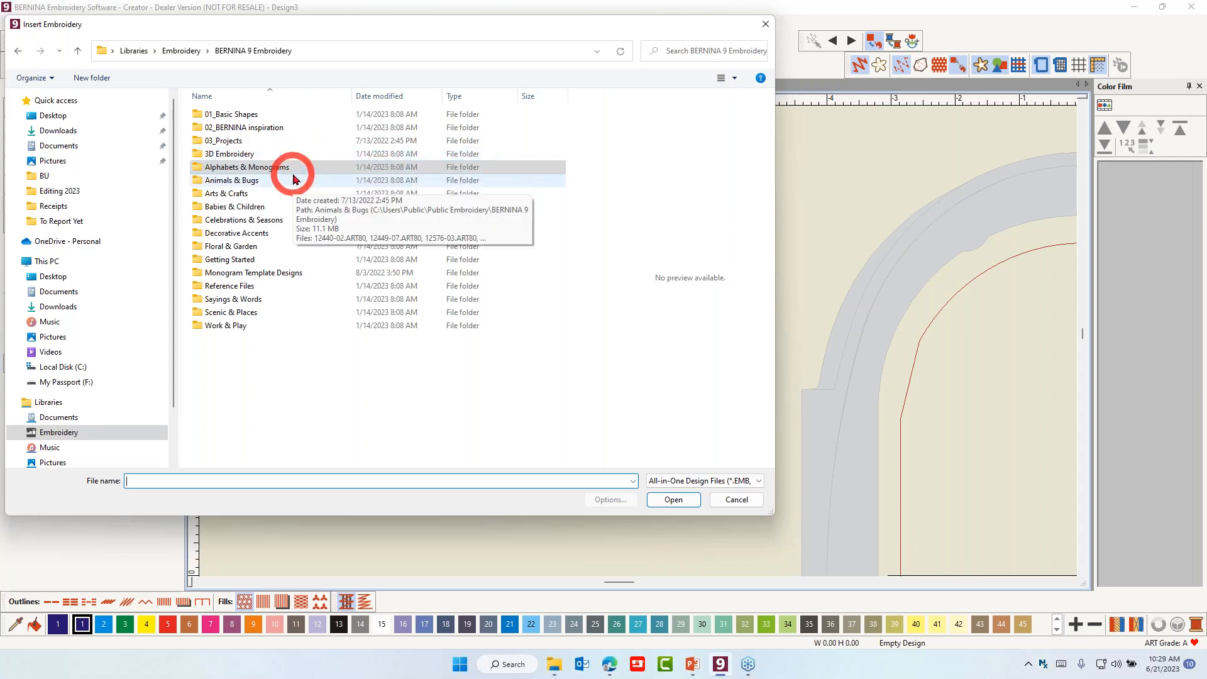
{"action": "left_click", "coordinate": [262, 234]}
{"action": "double_click", "coordinate": [262, 234]}
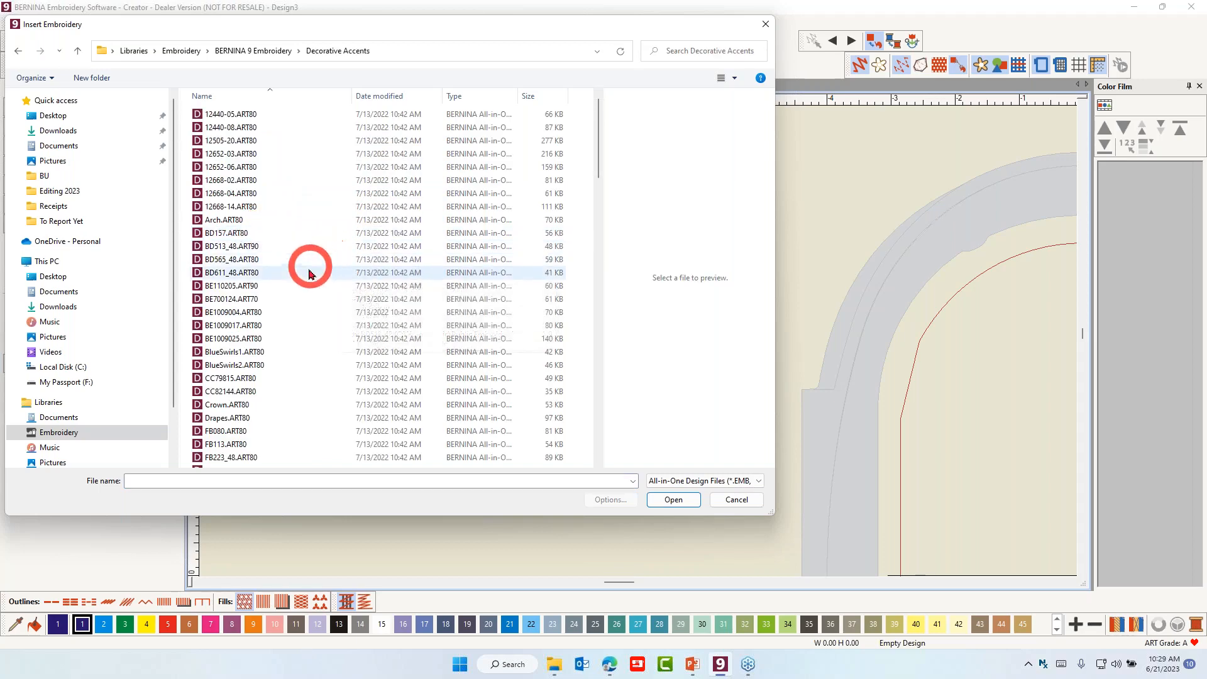
{"action": "scroll", "coordinate": [301, 271], "scroll_direction": "down", "scroll_amount": 2}
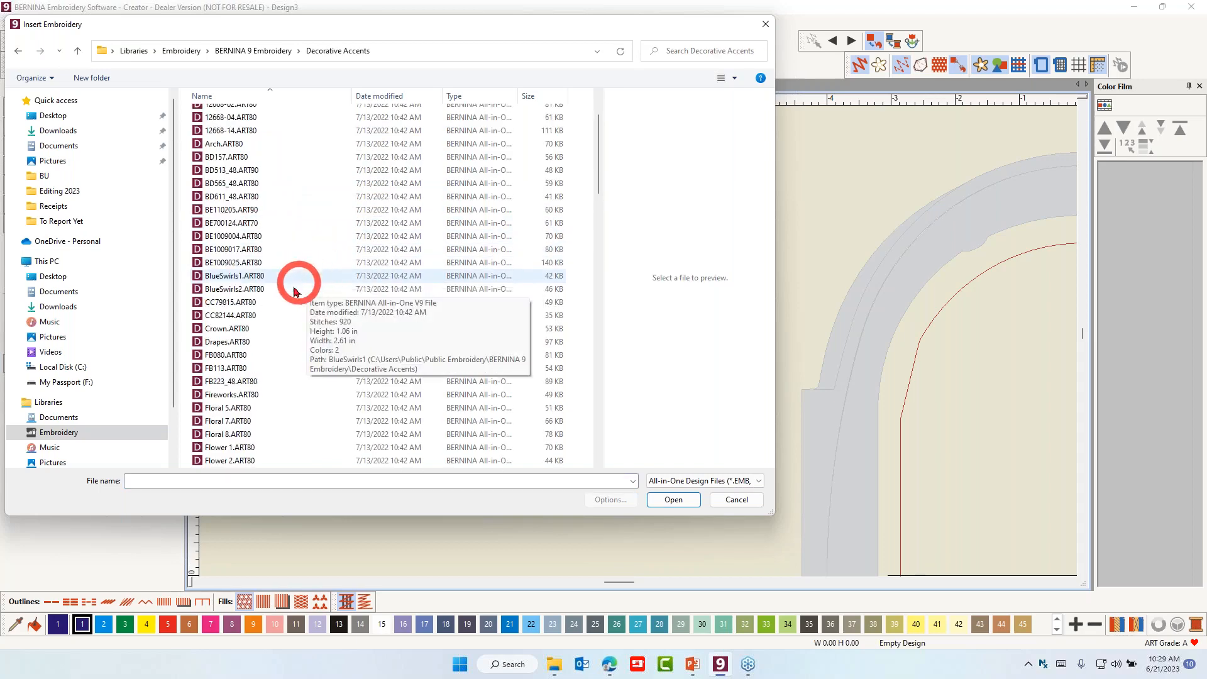
{"action": "left_click", "coordinate": [245, 281]}
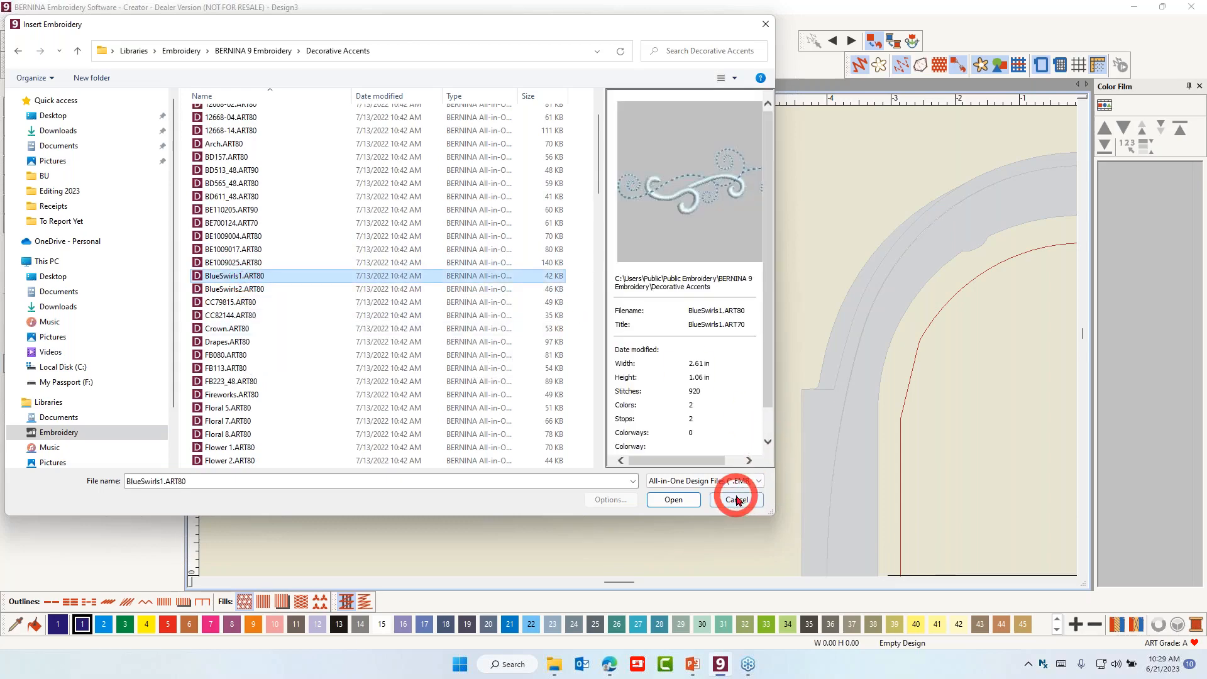
{"action": "left_click", "coordinate": [686, 510]}
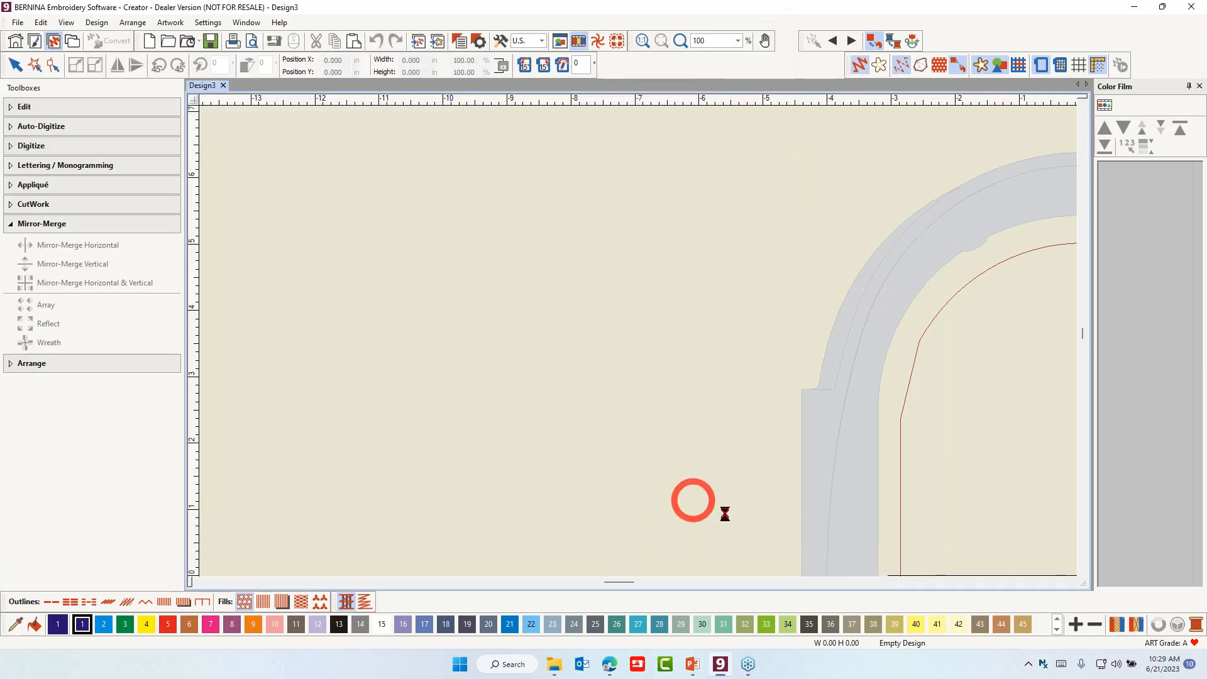
- Hide the hoop around the inserted swirl design
{"action": "scroll", "coordinate": [959, 478], "scroll_direction": "down", "scroll_amount": 3}
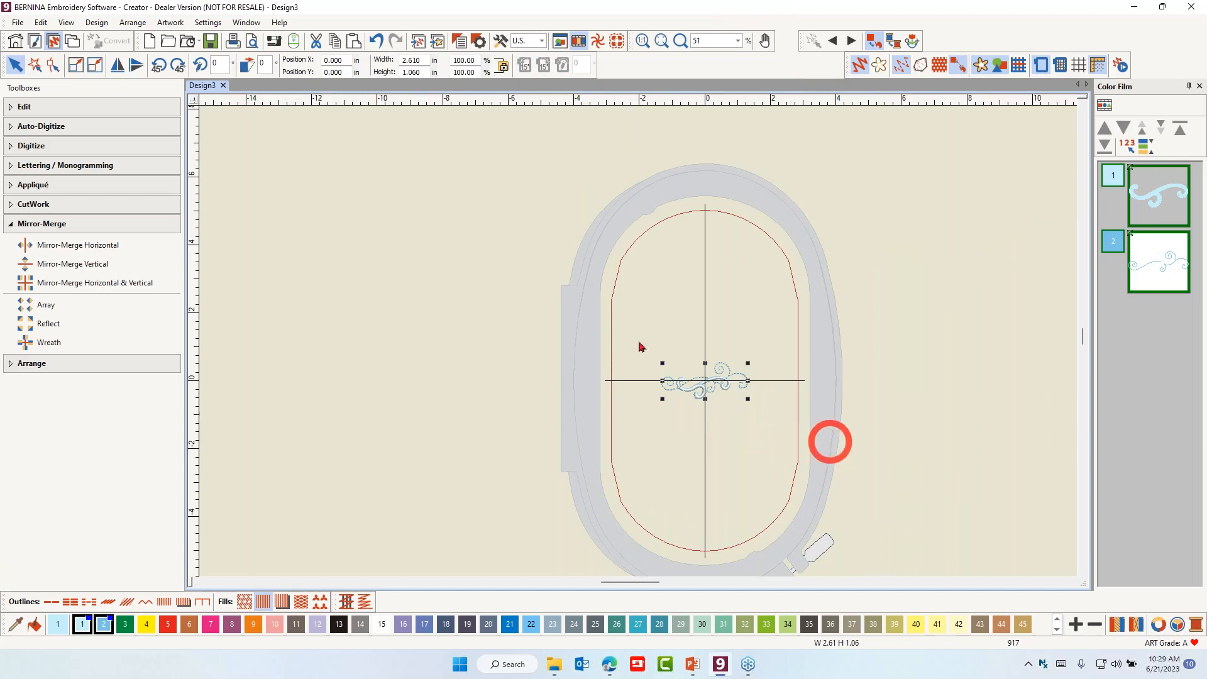
{"action": "scroll", "coordinate": [829, 441], "scroll_direction": "up", "scroll_amount": 1}
{"action": "scroll", "coordinate": [628, 348], "scroll_direction": "up", "scroll_amount": 1}
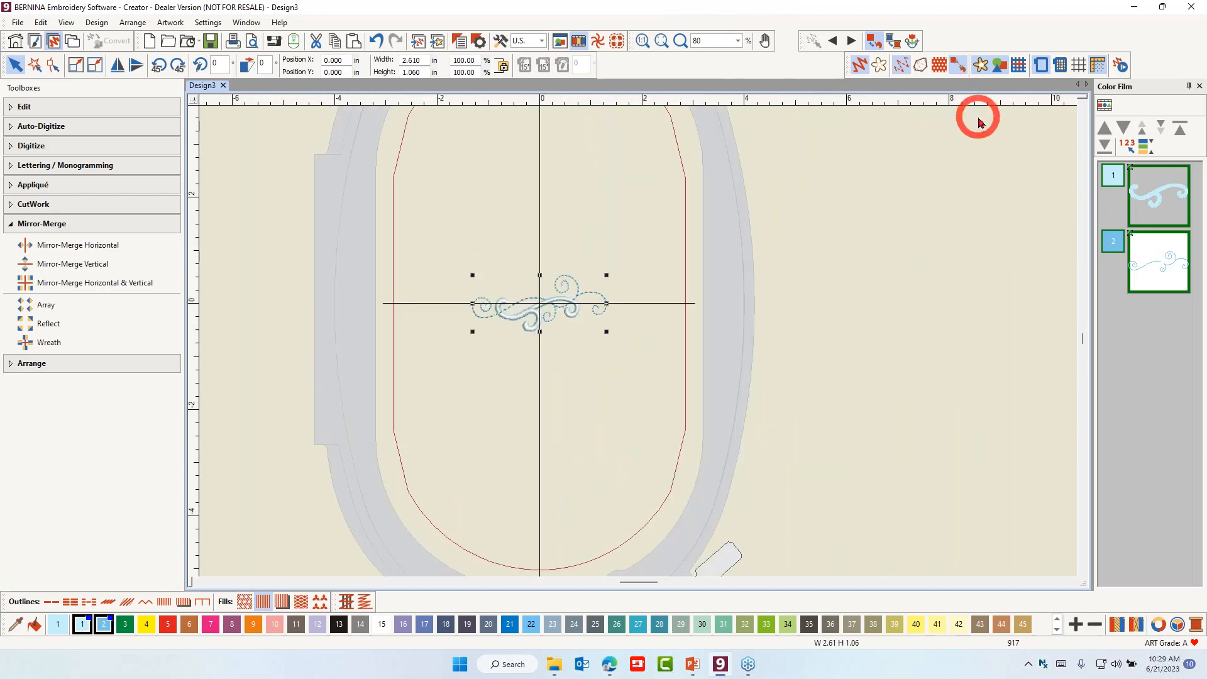
{"action": "left_click", "coordinate": [1043, 70]}
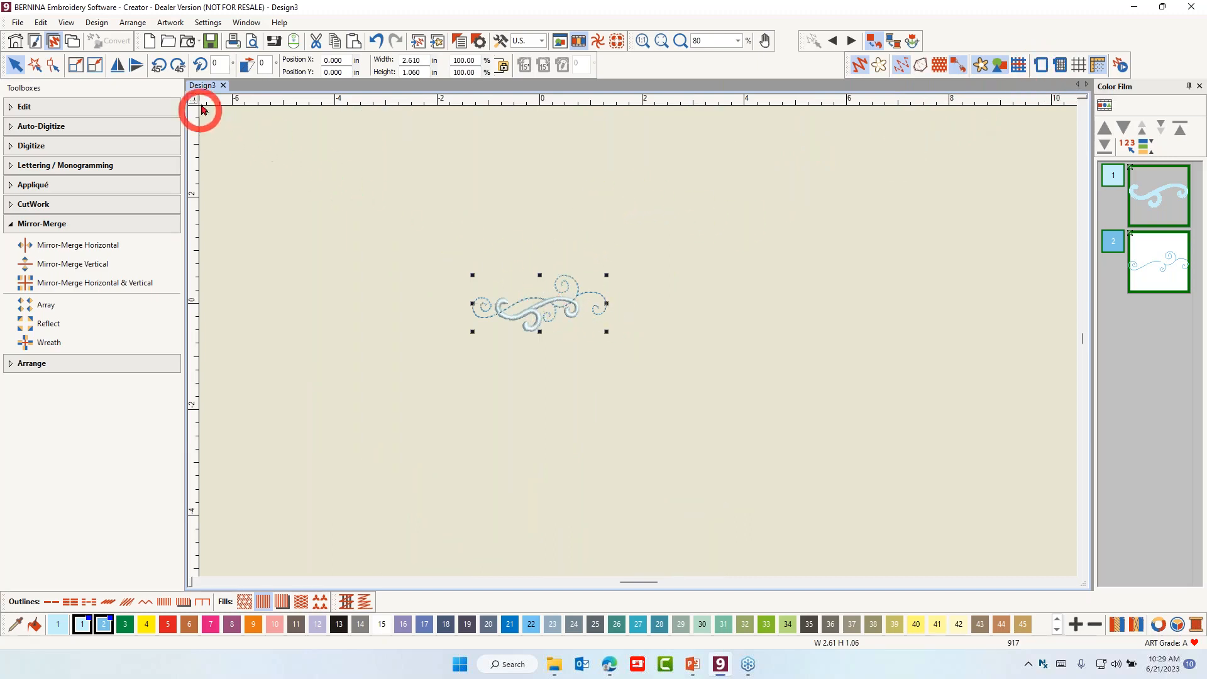
- Set both the solid design background color and the color inside the hoop to white
{"action": "left_click", "coordinate": [98, 23]}
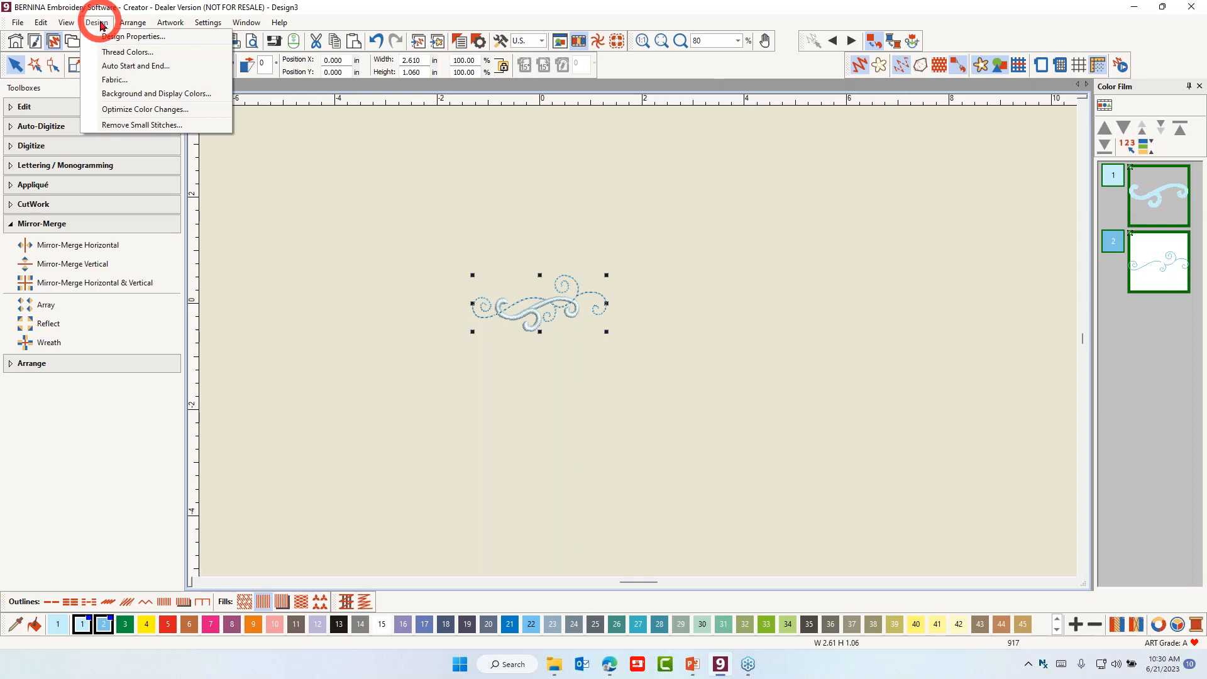
{"action": "left_click", "coordinate": [141, 96]}
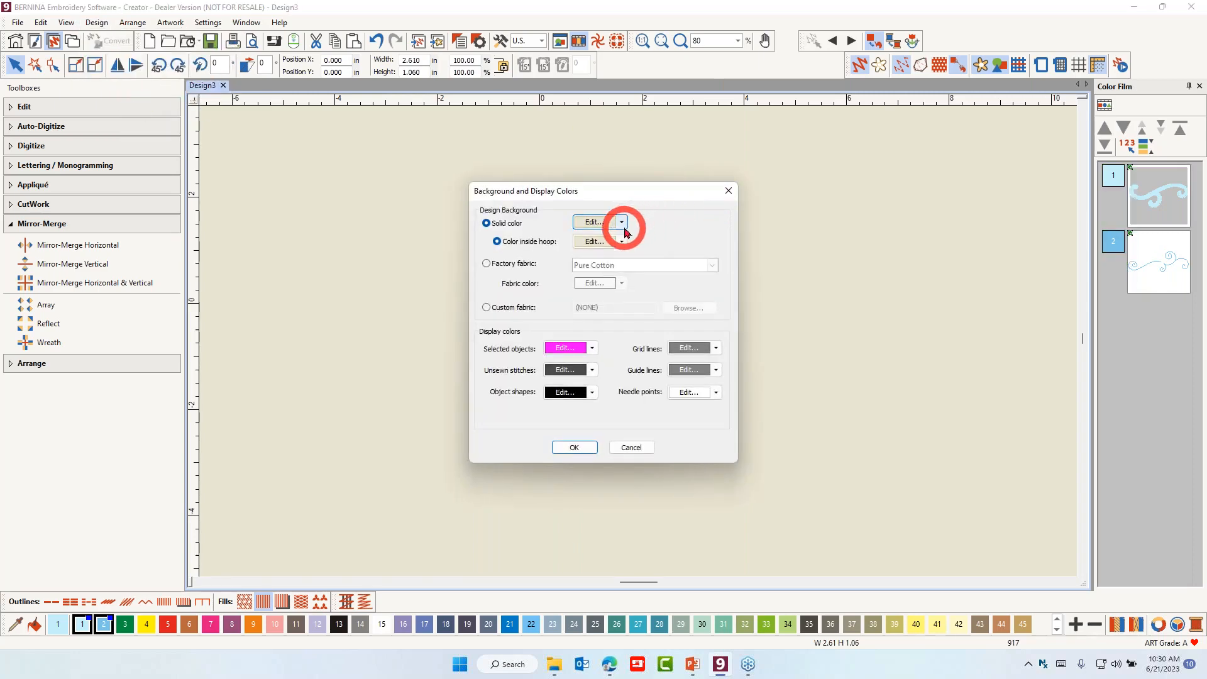
{"action": "left_click", "coordinate": [622, 224]}
{"action": "left_click", "coordinate": [654, 272]}
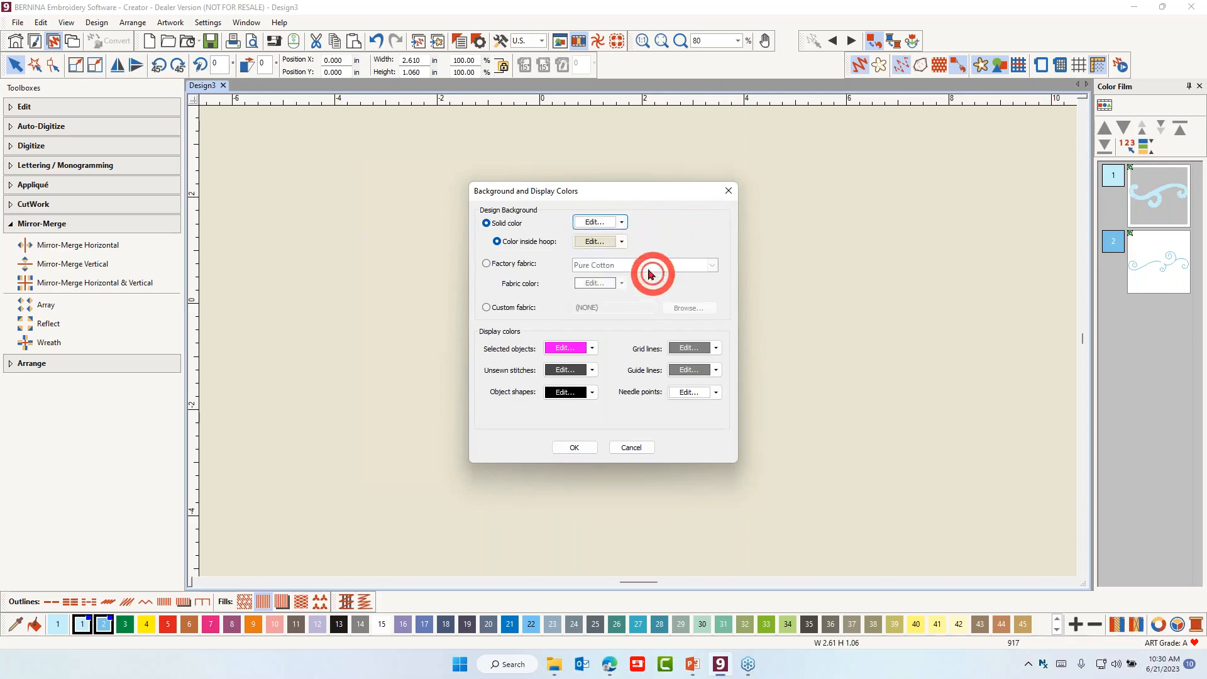
{"action": "left_click", "coordinate": [622, 244]}
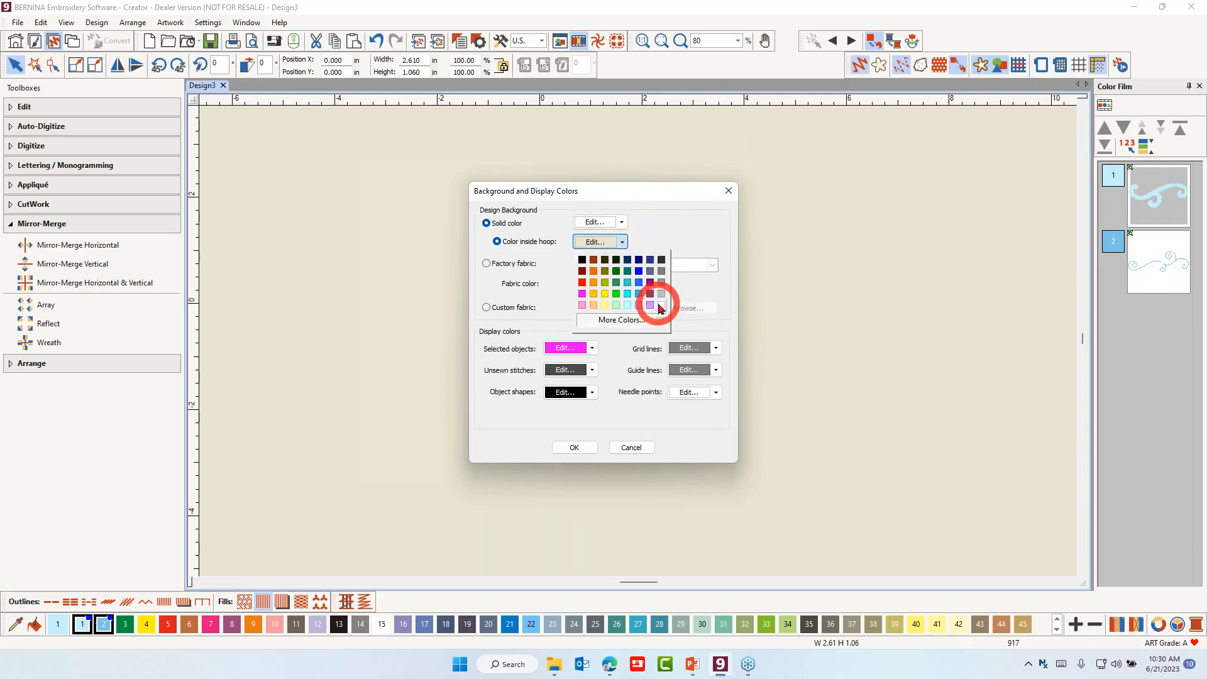
{"action": "left_click", "coordinate": [661, 306]}
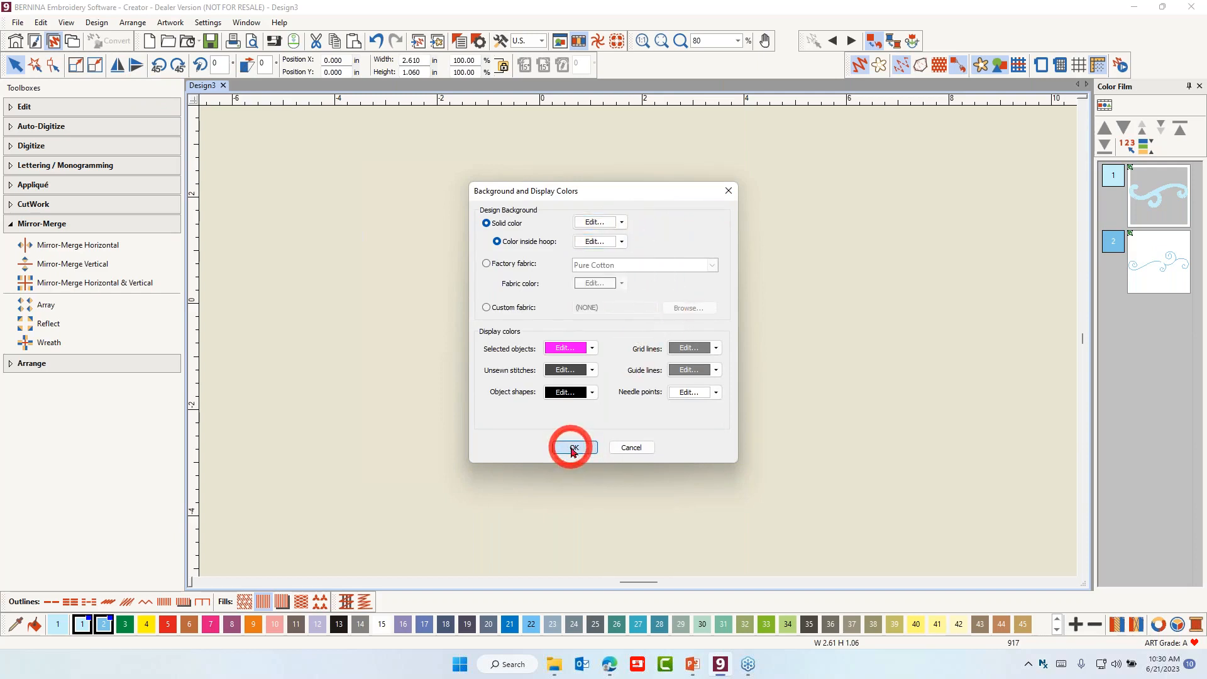
{"action": "left_click", "coordinate": [573, 447]}
- Select the swirl design and turn off artistic view
{"action": "left_click", "coordinate": [588, 366]}
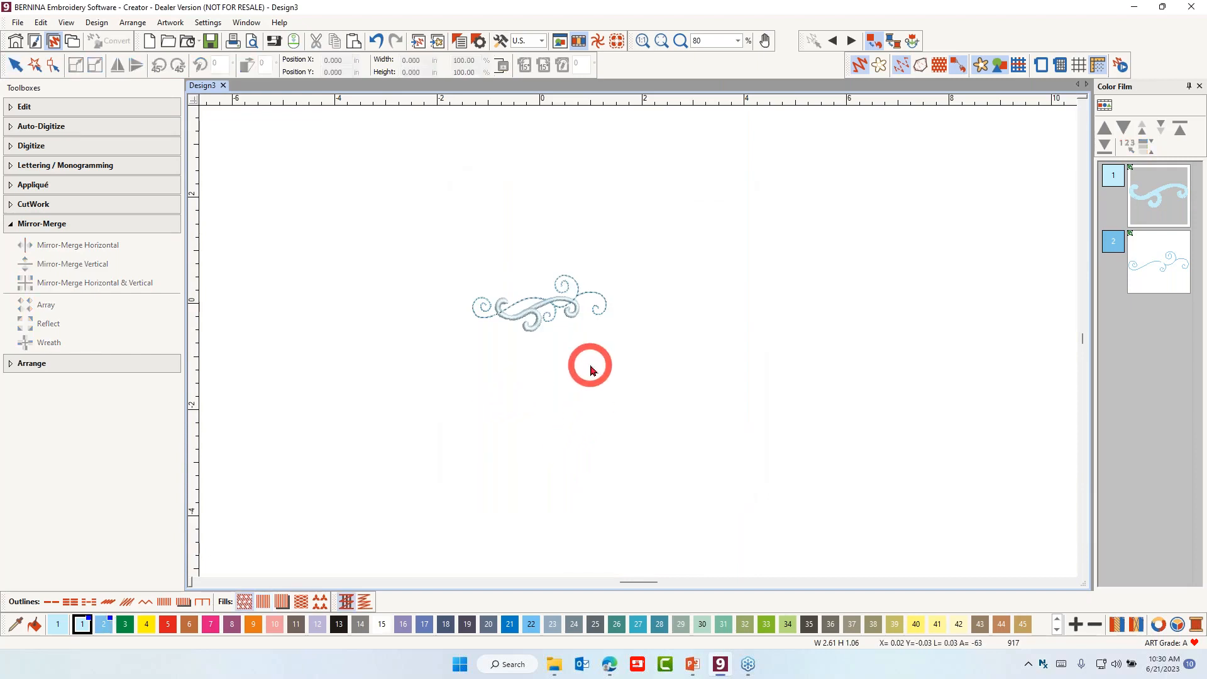
{"action": "left_click", "coordinate": [534, 331]}
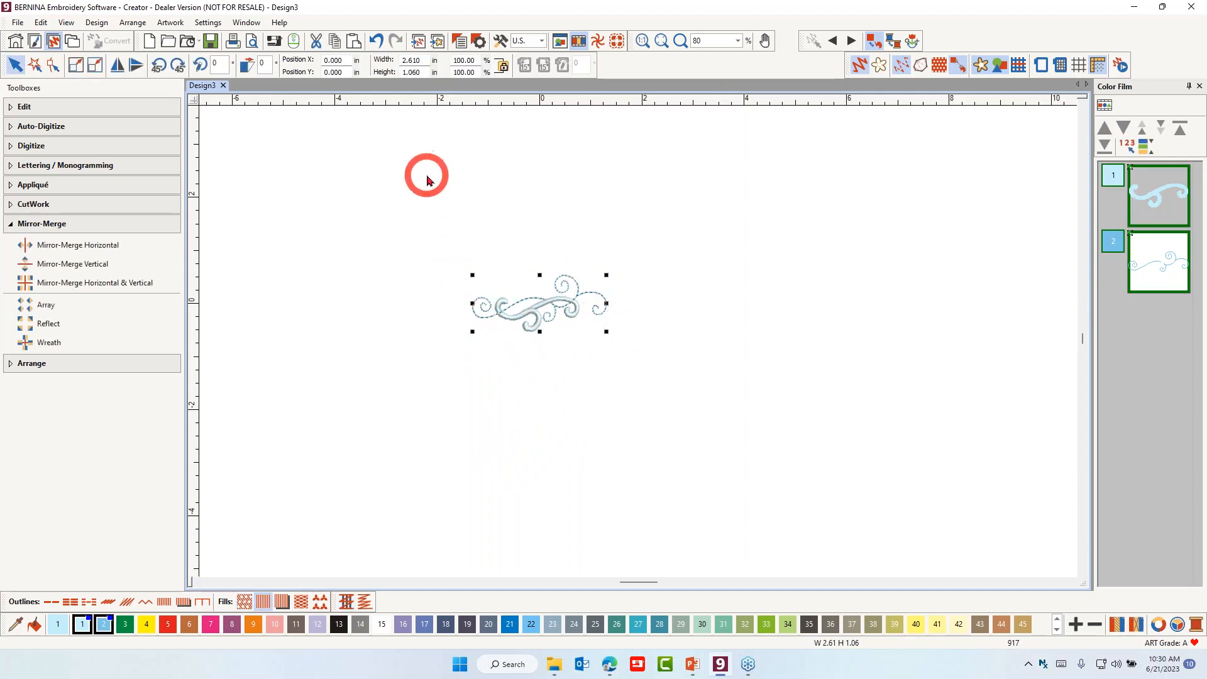
{"action": "left_click", "coordinate": [859, 66]}
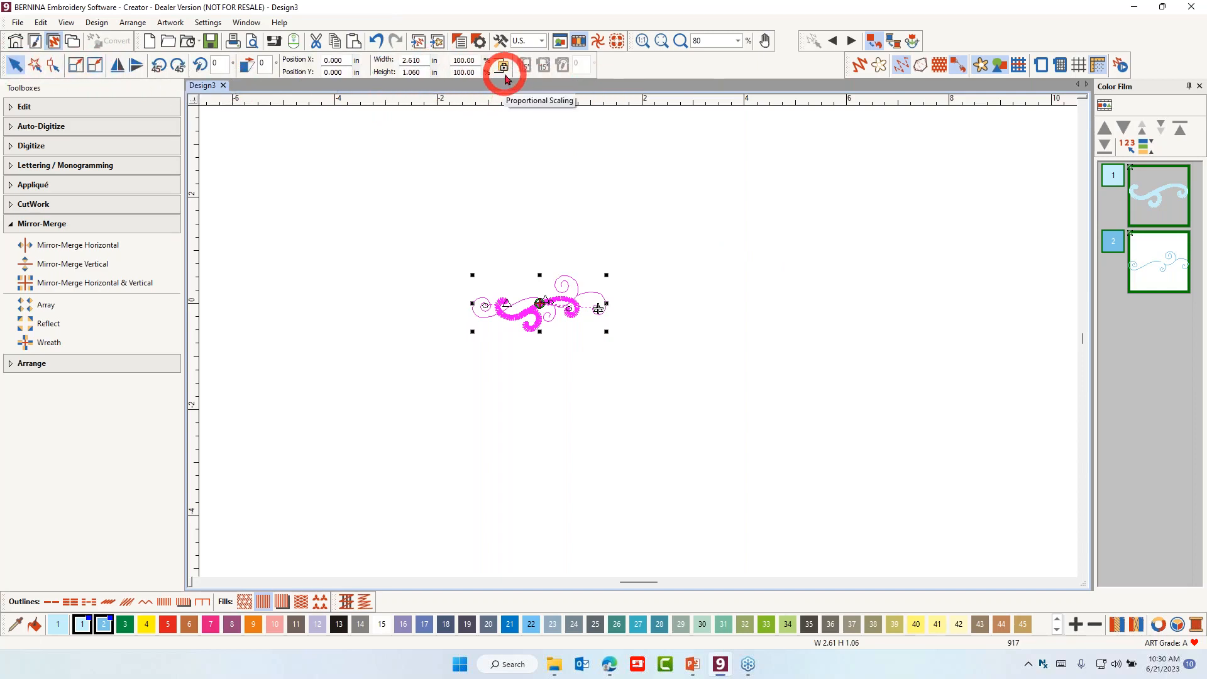
- Scale the swirl proportionally to a width of 2.5 in and rotate it by -10 degrees
{"action": "left_click", "coordinate": [415, 60]}
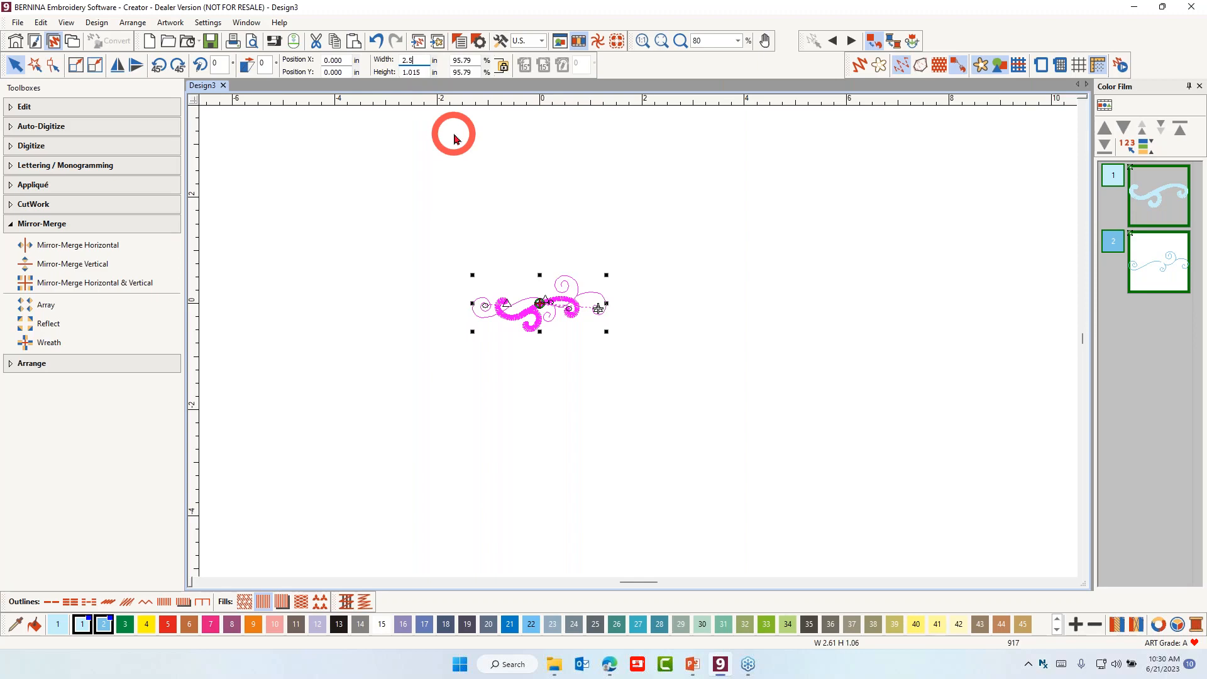
{"action": "key", "text": "Return"}
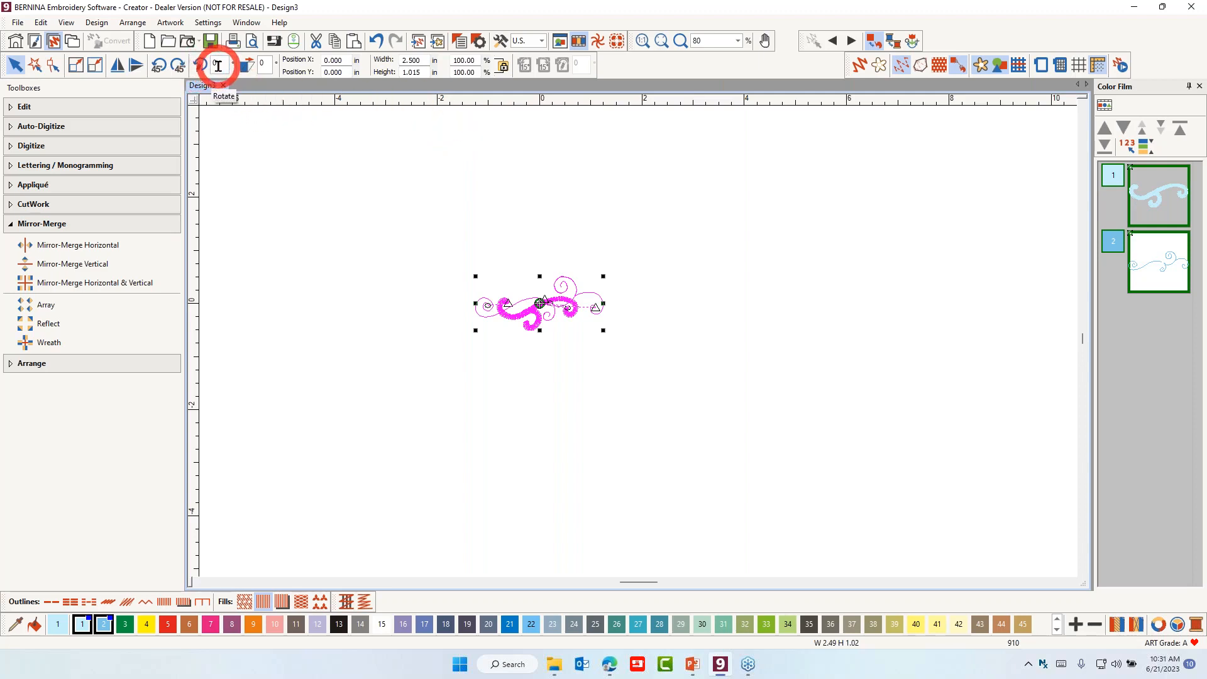
{"action": "left_click_drag", "start_coordinate": [220, 66], "coordinate": [210, 65]}
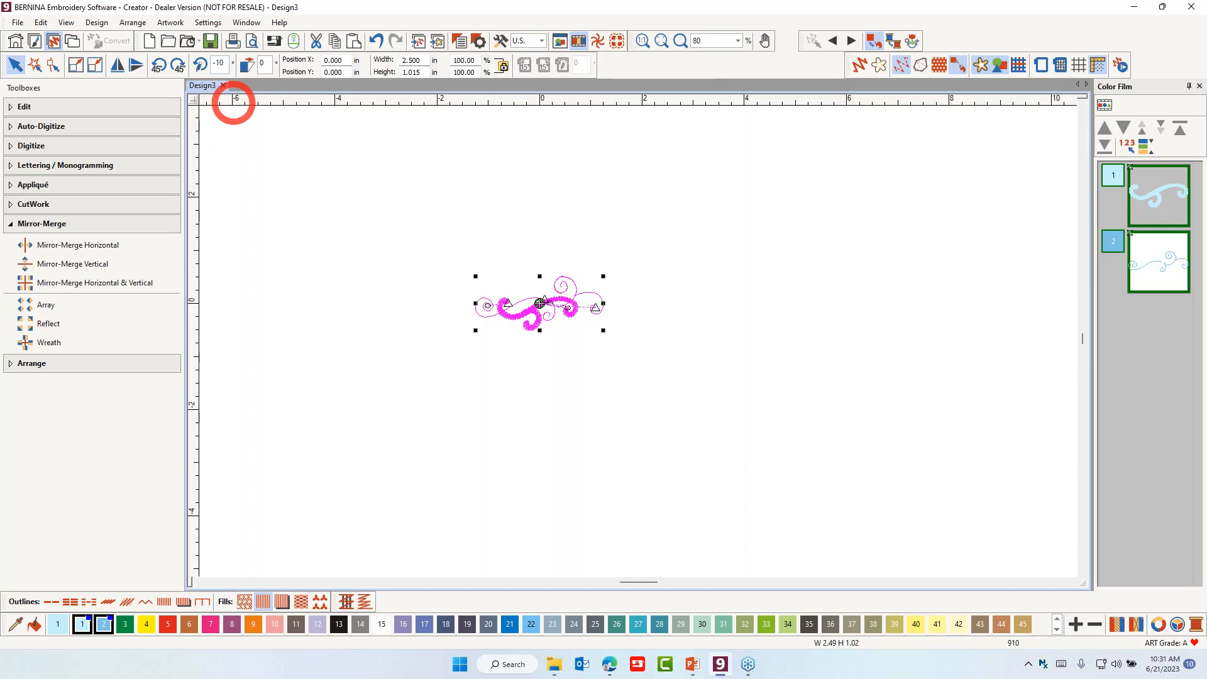
{"action": "key", "text": "Return"}
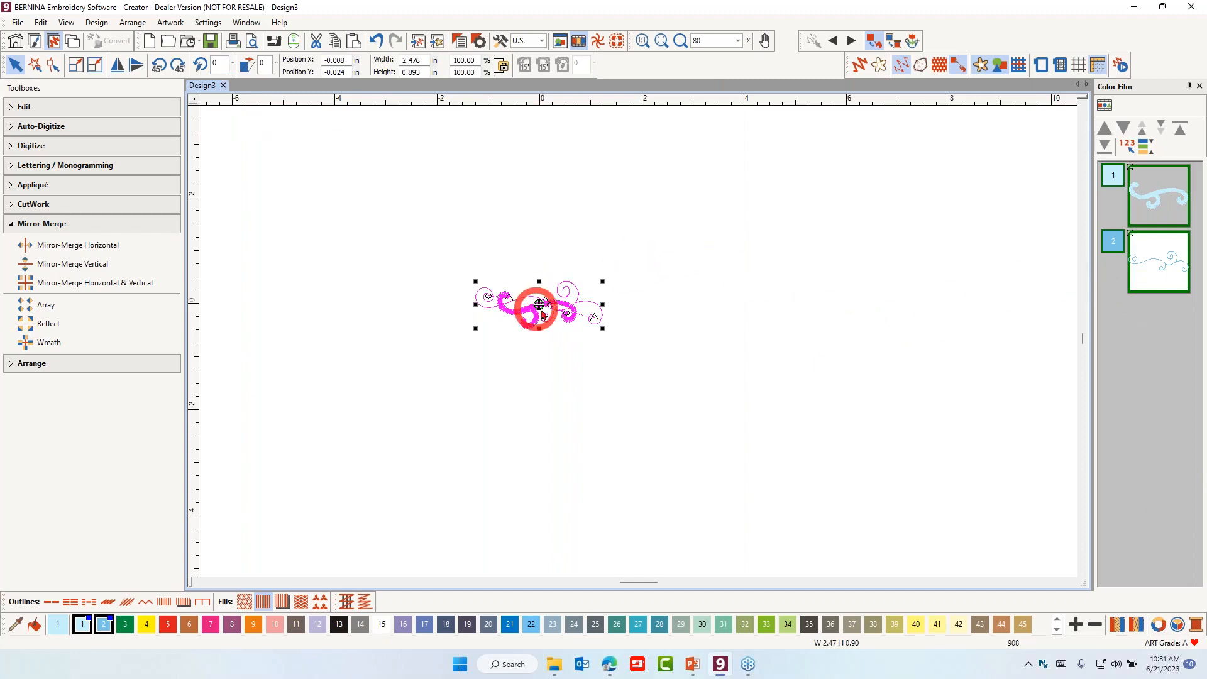
- Paste a copy of the swirl and place it just left of the original, centered at about X -2.7 in
{"action": "left_click", "coordinate": [355, 46]}
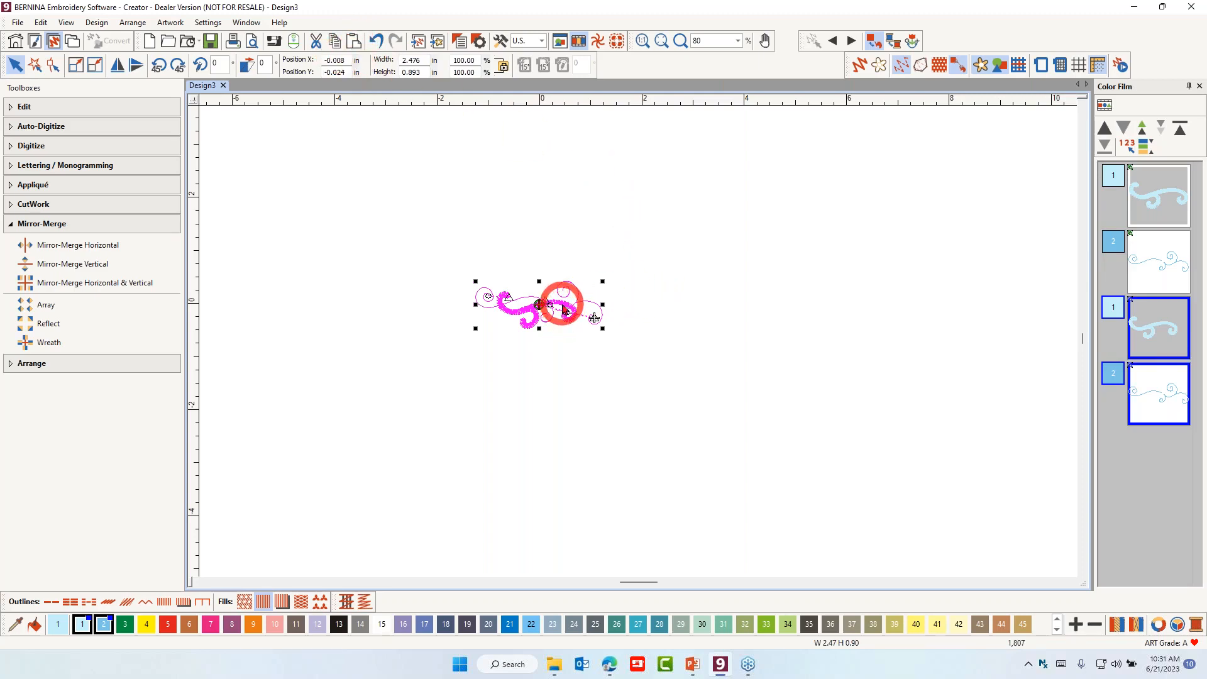
{"action": "left_click_drag", "start_coordinate": [564, 309], "coordinate": [425, 298]}
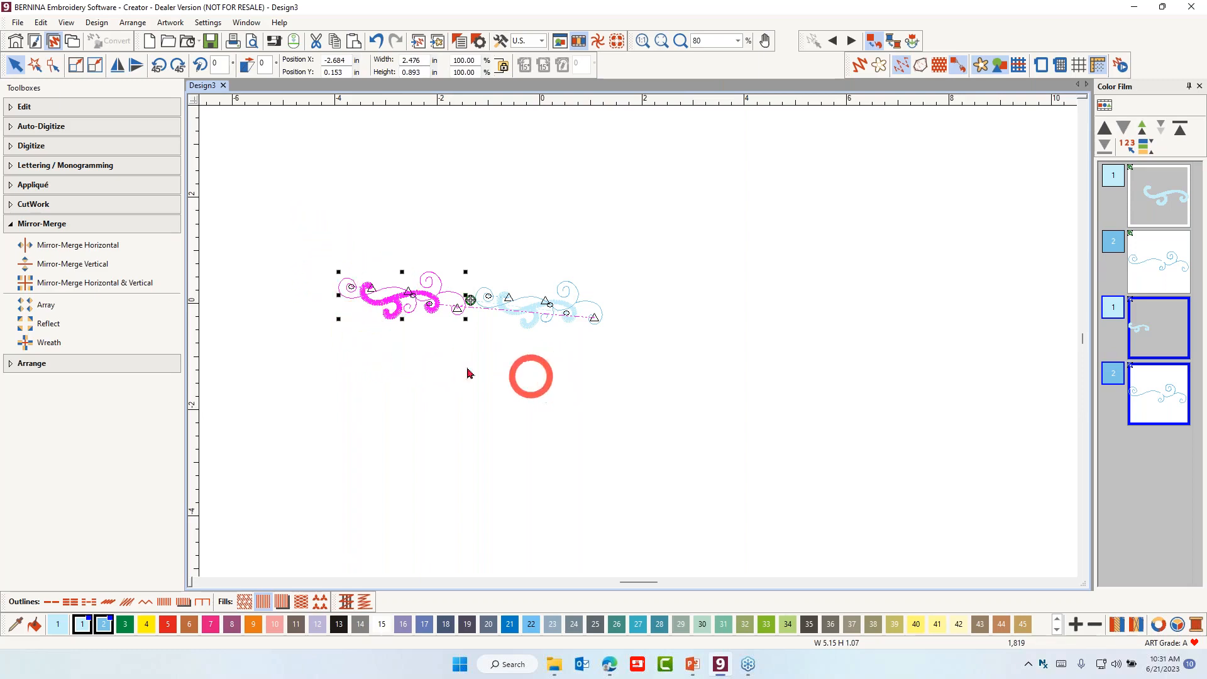
- Select both swirls and align them along their bottom edges
{"action": "left_click", "coordinate": [530, 312], "text": "ctrl"}
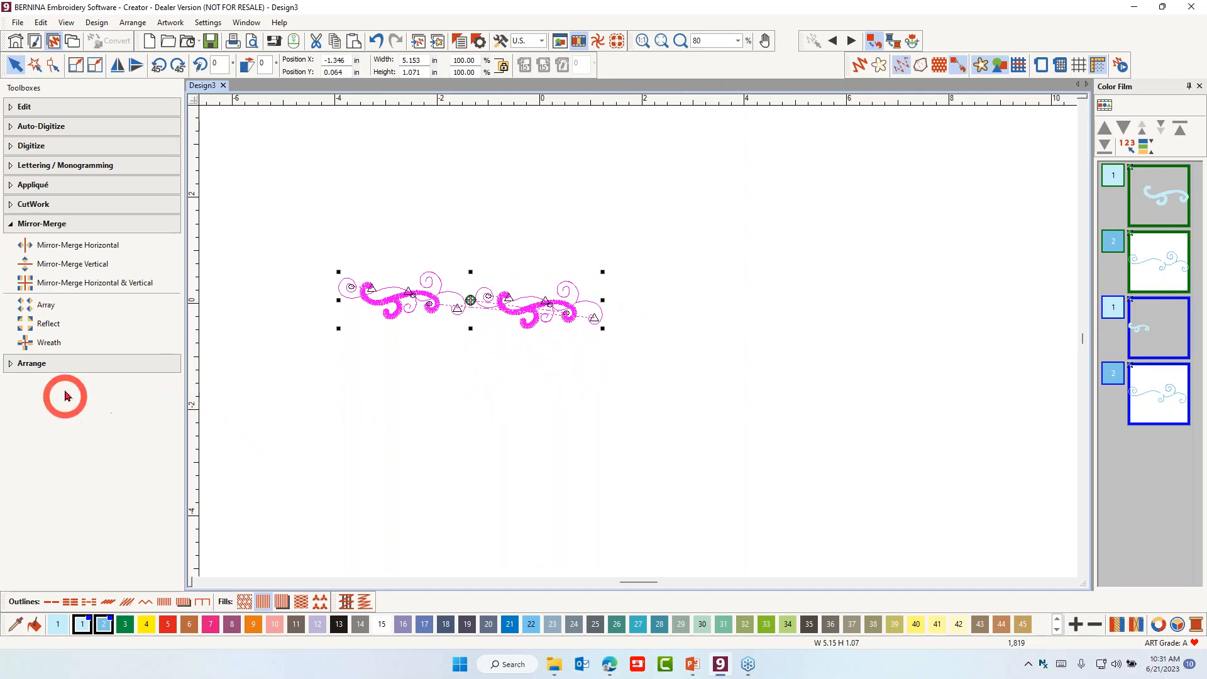
{"action": "left_click", "coordinate": [56, 370]}
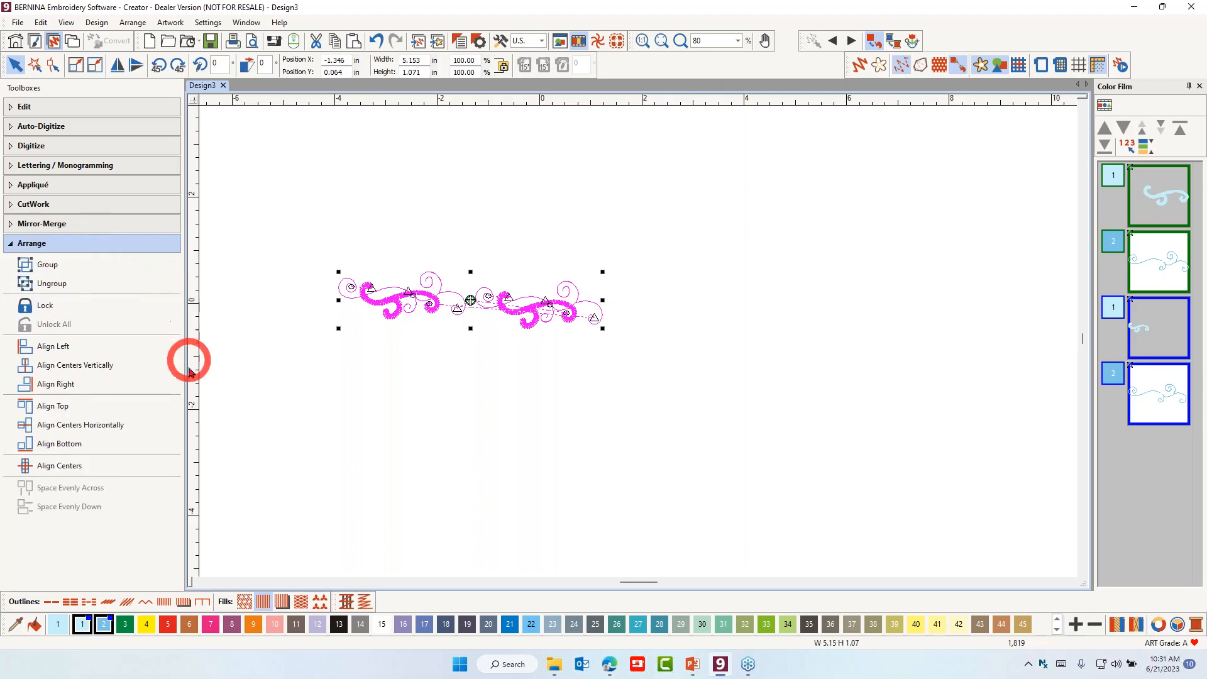
{"action": "left_click", "coordinate": [73, 450]}
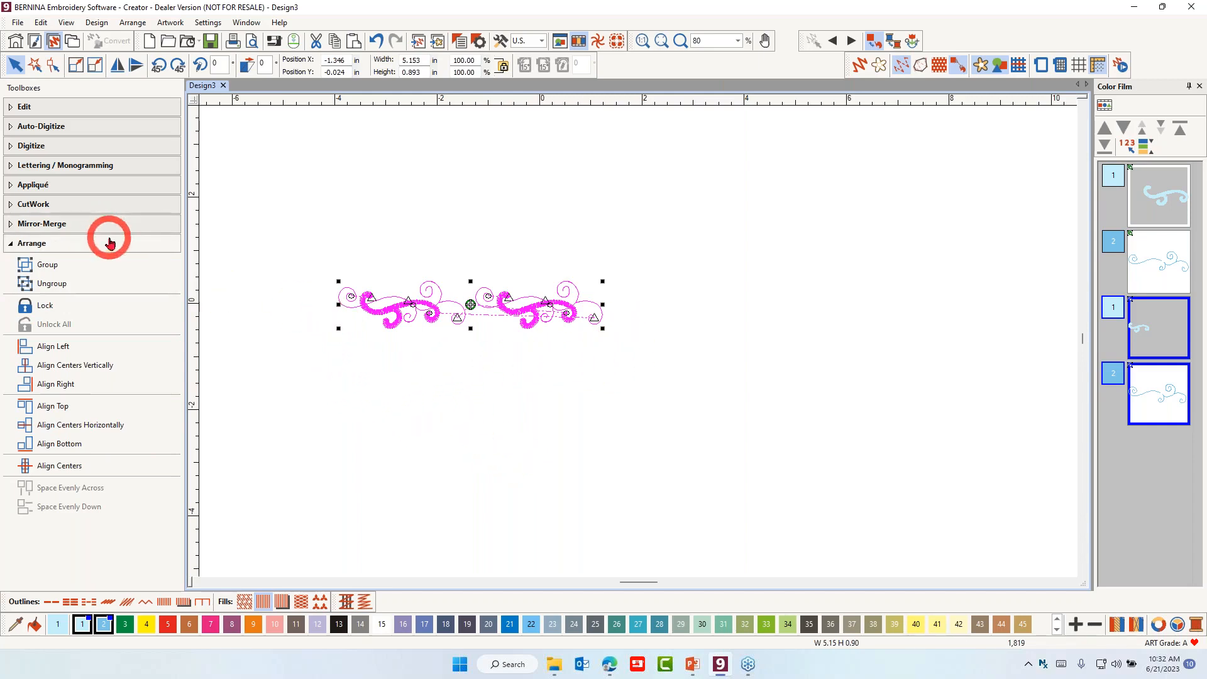
- Mirror-Merge the swirl pair vertically to about 2.65 in overall height, with the mirrored pair below, and show the result in artistic view
{"action": "left_click", "coordinate": [45, 228]}
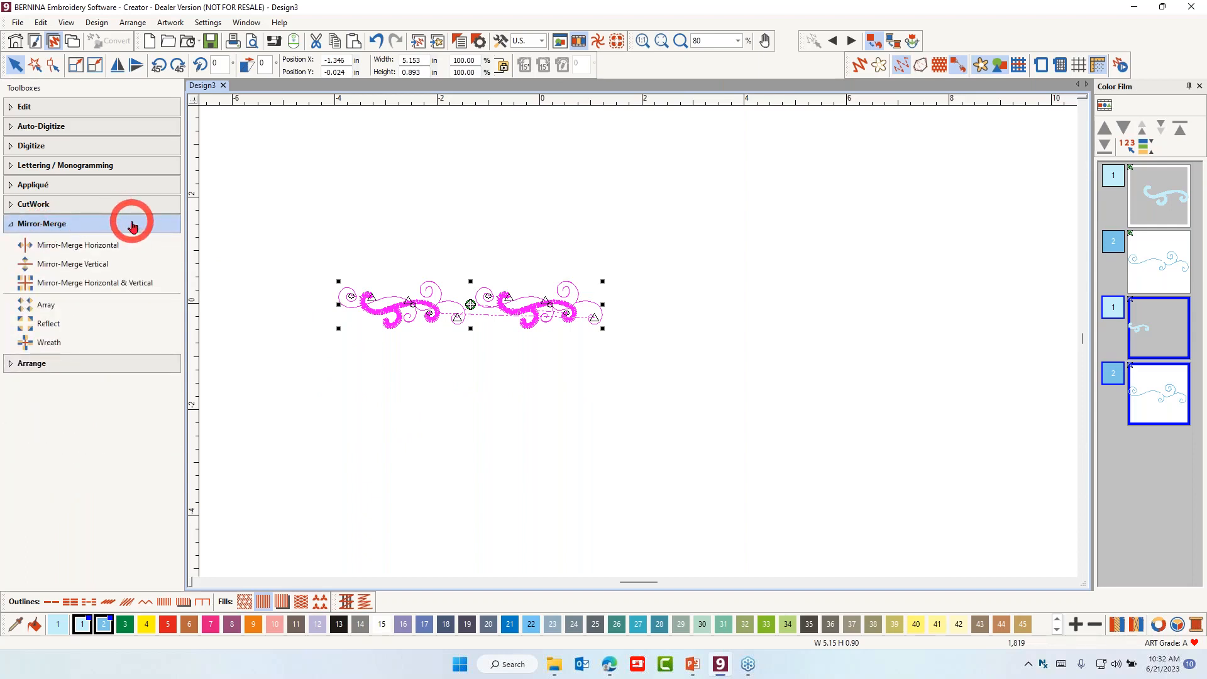
{"action": "left_click", "coordinate": [73, 267]}
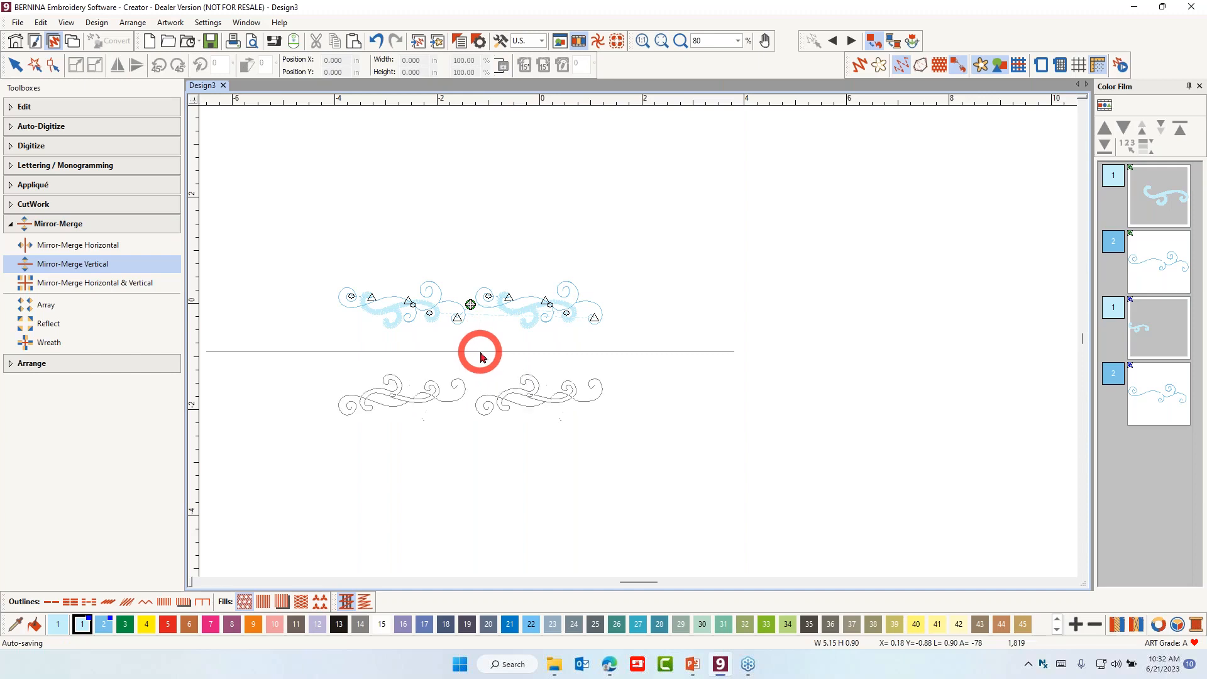
{"action": "left_click", "coordinate": [479, 356]}
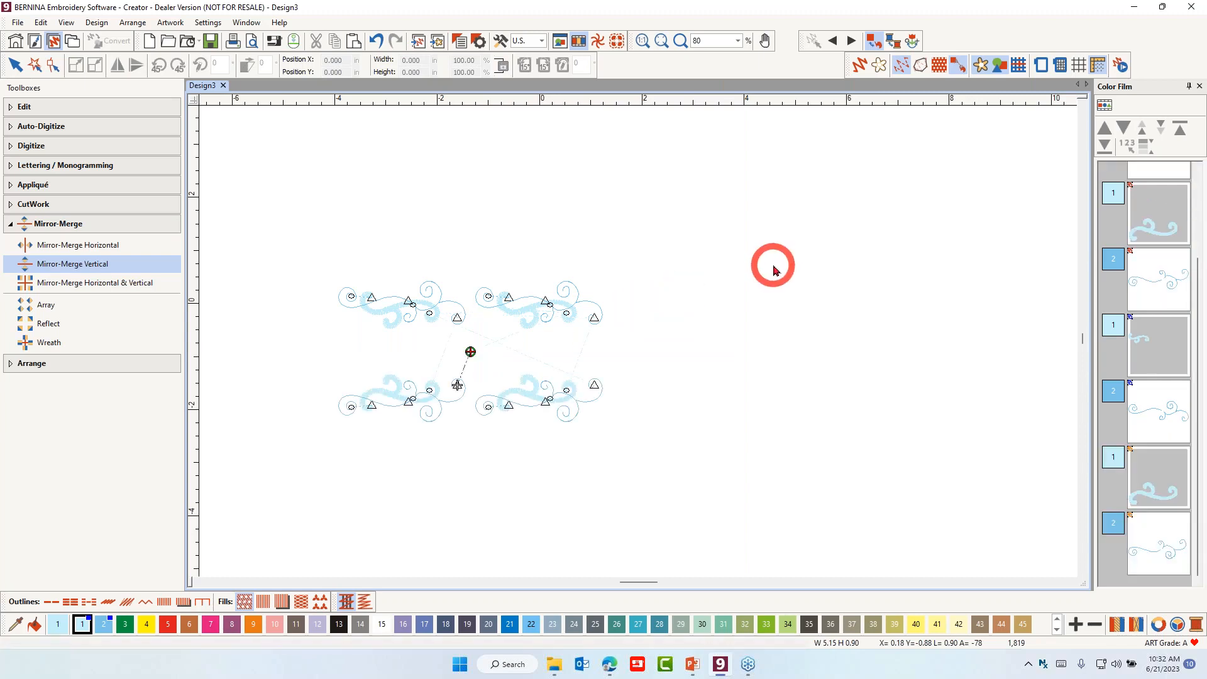
{"action": "left_click", "coordinate": [681, 427]}
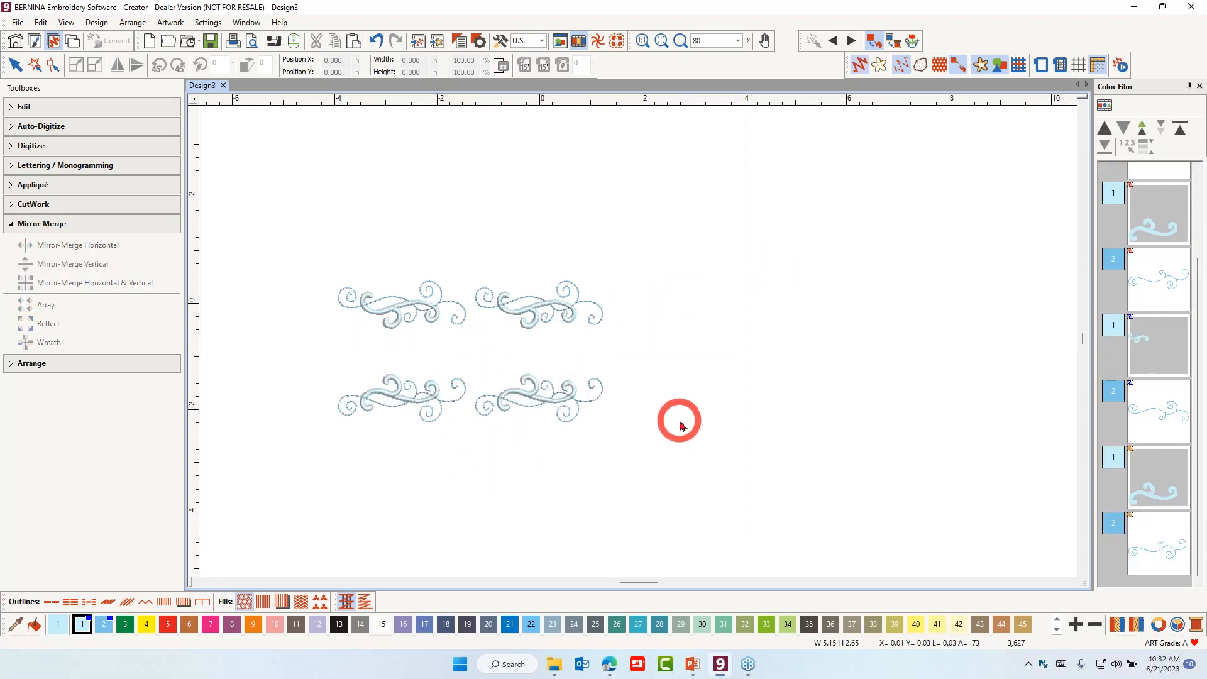
{"action": "left_click", "coordinate": [860, 74]}
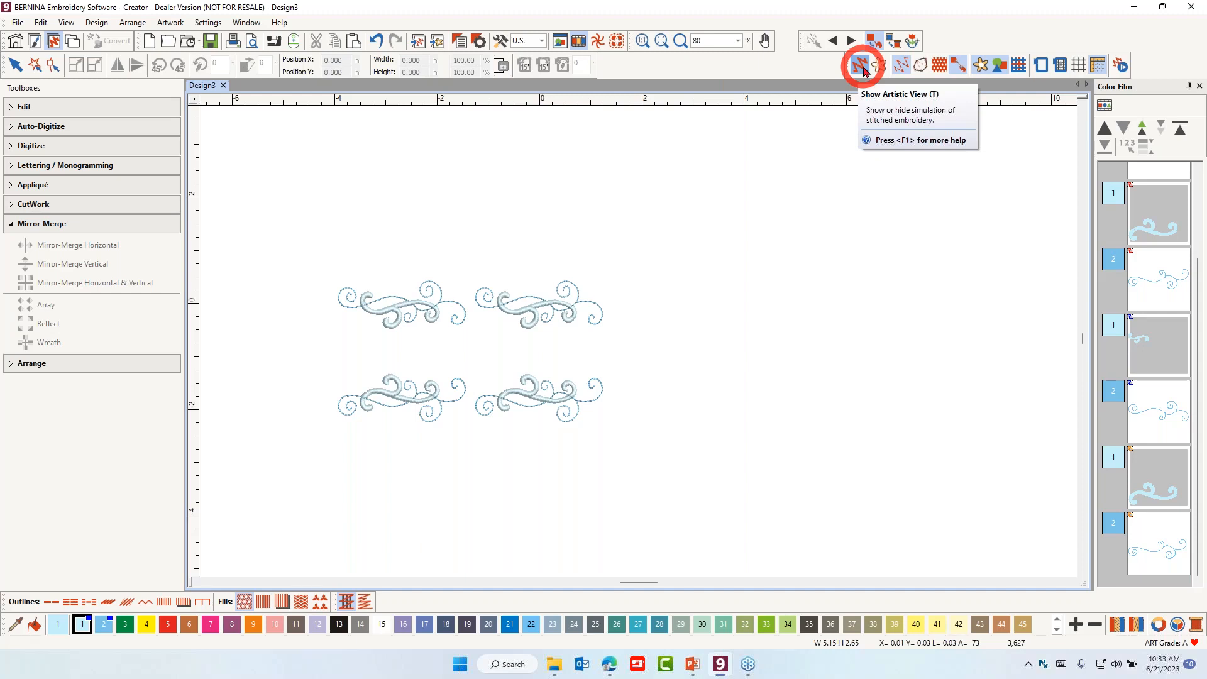
{"action": "left_click", "coordinate": [1142, 273]}
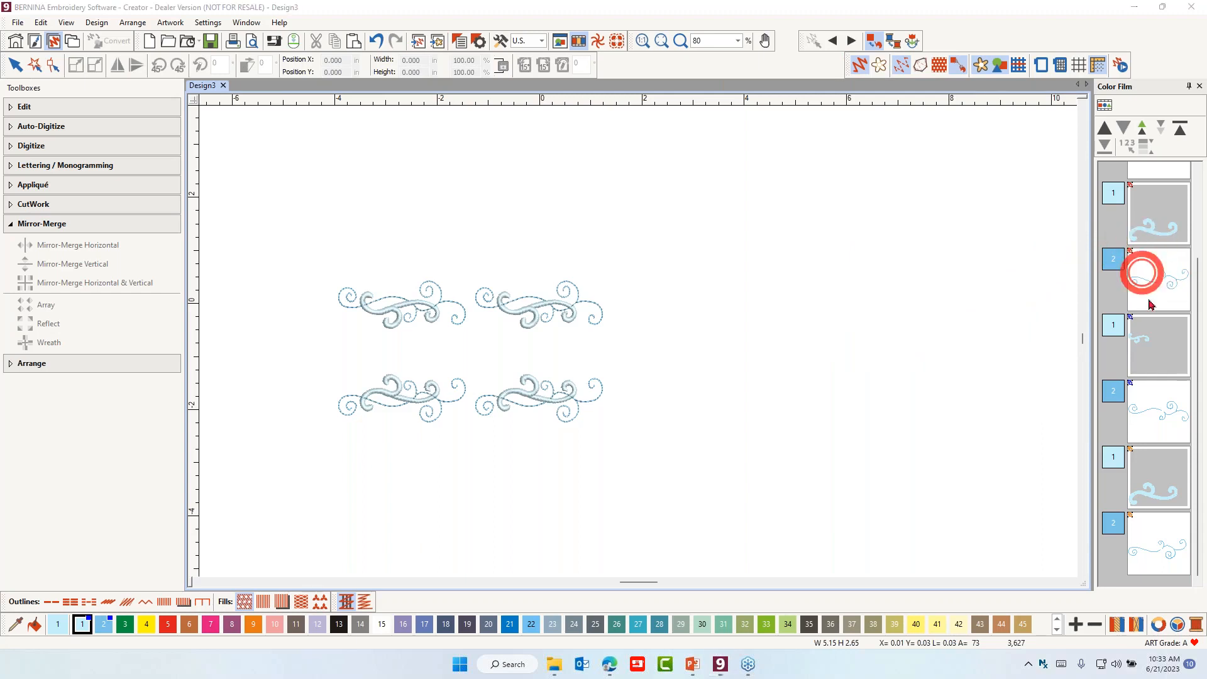
{"action": "mouse_move", "coordinate": [1148, 301]}
{"action": "left_mouse_down"}
{"action": "mouse_move", "coordinate": [1196, 362]}
{"action": "mouse_move", "coordinate": [1163, 344]}
{"action": "mouse_move", "coordinate": [1176, 334]}
{"action": "mouse_move", "coordinate": [1106, 342]}
{"action": "left_mouse_up"}
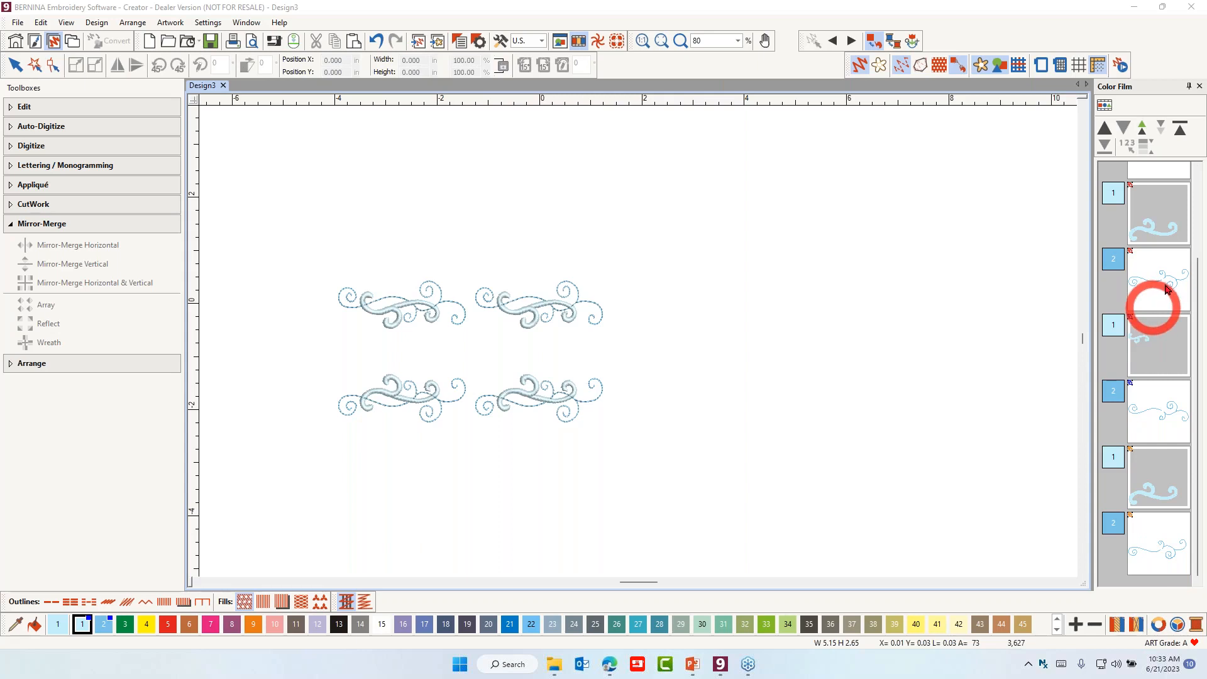
- Select all four swirls and turn off artistic view
{"action": "left_click", "coordinate": [758, 350]}
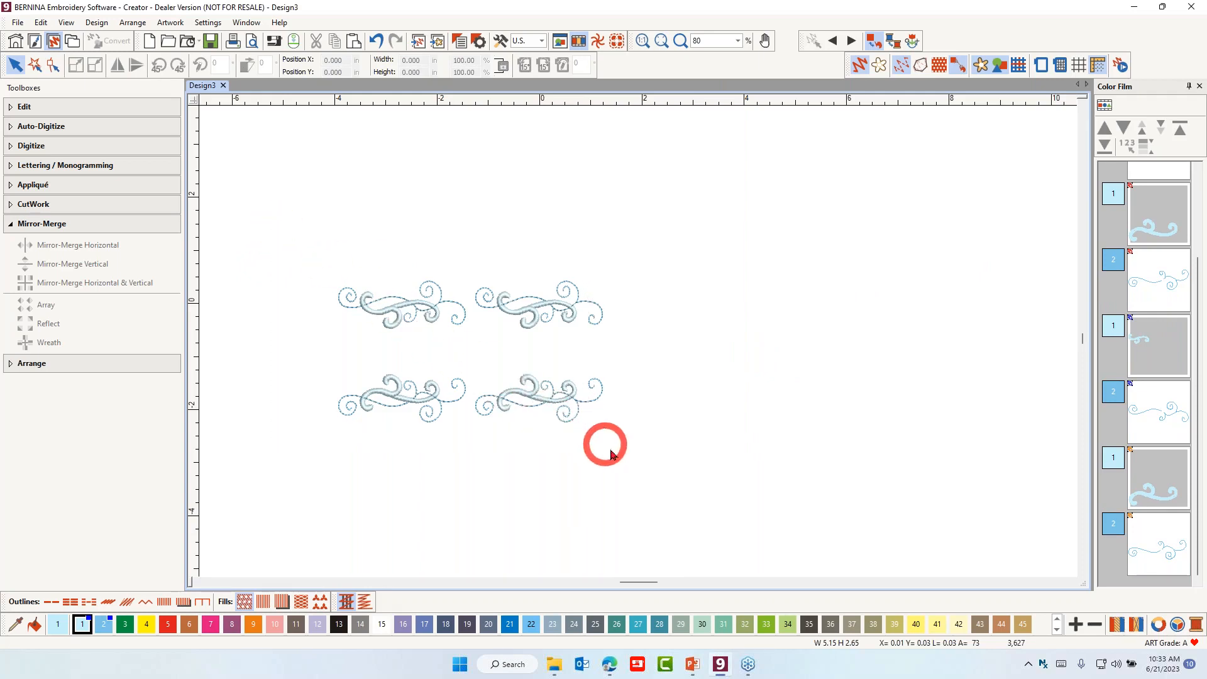
{"action": "left_click_drag", "start_coordinate": [611, 454], "coordinate": [654, 466]}
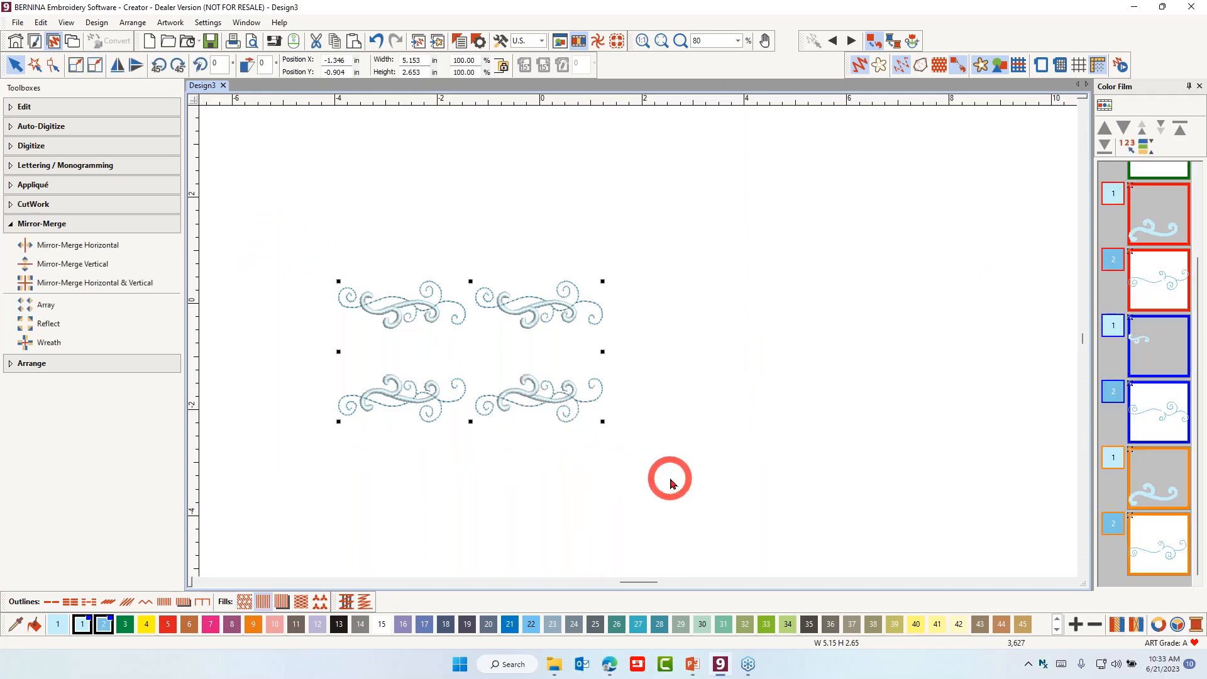
{"action": "key", "text": "t"}
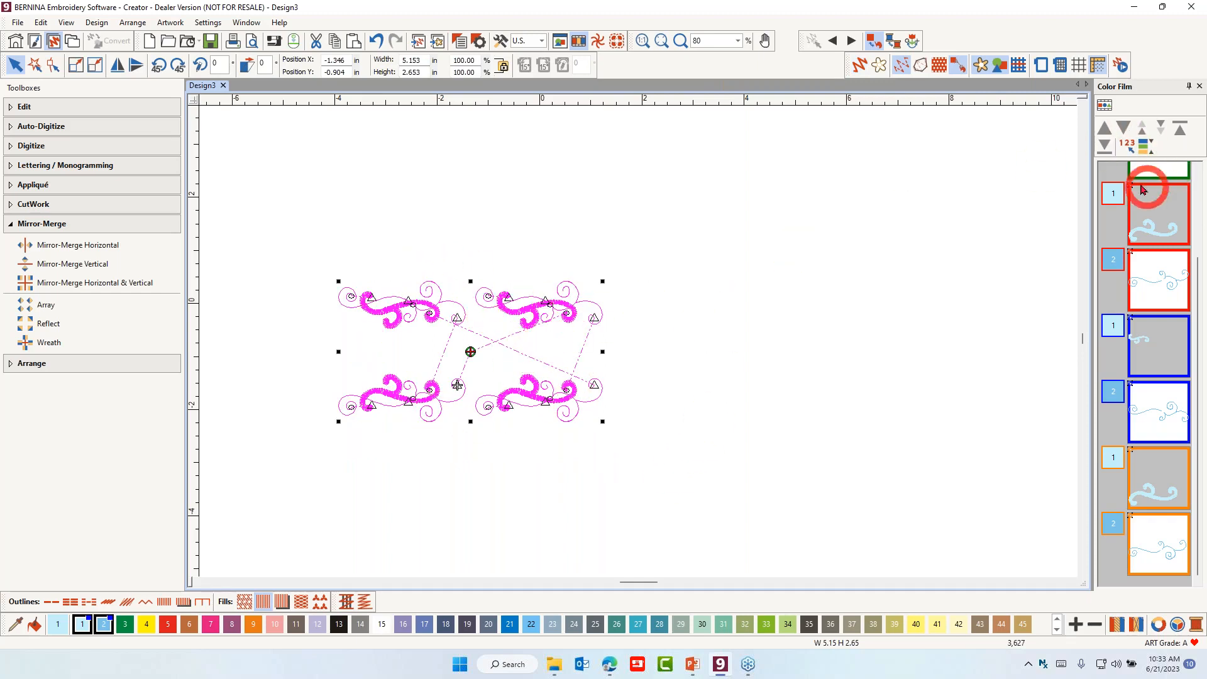
- Resequence the four selected swirls by color, with light blue stitching before dark blue
{"action": "left_click", "coordinate": [1145, 146]}
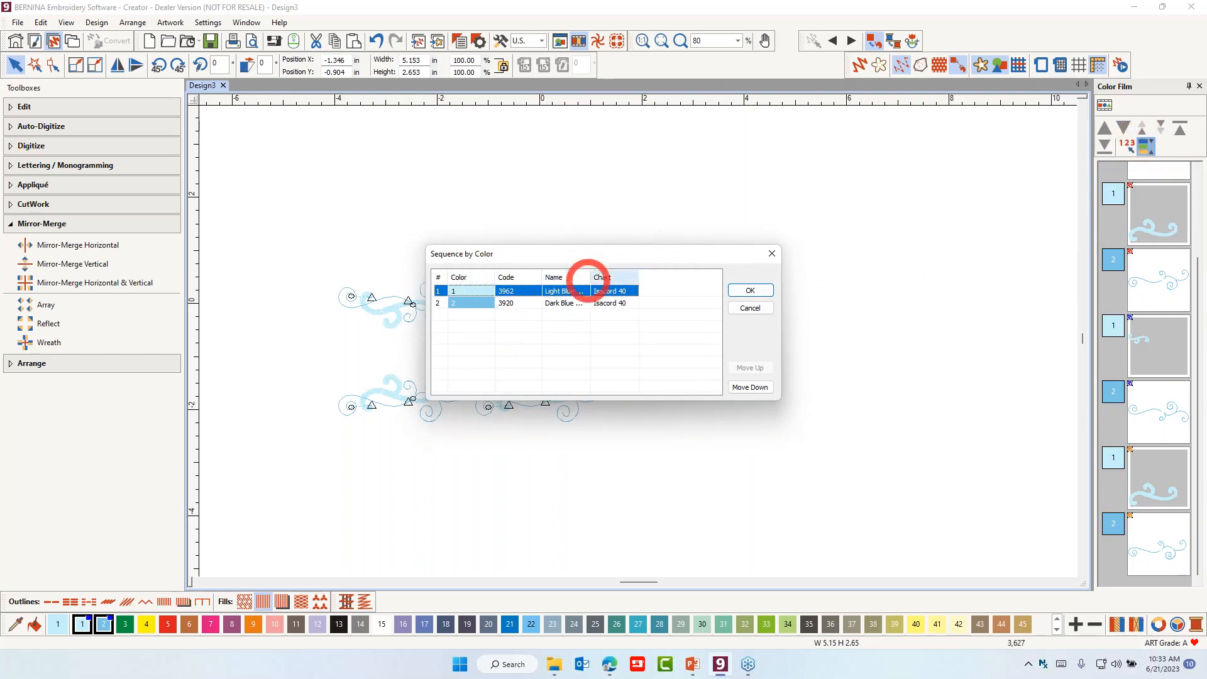
{"action": "left_click", "coordinate": [746, 291]}
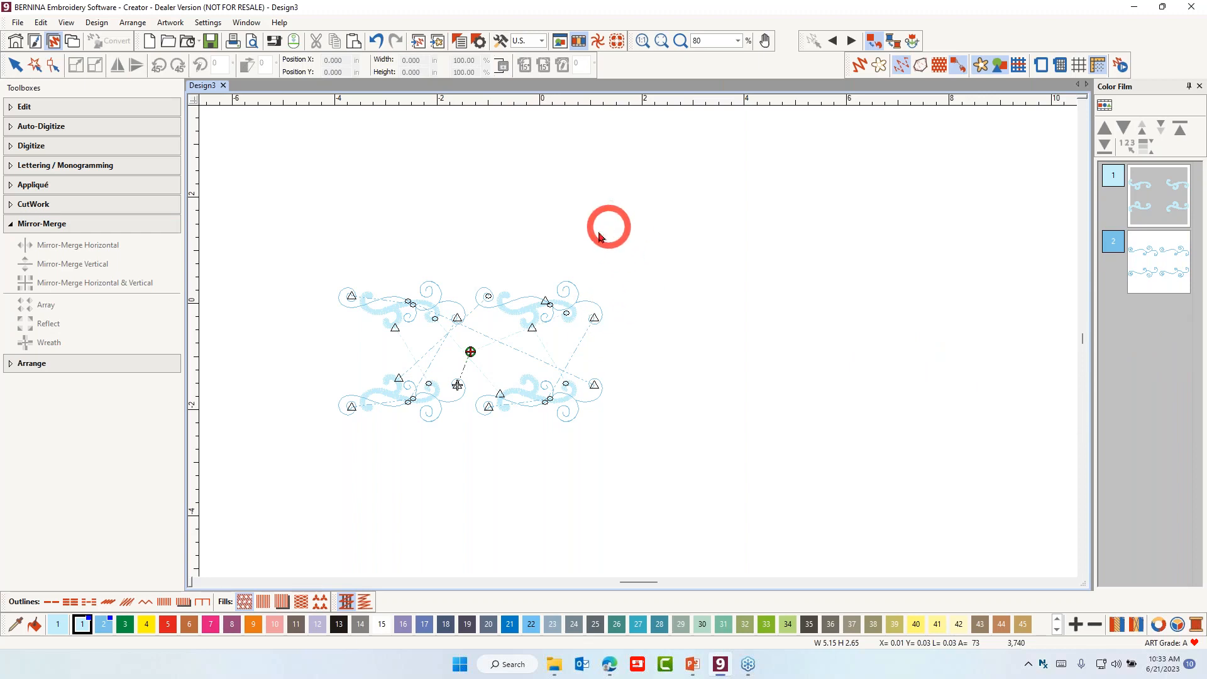
- Insert the design Peacock.ART80 from the BERNINA 9 Embroidery library's Animals & Bugs folder
{"action": "left_click", "coordinate": [418, 43]}
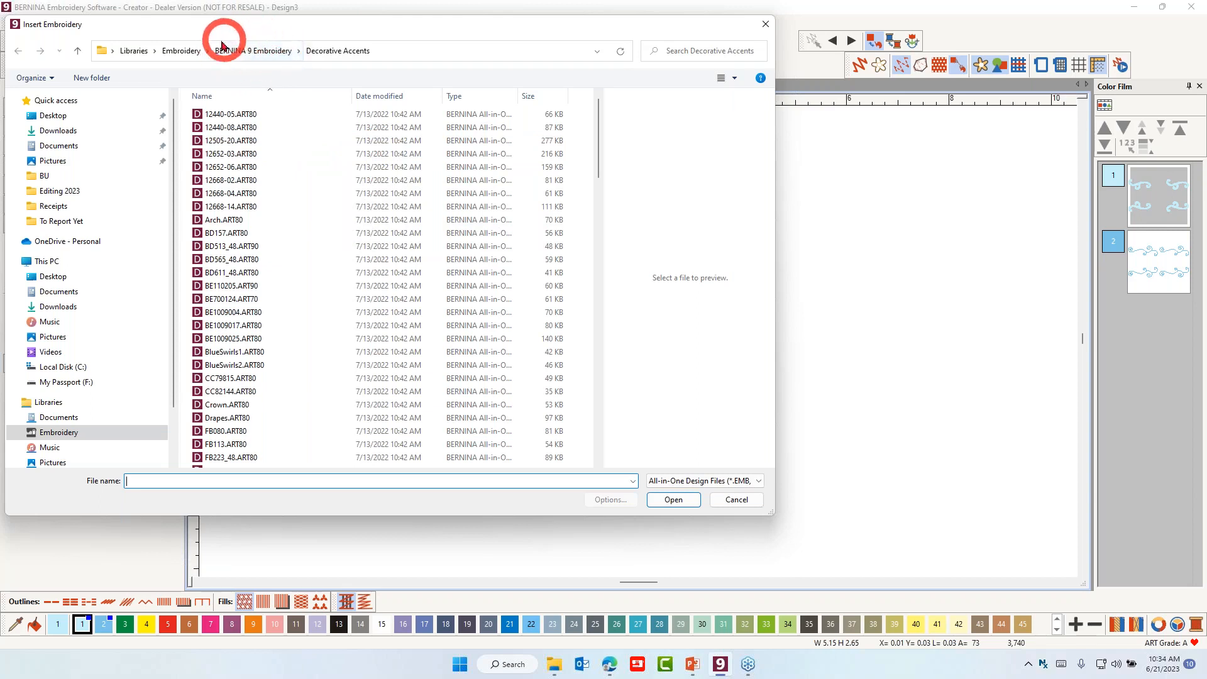
{"action": "left_click", "coordinate": [254, 51]}
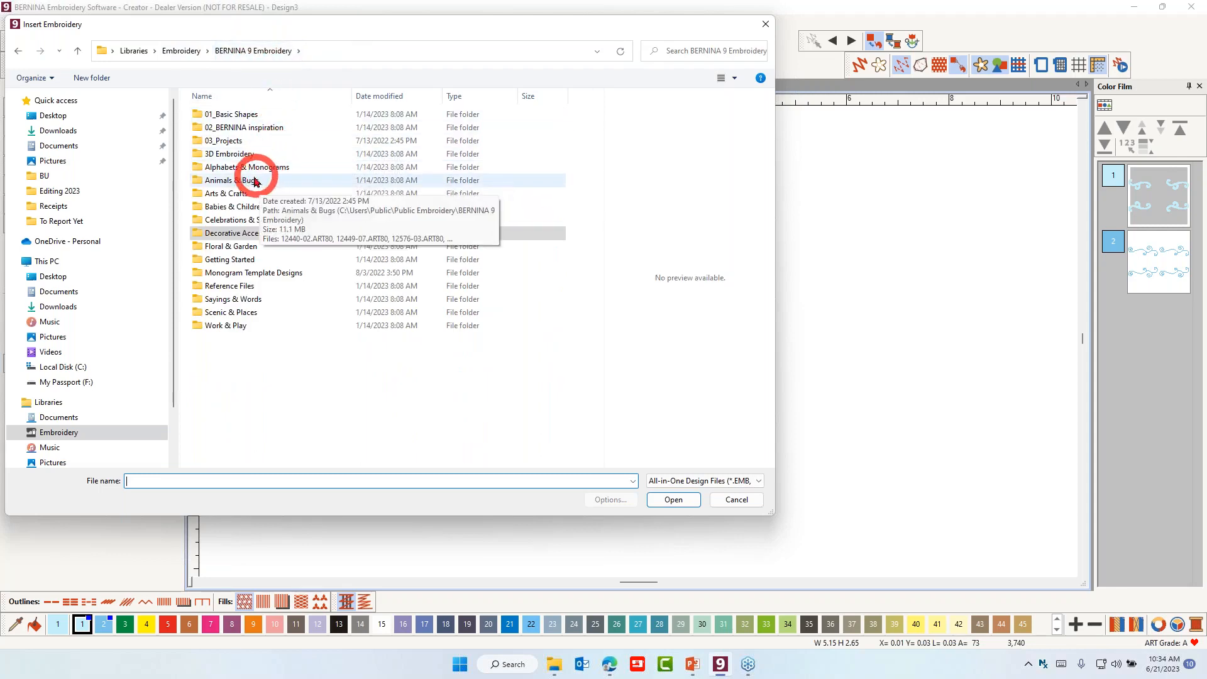
{"action": "double_click", "coordinate": [249, 183]}
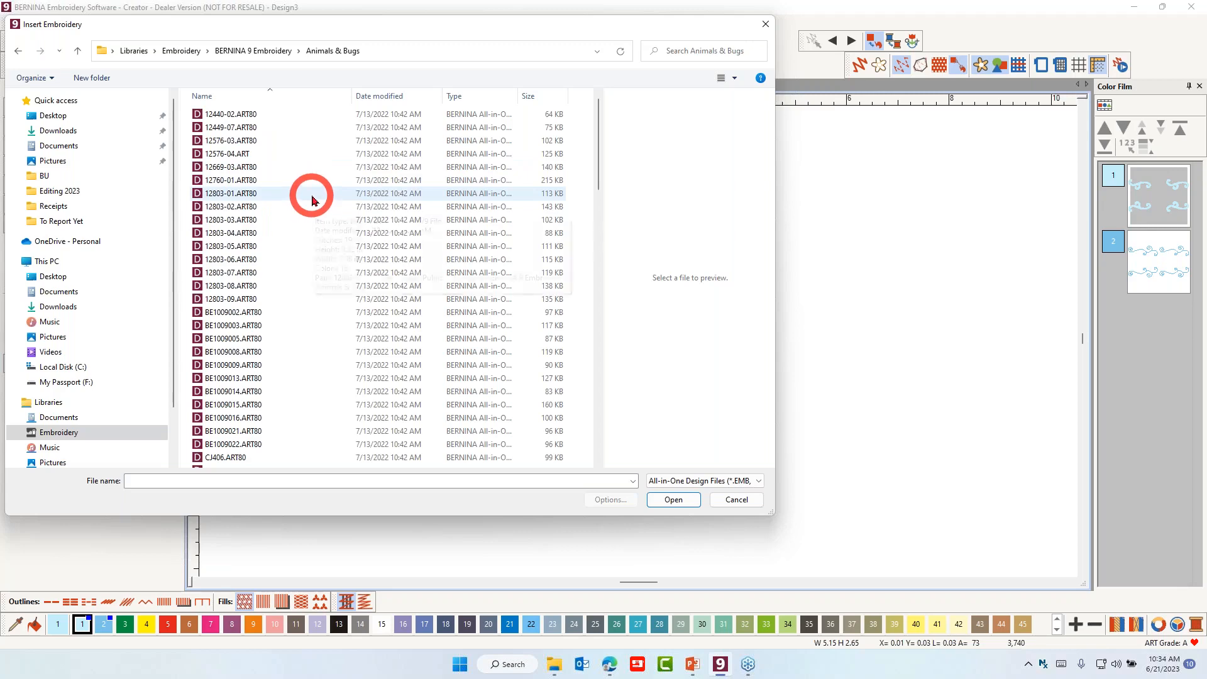
{"action": "scroll", "coordinate": [310, 214], "scroll_direction": "down", "scroll_amount": 7}
{"action": "scroll", "coordinate": [300, 259], "scroll_direction": "down", "scroll_amount": 12}
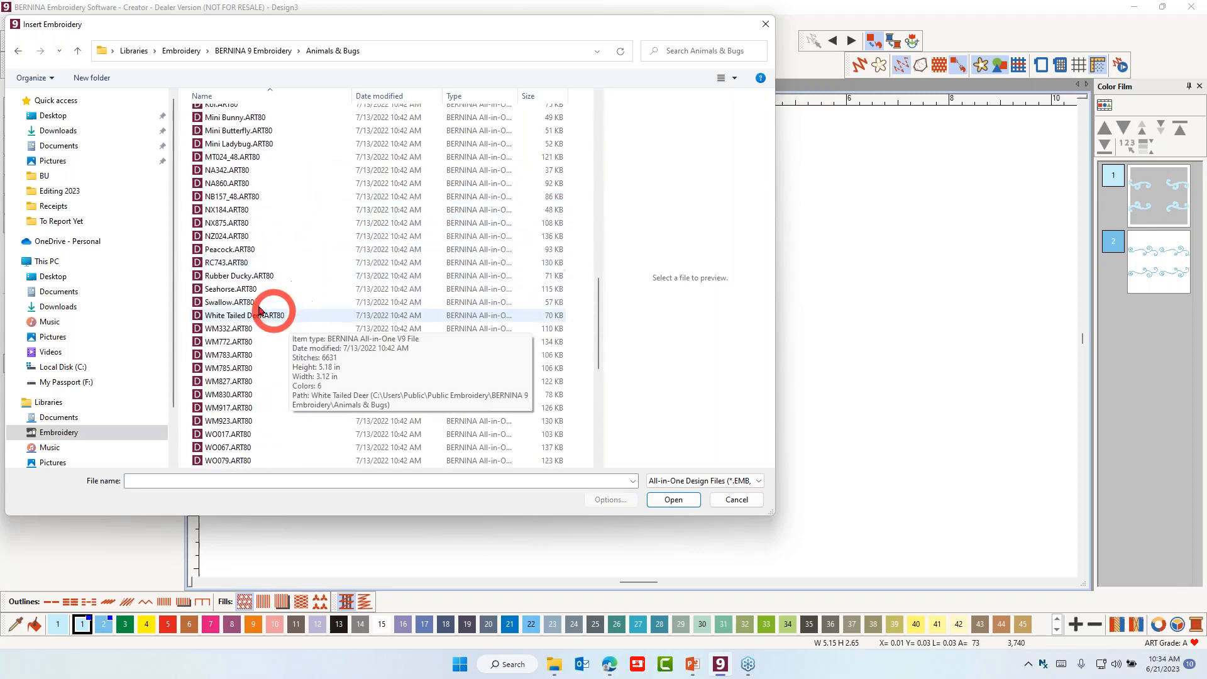
{"action": "left_click", "coordinate": [221, 249]}
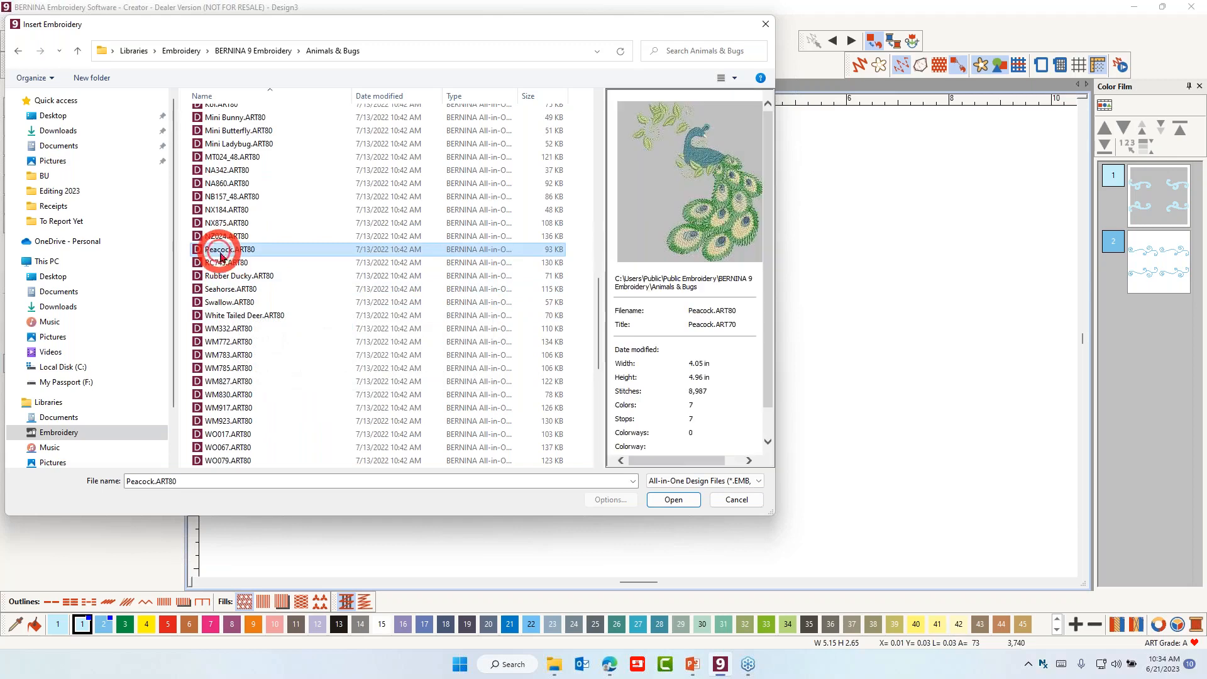
{"action": "left_click", "coordinate": [672, 499]}
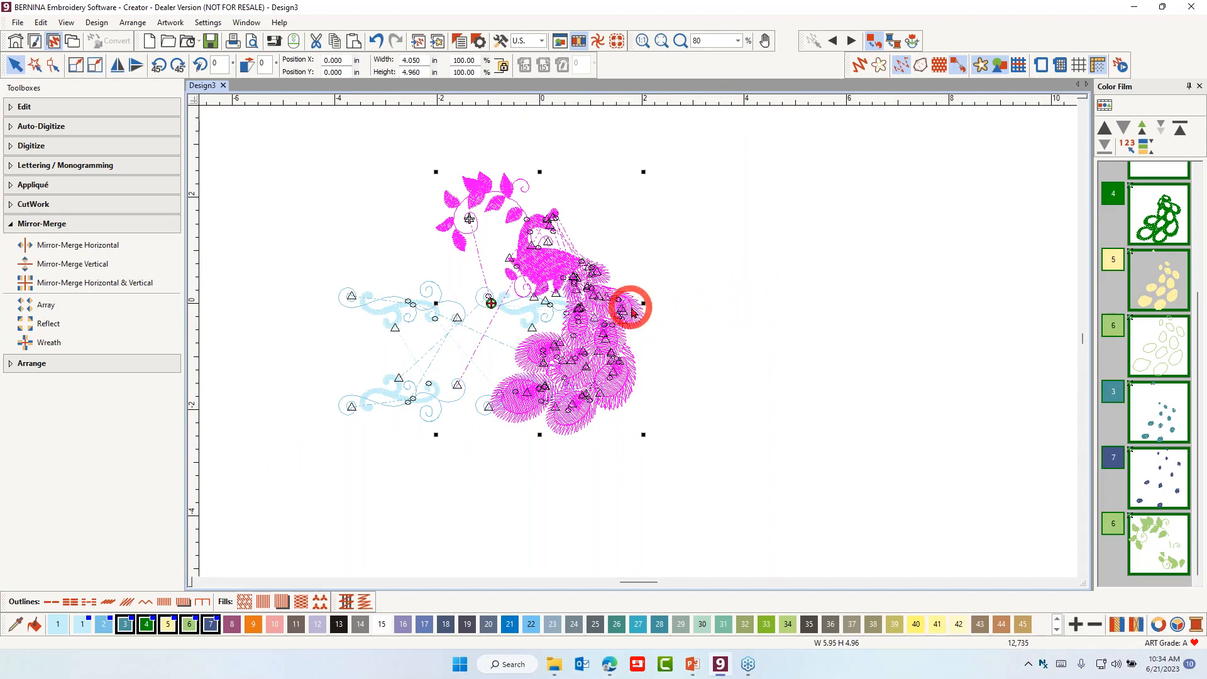
- Move the peacock over the left-hand swirls, centered at about X -3.65, Y -0.97 in, and preview it in artistic view
{"action": "left_click_drag", "start_coordinate": [621, 316], "coordinate": [443, 368]}
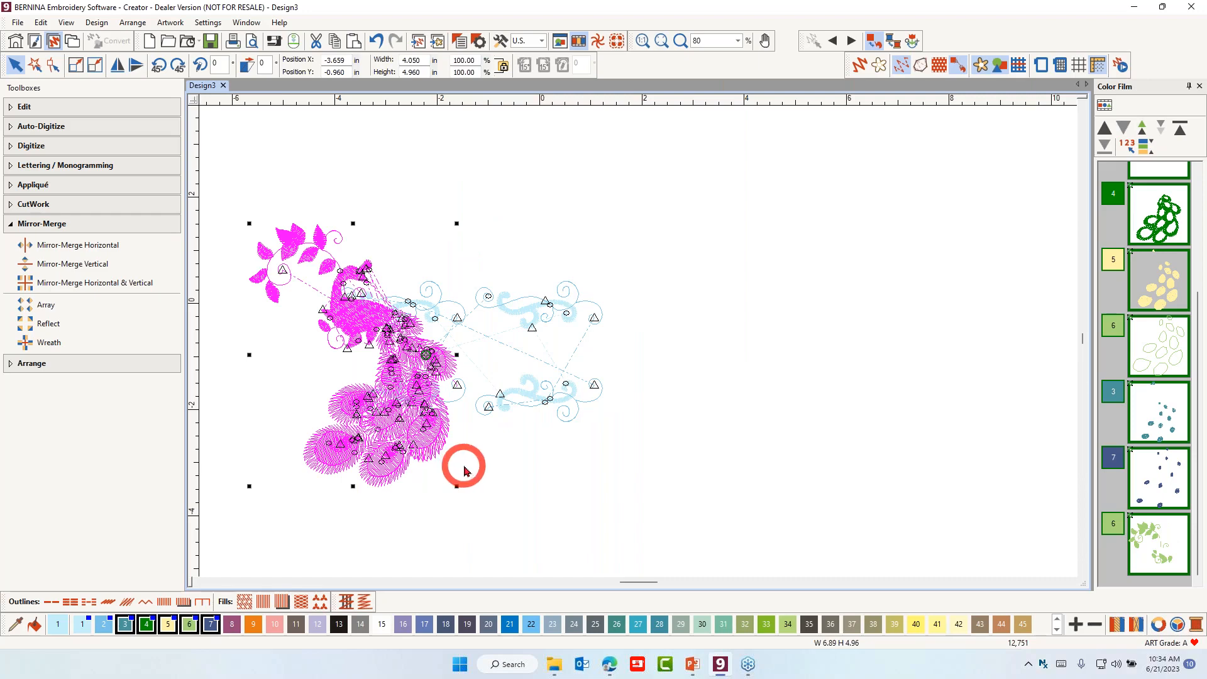
{"action": "key", "text": "t"}
{"action": "scroll", "coordinate": [397, 394], "scroll_direction": "up", "scroll_amount": 2}
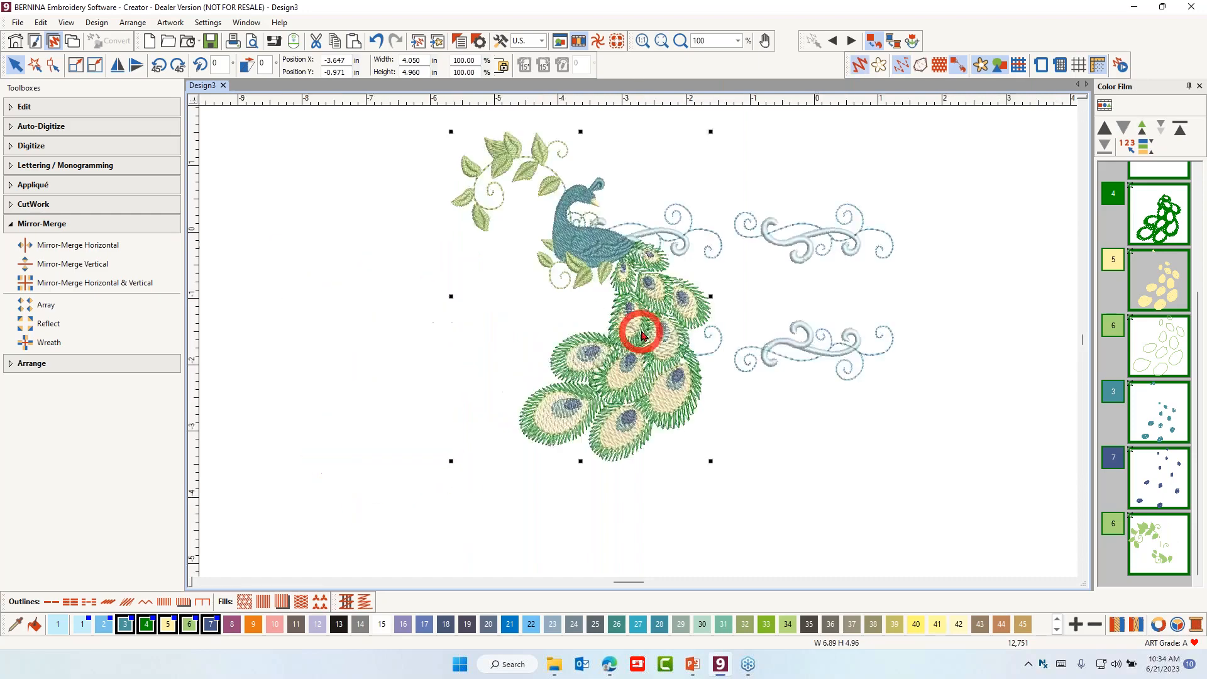
{"action": "scroll", "coordinate": [623, 301], "scroll_direction": "down", "scroll_amount": 1}
{"action": "scroll", "coordinate": [641, 346], "scroll_direction": "down", "scroll_amount": 1}
{"action": "scroll", "coordinate": [641, 352], "scroll_direction": "up", "scroll_amount": 1}
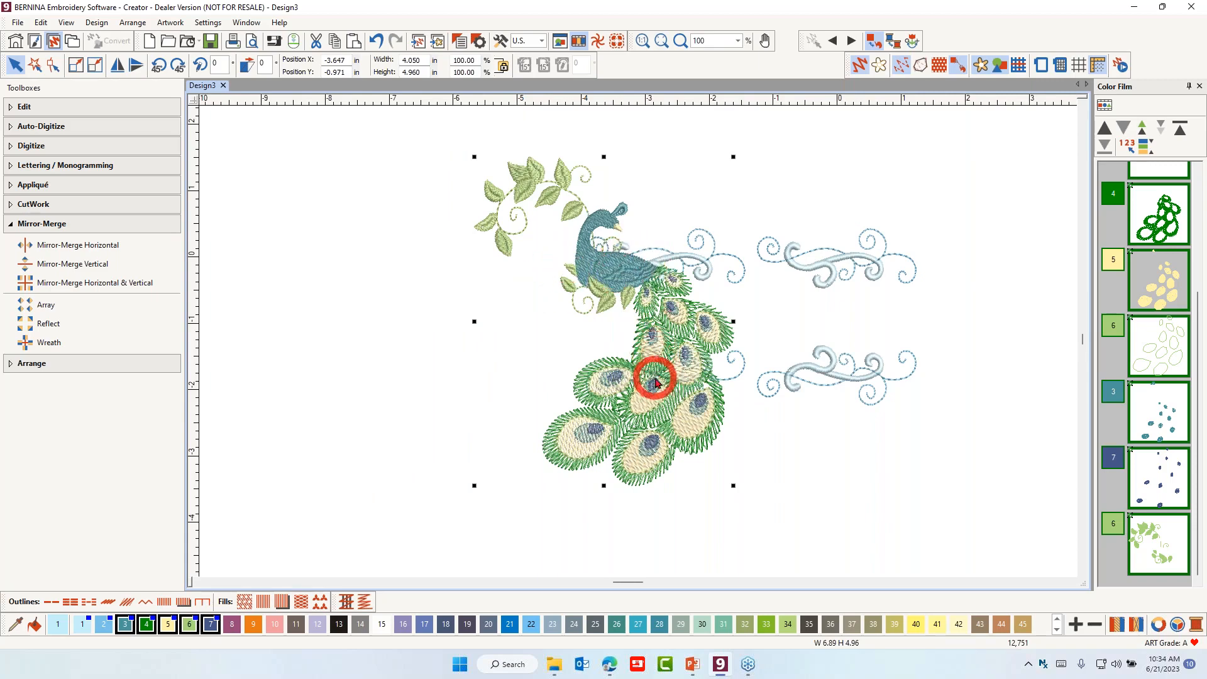
{"action": "key", "text": "t"}
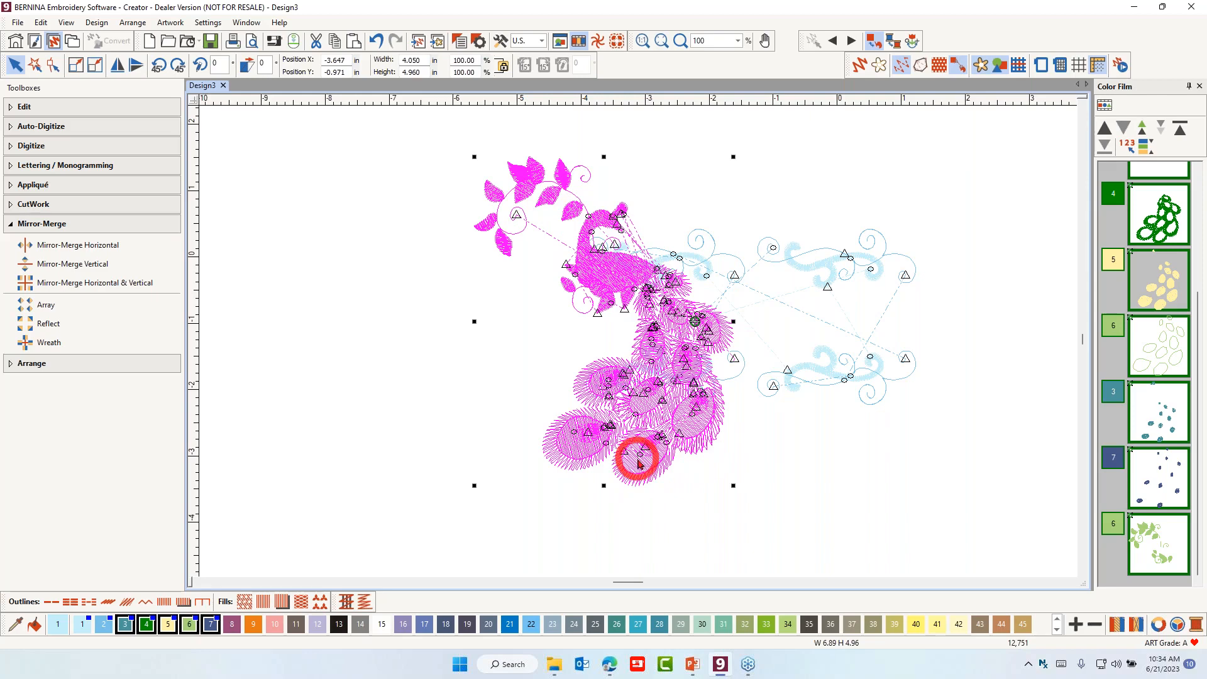
- Select only the lowest leaf on the peacock's leafy branch, start reshaping it, and dismiss the Reshape tip
{"action": "left_click", "coordinate": [349, 276]}
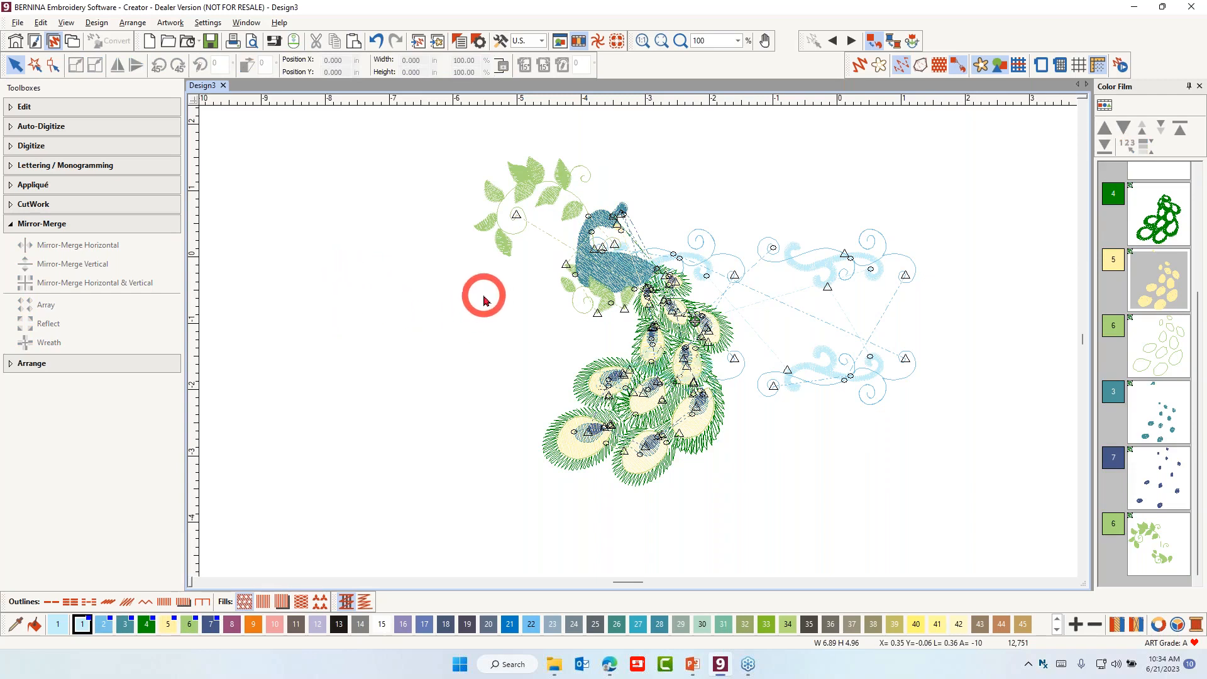
{"action": "left_click", "coordinate": [501, 247]}
{"action": "scroll", "coordinate": [503, 242], "scroll_direction": "up", "scroll_amount": 2}
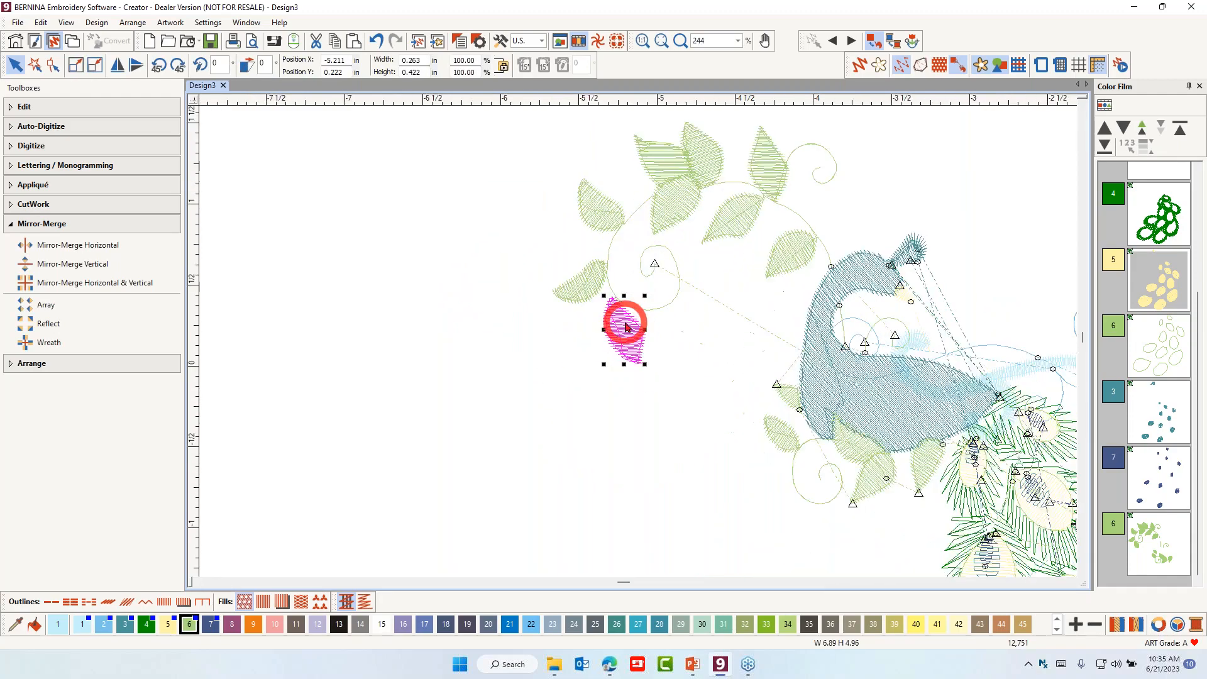
{"action": "scroll", "coordinate": [625, 326], "scroll_direction": "up", "scroll_amount": 5}
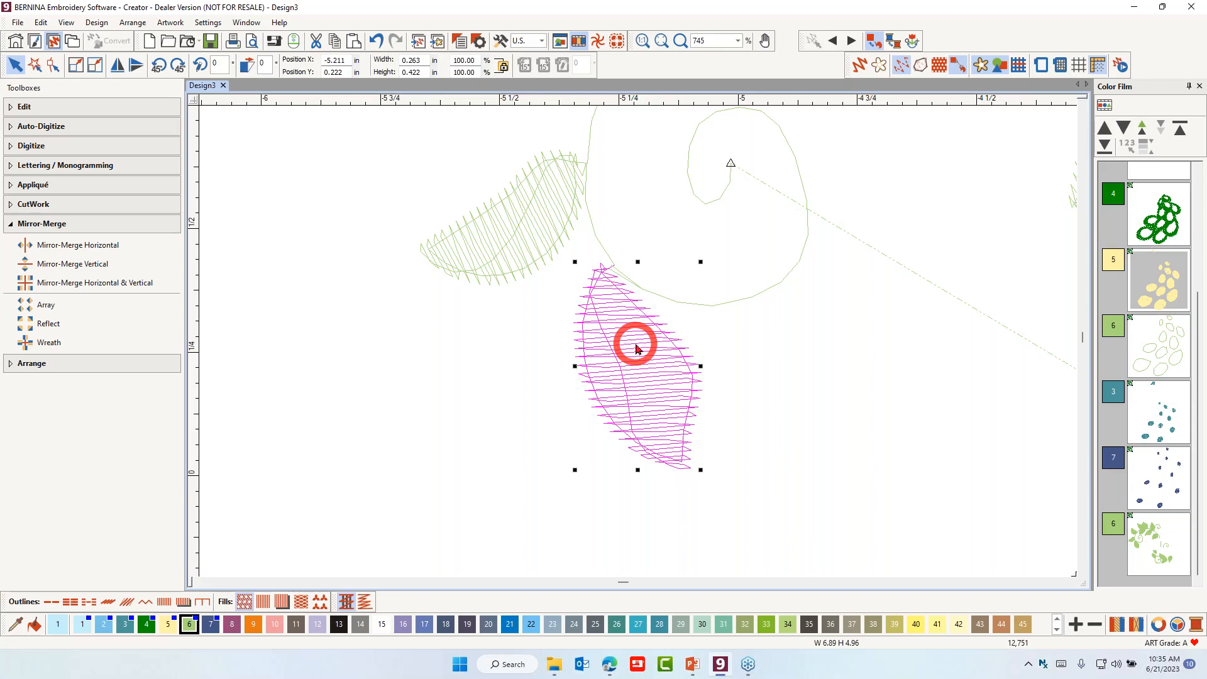
{"action": "scroll", "coordinate": [634, 346], "scroll_direction": "up", "scroll_amount": 2}
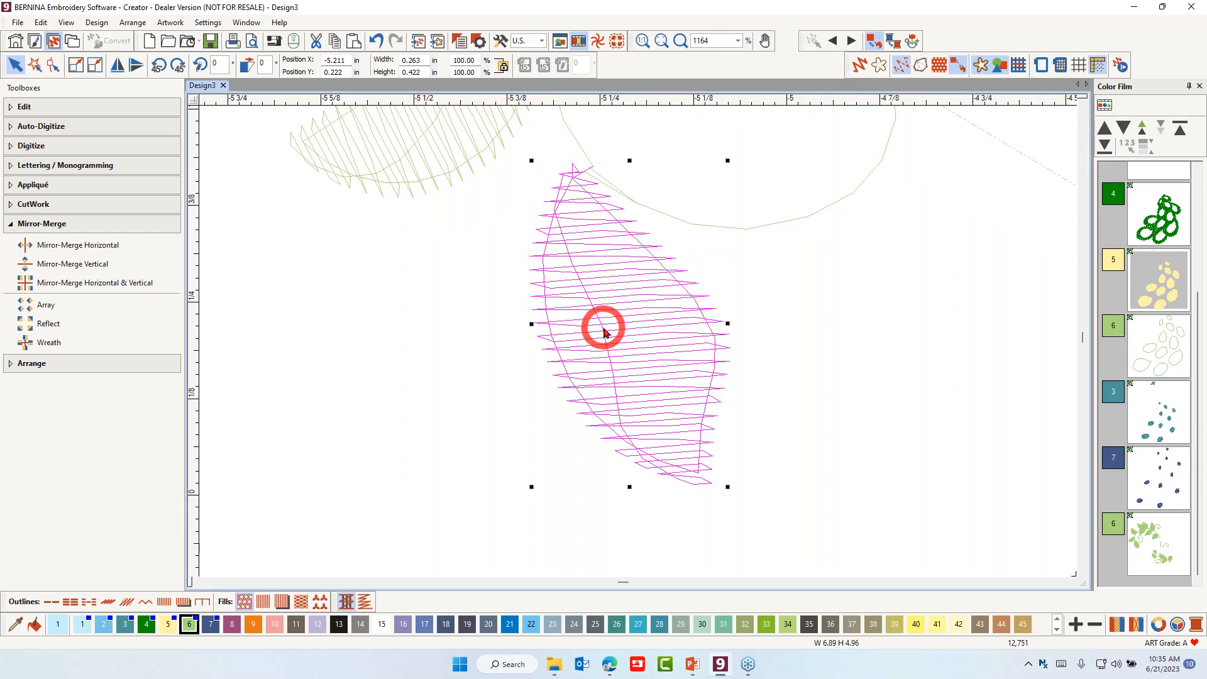
{"action": "left_click", "coordinate": [53, 68]}
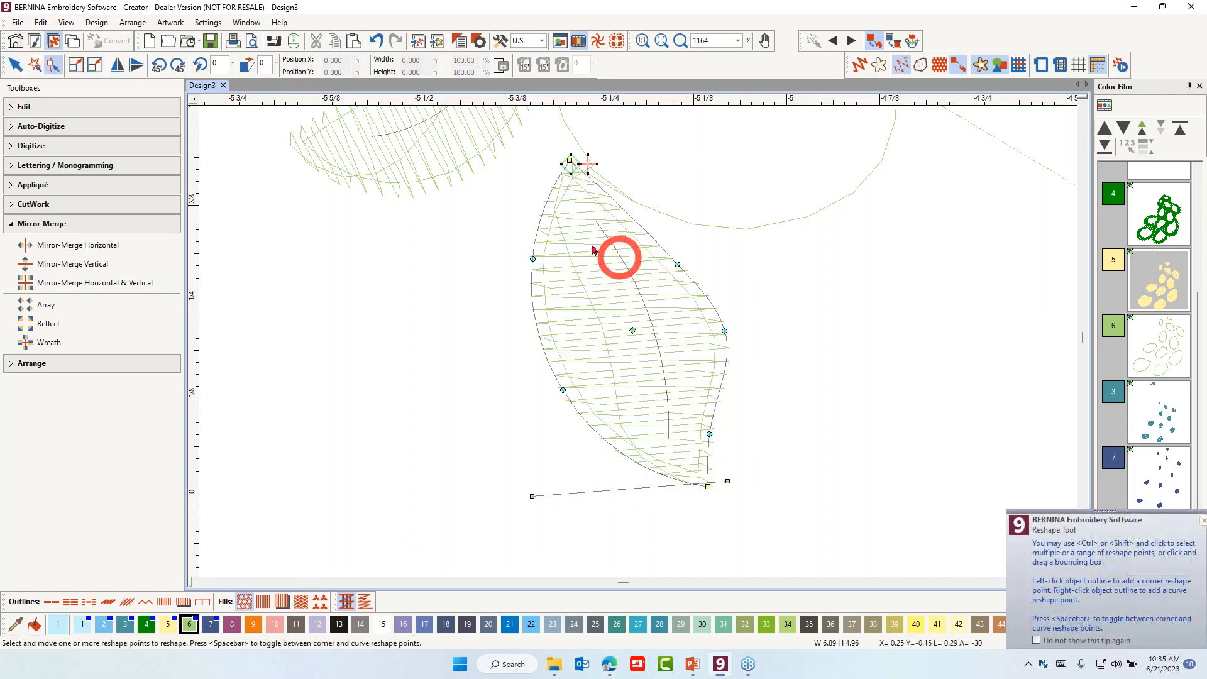
{"action": "left_click", "coordinate": [542, 249]}
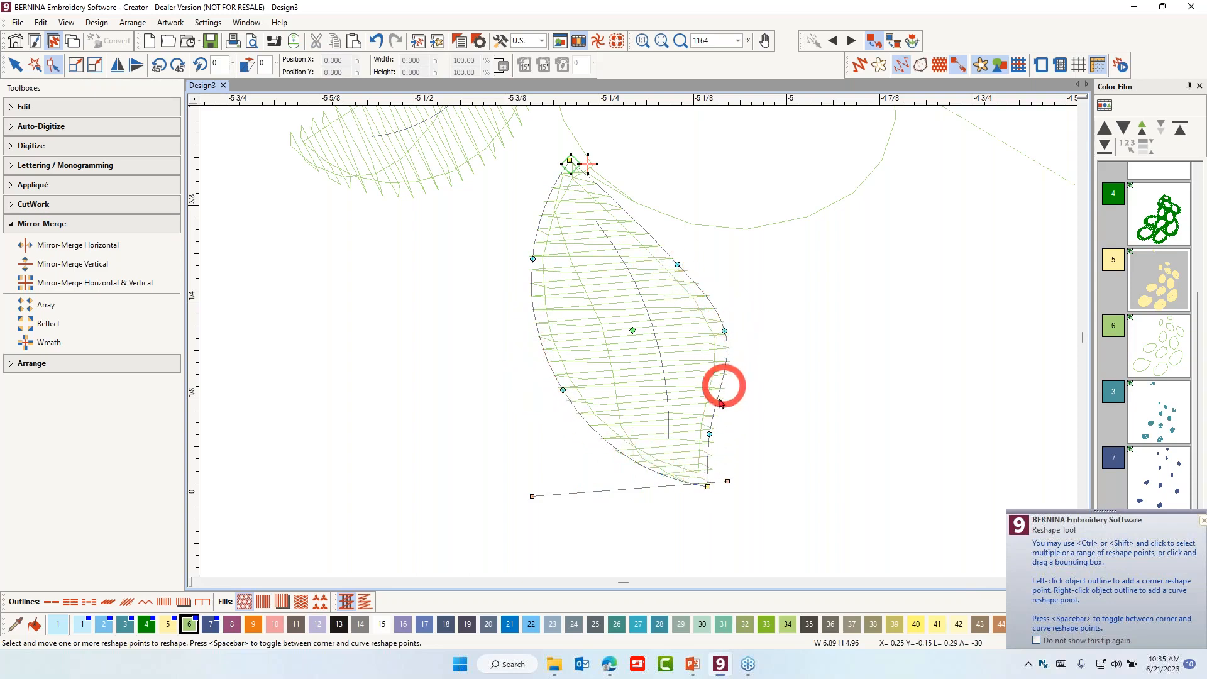
{"action": "left_click", "coordinate": [1201, 523]}
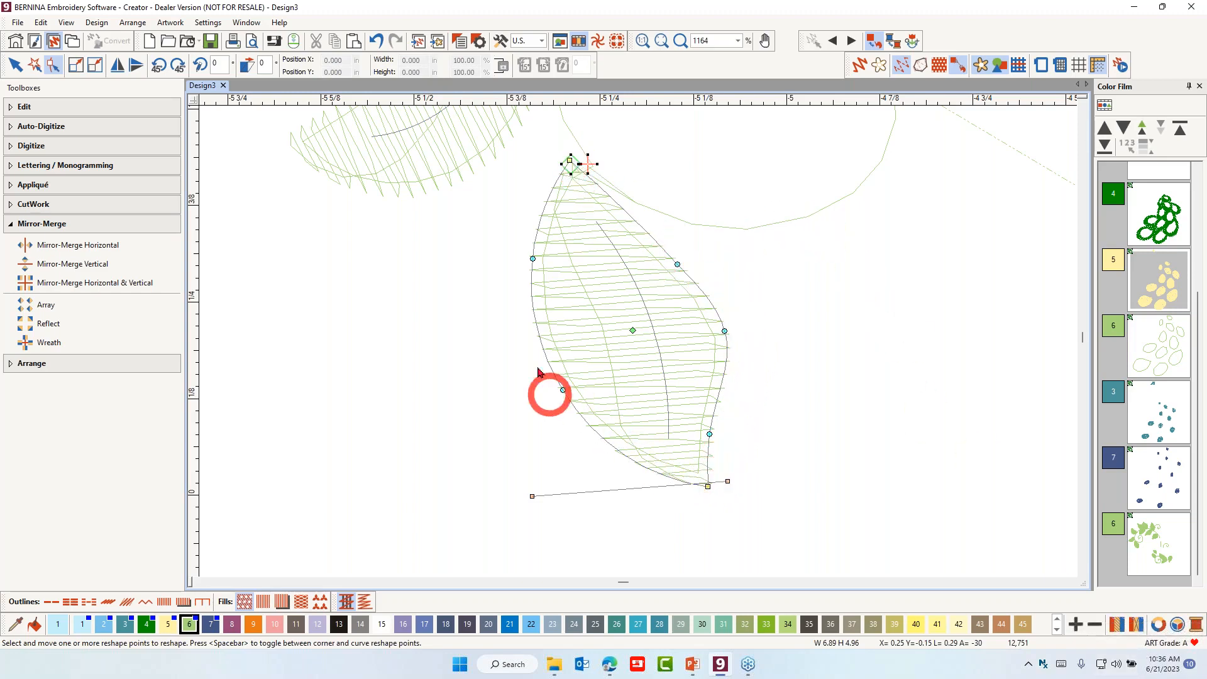
{"action": "left_click", "coordinate": [567, 160]}
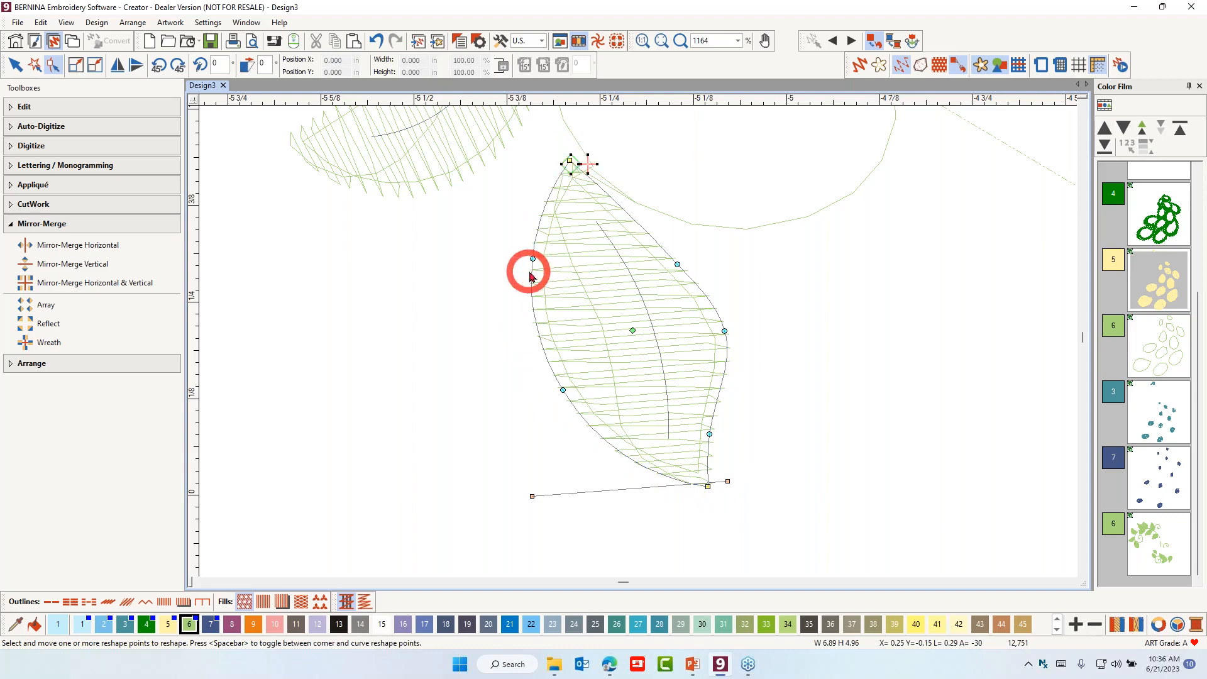
- Narrow the leaf by moving both left outline points and the upper right outline point inward
{"action": "left_click_drag", "start_coordinate": [533, 259], "coordinate": [566, 260]}
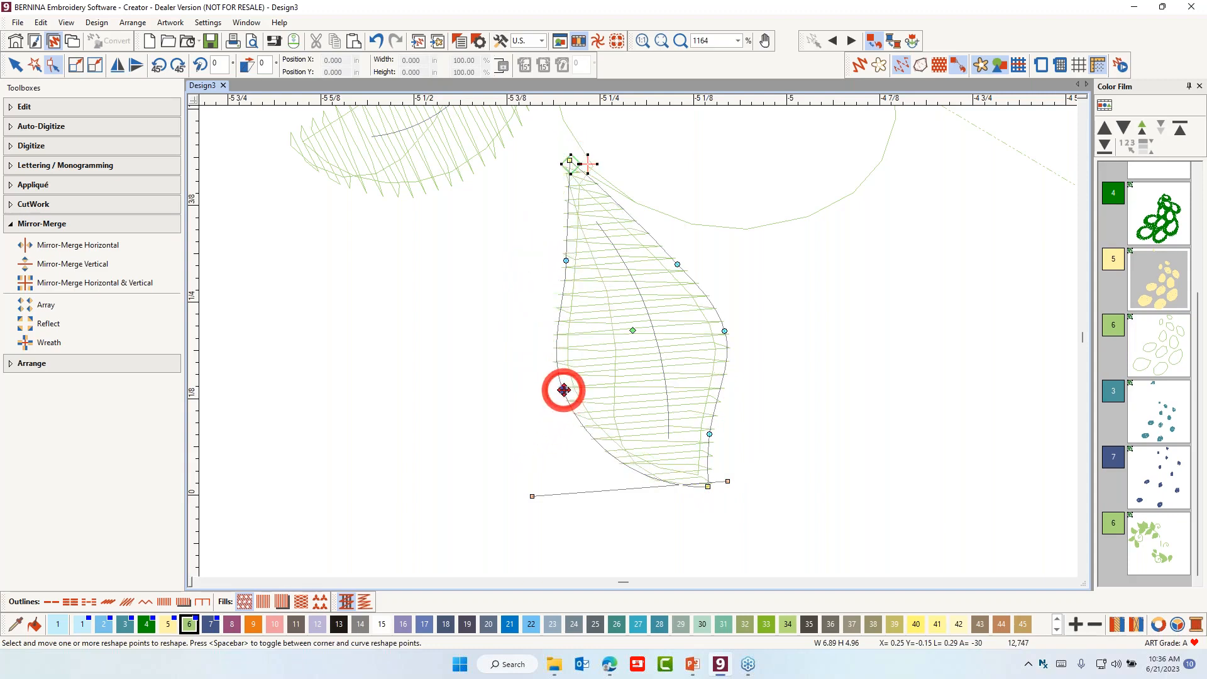
{"action": "left_click_drag", "start_coordinate": [564, 389], "coordinate": [615, 390]}
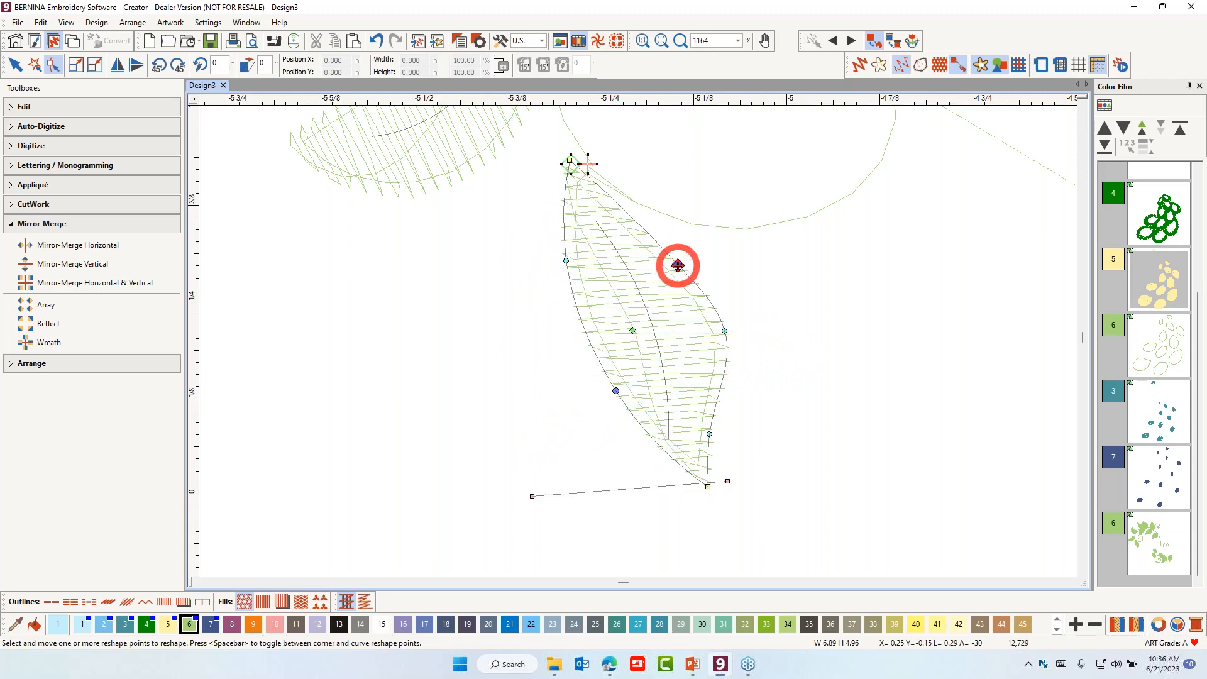
{"action": "left_click_drag", "start_coordinate": [677, 265], "coordinate": [663, 257]}
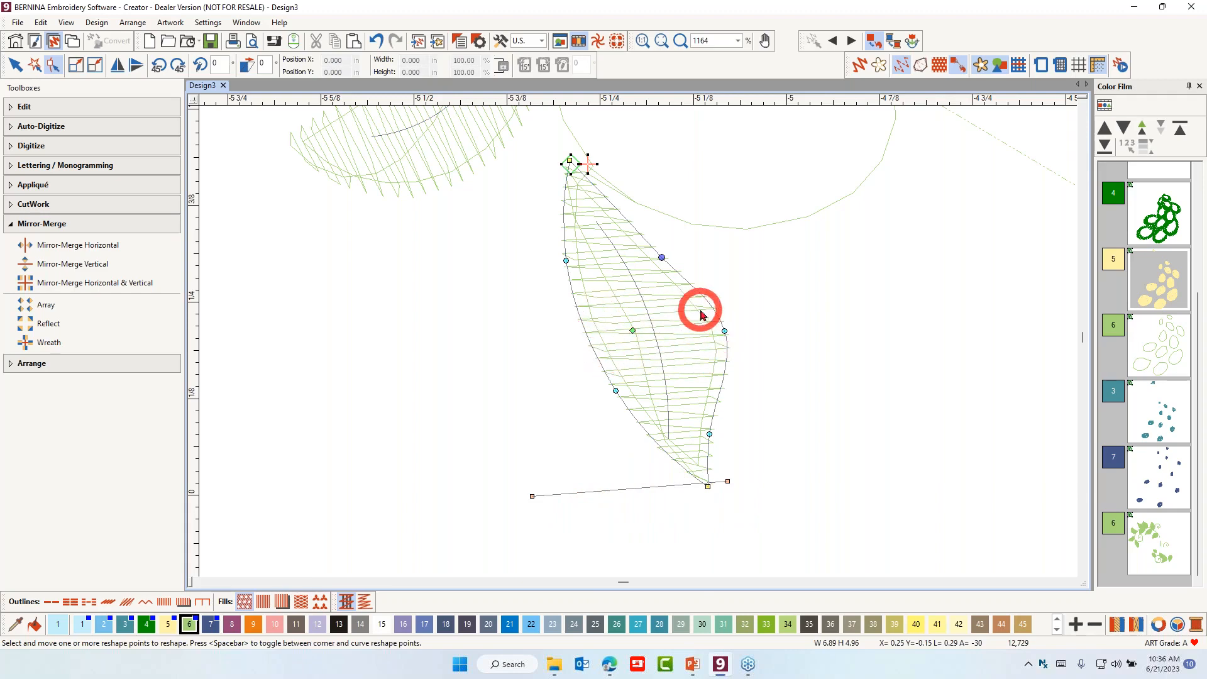
- Slant the leaf's stitches by raising the left end of its stitch angle line, and review the peacock in artistic view
{"action": "left_click", "coordinate": [533, 496]}
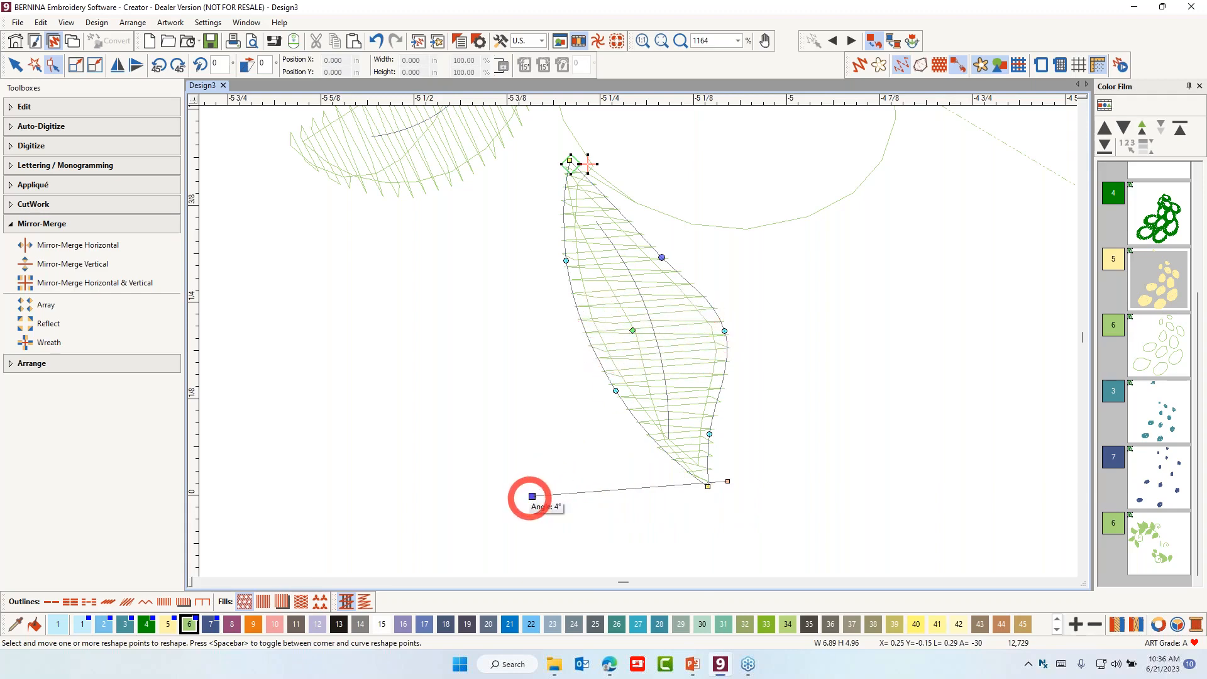
{"action": "left_click_drag", "start_coordinate": [534, 495], "coordinate": [536, 383]}
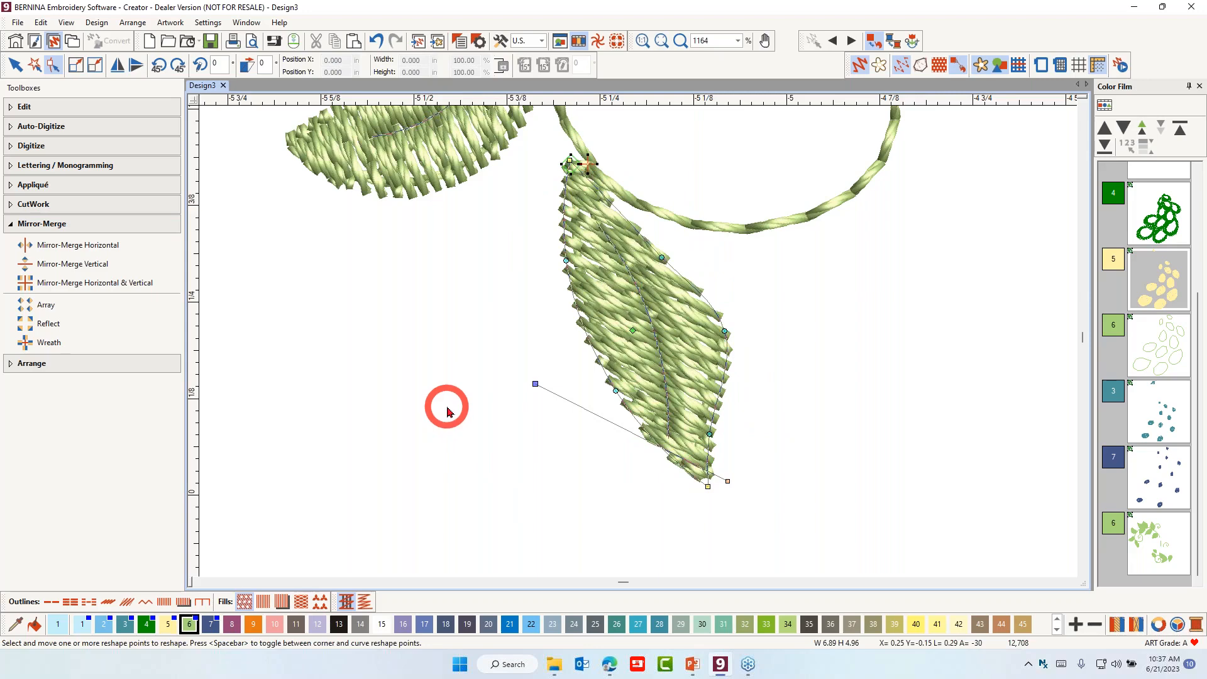
{"action": "left_click", "coordinate": [404, 430]}
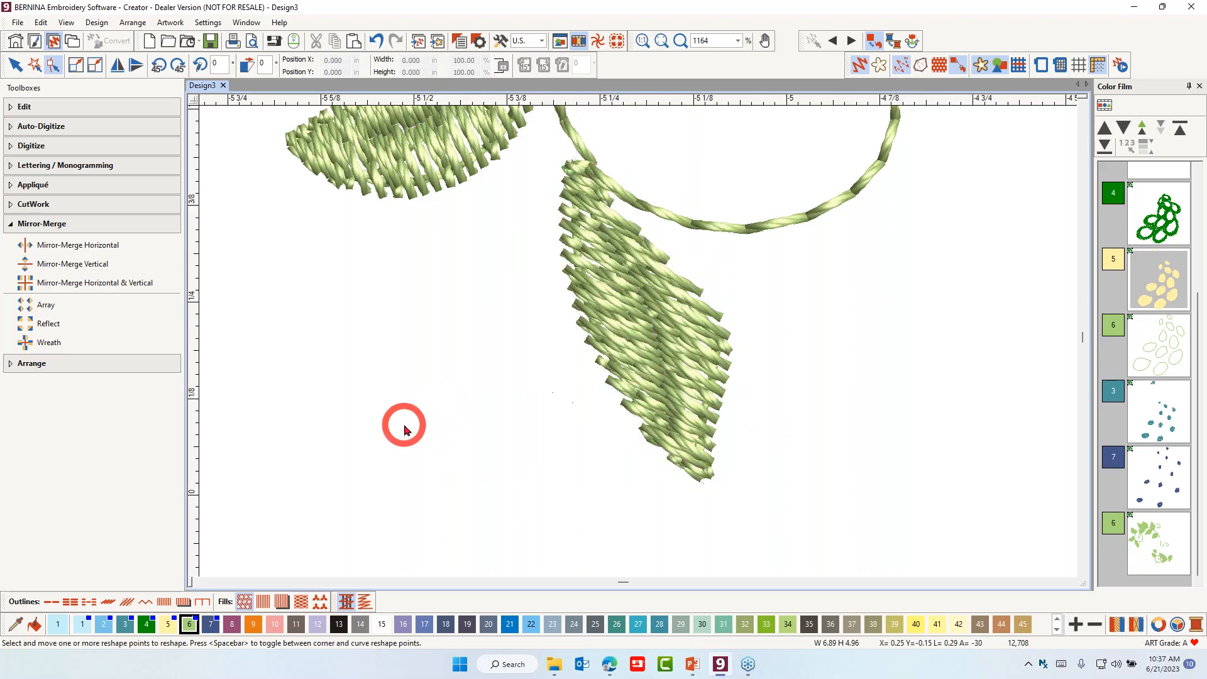
{"action": "scroll", "coordinate": [639, 343], "scroll_direction": "down", "scroll_amount": 8}
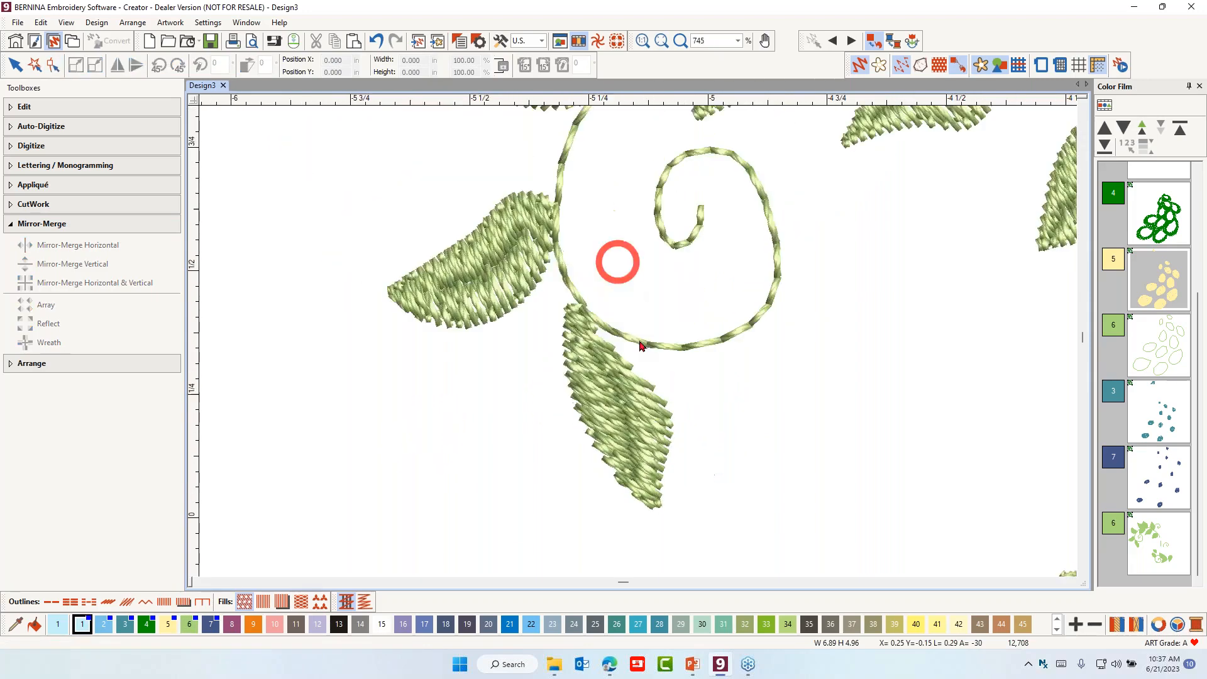
{"action": "scroll", "coordinate": [639, 343], "scroll_direction": "down", "scroll_amount": 2}
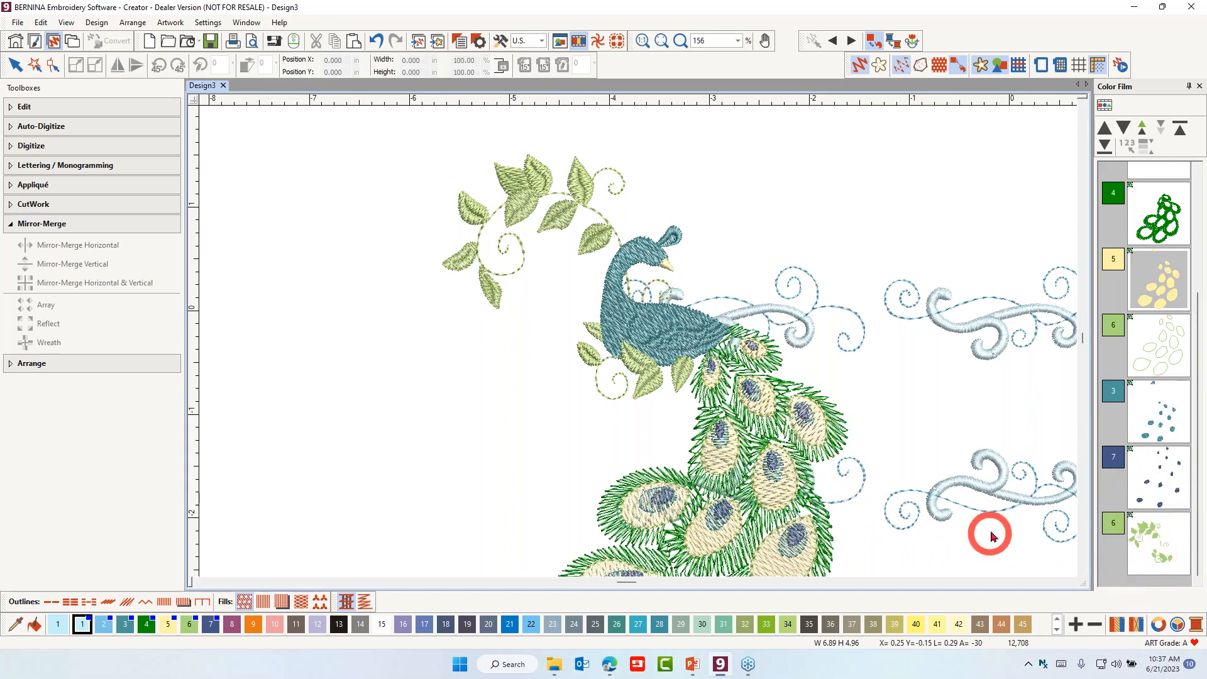
{"action": "left_click", "coordinate": [756, 496]}
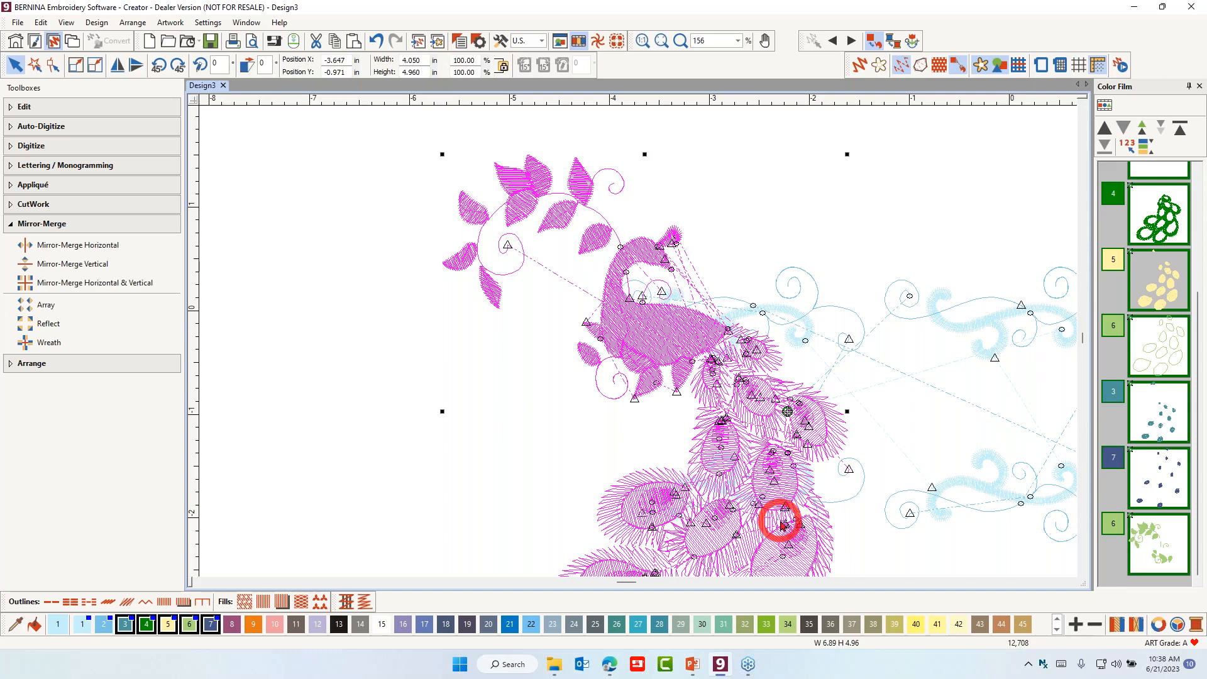
{"action": "key", "text": "t"}
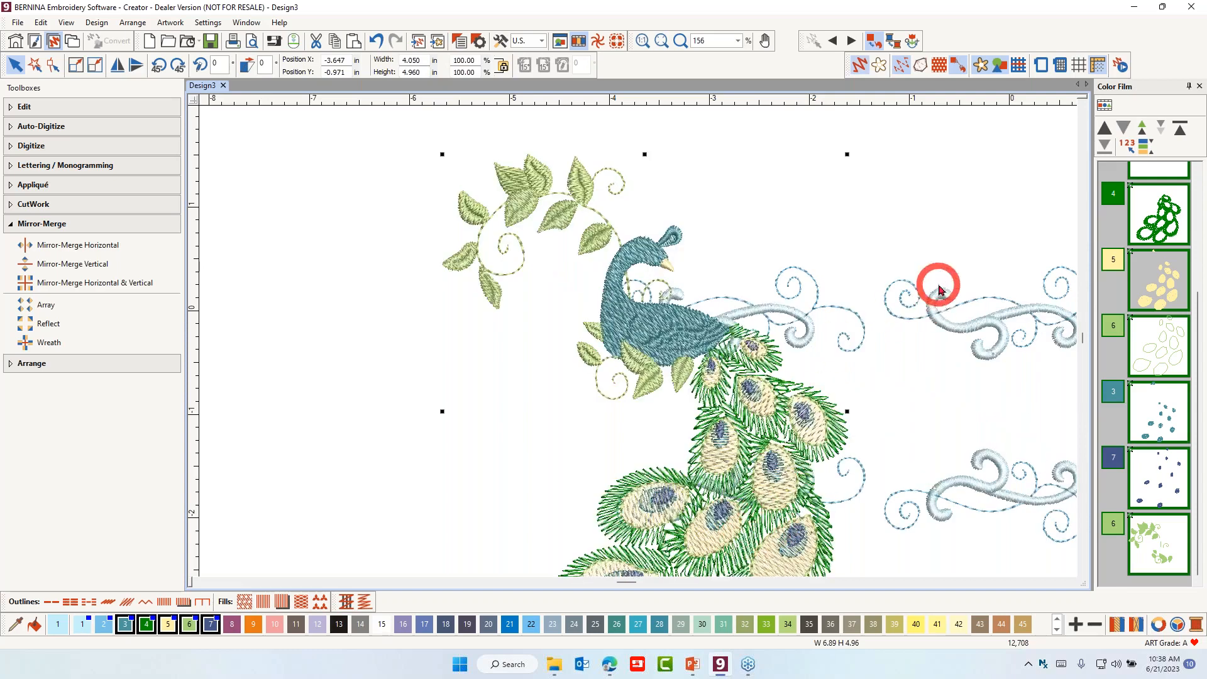
{"action": "left_click", "coordinate": [978, 194]}
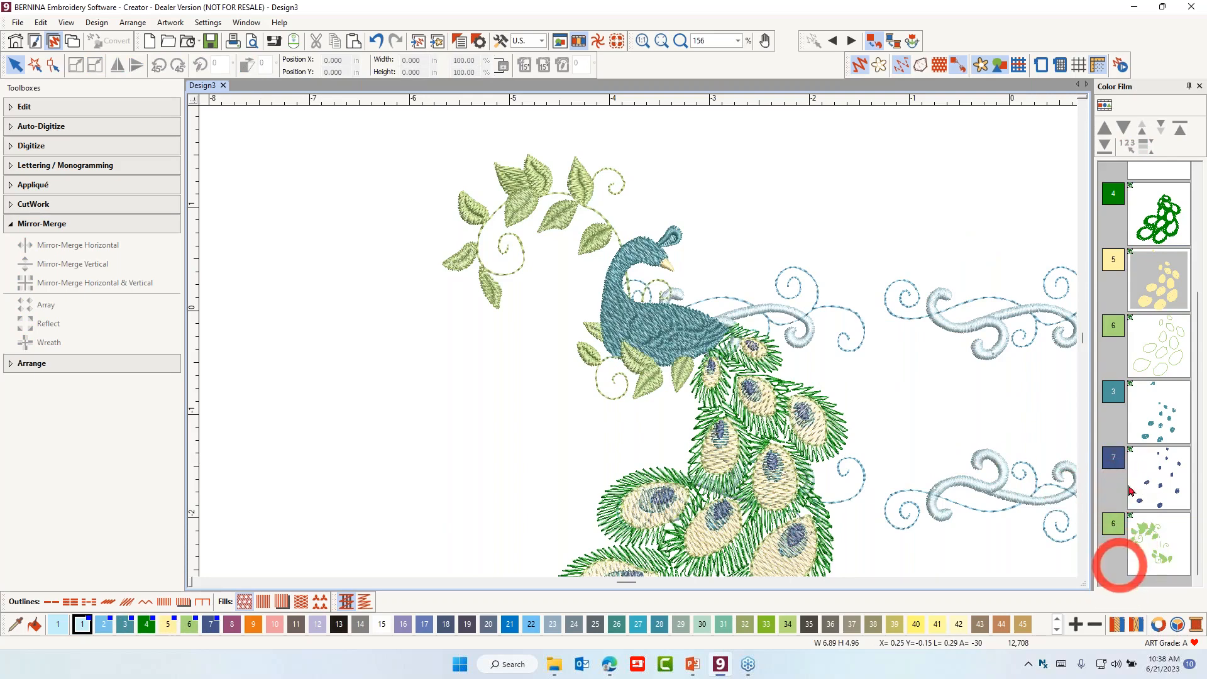
- Select all the peacock's color 7 feather centers, change their fill to satin, and inspect them in artistic view
{"action": "left_click", "coordinate": [1162, 487]}
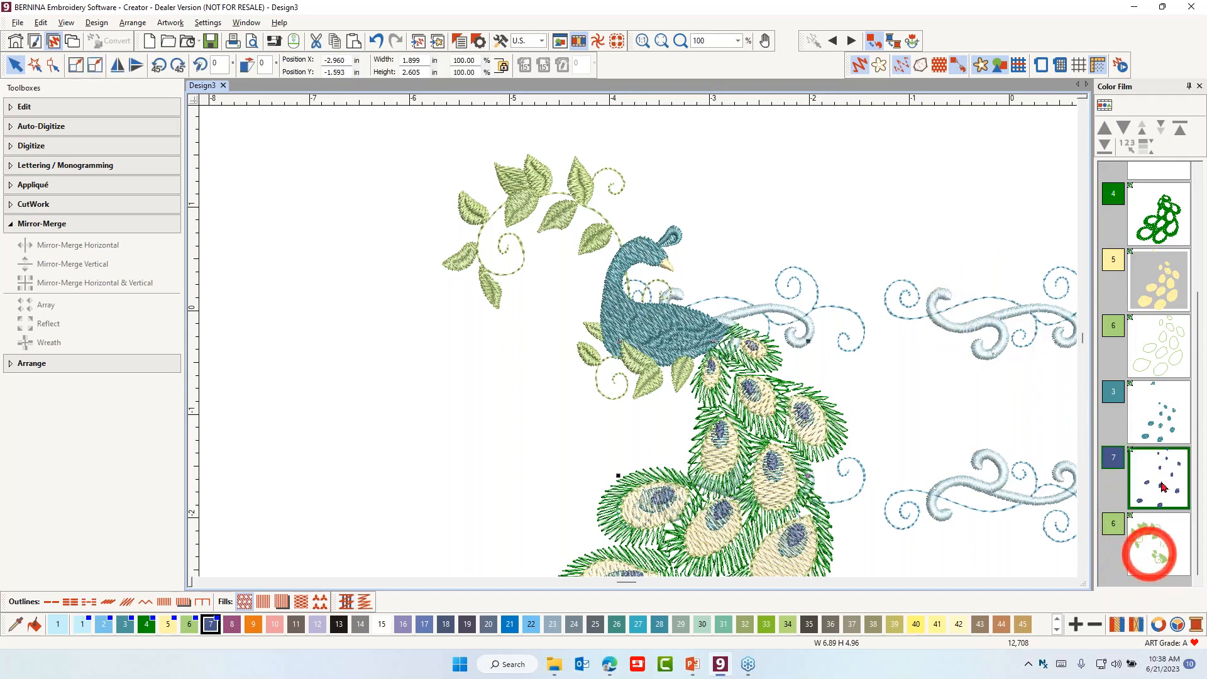
{"action": "left_click", "coordinate": [860, 65]}
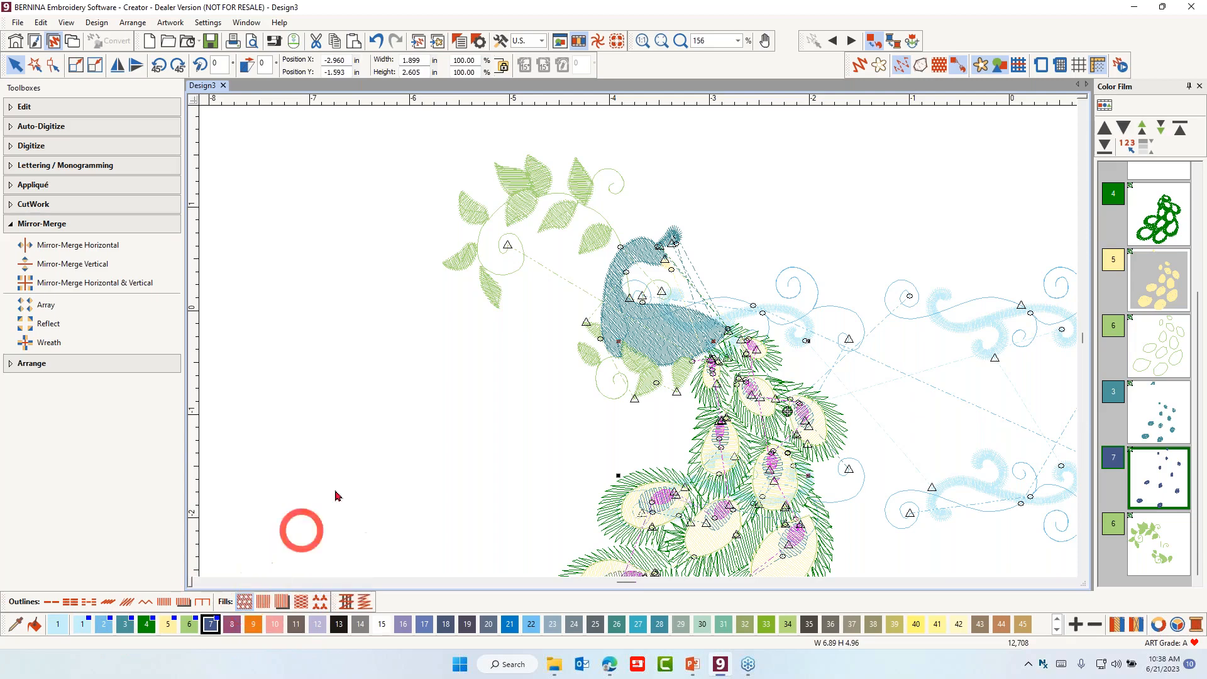
{"action": "left_click", "coordinate": [264, 605]}
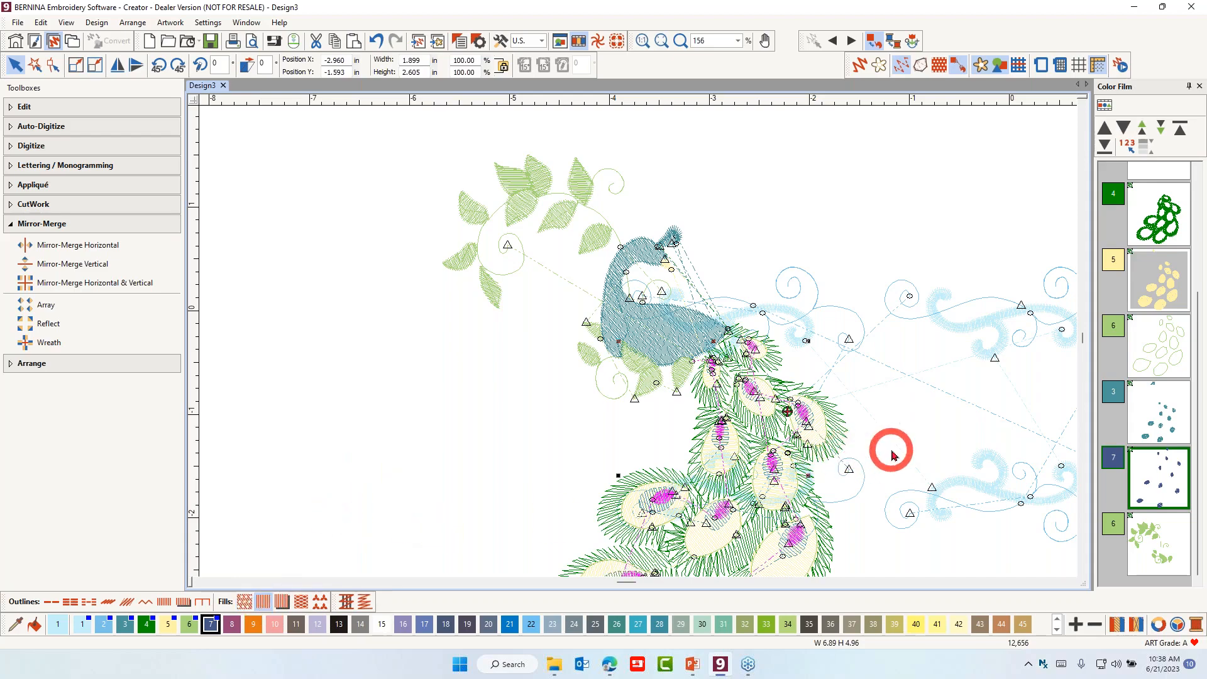
{"action": "key", "text": "t"}
{"action": "scroll", "coordinate": [816, 442], "scroll_direction": "up", "scroll_amount": 2}
{"action": "scroll", "coordinate": [637, 343], "scroll_direction": "up", "scroll_amount": 3}
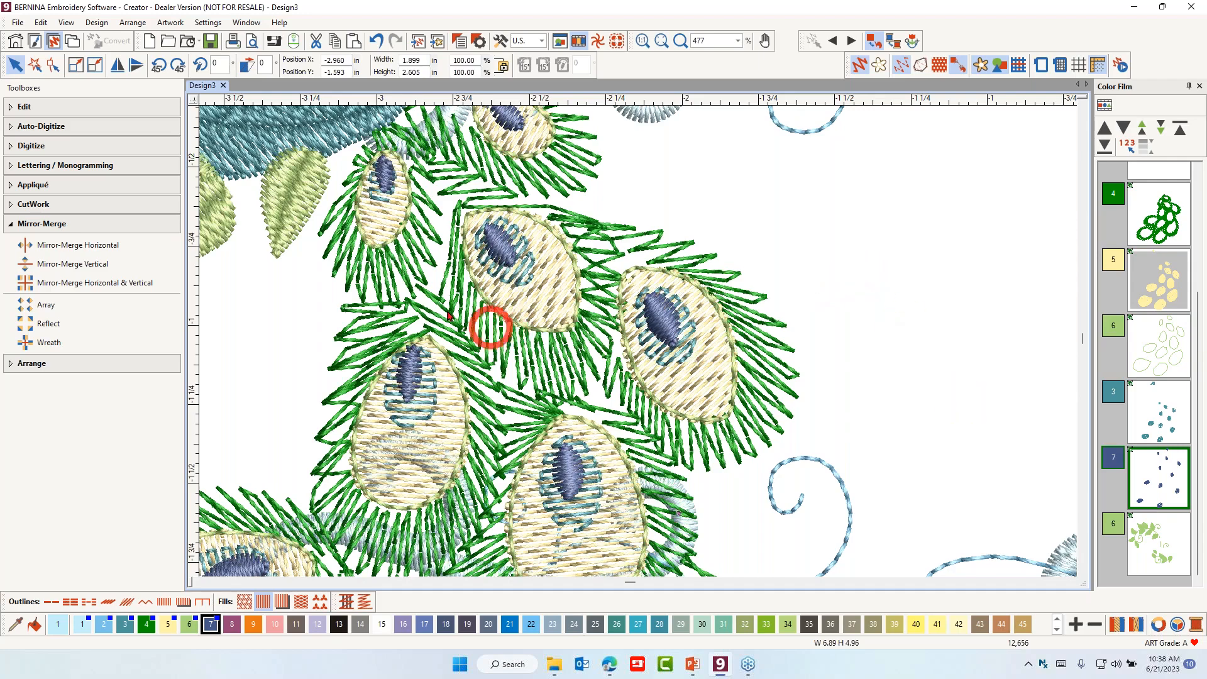
- Change the peacock body's fill to Fancy in stitch view, keeping its object properties open and clear of the bird
{"action": "scroll", "coordinate": [488, 326], "scroll_direction": "down", "scroll_amount": 3}
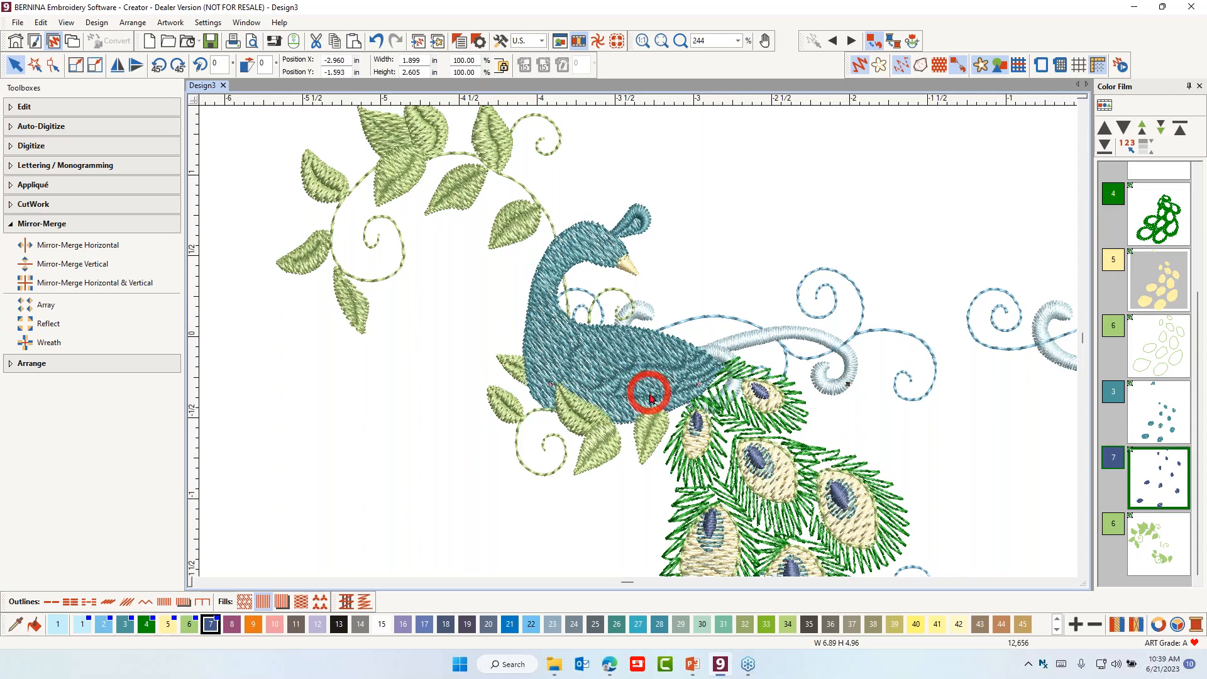
{"action": "left_click", "coordinate": [629, 373]}
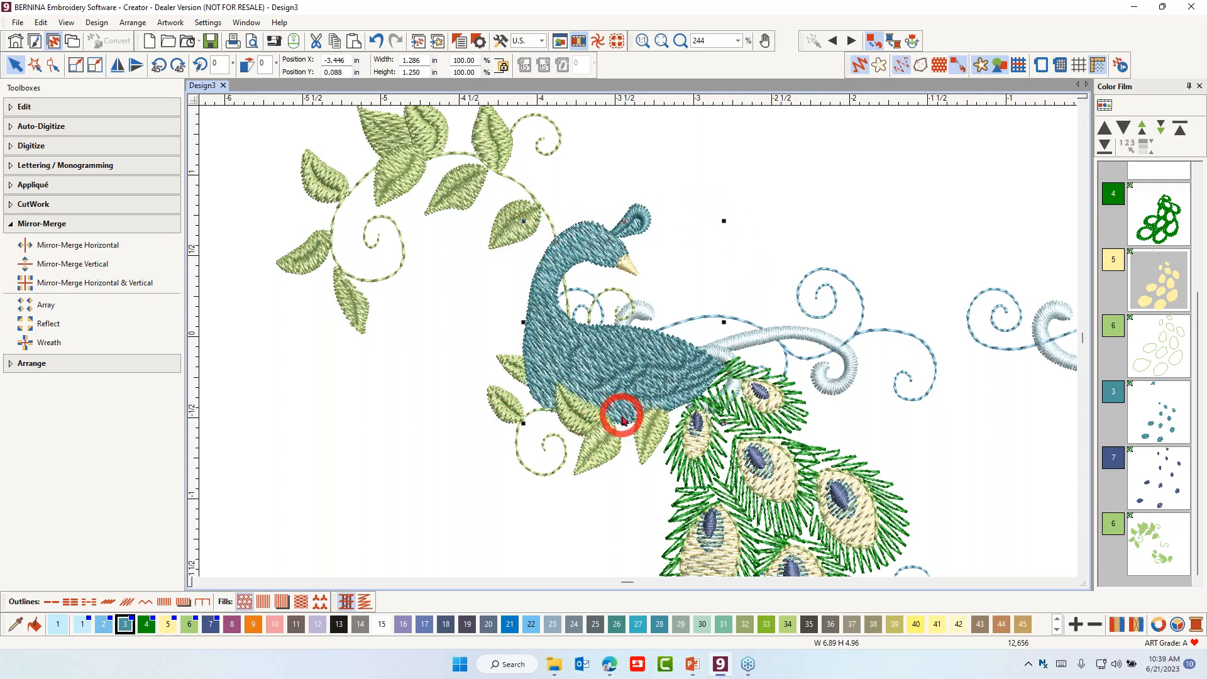
{"action": "left_click", "coordinate": [860, 65]}
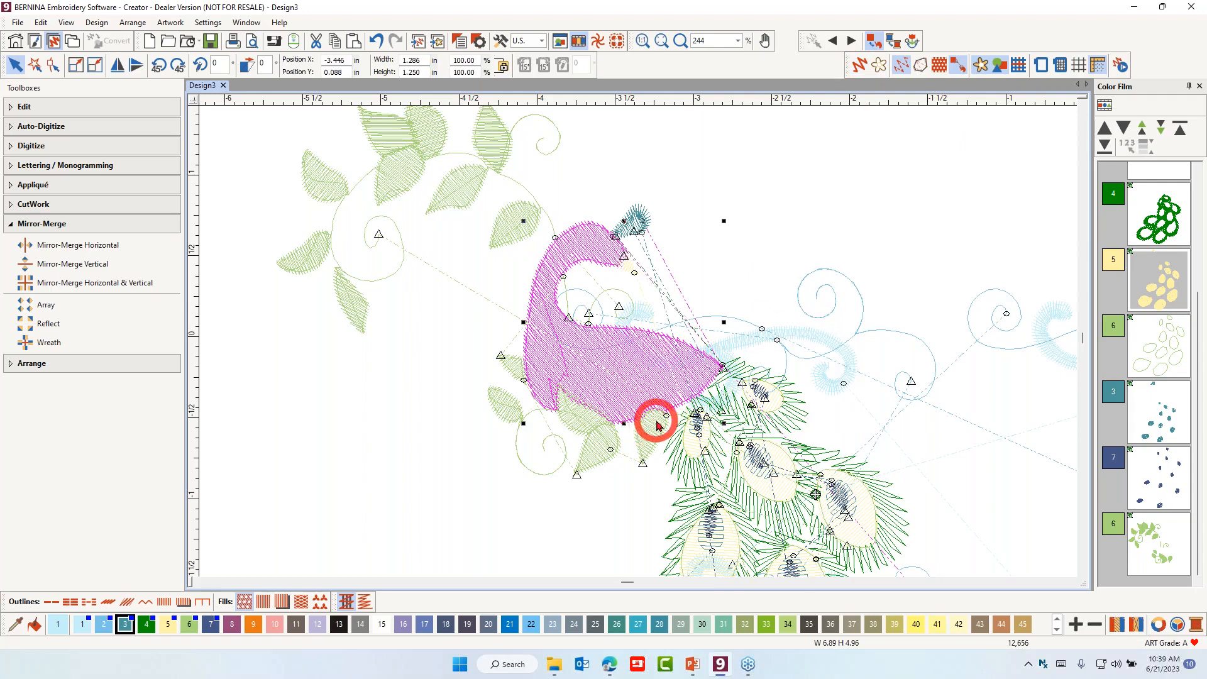
{"action": "right_click", "coordinate": [301, 605]}
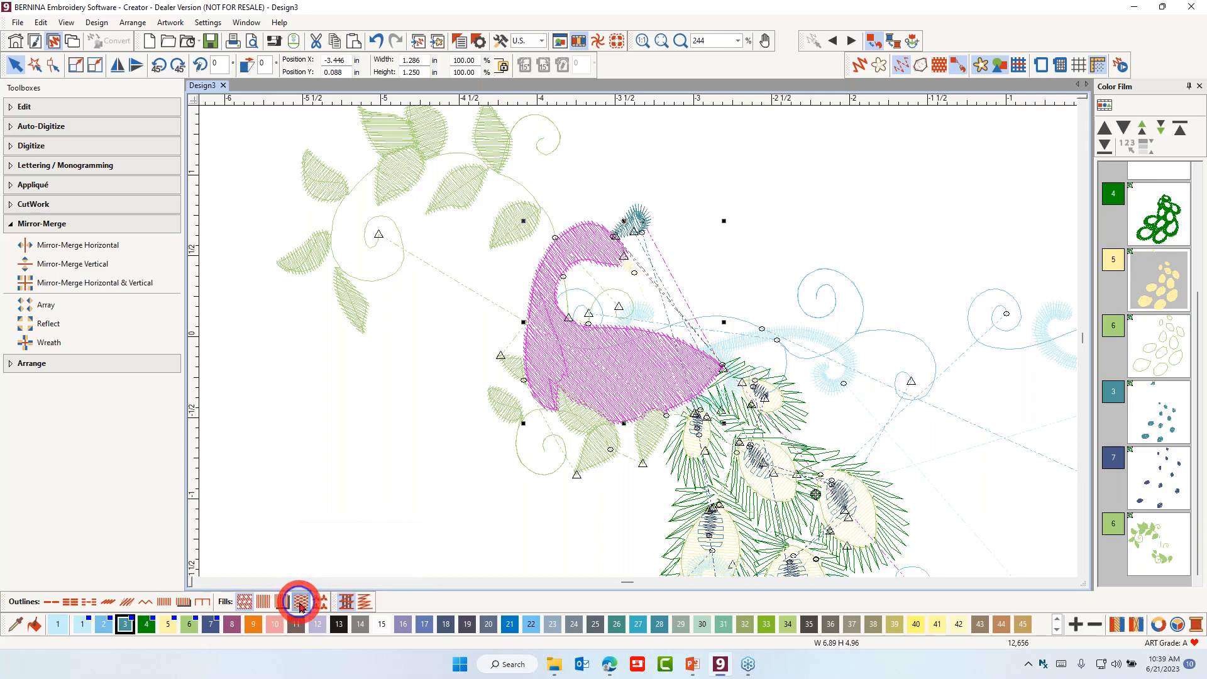
{"action": "left_click_drag", "start_coordinate": [609, 162], "coordinate": [1009, 32]}
{"action": "left_click", "coordinate": [744, 369]}
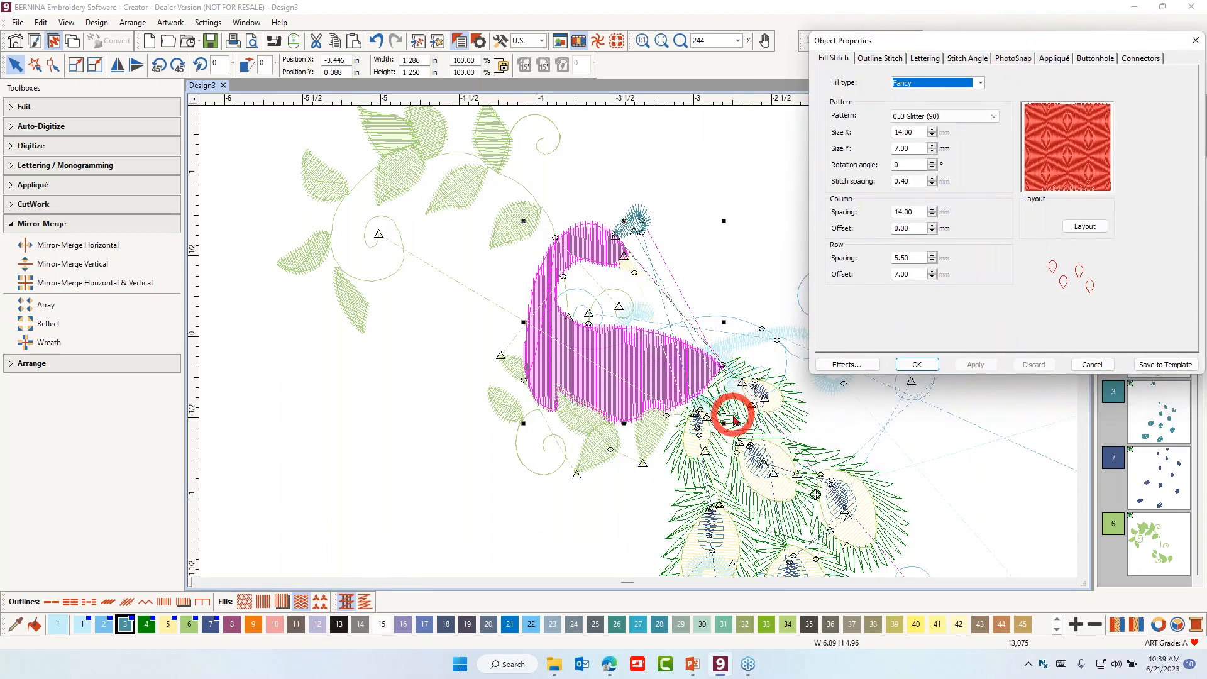
- Inspect the peacock body's fancy fill in artistic view with the object properties moved clear of it
{"action": "left_click", "coordinate": [746, 121]}
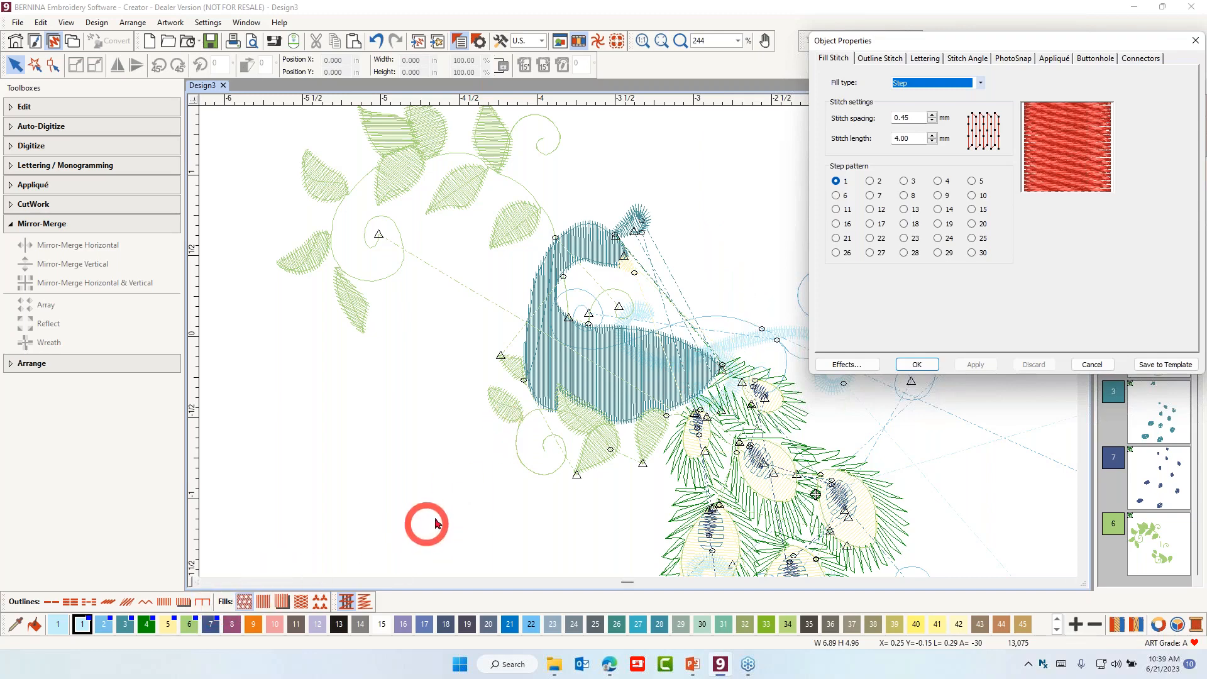
{"action": "left_click", "coordinate": [620, 390]}
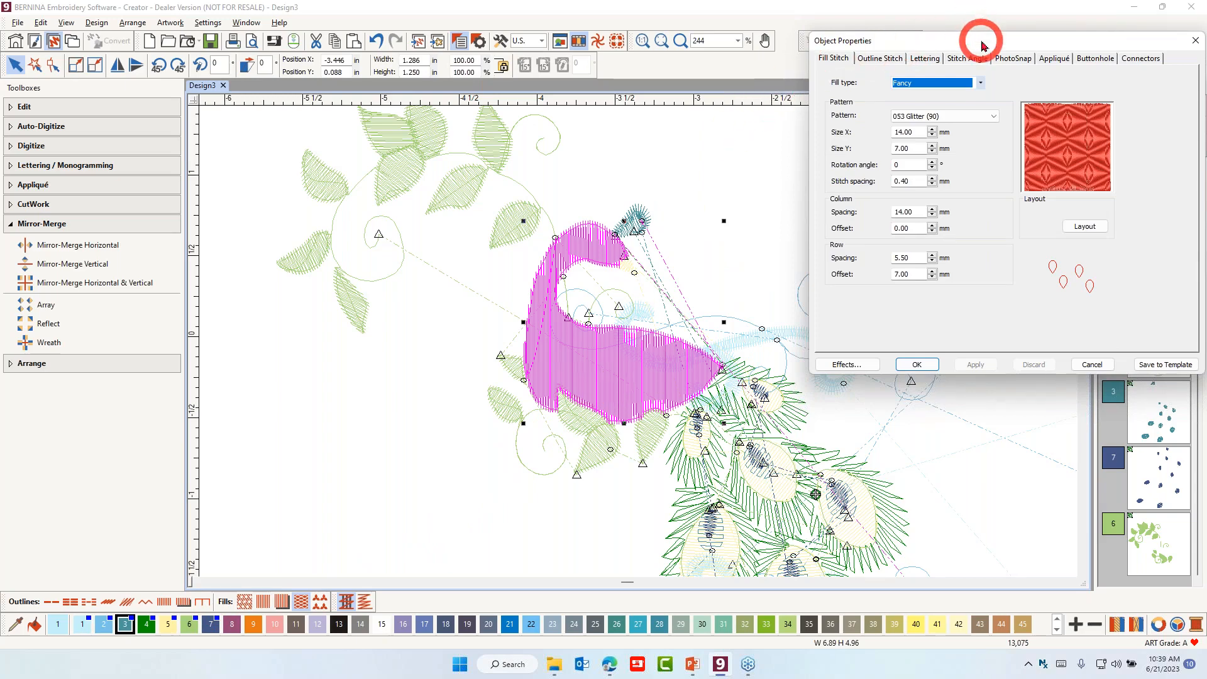
{"action": "left_click_drag", "start_coordinate": [982, 42], "coordinate": [984, 131]}
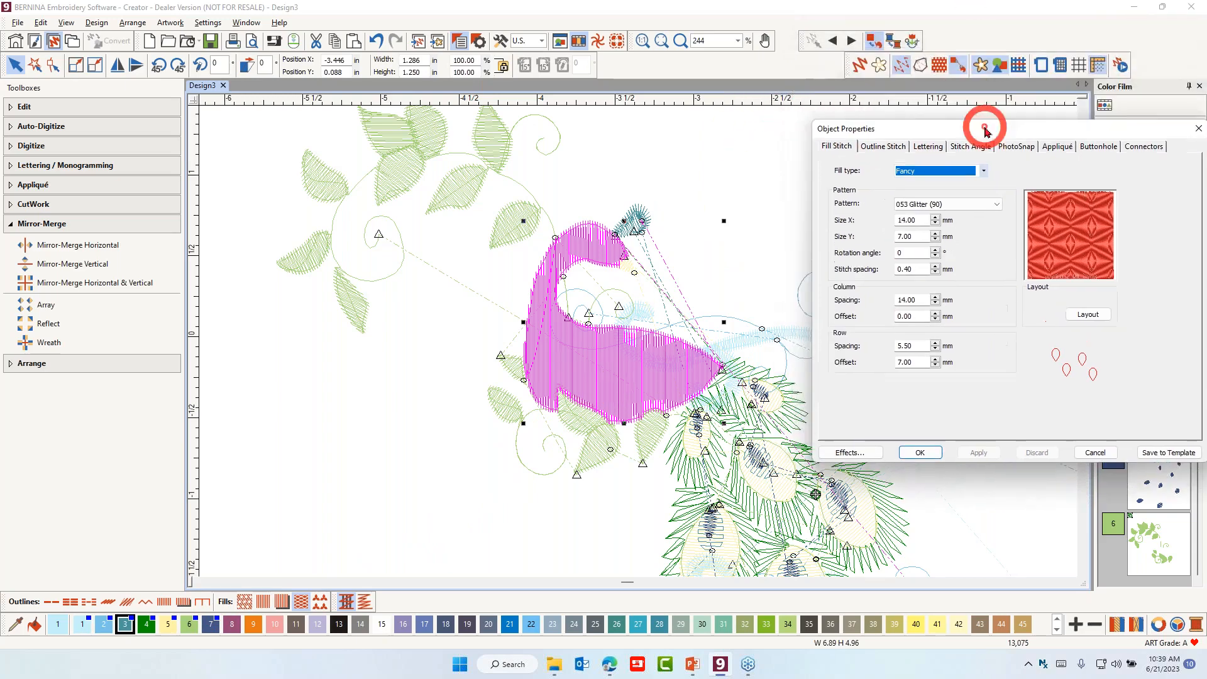
{"action": "left_click", "coordinate": [858, 65]}
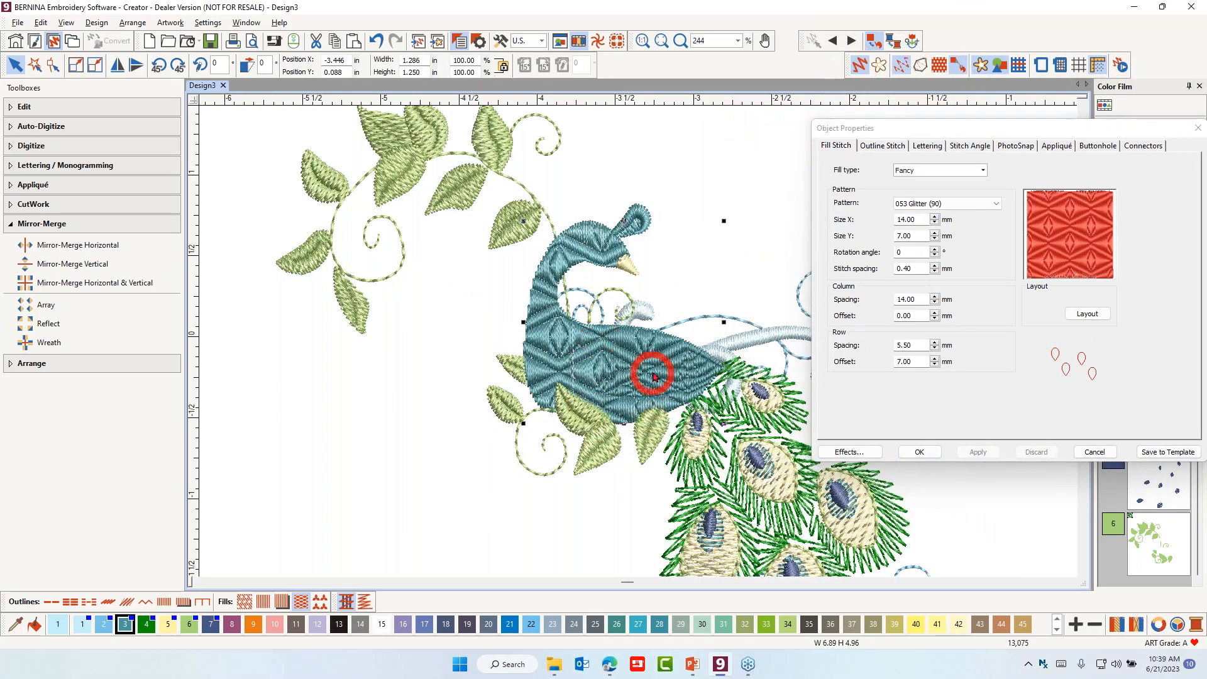
{"action": "left_click_drag", "start_coordinate": [961, 136], "coordinate": [953, 46]}
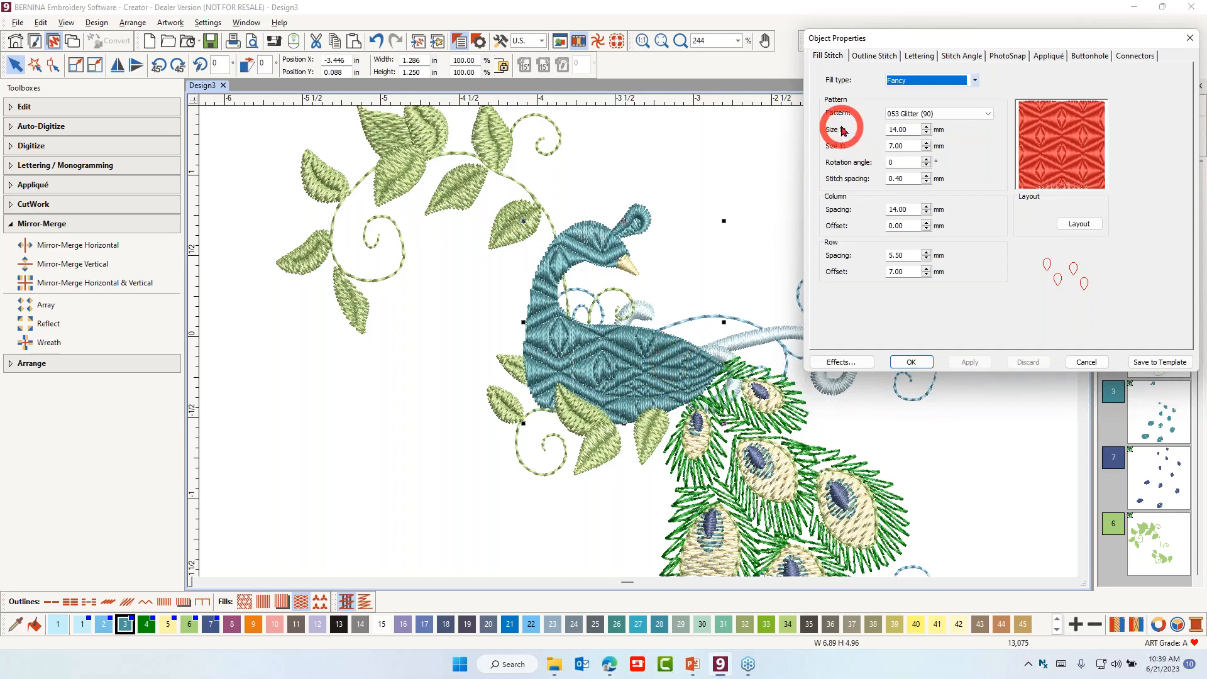
- Apply the 062 Letter B (45) fancy pattern to the peacock's body
{"action": "left_click", "coordinate": [988, 115]}
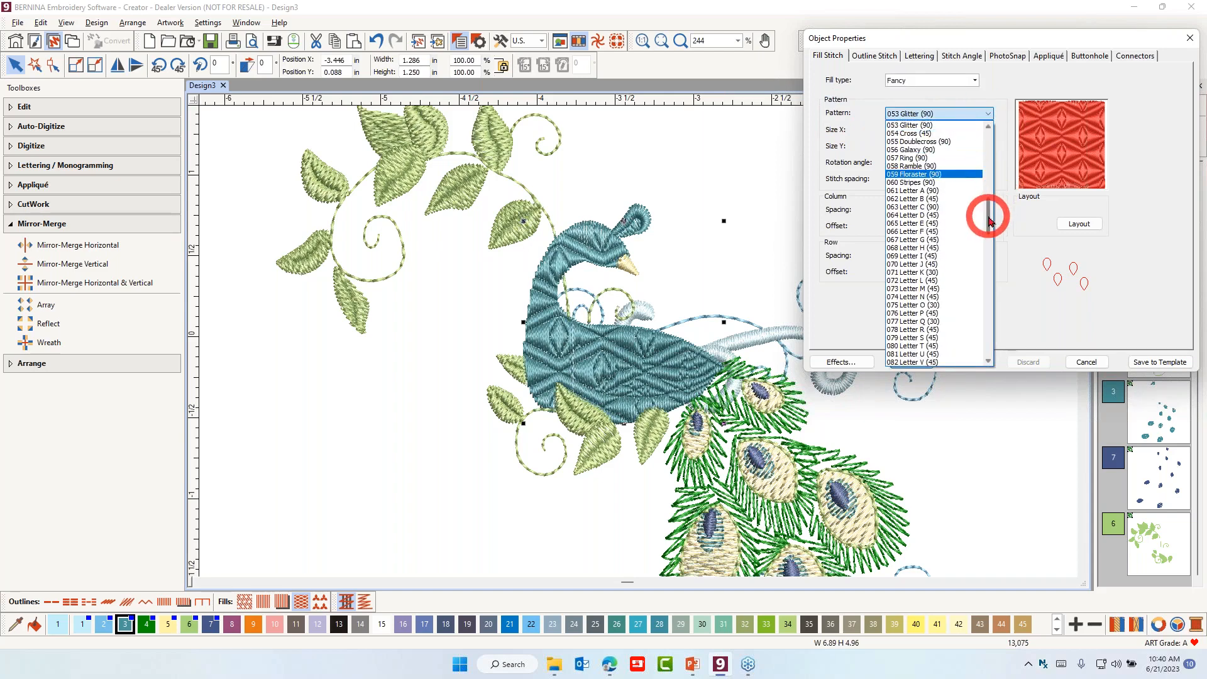
{"action": "left_click_drag", "start_coordinate": [988, 217], "coordinate": [900, 329]}
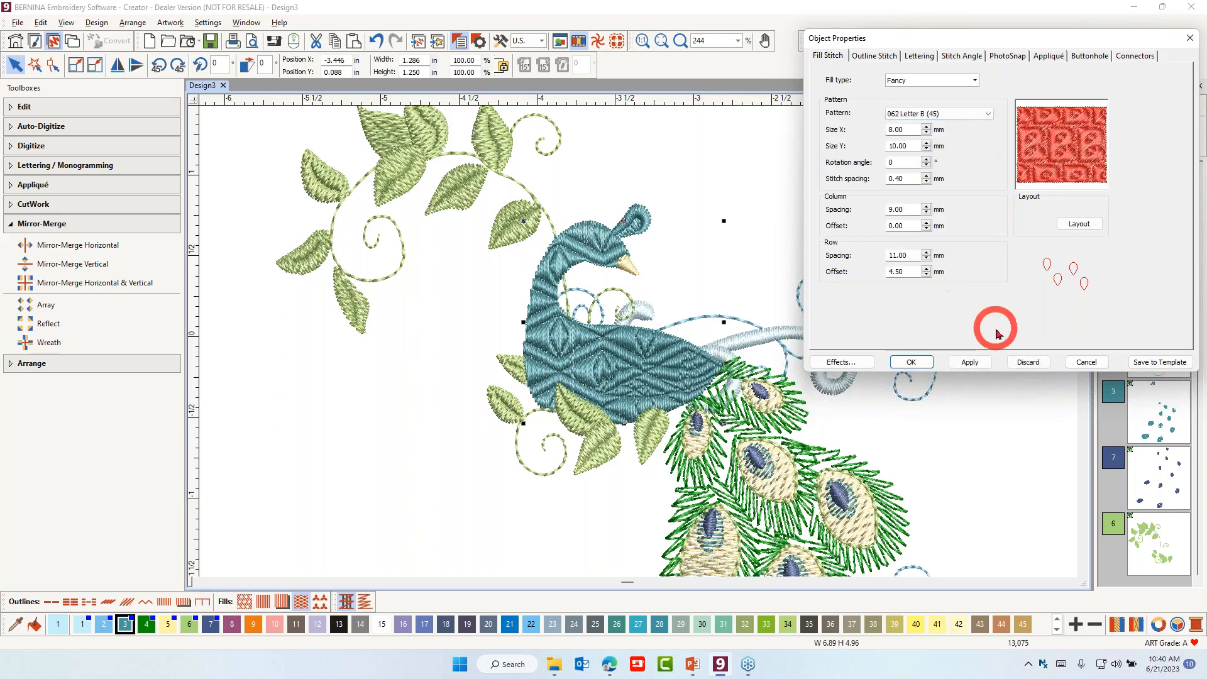
{"action": "left_click", "coordinate": [968, 361]}
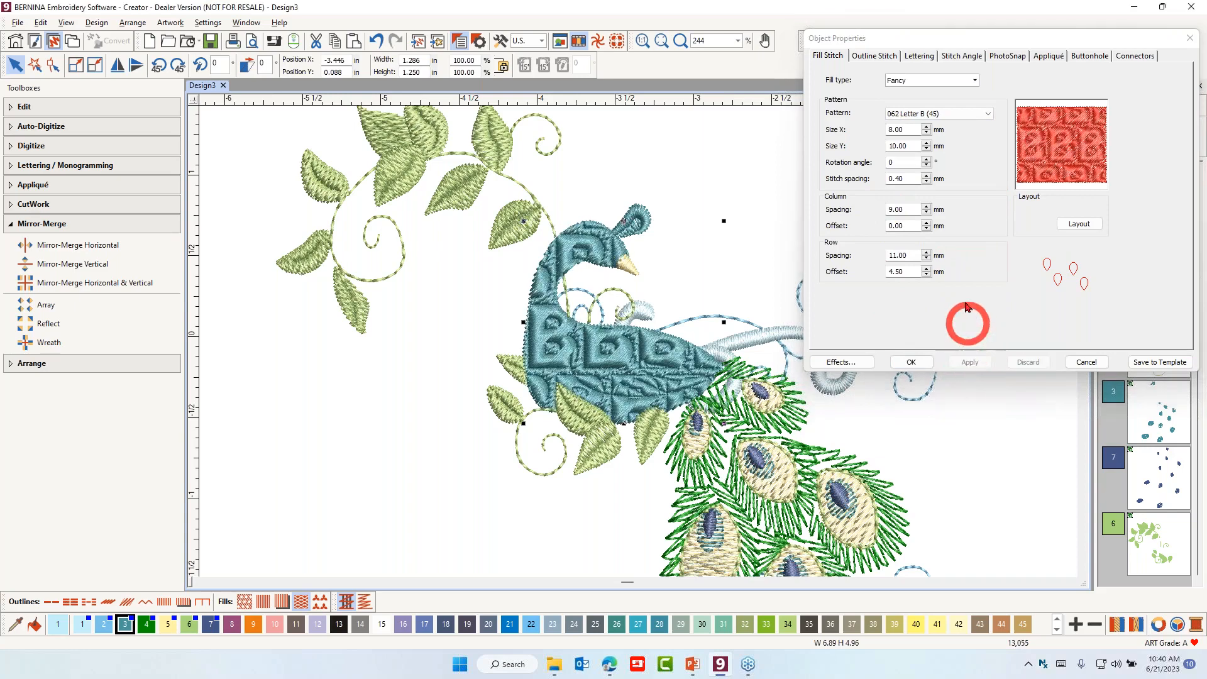
- Apply the 007 Brilliant (90) fancy pattern to the peacock's body, close its properties and deselect it
{"action": "left_click", "coordinate": [990, 116]}
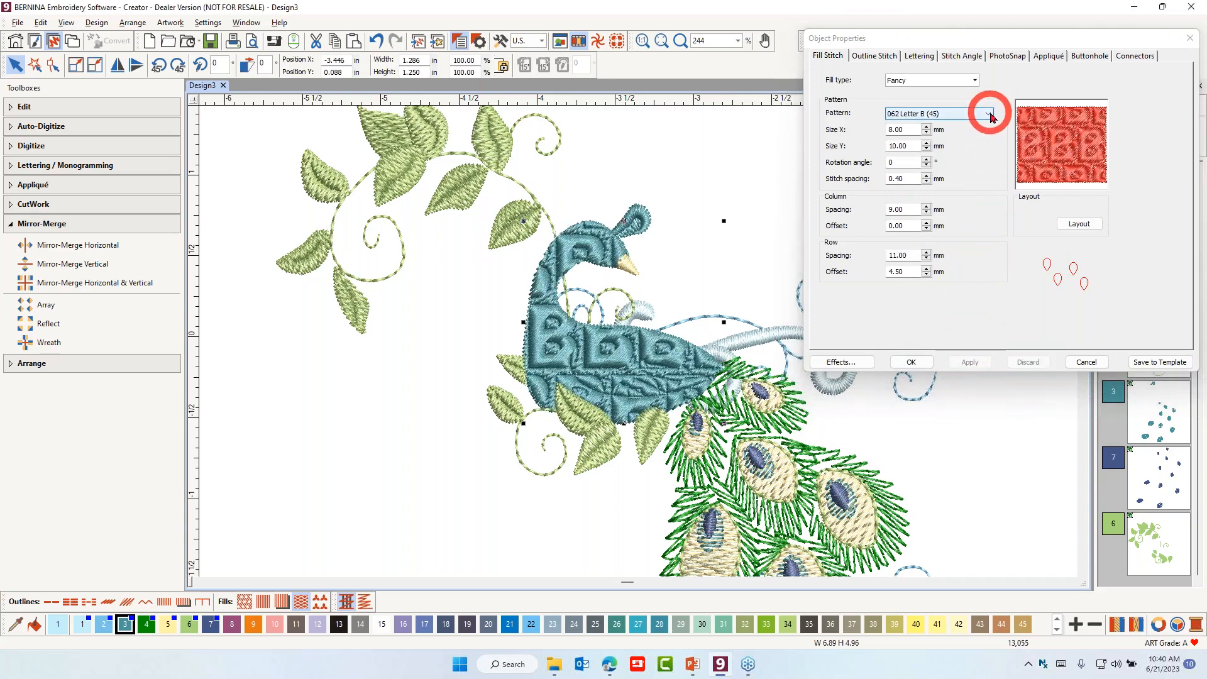
{"action": "left_click", "coordinate": [990, 116]}
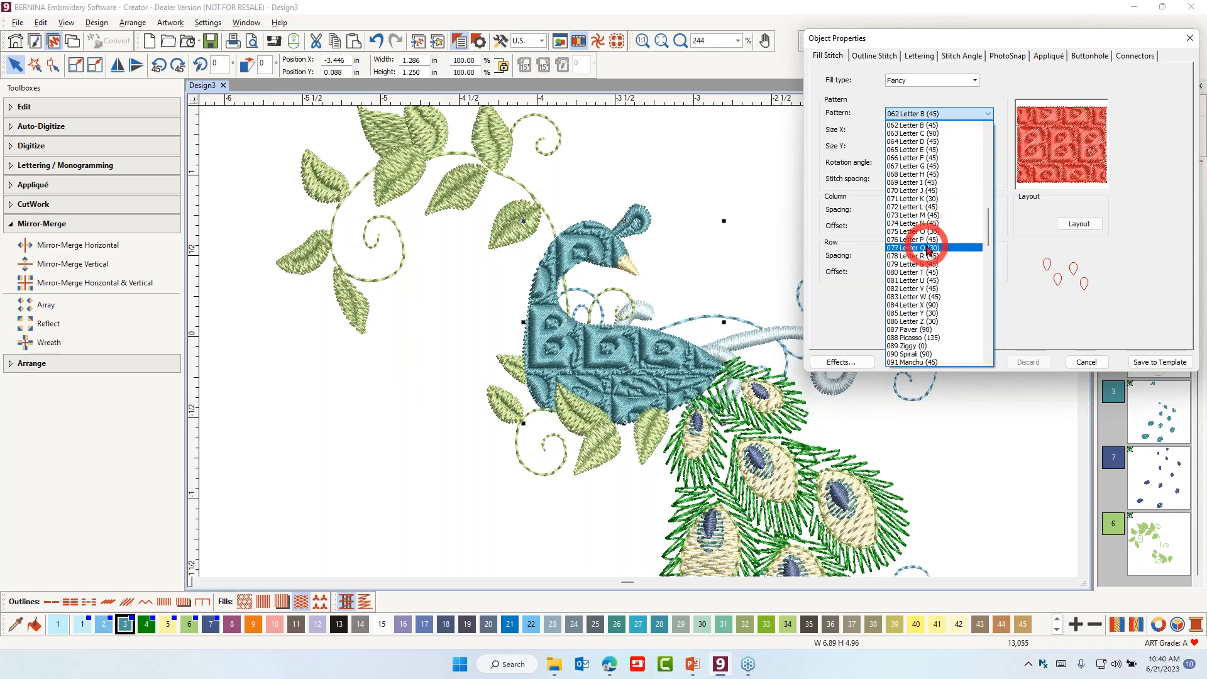
{"action": "scroll", "coordinate": [921, 254], "scroll_direction": "up", "scroll_amount": 13}
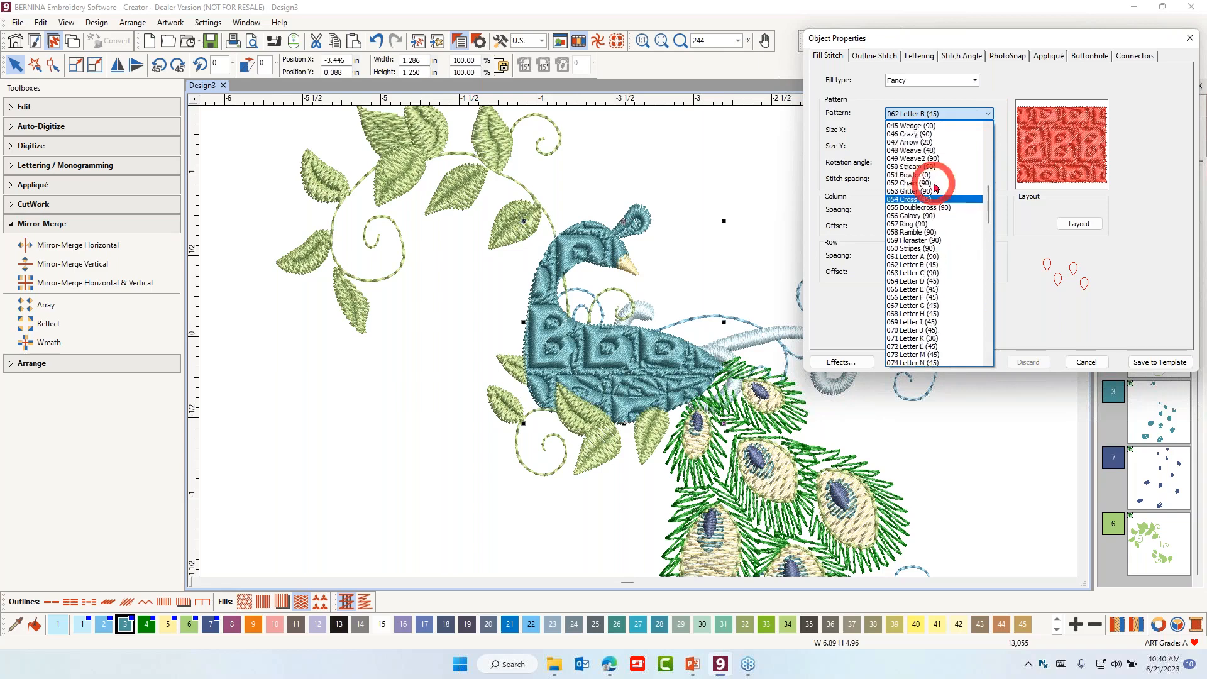
{"action": "scroll", "coordinate": [935, 194], "scroll_direction": "up", "scroll_amount": 6}
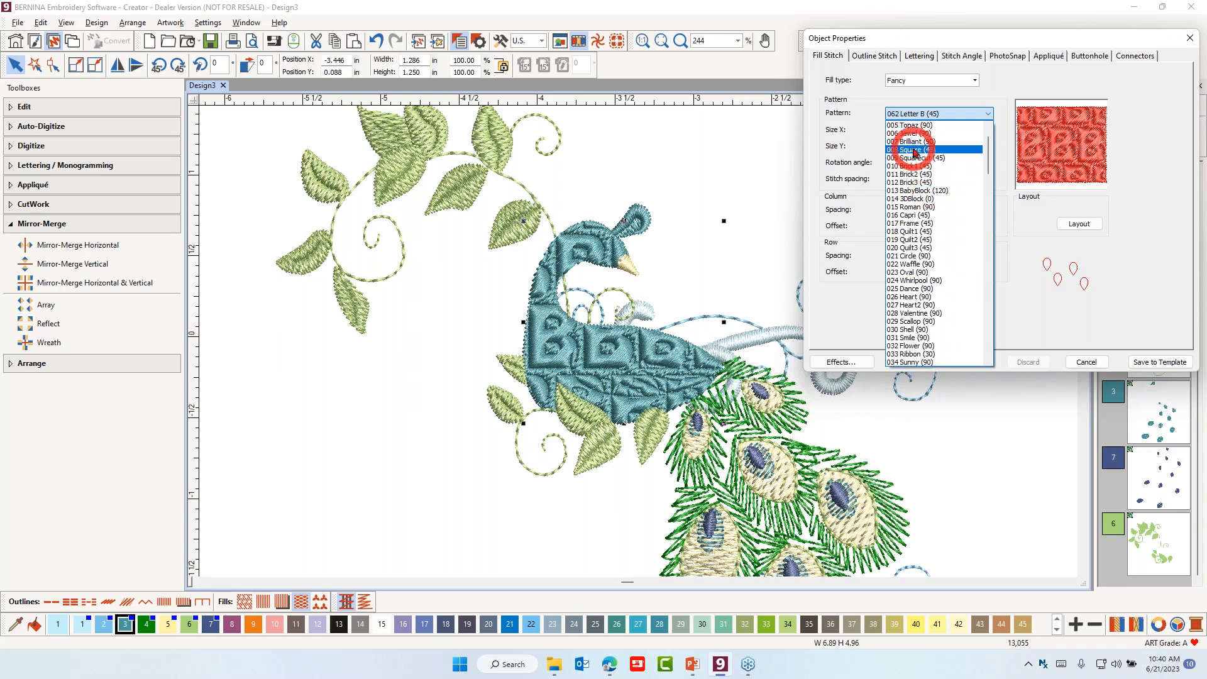
{"action": "left_click", "coordinate": [912, 142]}
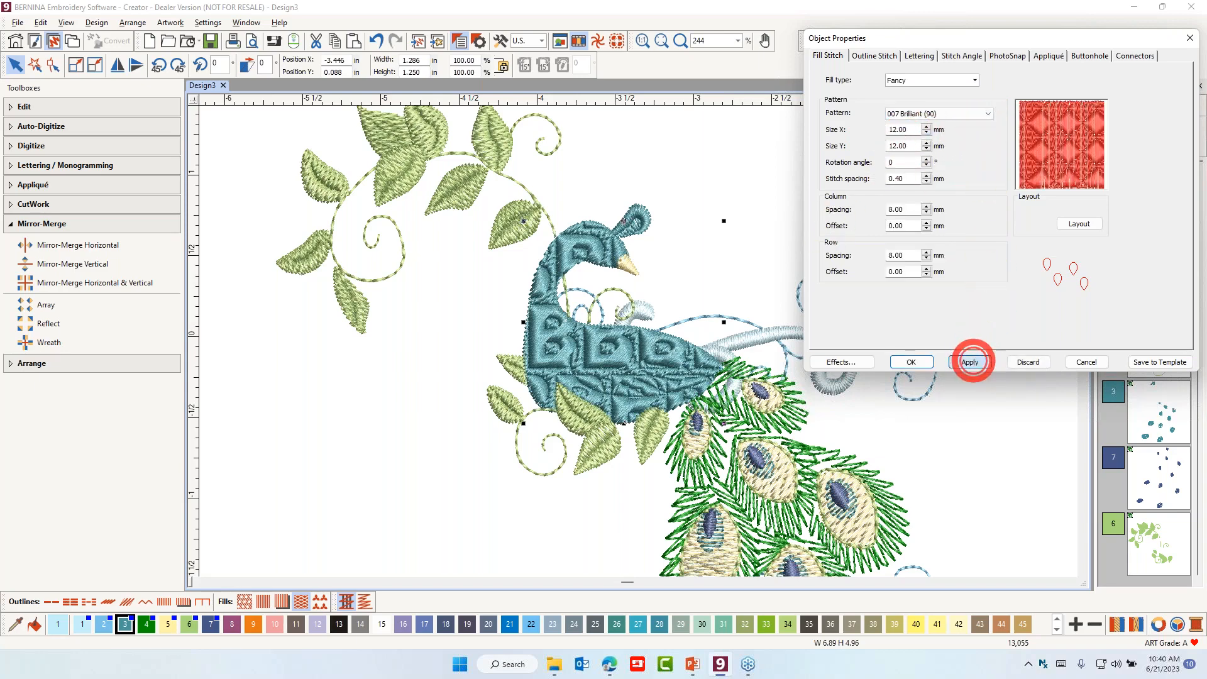
{"action": "left_click", "coordinate": [971, 361]}
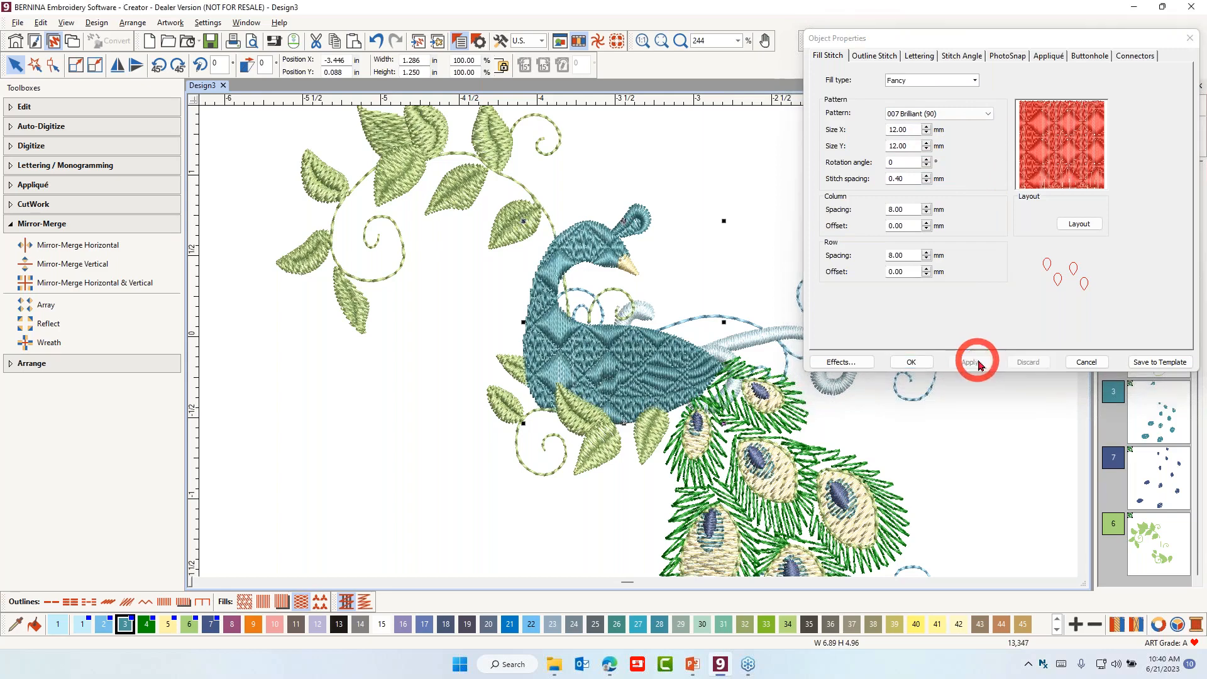
{"action": "left_click", "coordinate": [907, 363]}
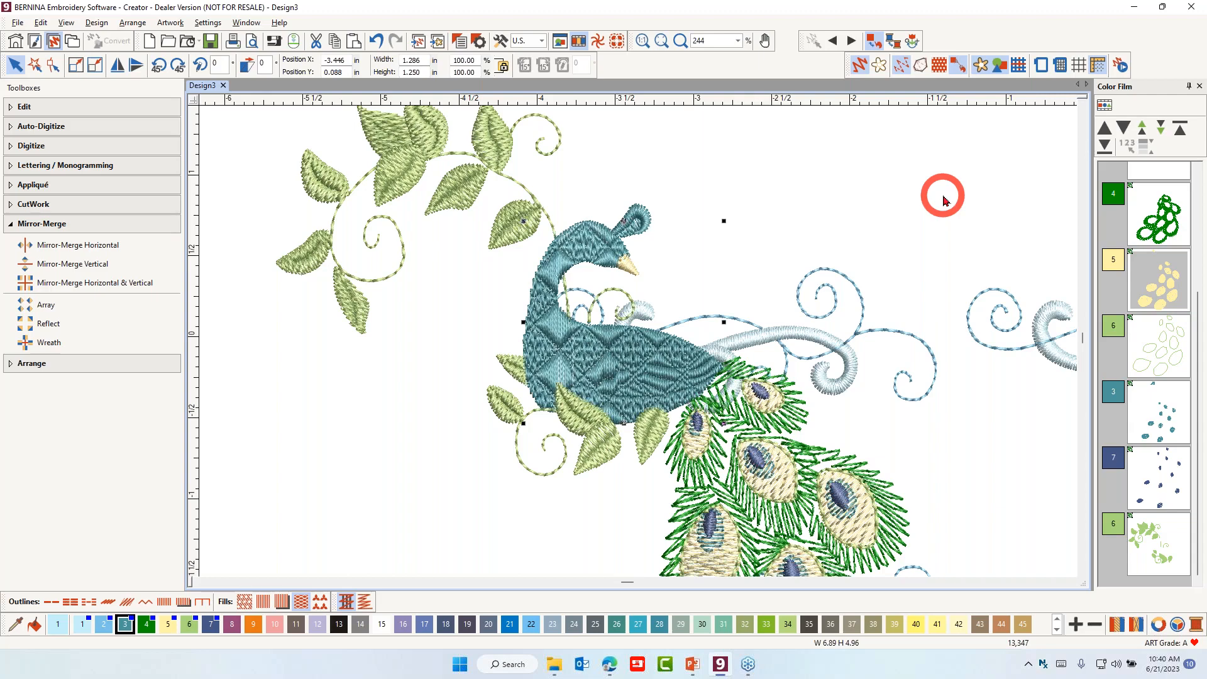
{"action": "left_click", "coordinate": [918, 205]}
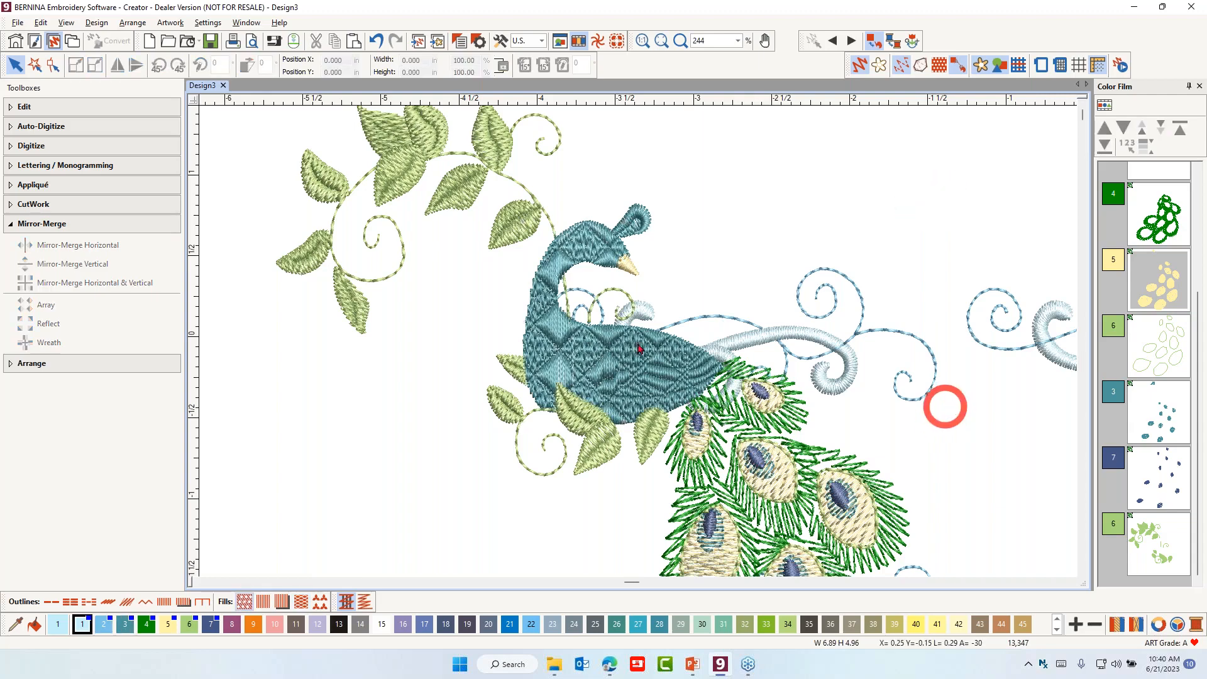
- Pick the green from a leaf beneath the peacock and recolor the thick swirl pieces behind its back with it
{"action": "scroll", "coordinate": [945, 407], "scroll_direction": "down", "scroll_amount": 2}
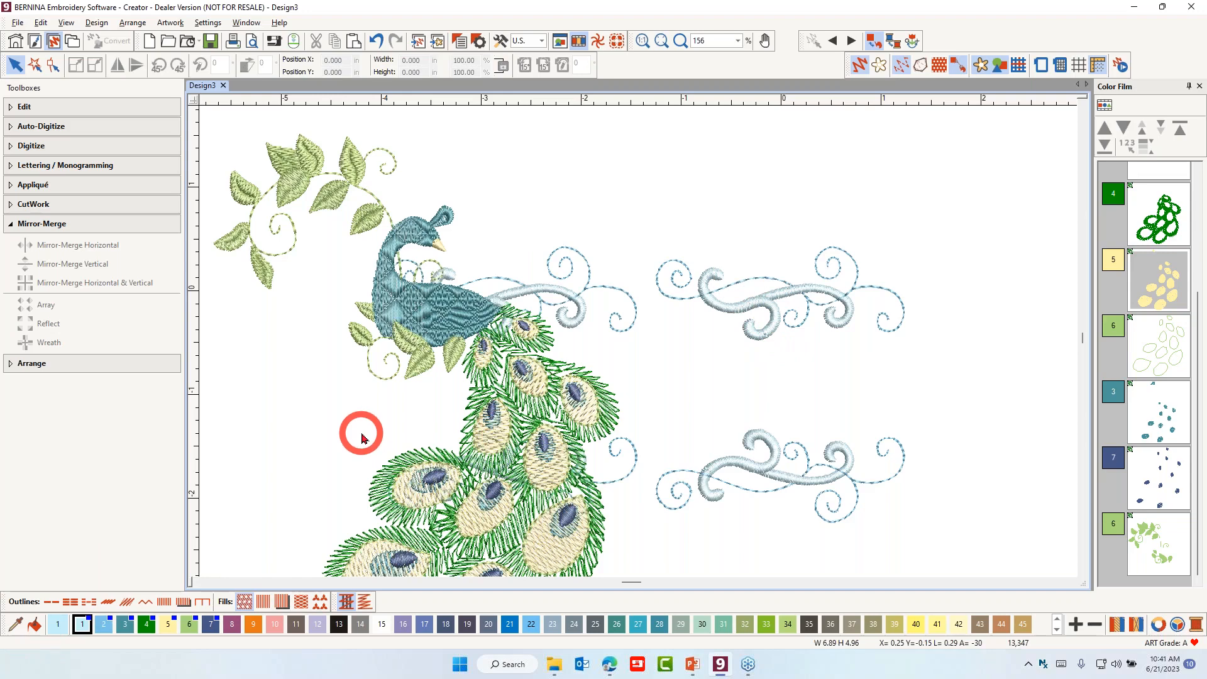
{"action": "left_click", "coordinate": [14, 630]}
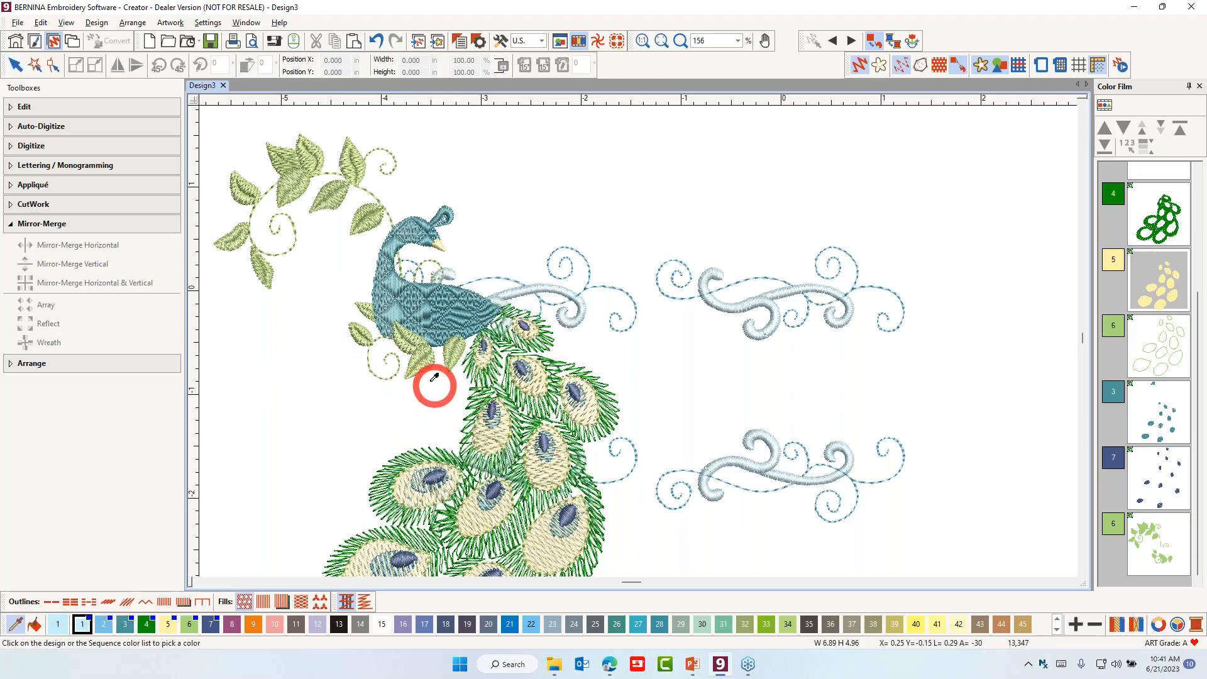
{"action": "left_click", "coordinate": [421, 348]}
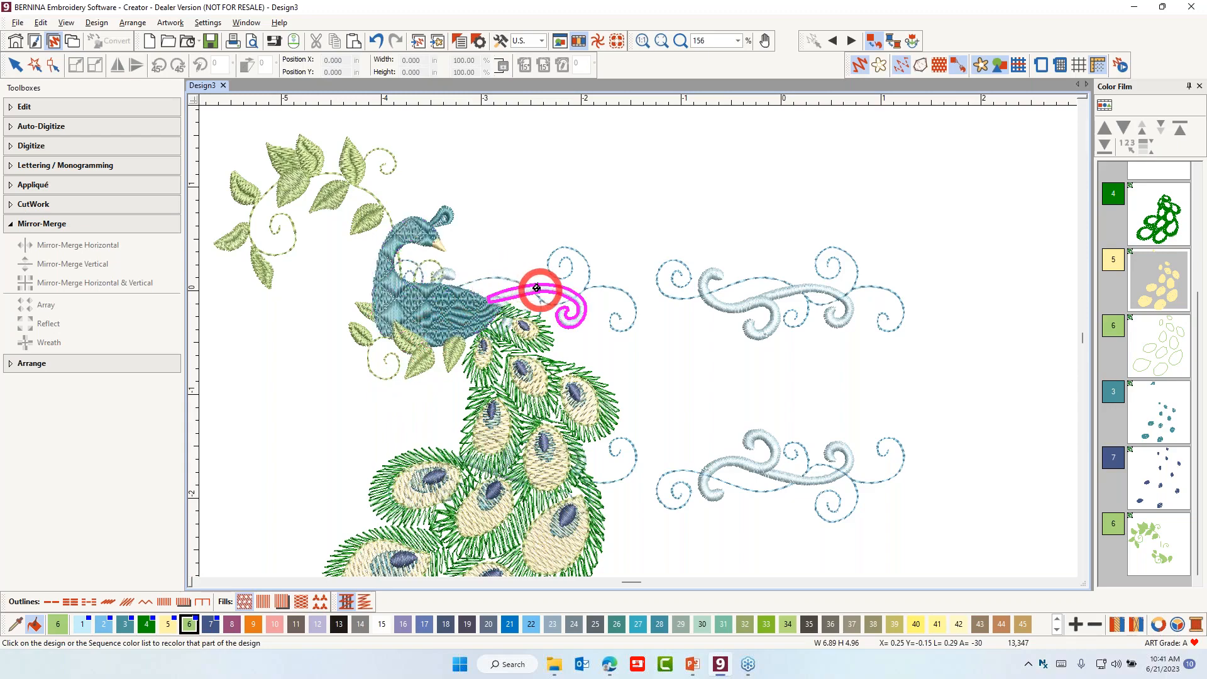
{"action": "scroll", "coordinate": [636, 340], "scroll_direction": "up", "scroll_amount": 5}
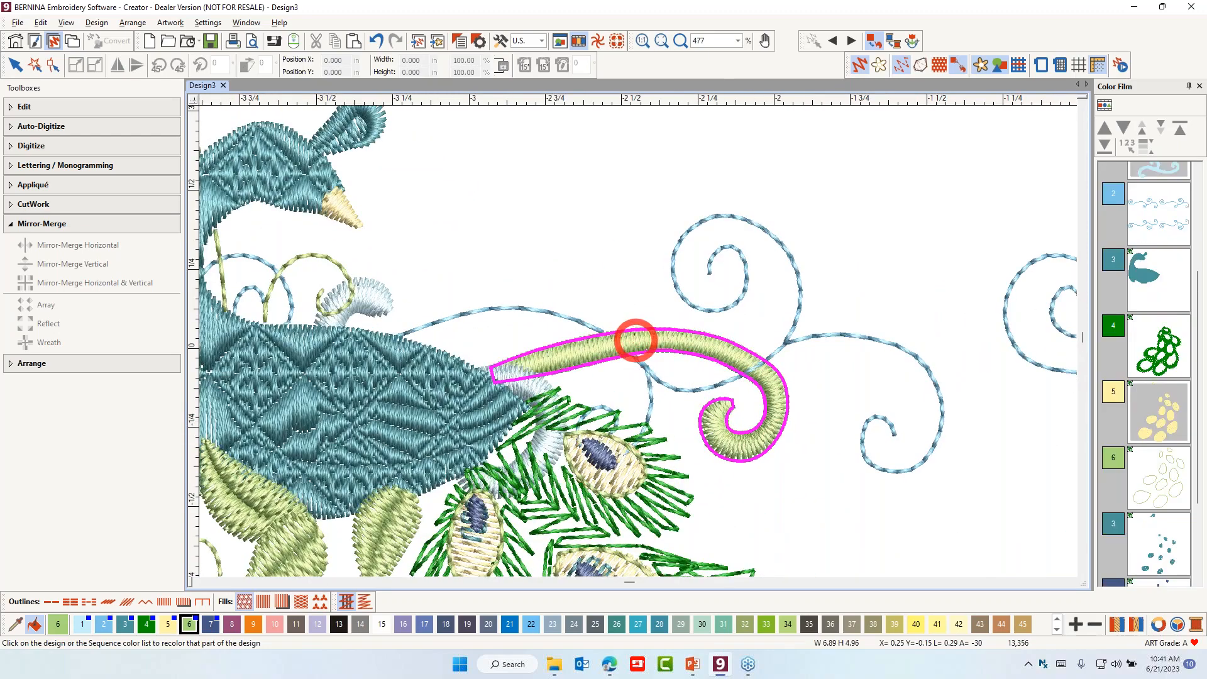
{"action": "left_click", "coordinate": [521, 379]}
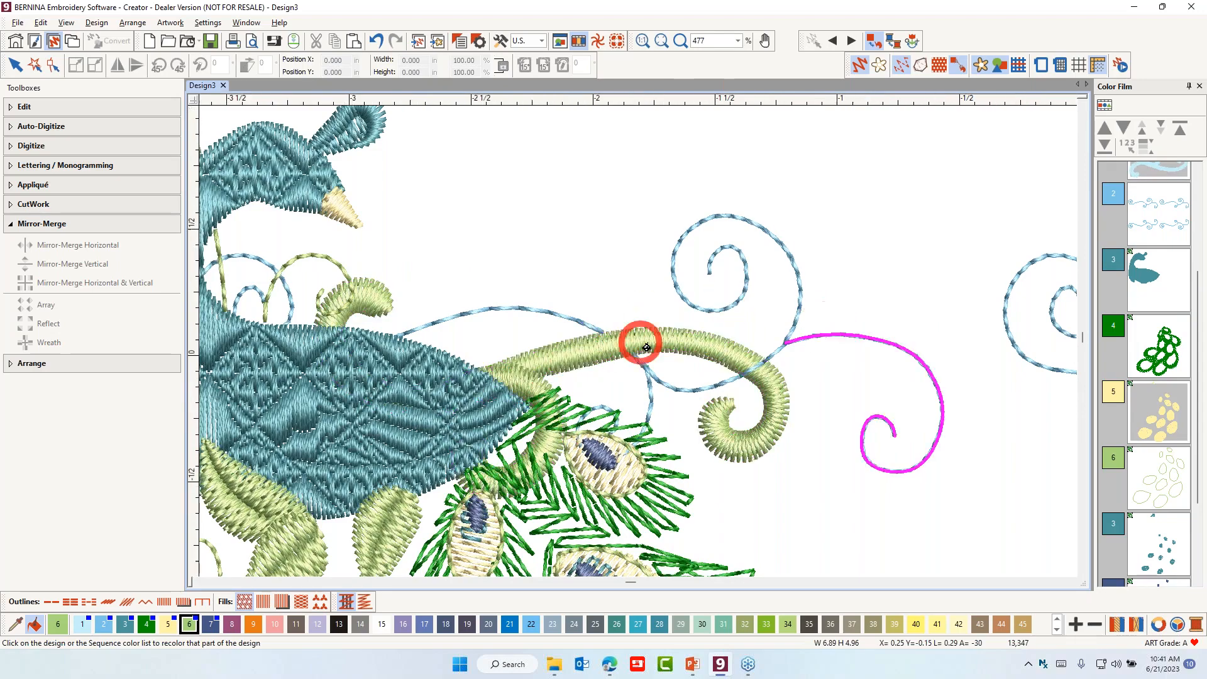
- Recolor the thick scrolls of the separate upper and lower swirls beside the peacock with the picked leaf green
{"action": "scroll", "coordinate": [646, 347], "scroll_direction": "down", "scroll_amount": 4}
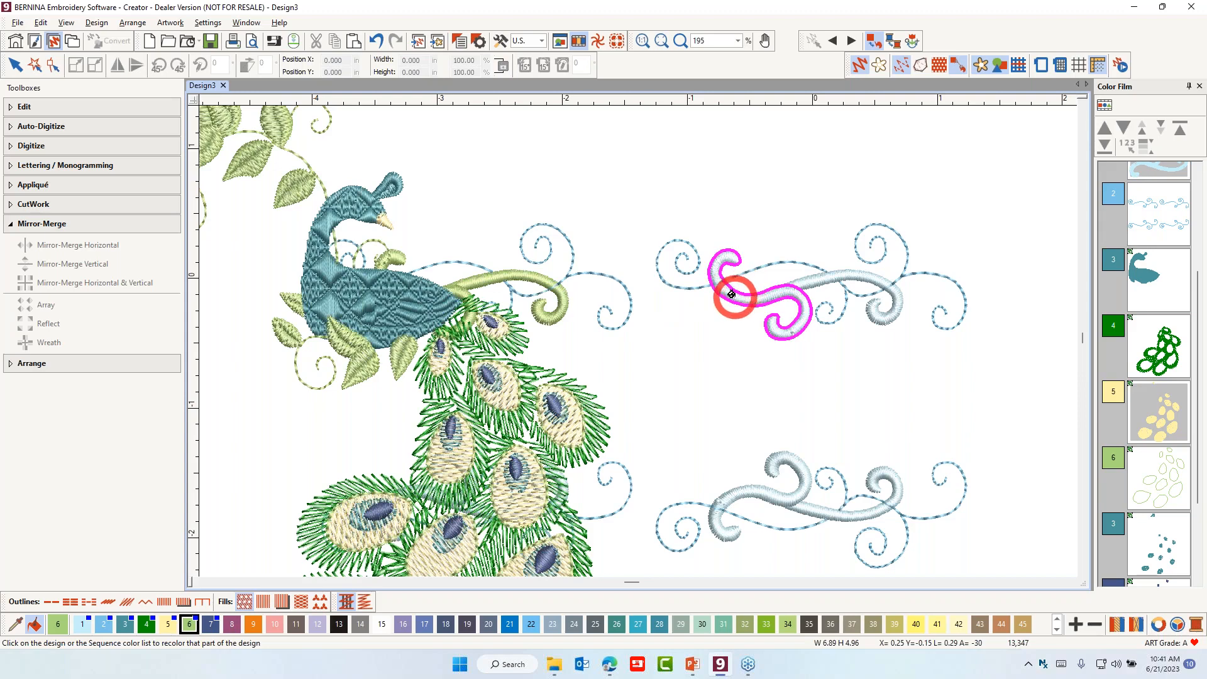
{"action": "left_click", "coordinate": [734, 294]}
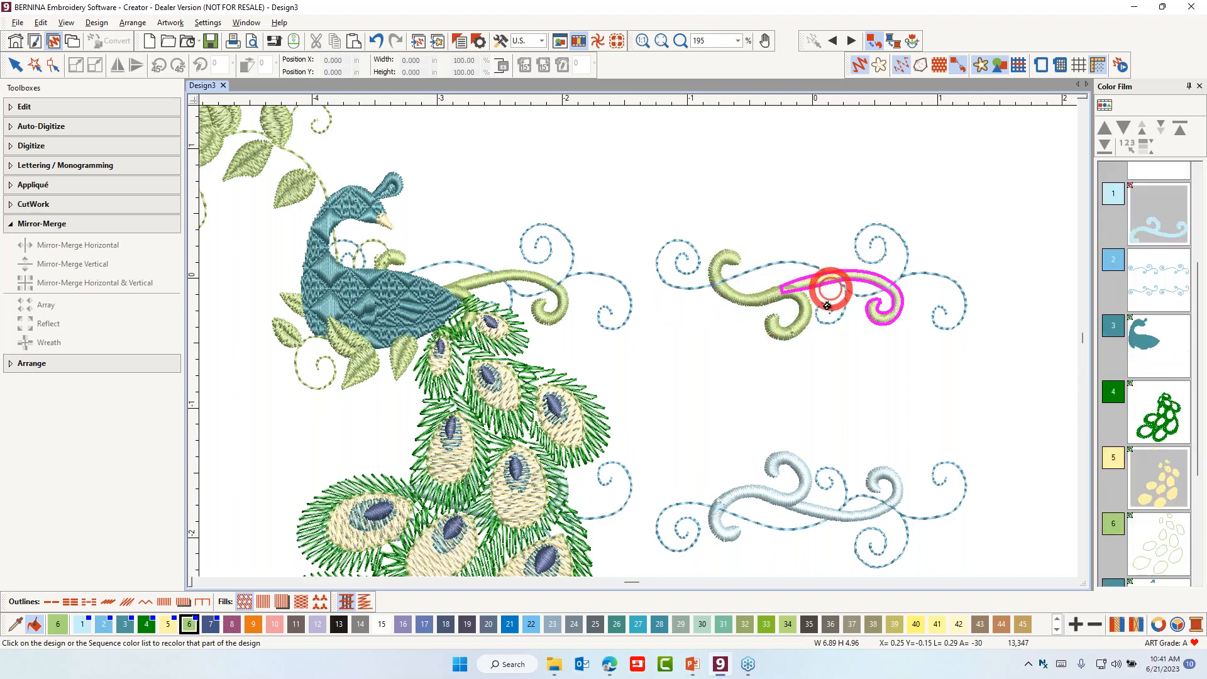
{"action": "scroll", "coordinate": [811, 469], "scroll_direction": "up", "scroll_amount": 1}
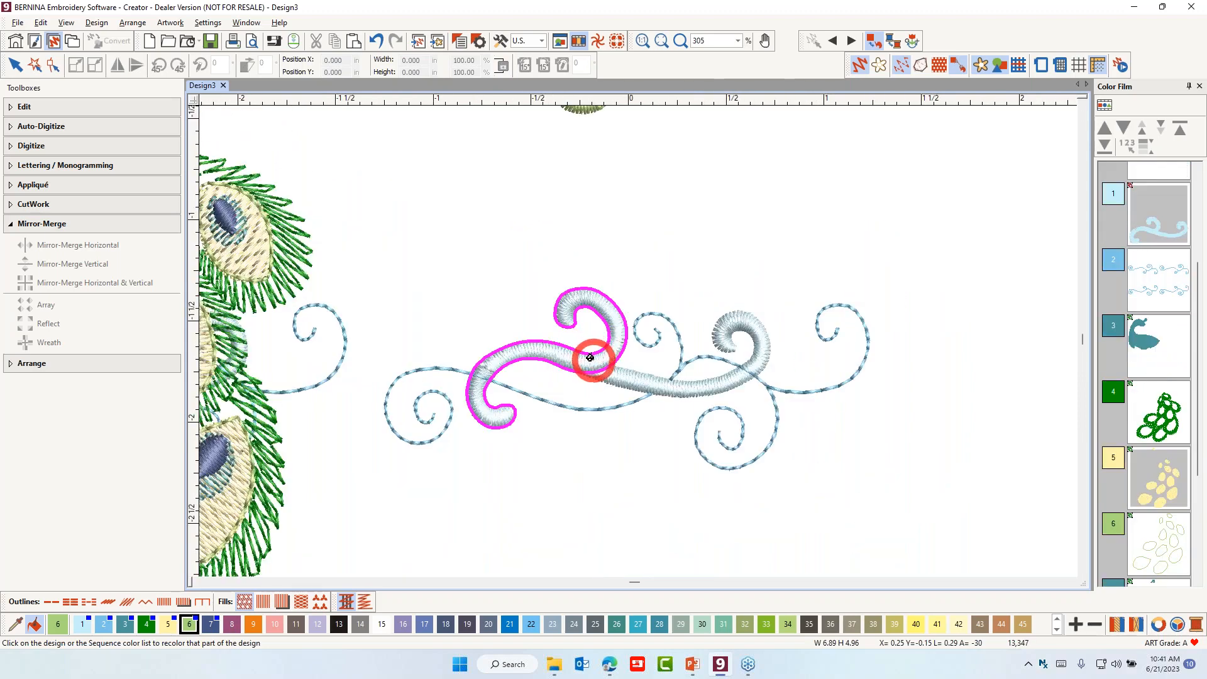
{"action": "left_click", "coordinate": [590, 358]}
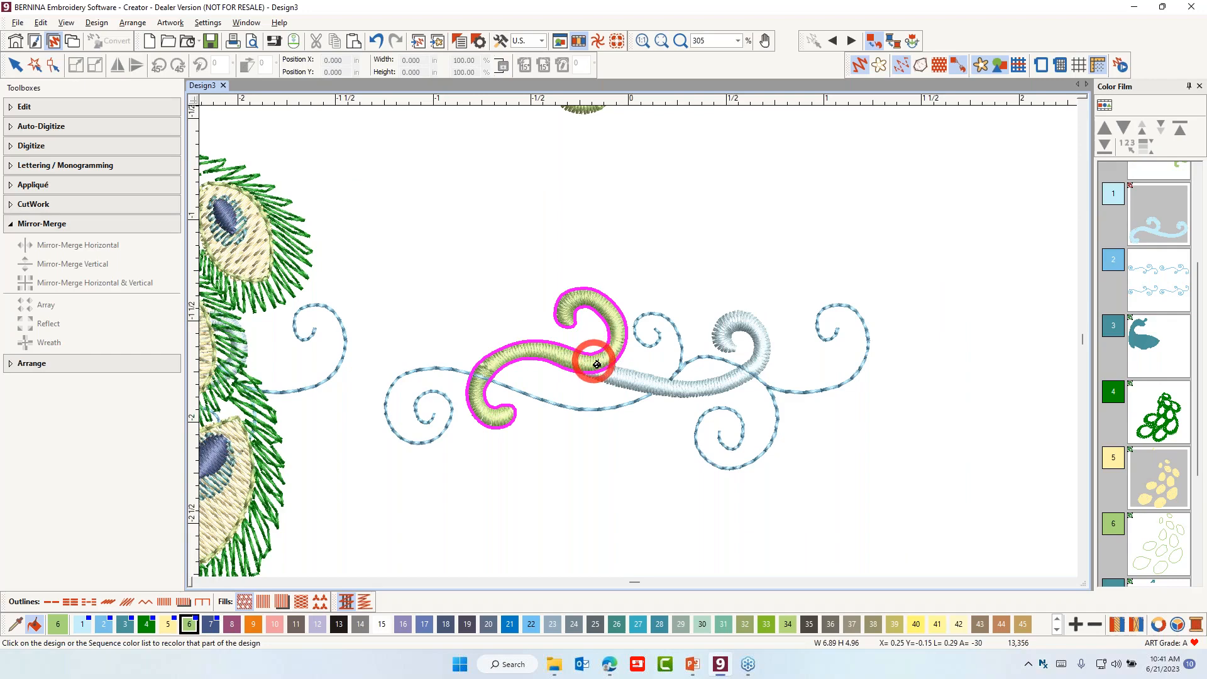
{"action": "left_click", "coordinate": [626, 376]}
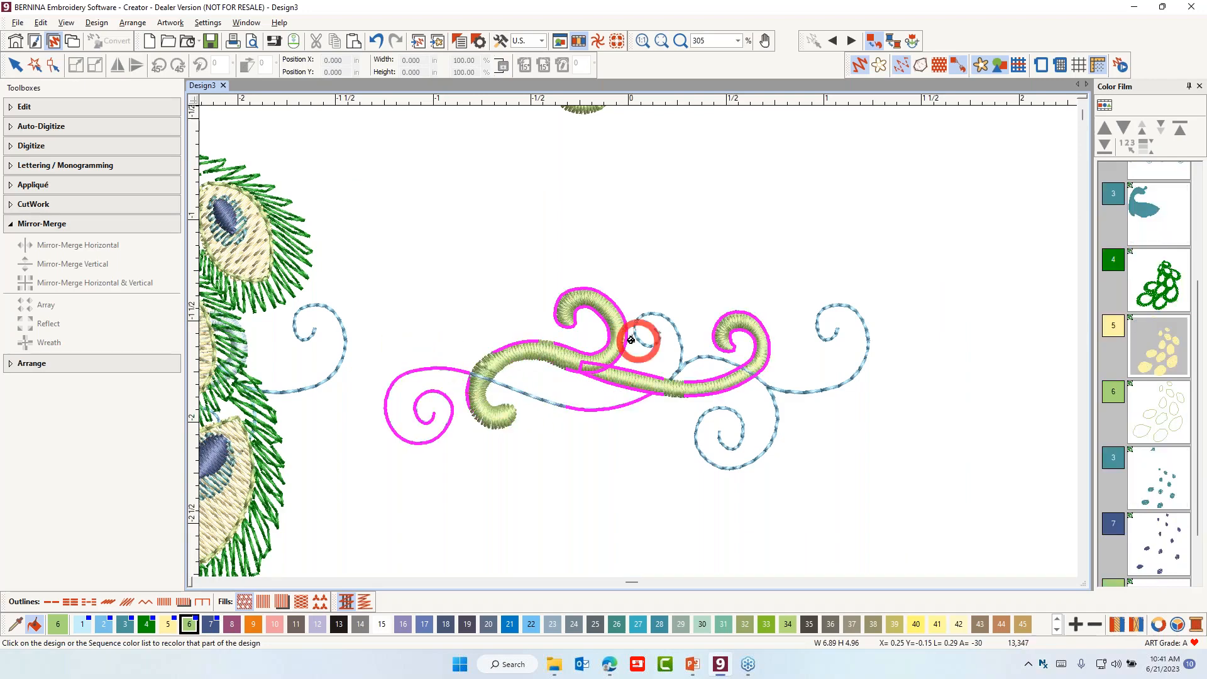
- Recolor the thick swirl hidden beneath the peacock's tail feathers with the same leaf green
{"action": "scroll", "coordinate": [768, 356], "scroll_direction": "down", "scroll_amount": 2}
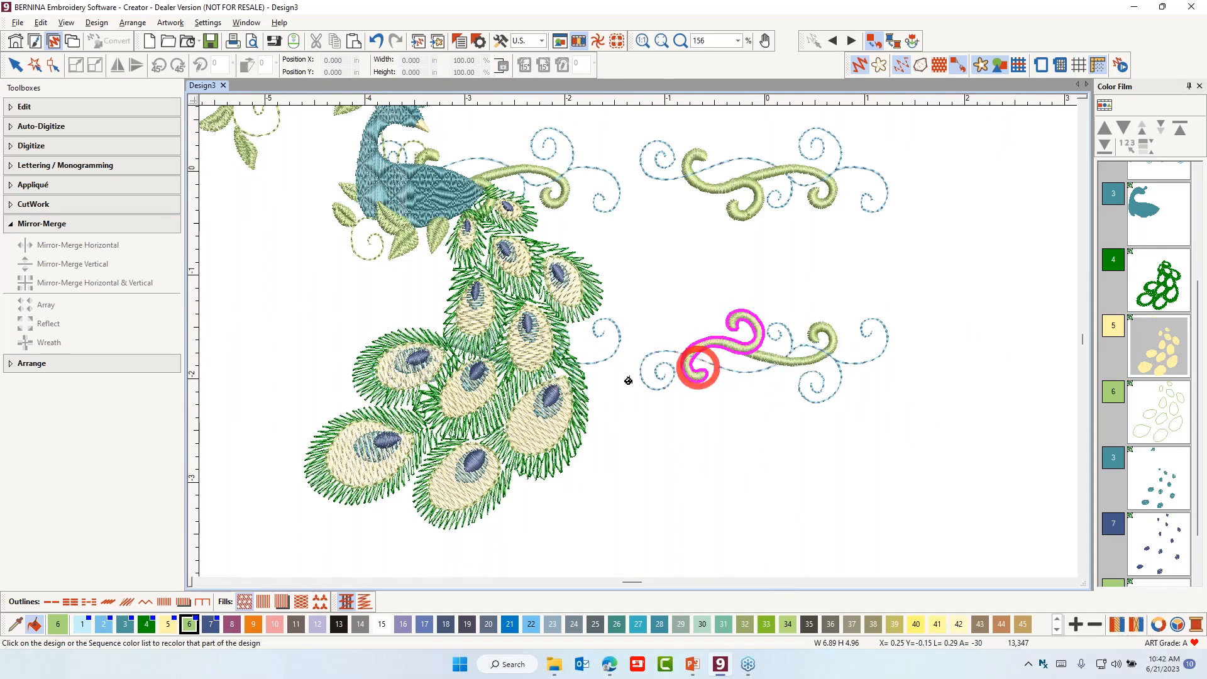
{"action": "scroll", "coordinate": [472, 354], "scroll_direction": "up", "scroll_amount": 4}
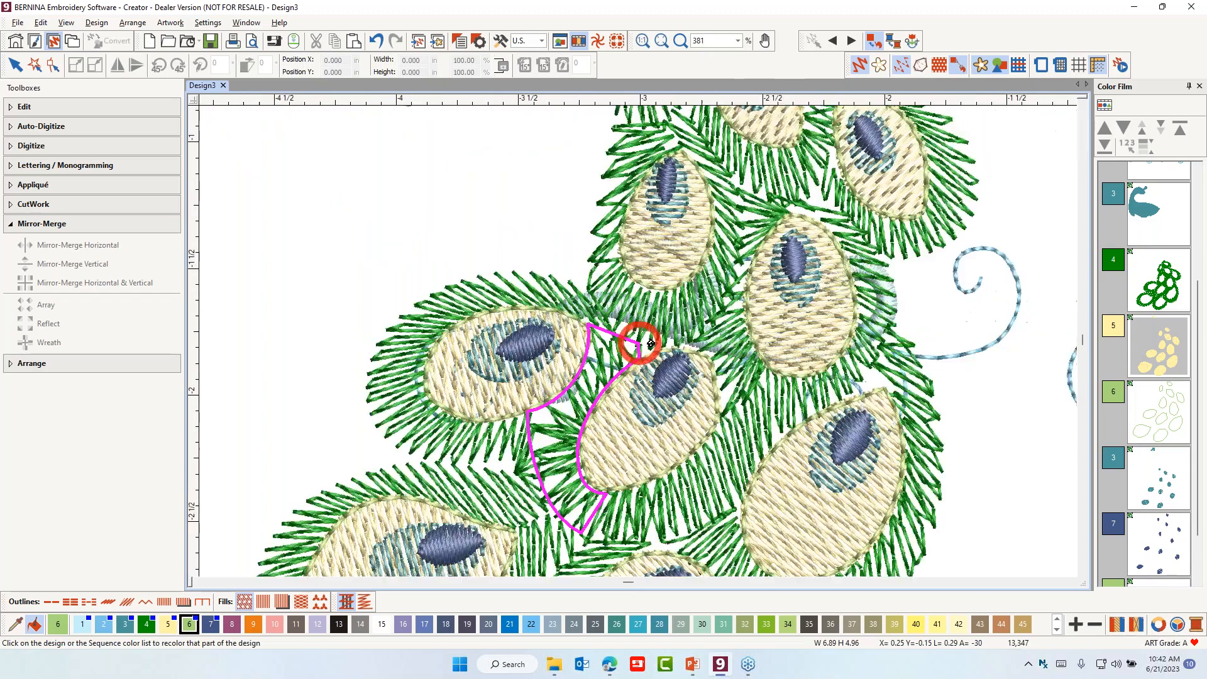
{"action": "scroll", "coordinate": [651, 343], "scroll_direction": "up", "scroll_amount": 4}
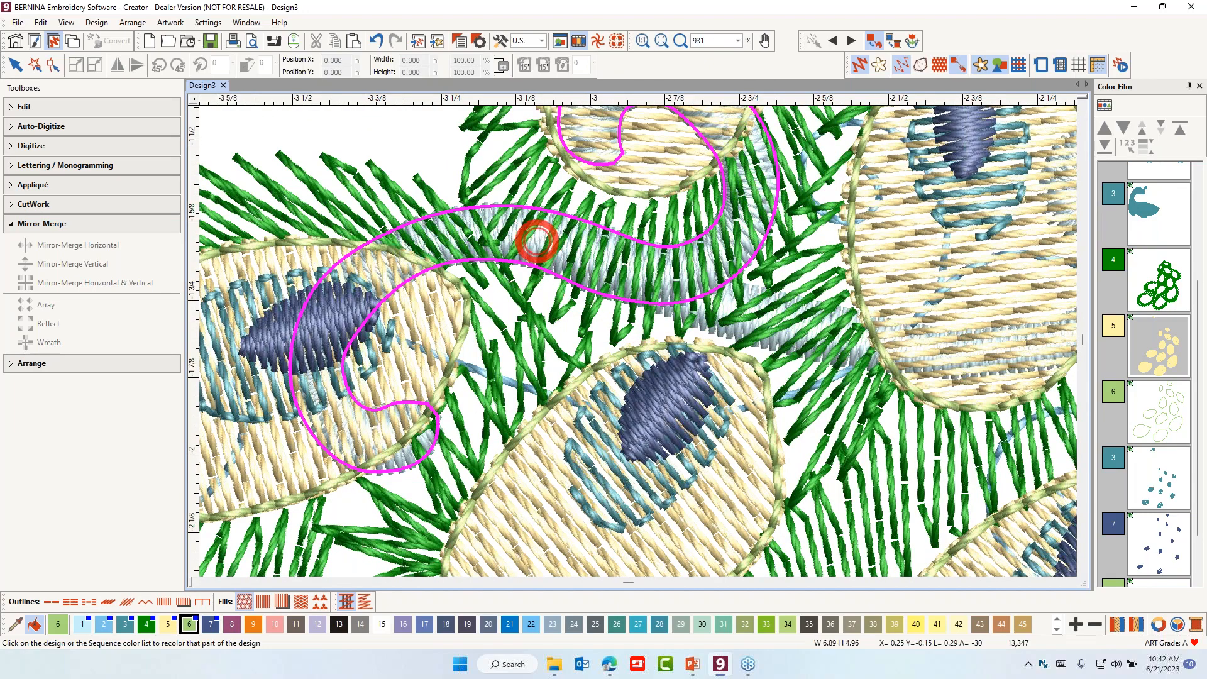
{"action": "scroll", "coordinate": [536, 241], "scroll_direction": "down", "scroll_amount": 6}
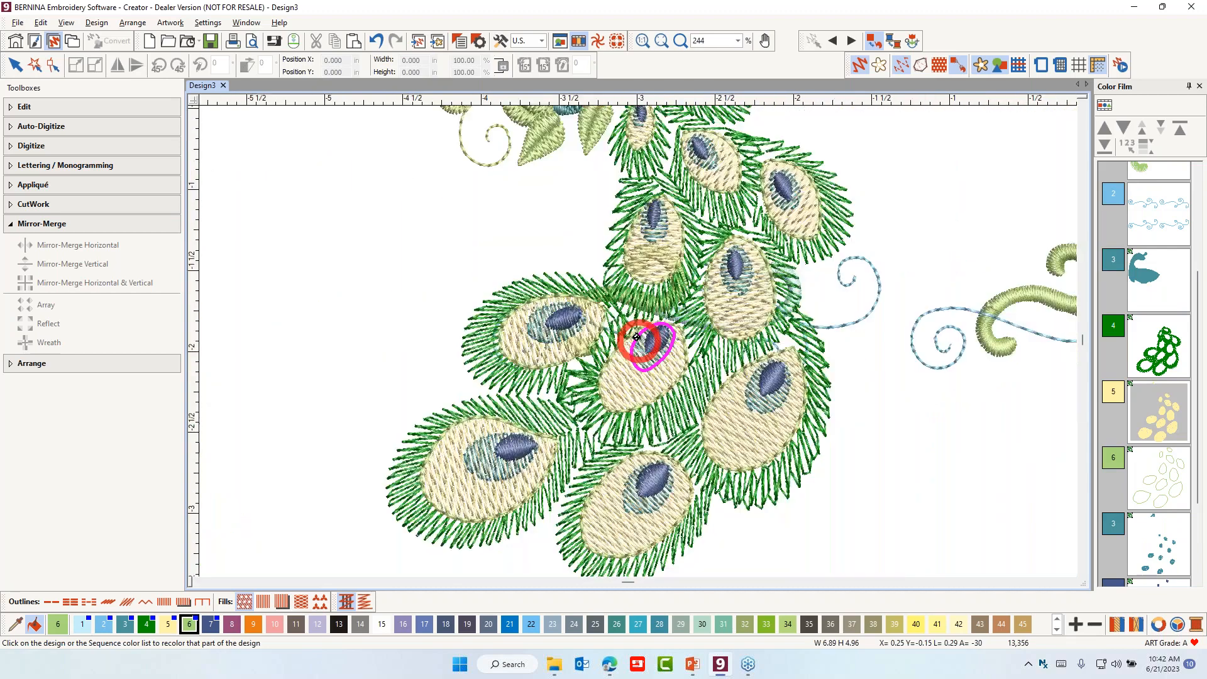
{"action": "scroll", "coordinate": [637, 337], "scroll_direction": "down", "scroll_amount": 2}
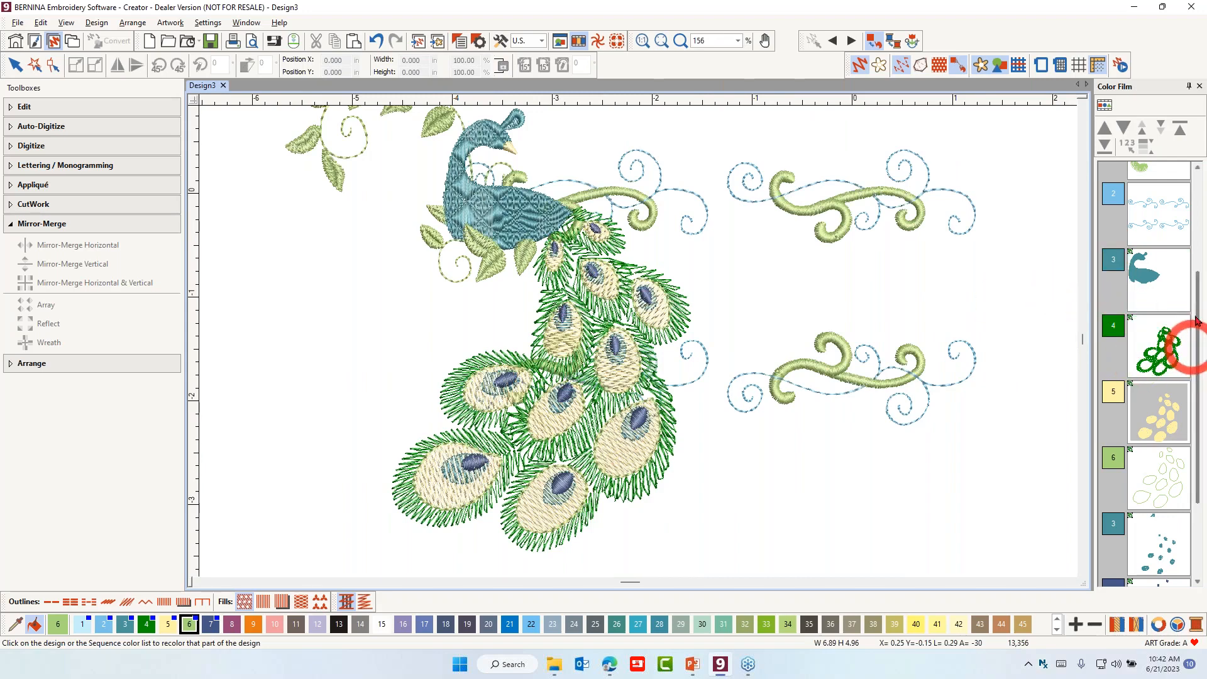
{"action": "left_click_drag", "start_coordinate": [1196, 320], "coordinate": [1204, 197]}
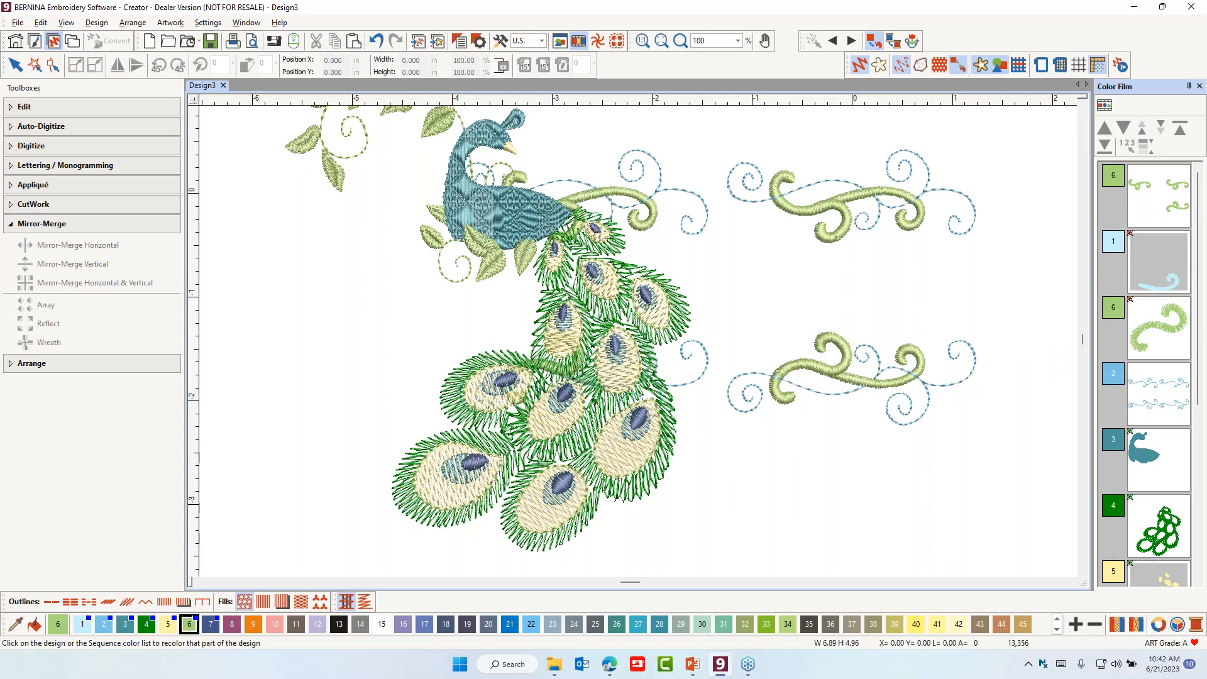
{"action": "left_click", "coordinate": [15, 624]}
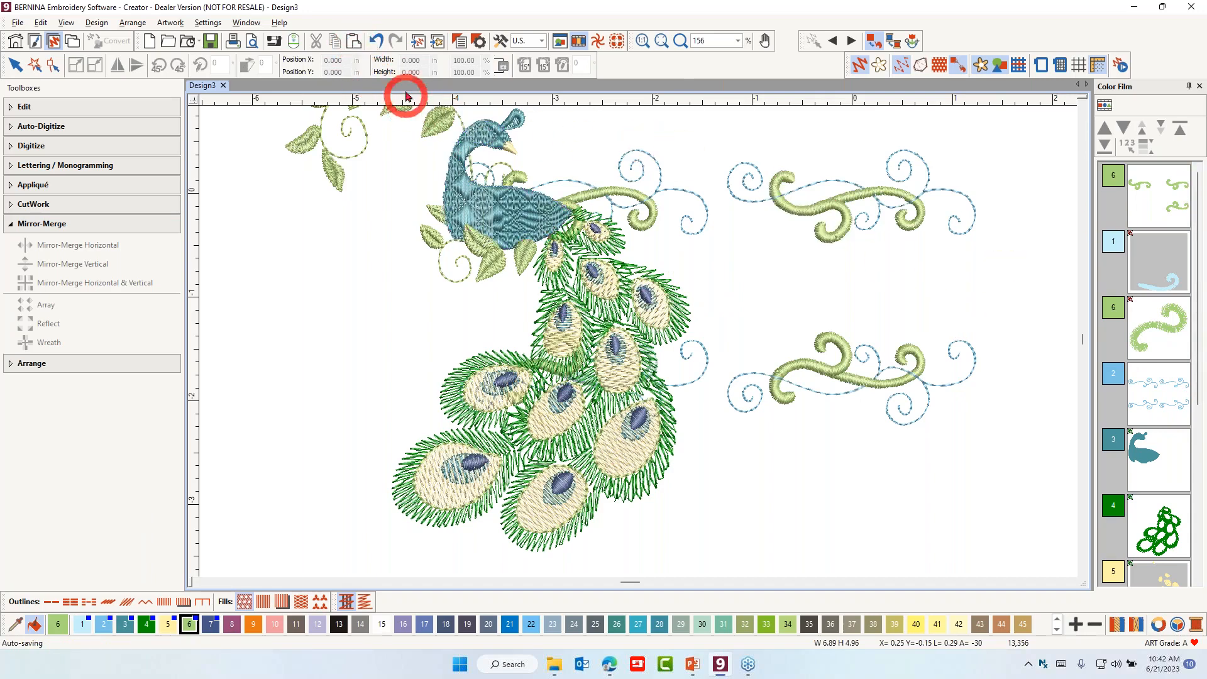
- Start a new blank design and insert Butterfly1.ART80 from the Alphabets & Monograms folder of BERNINA 9 Embroidery
{"action": "scroll", "coordinate": [498, 181], "scroll_direction": "down", "scroll_amount": 3}
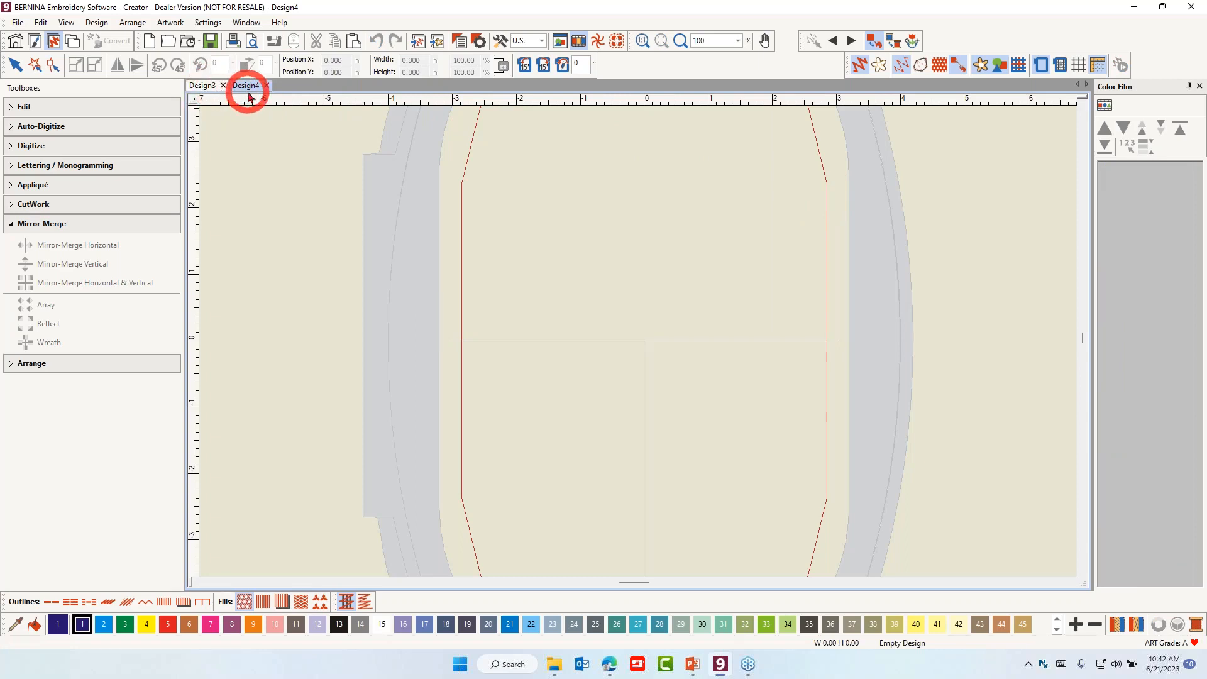
{"action": "left_click", "coordinate": [418, 46]}
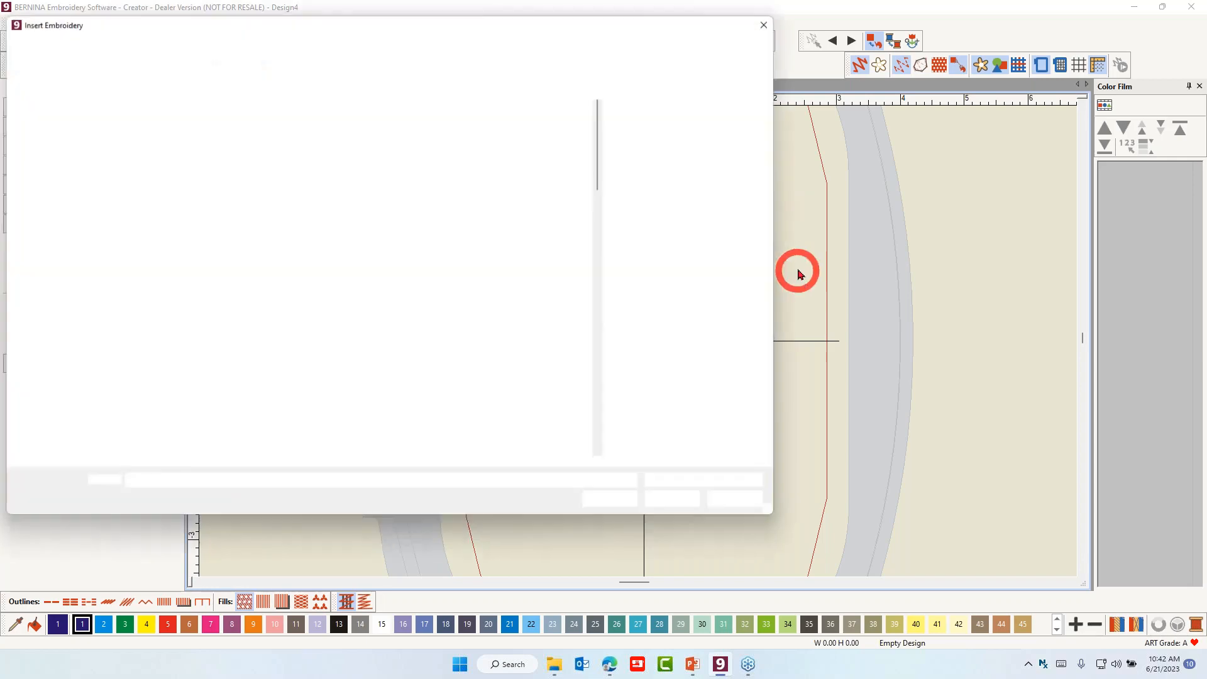
{"action": "left_click", "coordinate": [250, 52]}
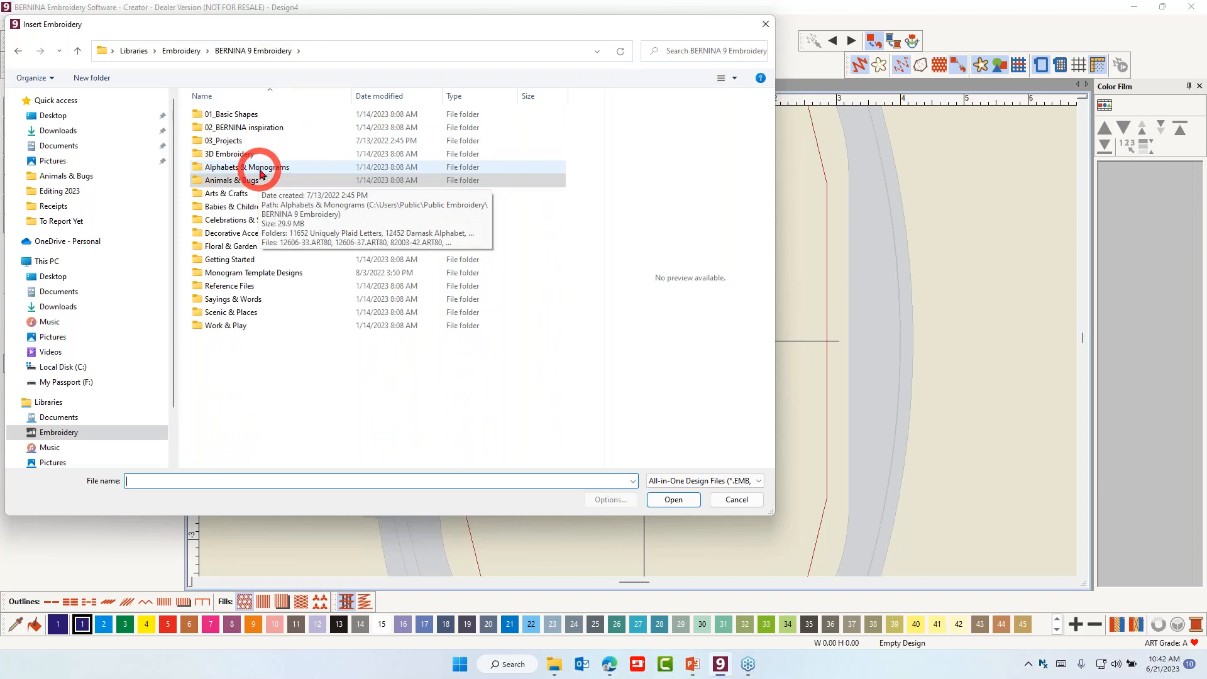
{"action": "double_click", "coordinate": [258, 169]}
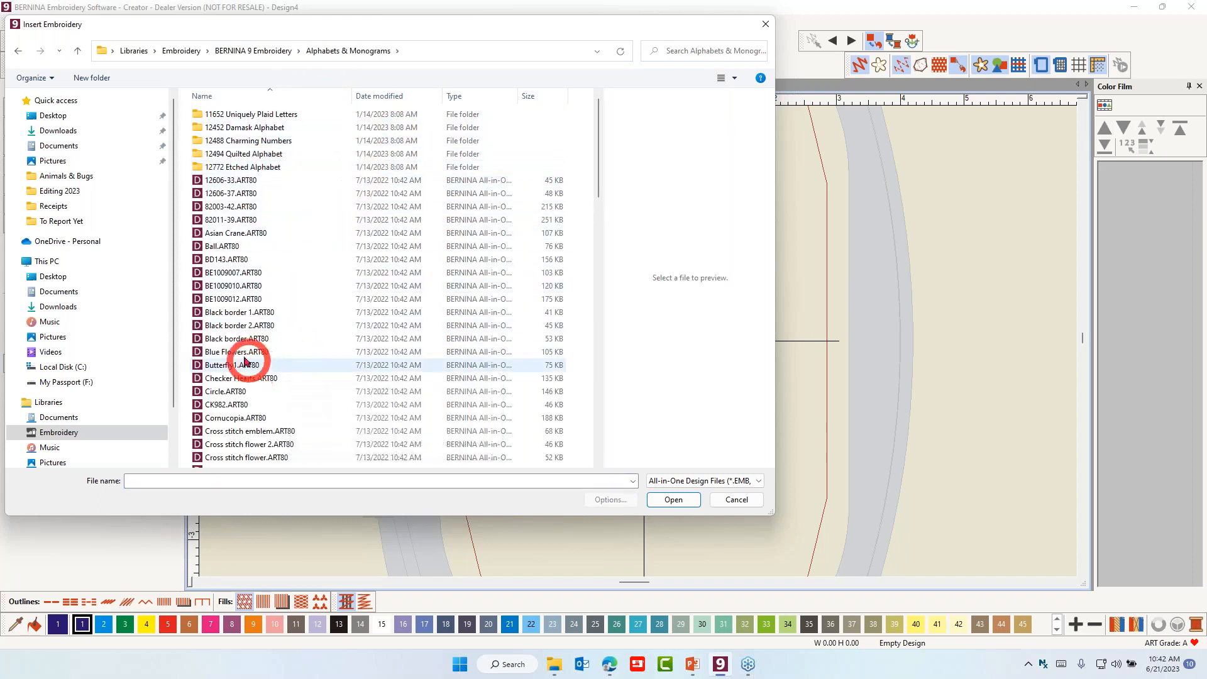
{"action": "left_click", "coordinate": [242, 365]}
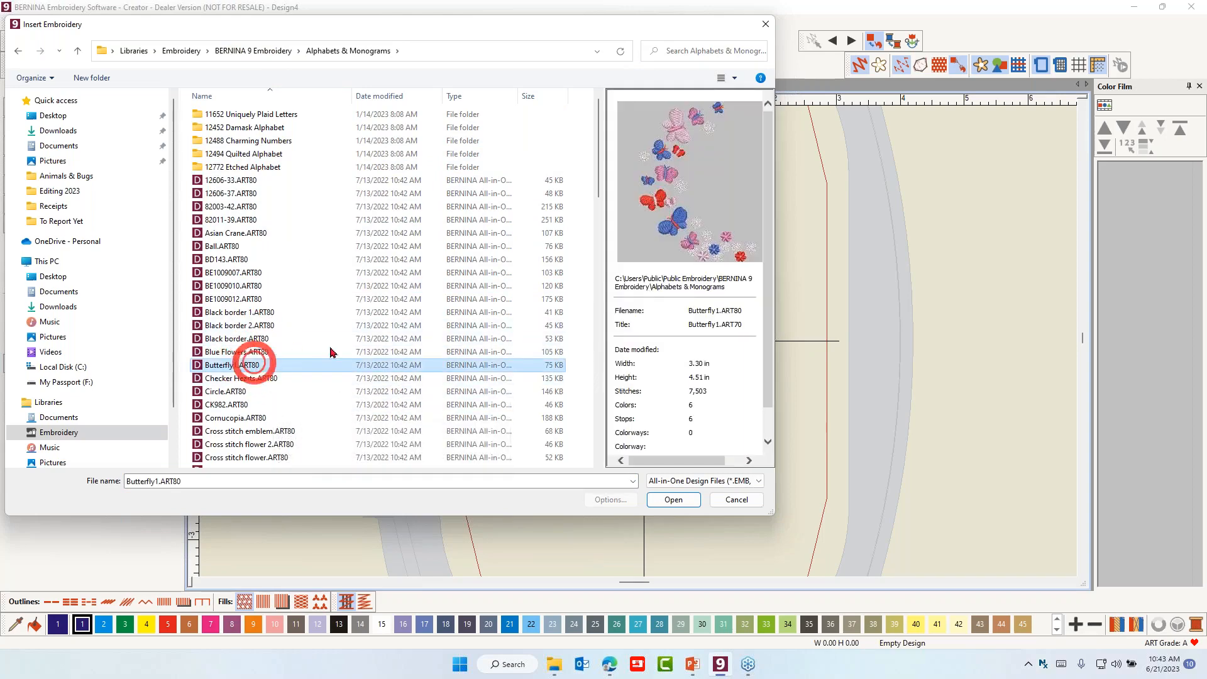
{"action": "left_click", "coordinate": [670, 500]}
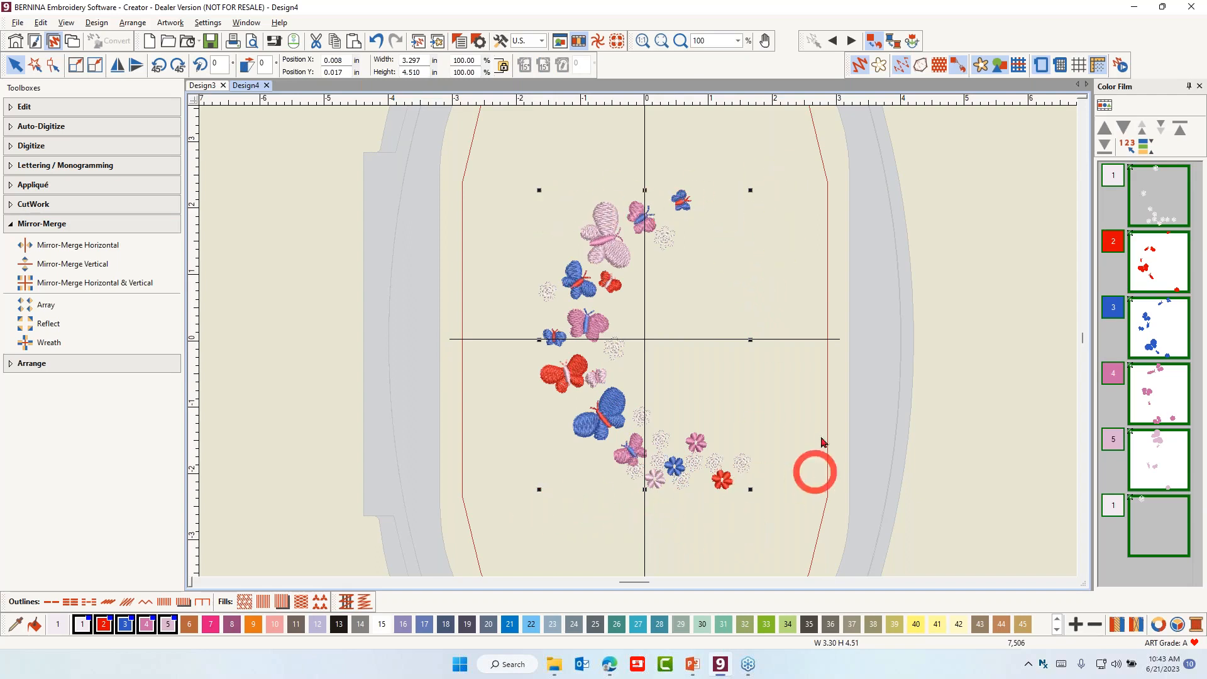
- Select only the red butterfly with the pale pink body in the inserted design and copy it
{"action": "left_click", "coordinate": [485, 291]}
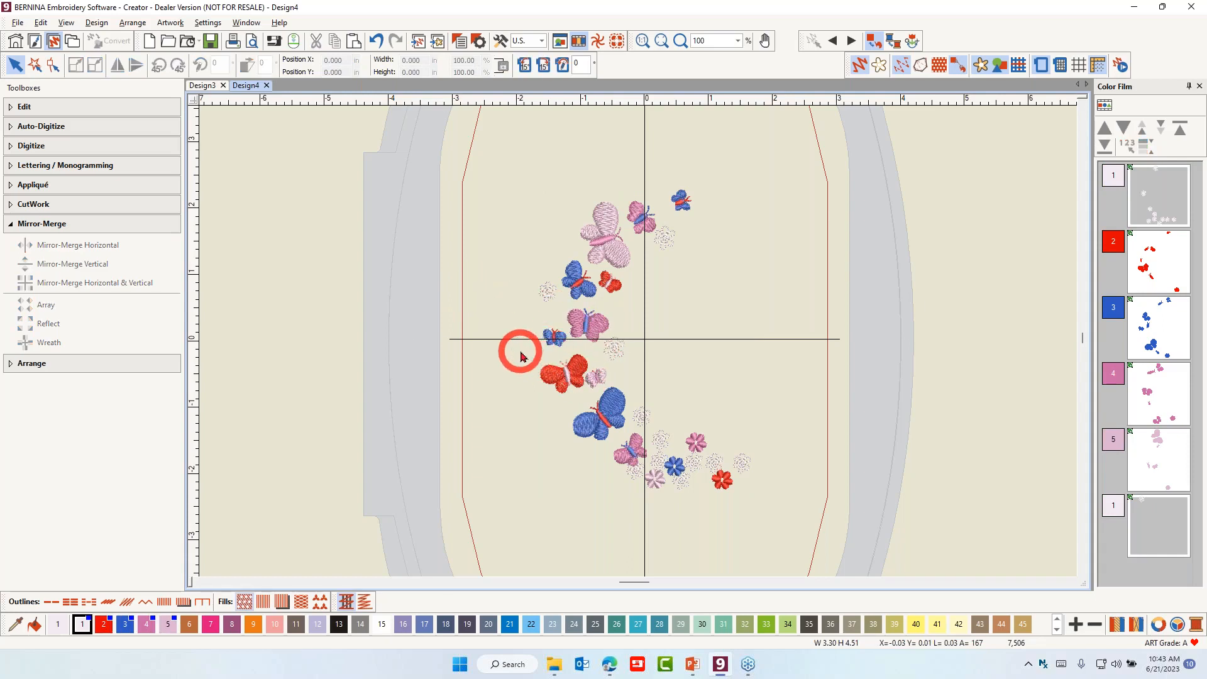
{"action": "left_click", "coordinate": [564, 375]}
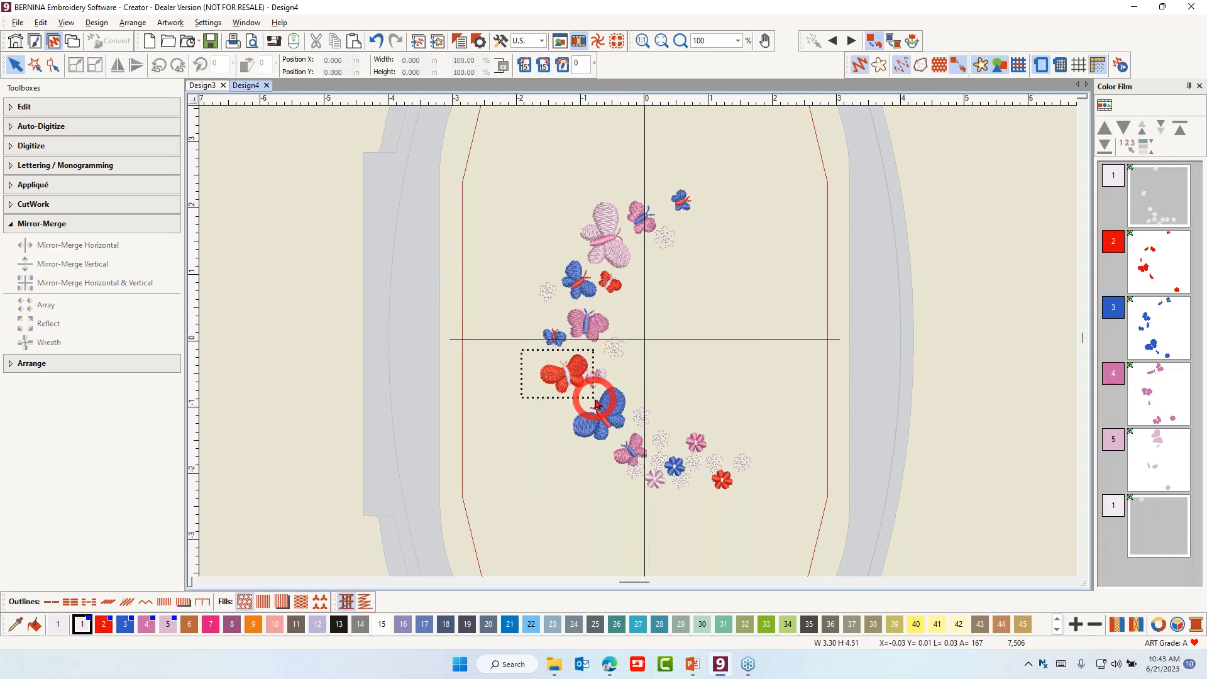
{"action": "left_click_drag", "start_coordinate": [595, 405], "coordinate": [596, 405]}
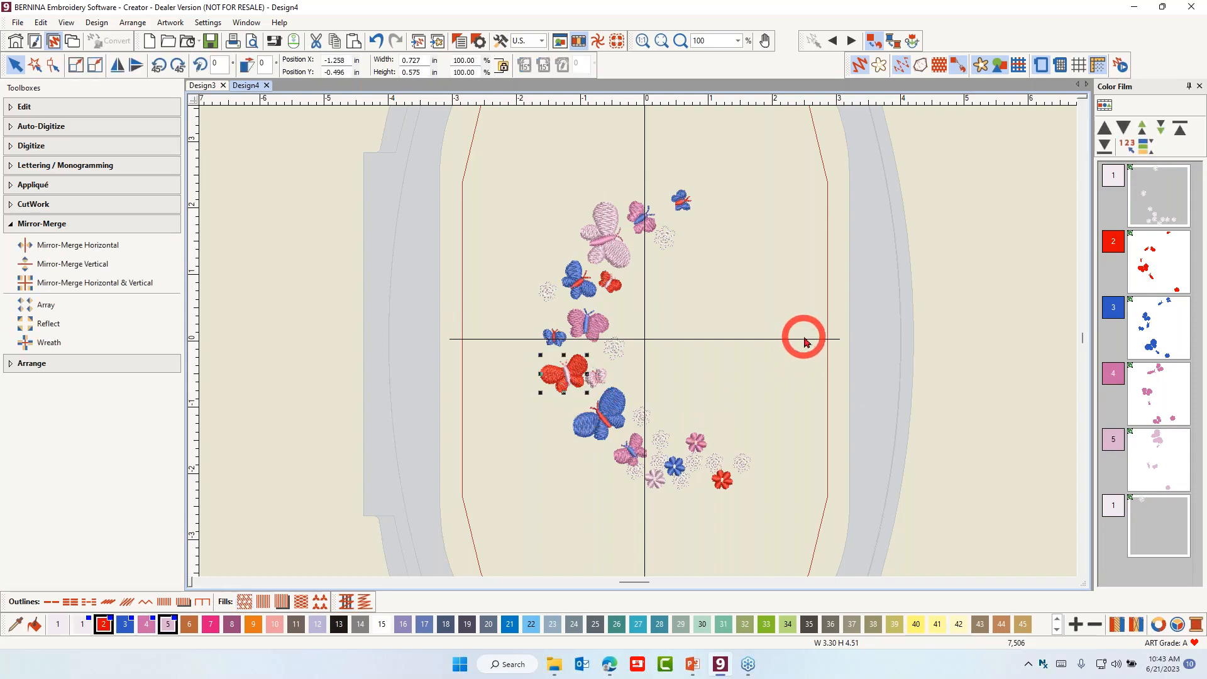
{"action": "left_click", "coordinate": [333, 45]}
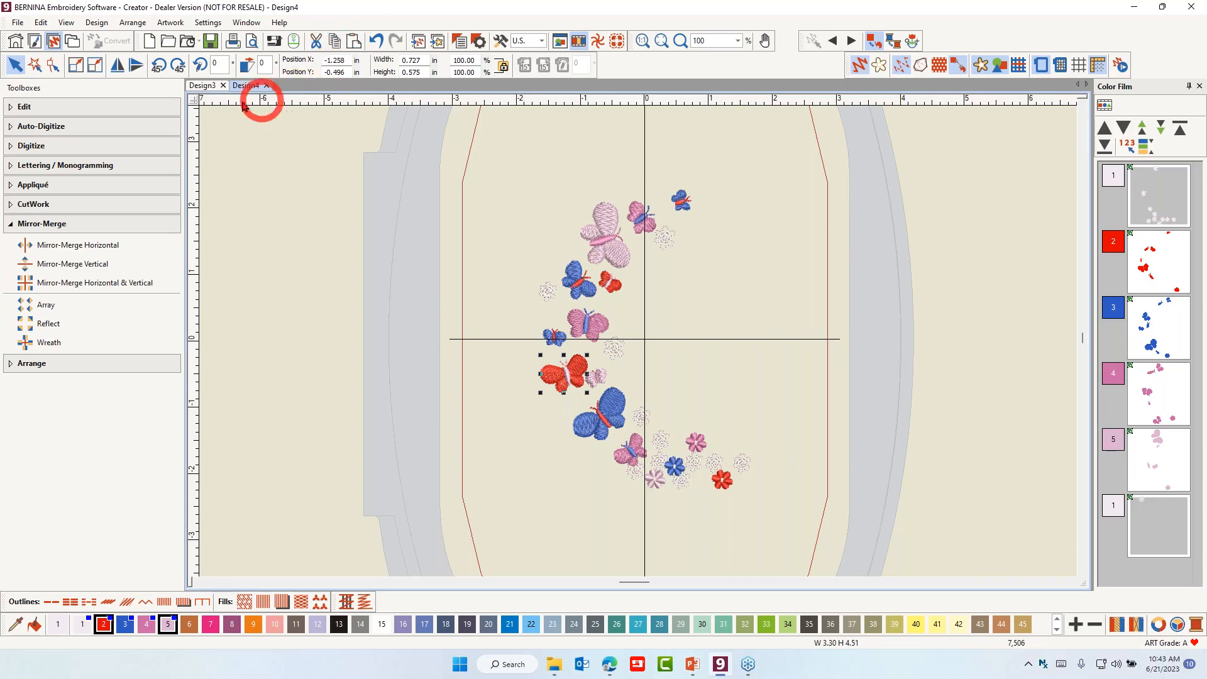
- Paste the copied butterfly into Design3 and place it above the peacock's back, just ahead of its head
{"action": "left_click", "coordinate": [202, 87]}
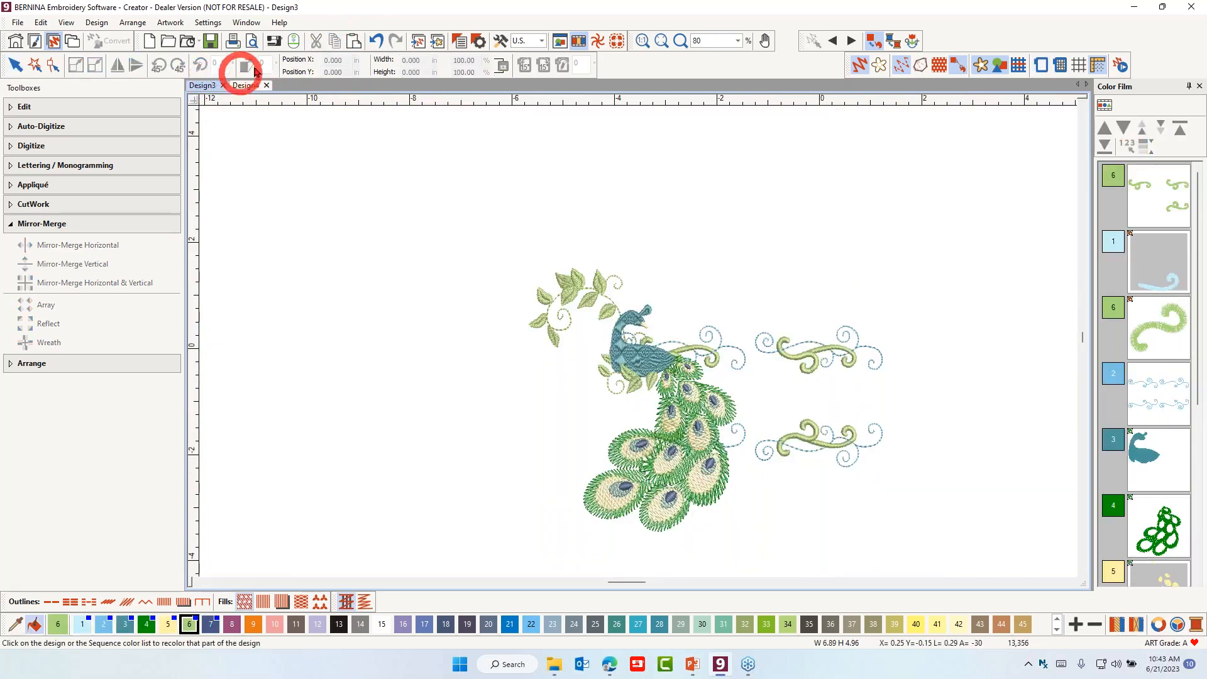
{"action": "left_click", "coordinate": [353, 45]}
{"action": "scroll", "coordinate": [620, 361], "scroll_direction": "up", "scroll_amount": 1}
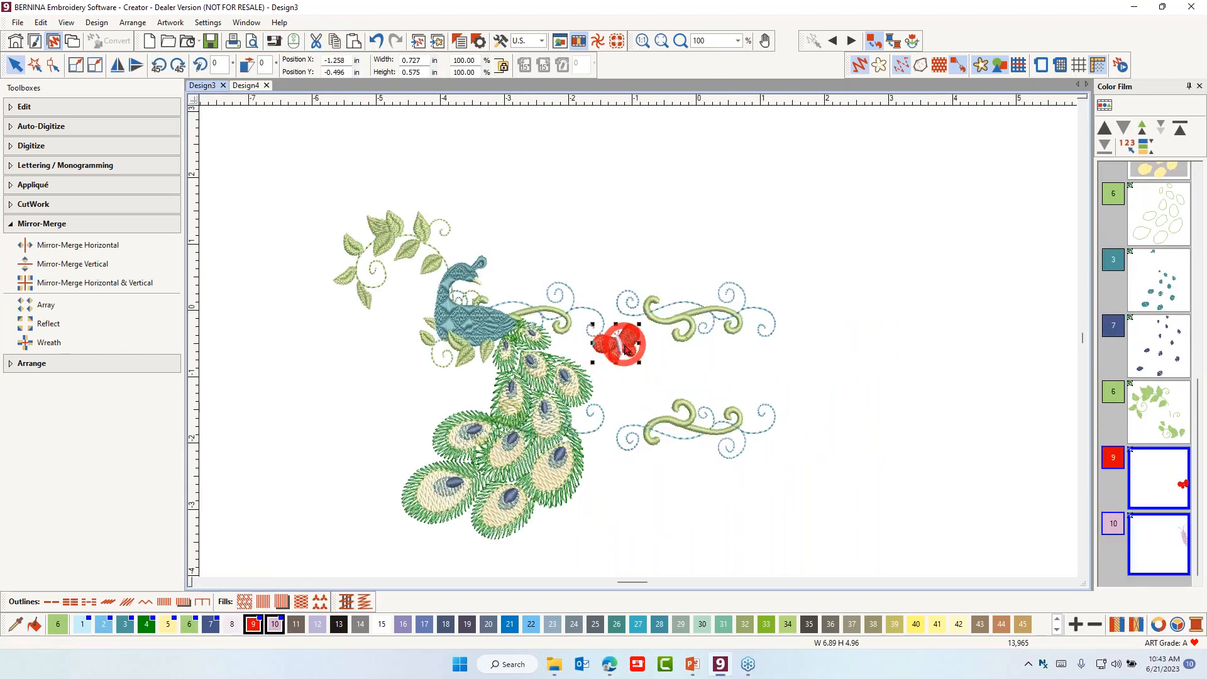
{"action": "left_click_drag", "start_coordinate": [626, 345], "coordinate": [541, 248]}
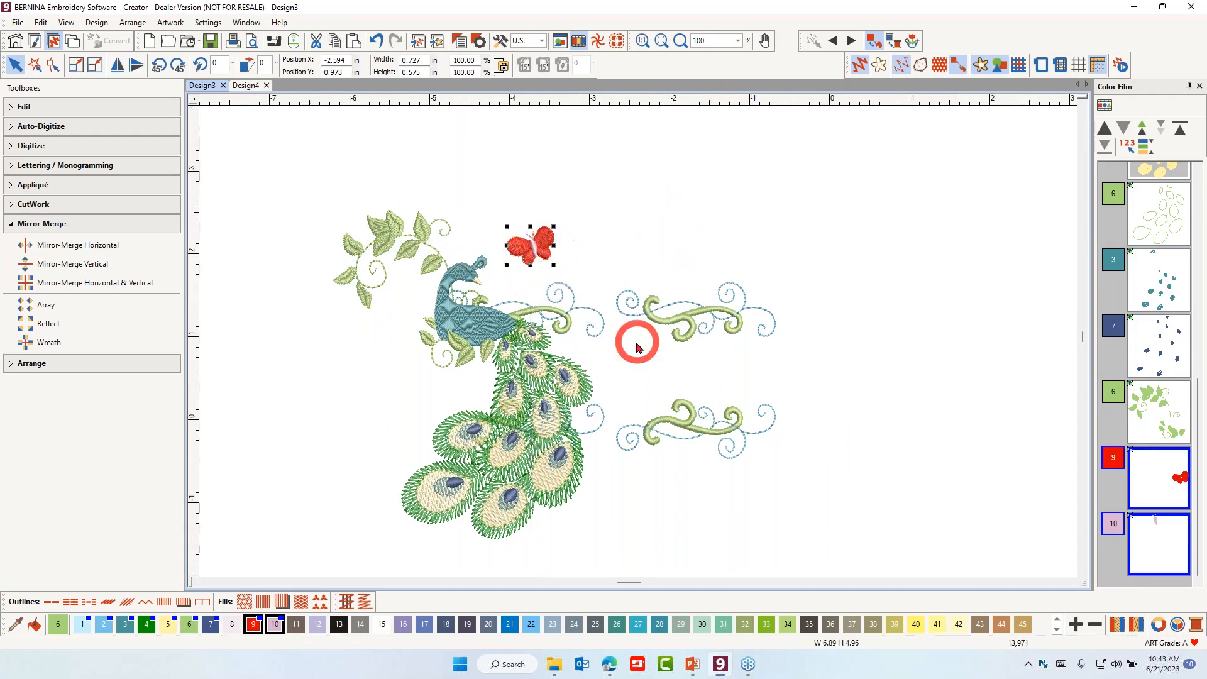
{"action": "scroll", "coordinate": [635, 342], "scroll_direction": "up", "scroll_amount": 2}
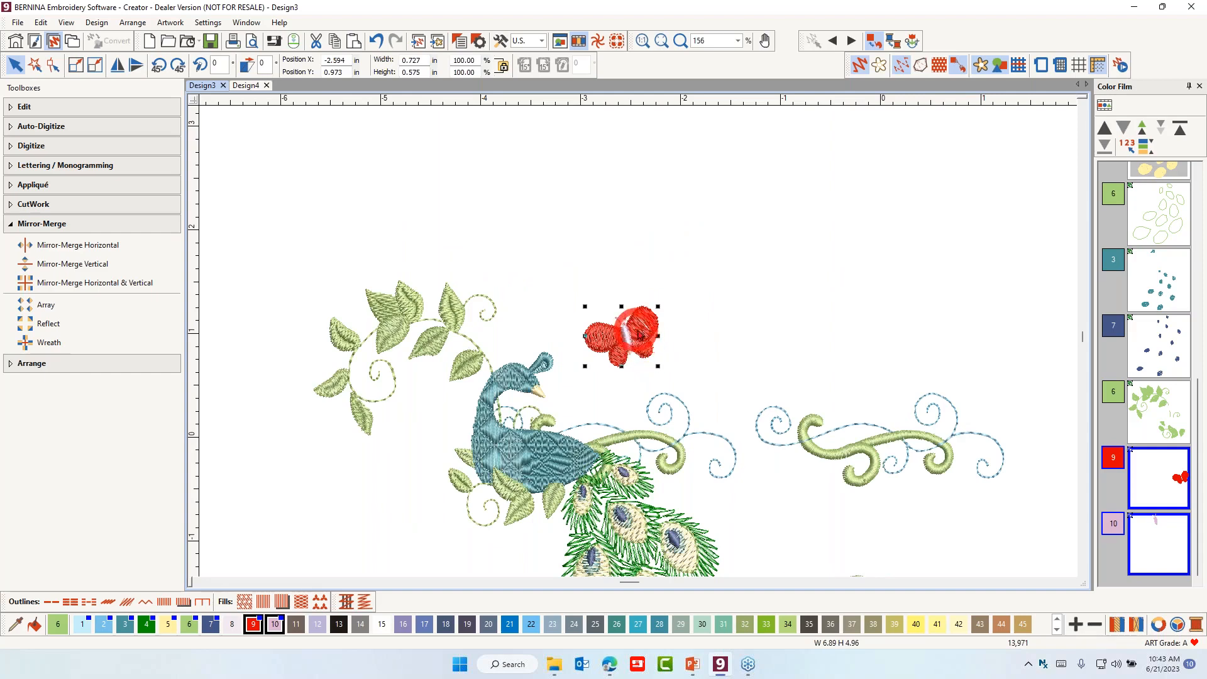
{"action": "mouse_move", "coordinate": [638, 334]}
{"action": "left_mouse_down"}
{"action": "mouse_move", "coordinate": [631, 326]}
{"action": "mouse_move", "coordinate": [644, 322]}
{"action": "left_mouse_up"}
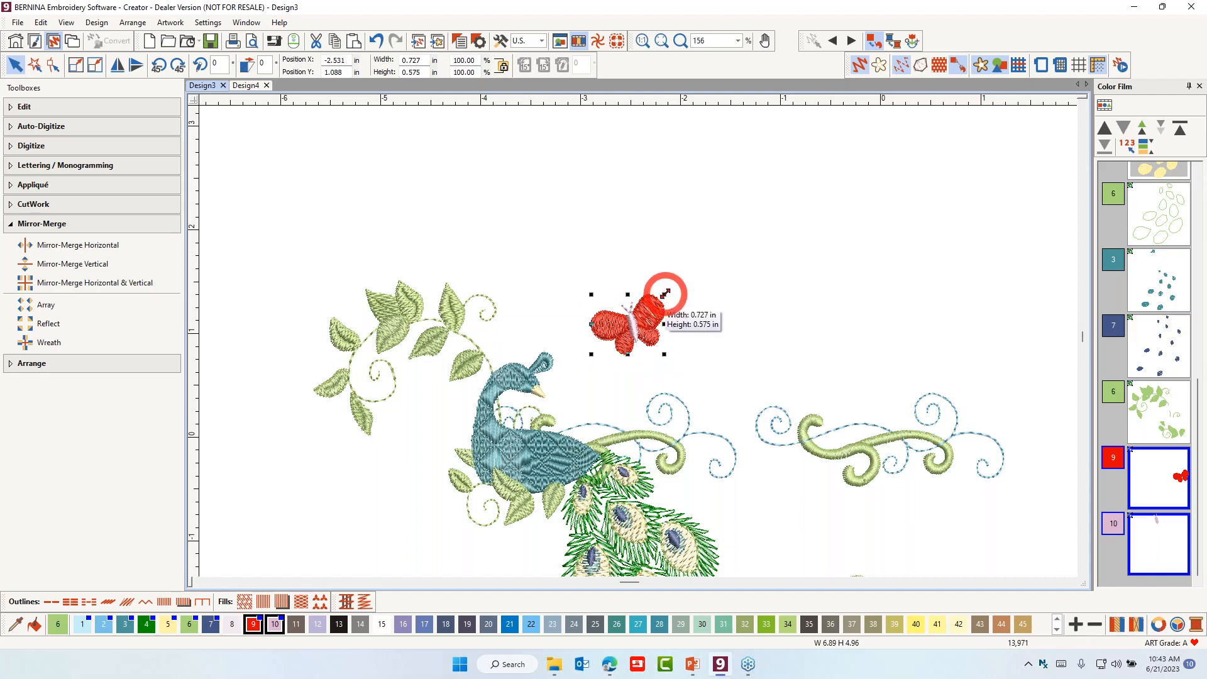
- Shrink the pasted butterfly proportionally to about 63%, about 0.46 in wide and 0.36 in high, and deselect it
{"action": "left_click_drag", "start_coordinate": [665, 293], "coordinate": [637, 317]}
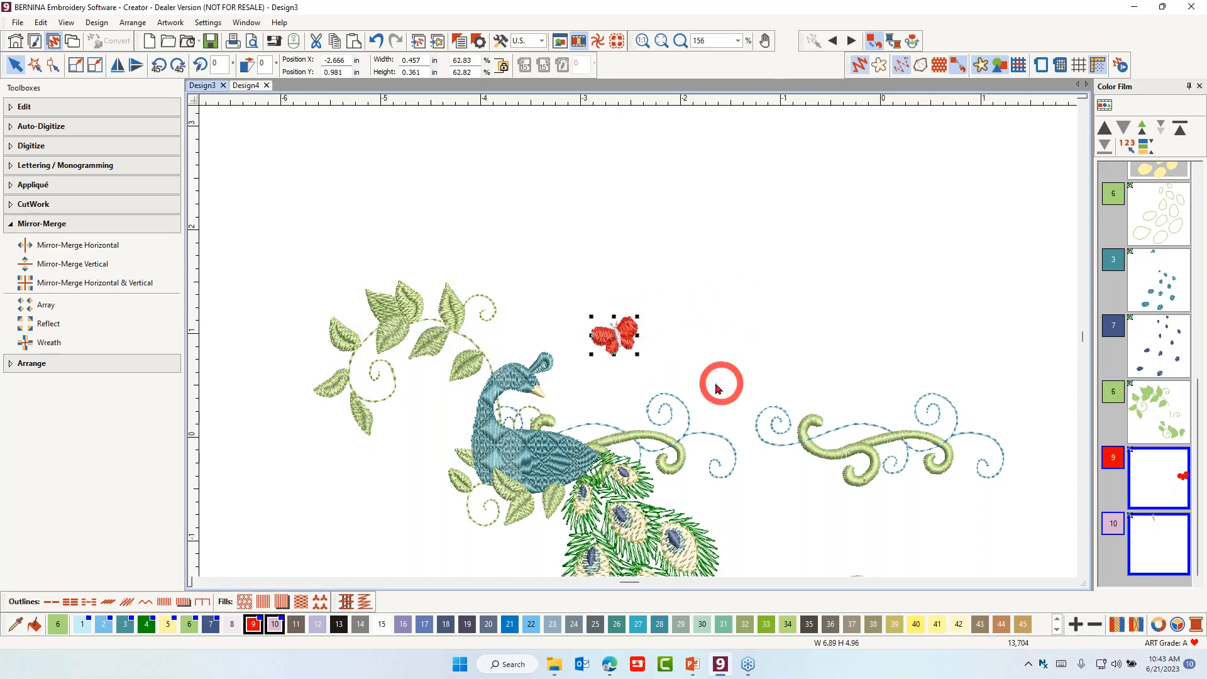
{"action": "scroll", "coordinate": [661, 390], "scroll_direction": "up", "scroll_amount": 1}
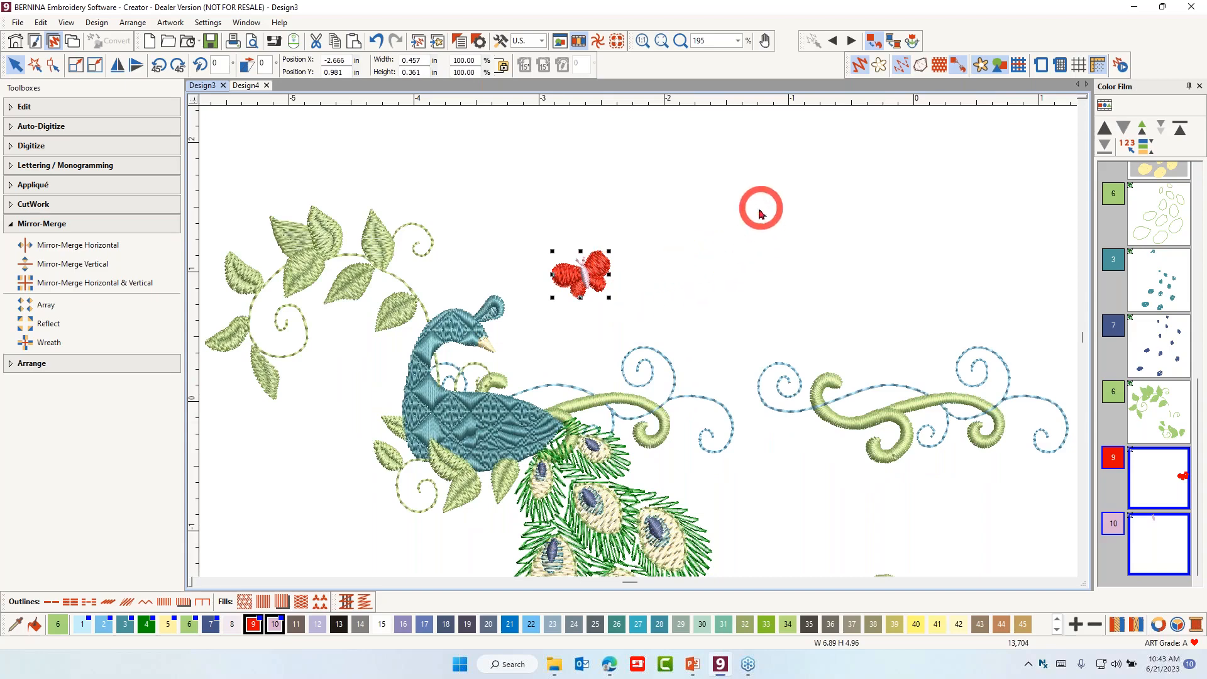
{"action": "left_click", "coordinate": [743, 198]}
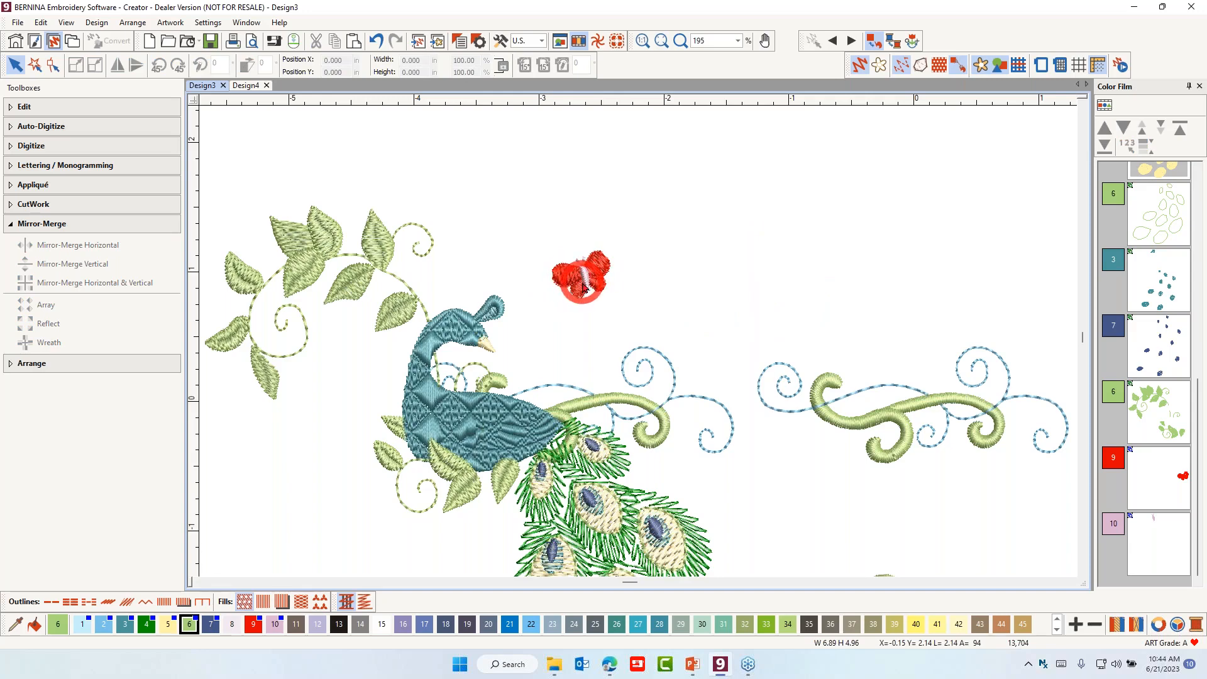
{"action": "left_click", "coordinate": [722, 264]}
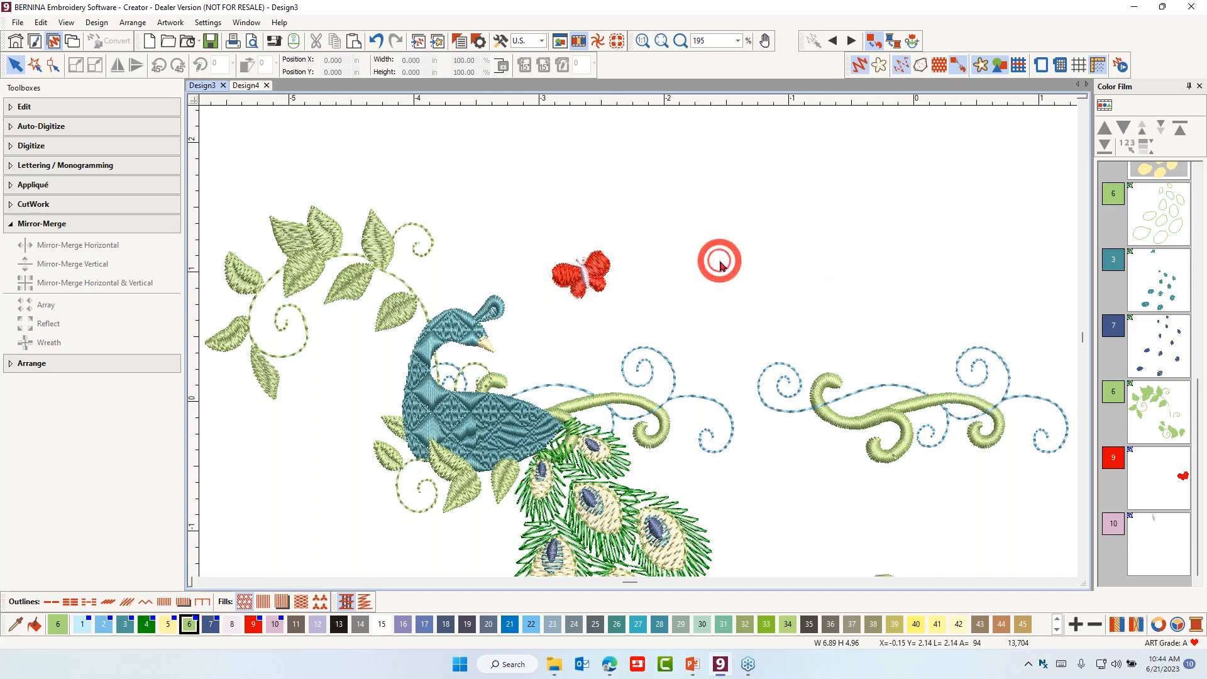
- Recolor the butterfly's red wings, trying blue 21 before settling on light blue 2, and deselect them
{"action": "left_click", "coordinate": [1170, 490]}
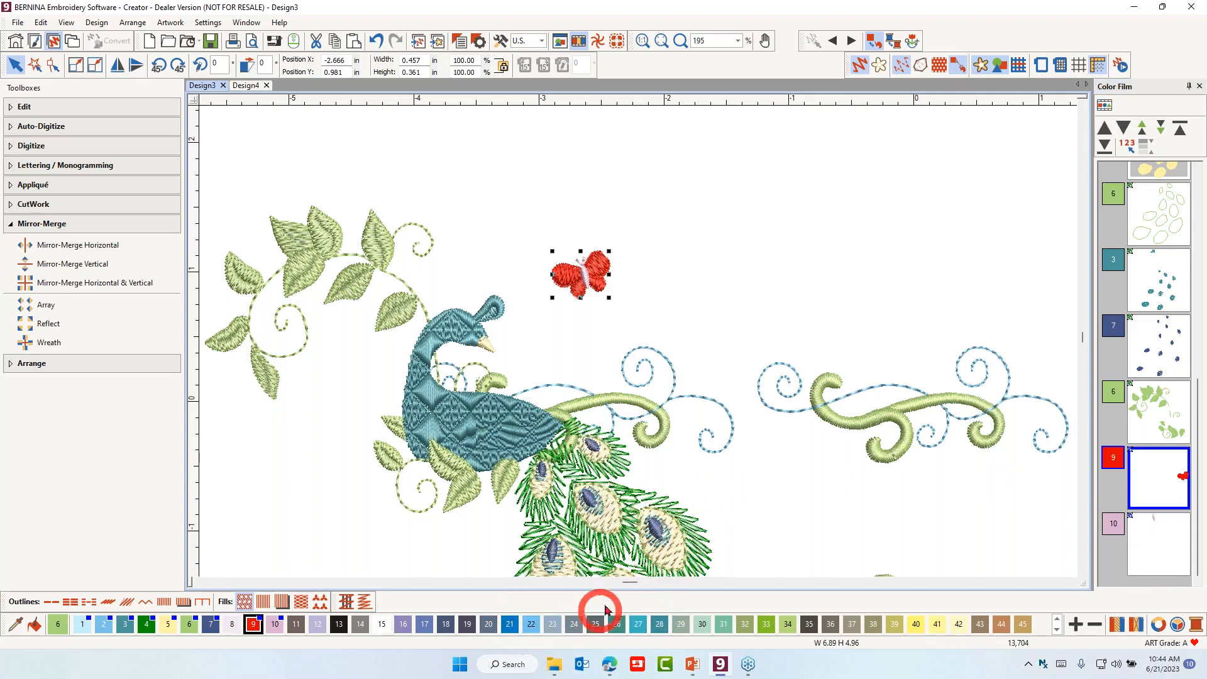
{"action": "left_click", "coordinate": [509, 624]}
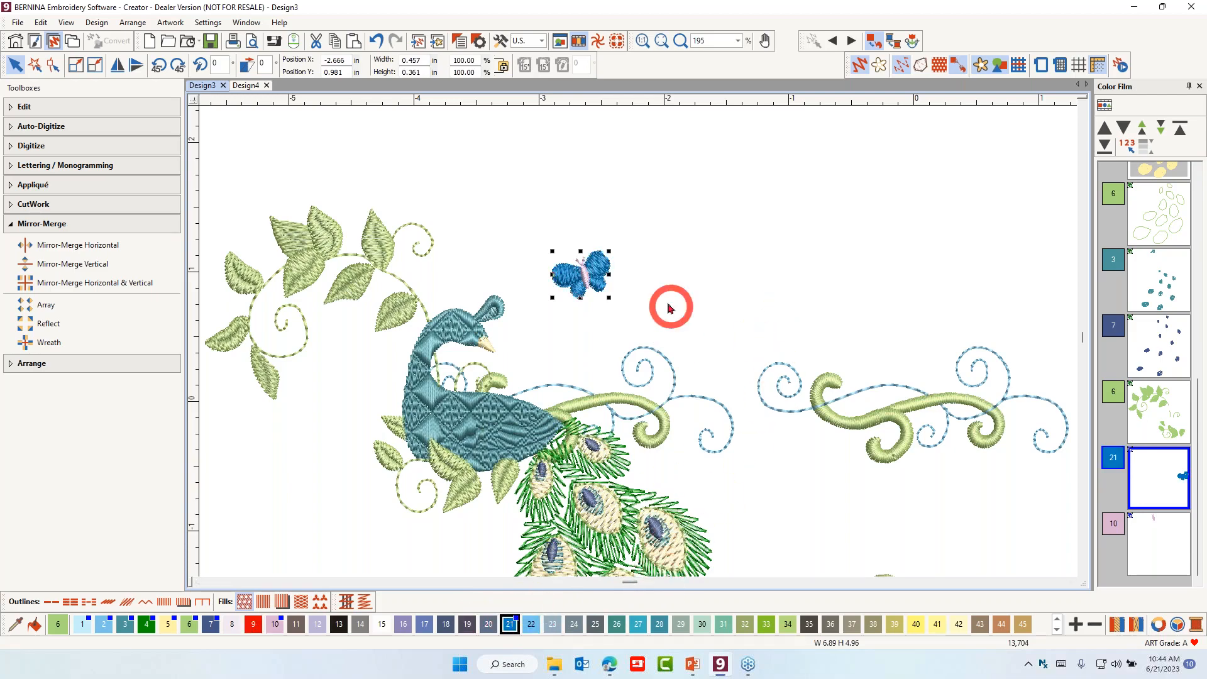
{"action": "left_click", "coordinate": [532, 624]}
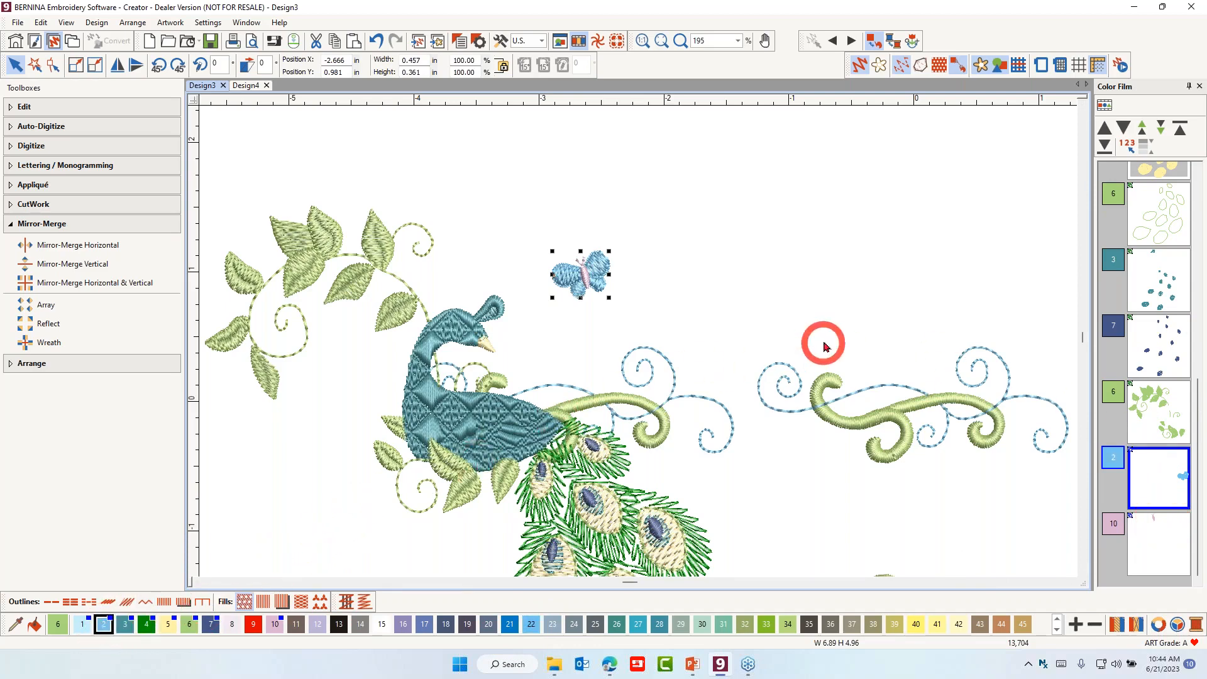
{"action": "left_click", "coordinate": [775, 312]}
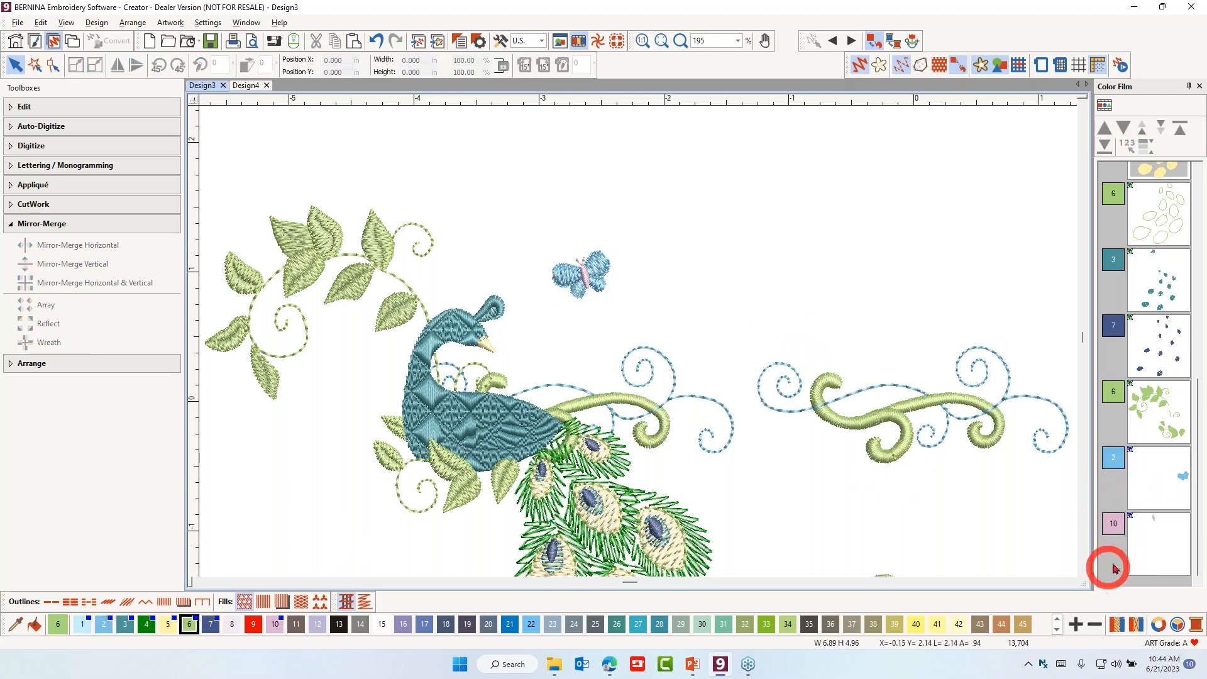
- Recolor the butterfly's pink body with leaf green 6 and deselect it
{"action": "left_click", "coordinate": [1161, 550]}
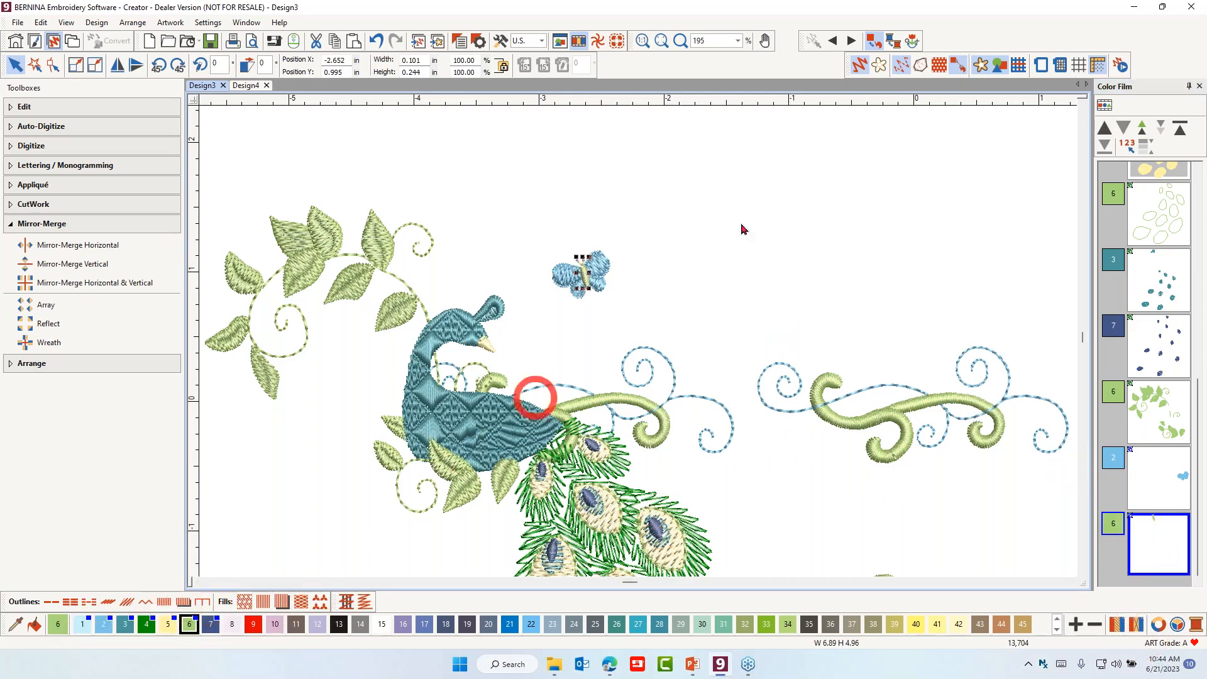
{"action": "left_click", "coordinate": [837, 224]}
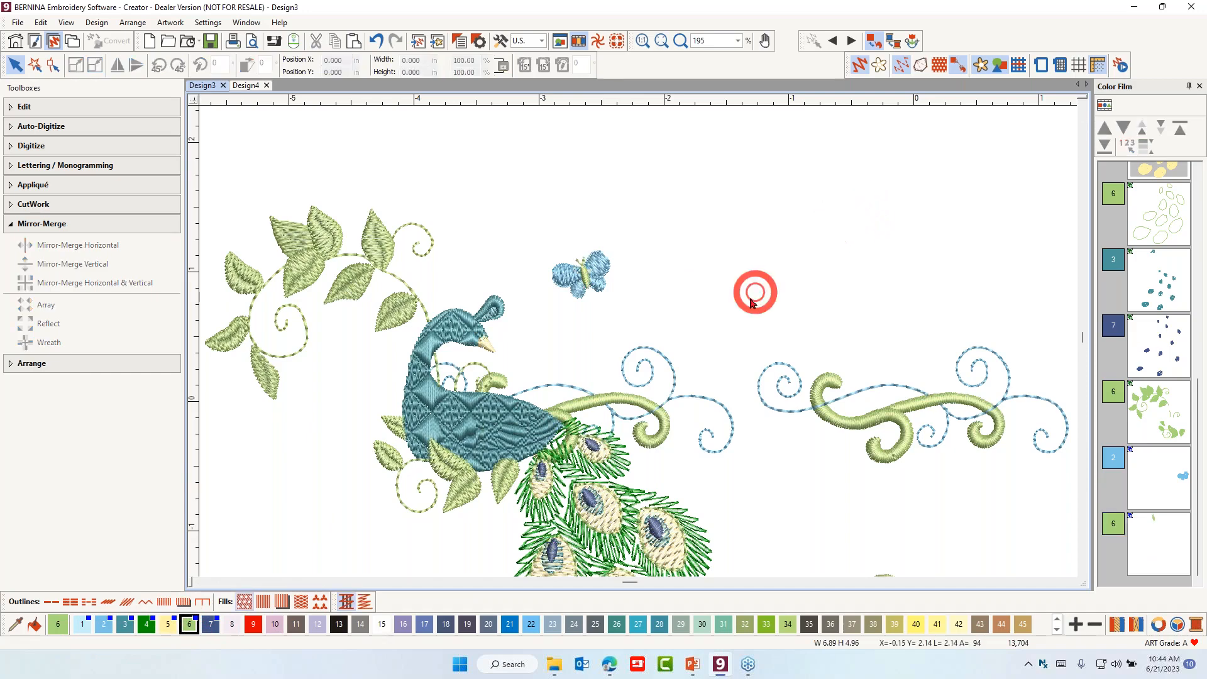
{"action": "scroll", "coordinate": [671, 396], "scroll_direction": "down", "scroll_amount": 3}
{"action": "scroll", "coordinate": [673, 411], "scroll_direction": "up", "scroll_amount": 1}
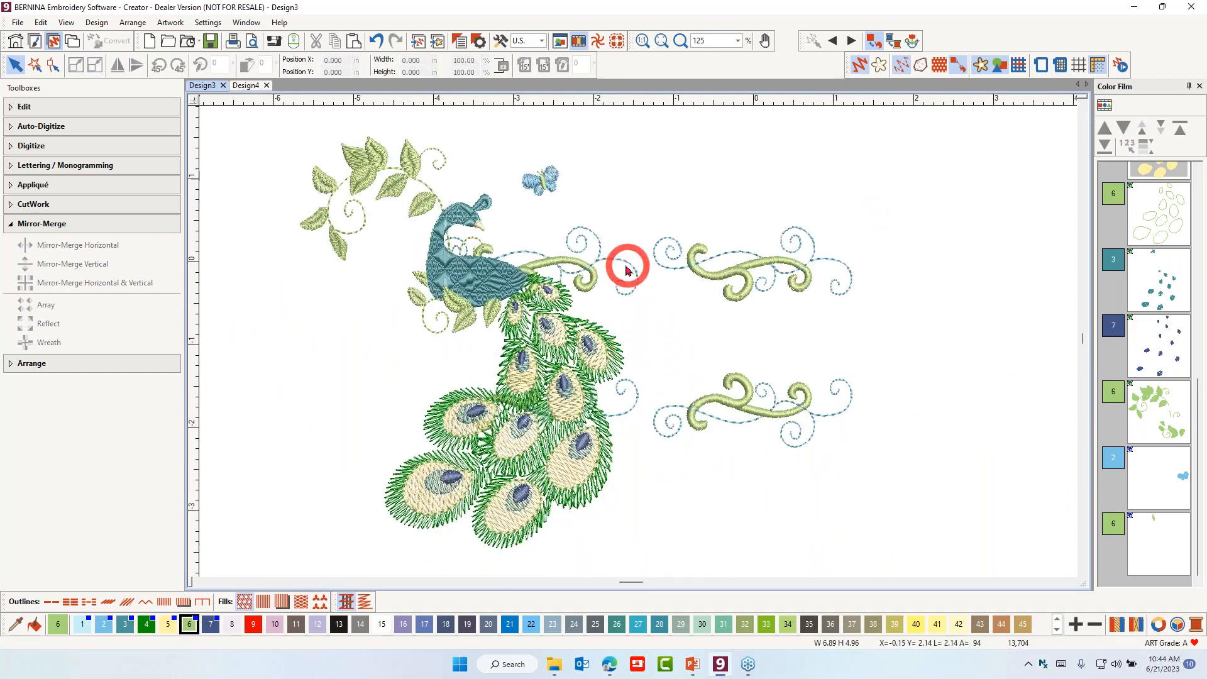
- Add the lettering SPRING in the space between the upper and lower swirls beside the peacock
{"action": "left_click", "coordinate": [52, 166]}
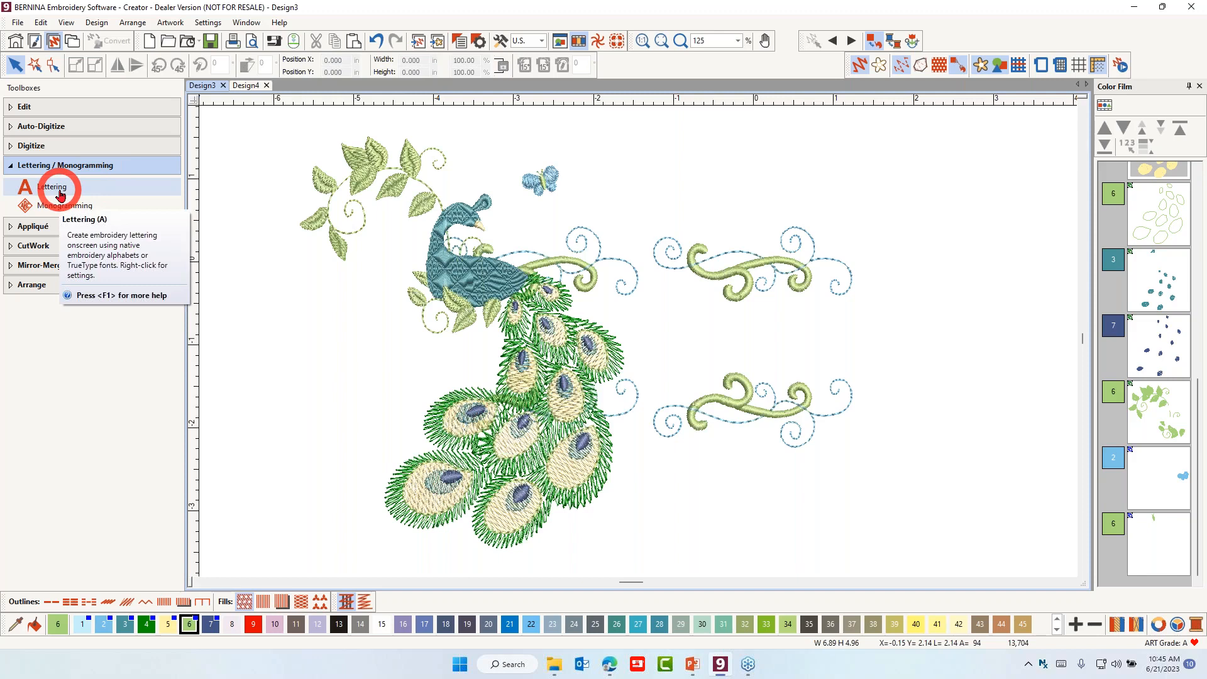
{"action": "left_click", "coordinate": [60, 193]}
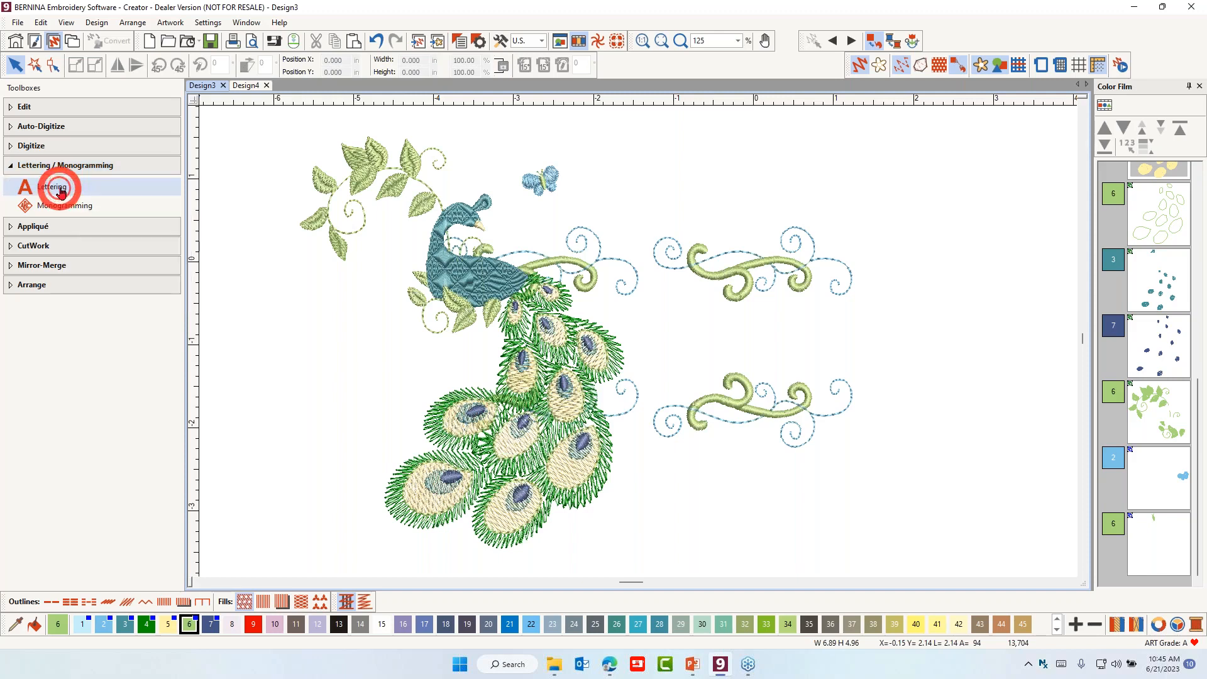
{"action": "left_click", "coordinate": [665, 355]}
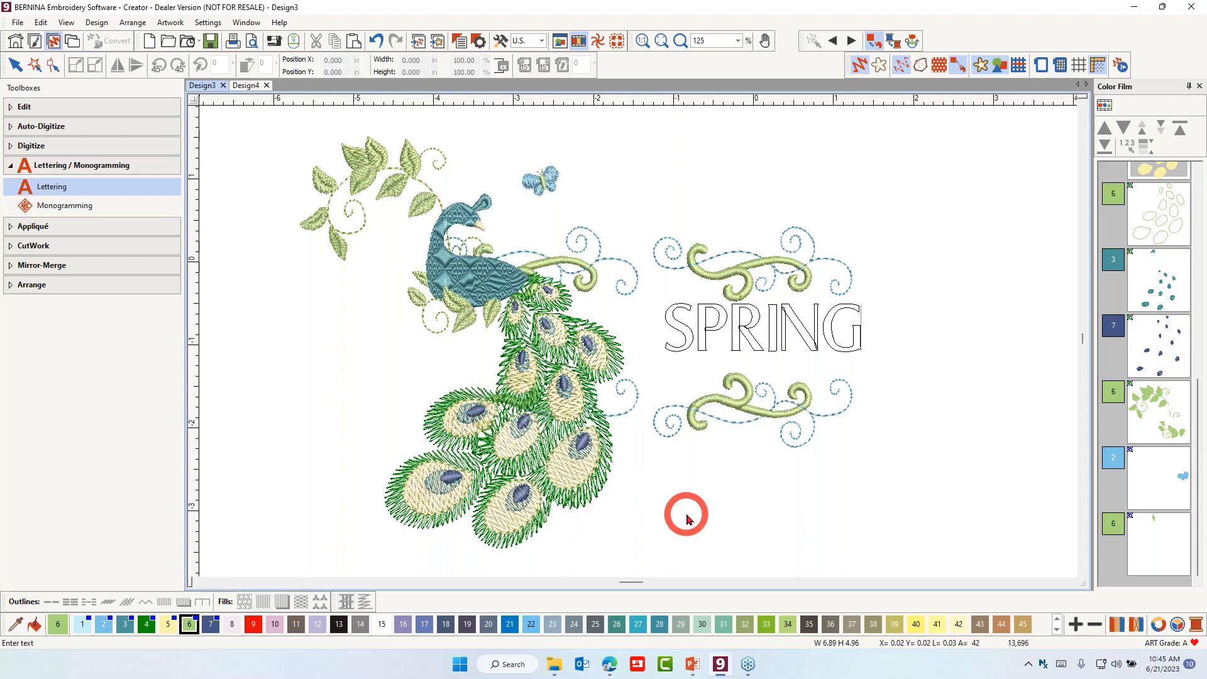
{"action": "key", "text": "Return"}
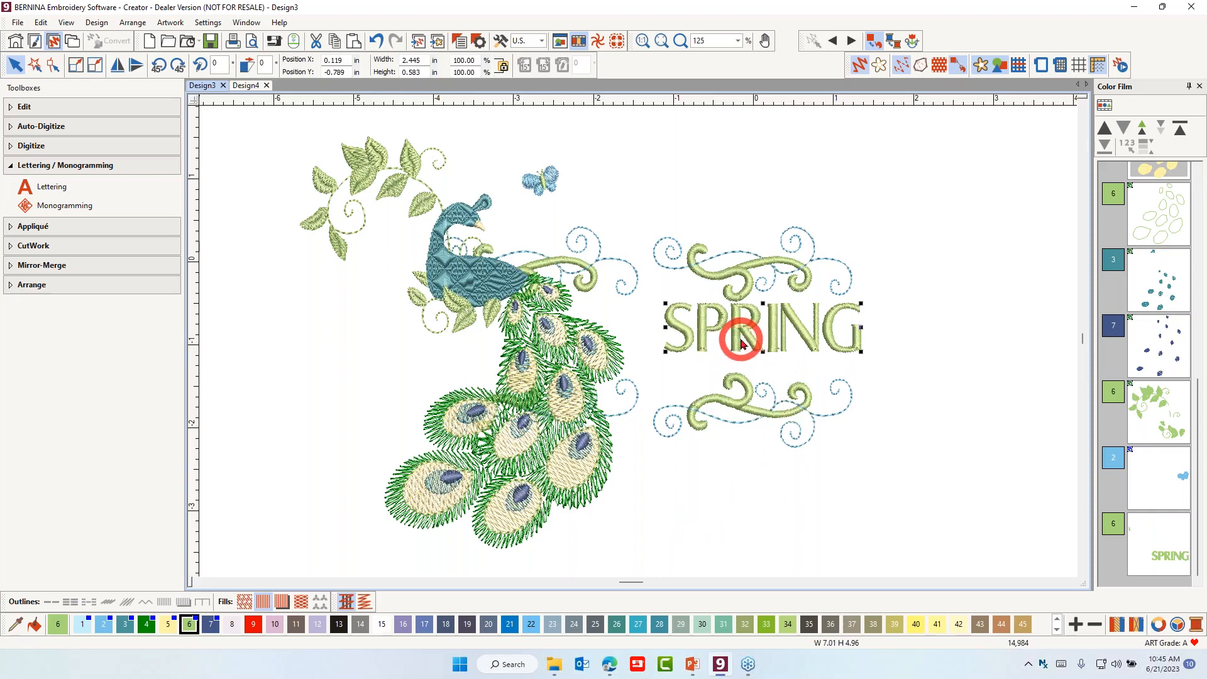
- Center the SPRING lettering between the upper and lower swirls and recolor it with pale blue 1
{"action": "left_click_drag", "start_coordinate": [738, 337], "coordinate": [712, 347]}
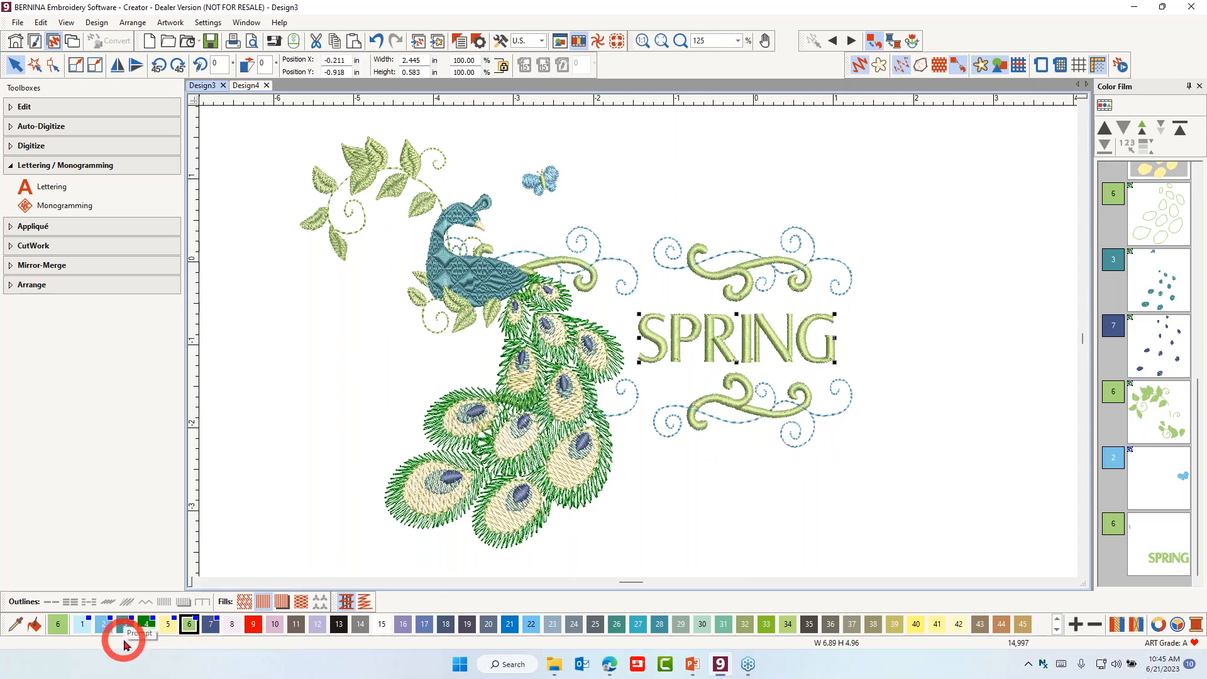
{"action": "left_click", "coordinate": [82, 624]}
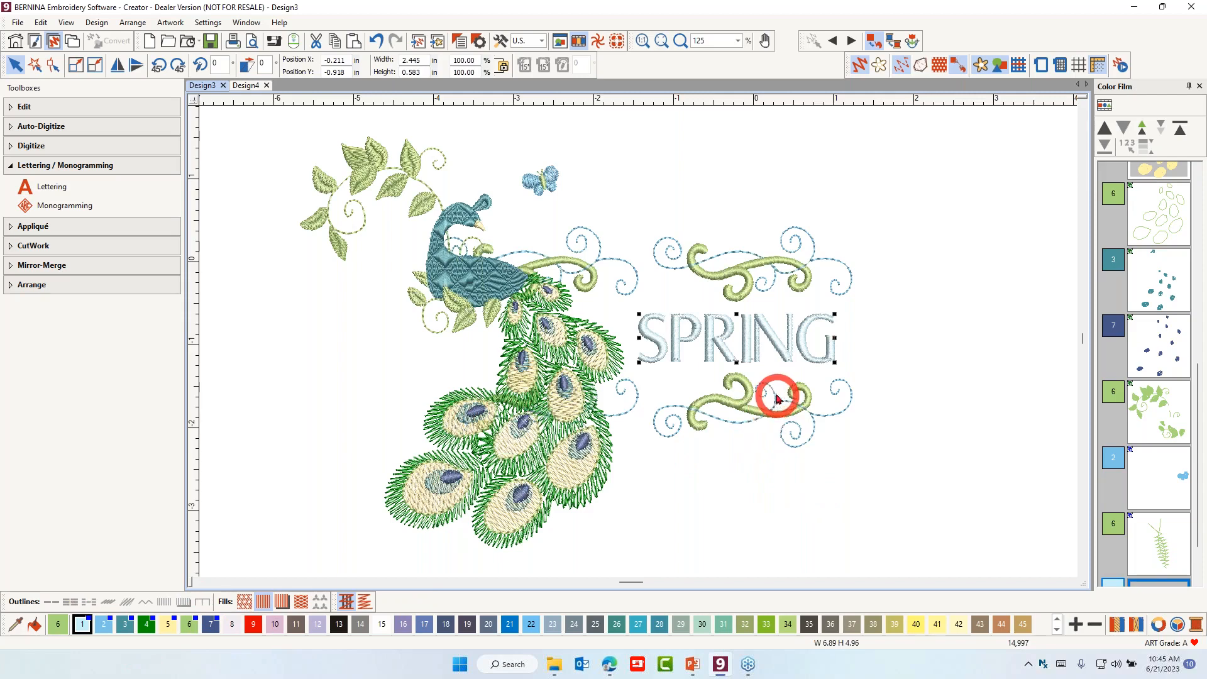
- Change the SPRING lettering's font to Ketchikan and deselect the lettering
{"action": "double_click", "coordinate": [746, 345]}
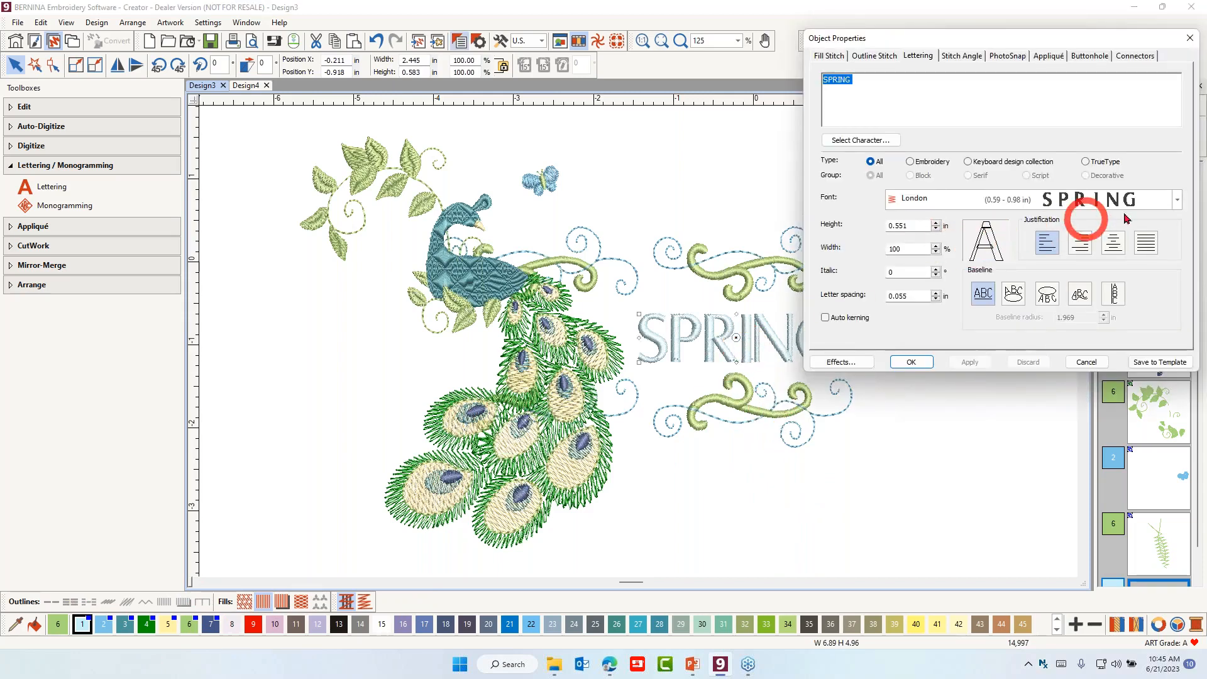
{"action": "left_click", "coordinate": [1179, 201]}
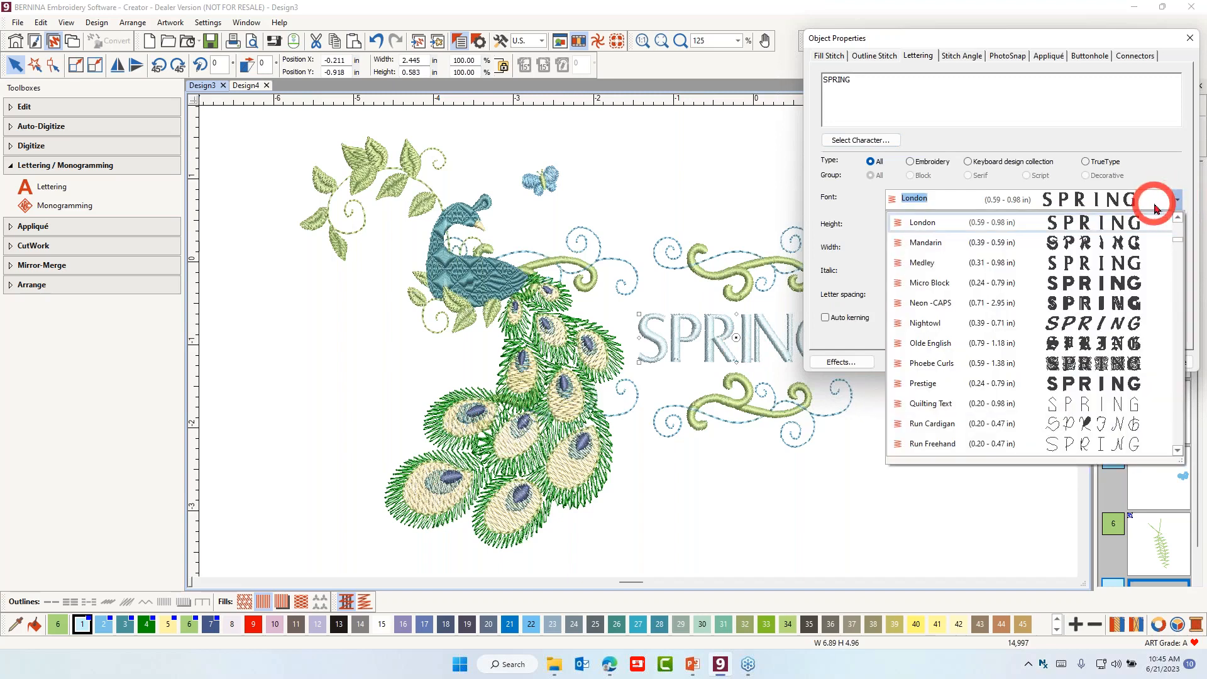
{"action": "scroll", "coordinate": [1068, 231], "scroll_direction": "up", "scroll_amount": 2}
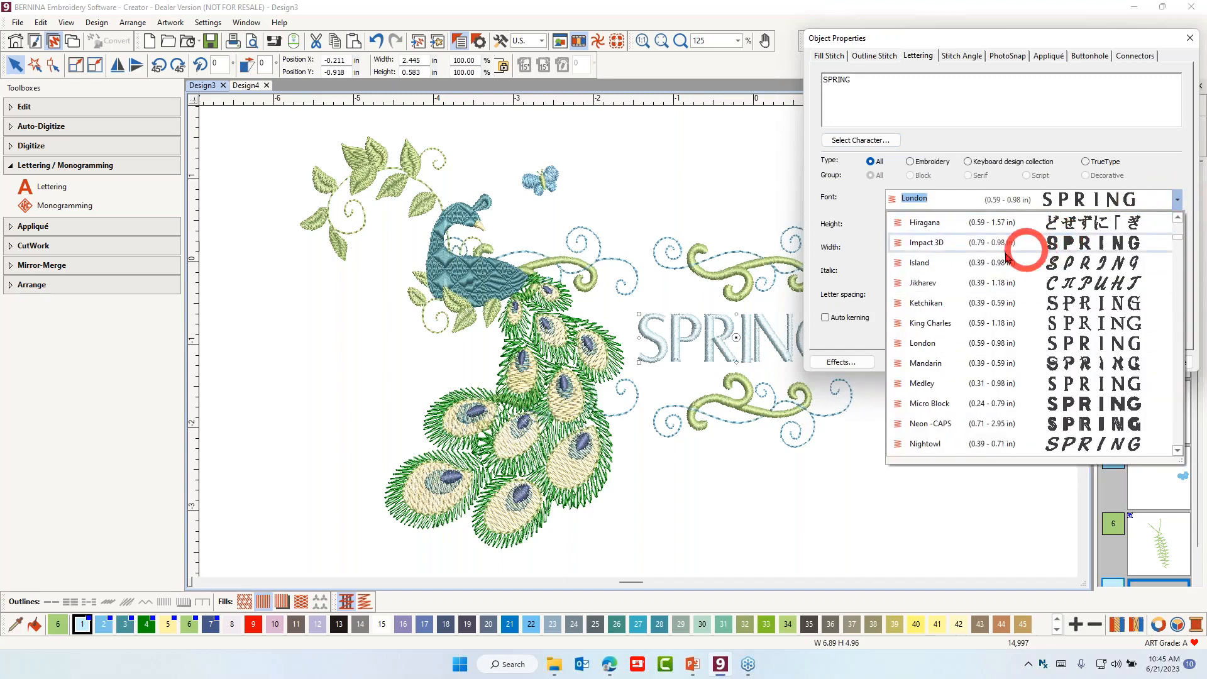
{"action": "left_click", "coordinate": [930, 303]}
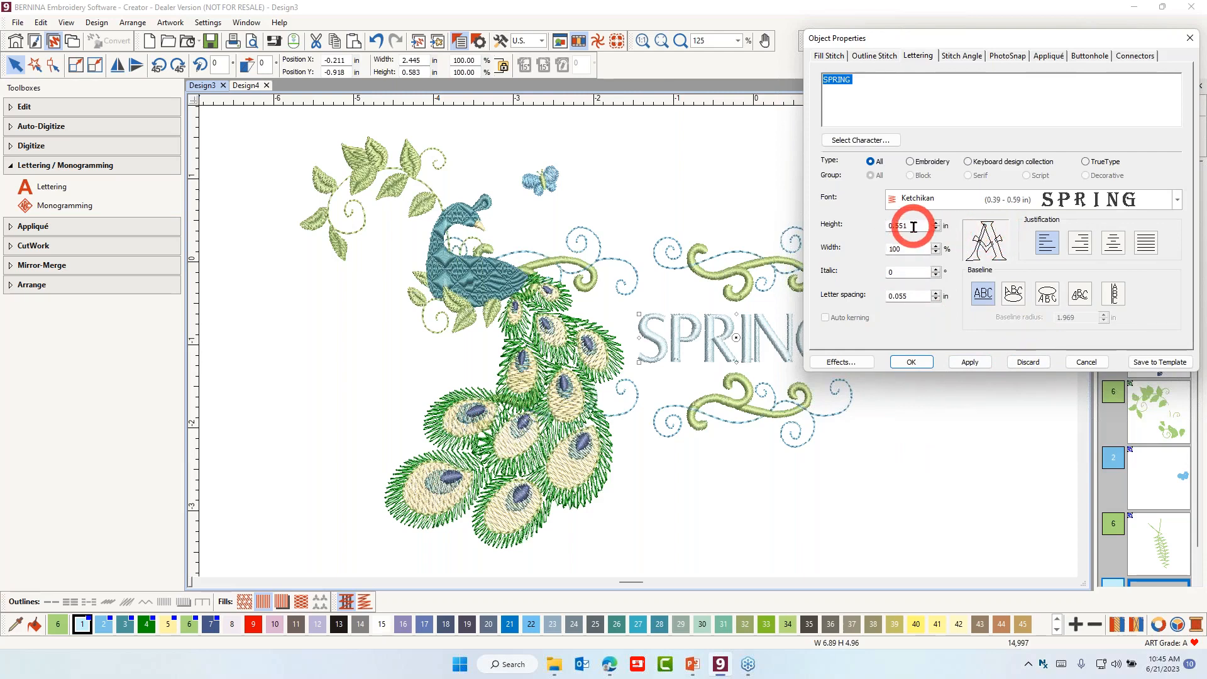
{"action": "left_click", "coordinate": [909, 362]}
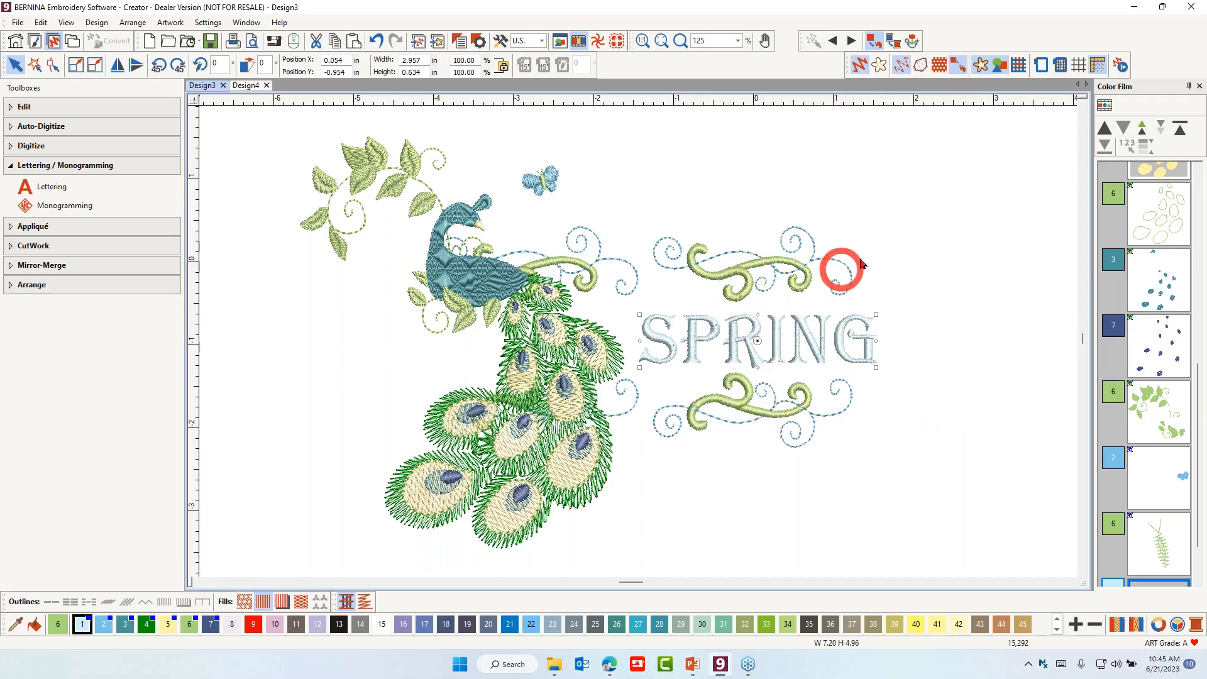
{"action": "left_click", "coordinate": [902, 236]}
- Group the upper and lower swirls around the SPRING lettering and deselect them
{"action": "left_click", "coordinate": [771, 270]}
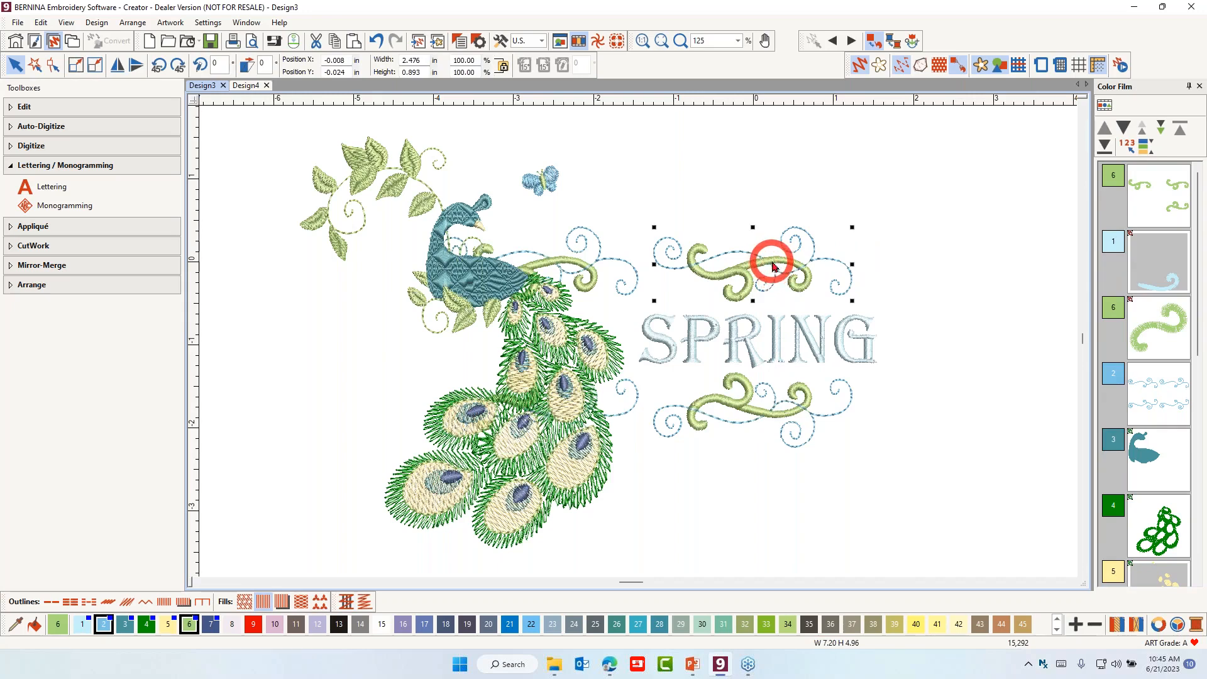
{"action": "left_click", "coordinate": [744, 413]}
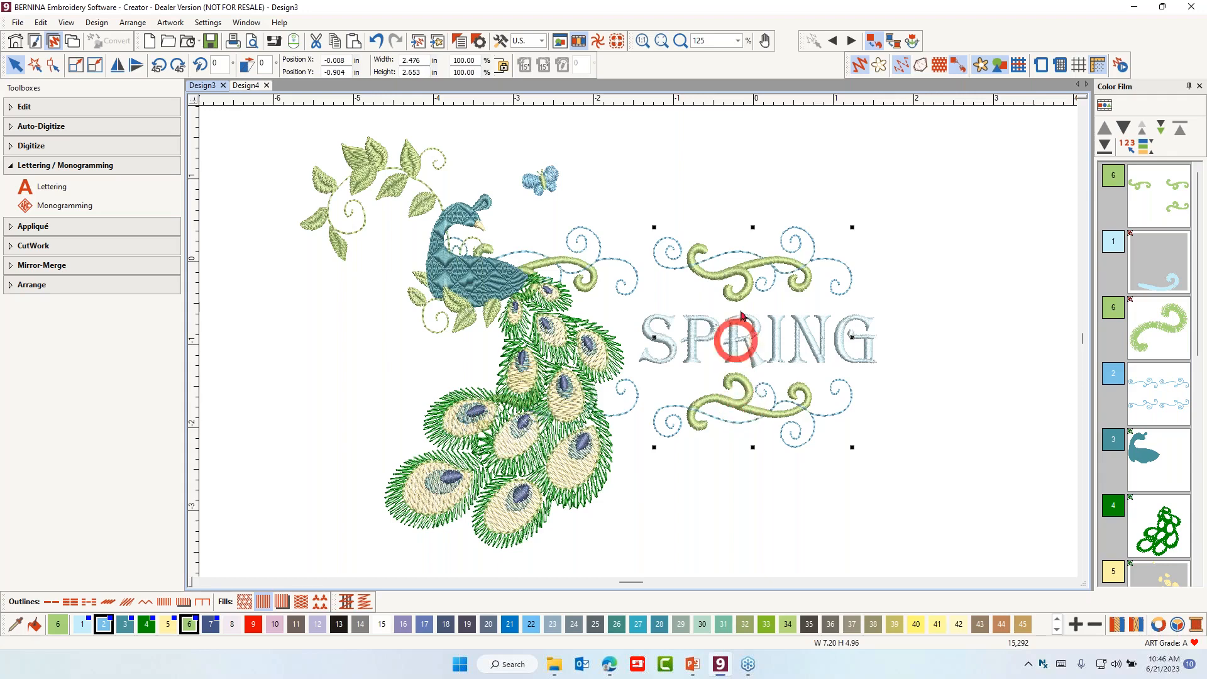
{"action": "right_click", "coordinate": [775, 265]}
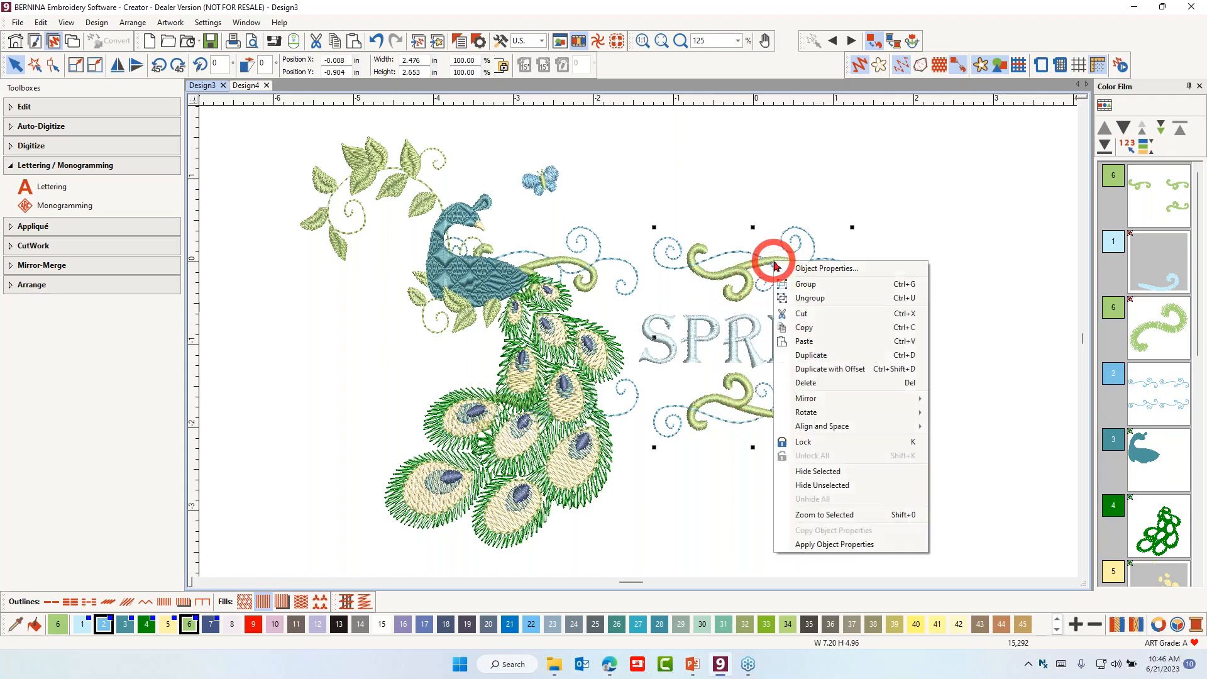
{"action": "left_click", "coordinate": [804, 284]}
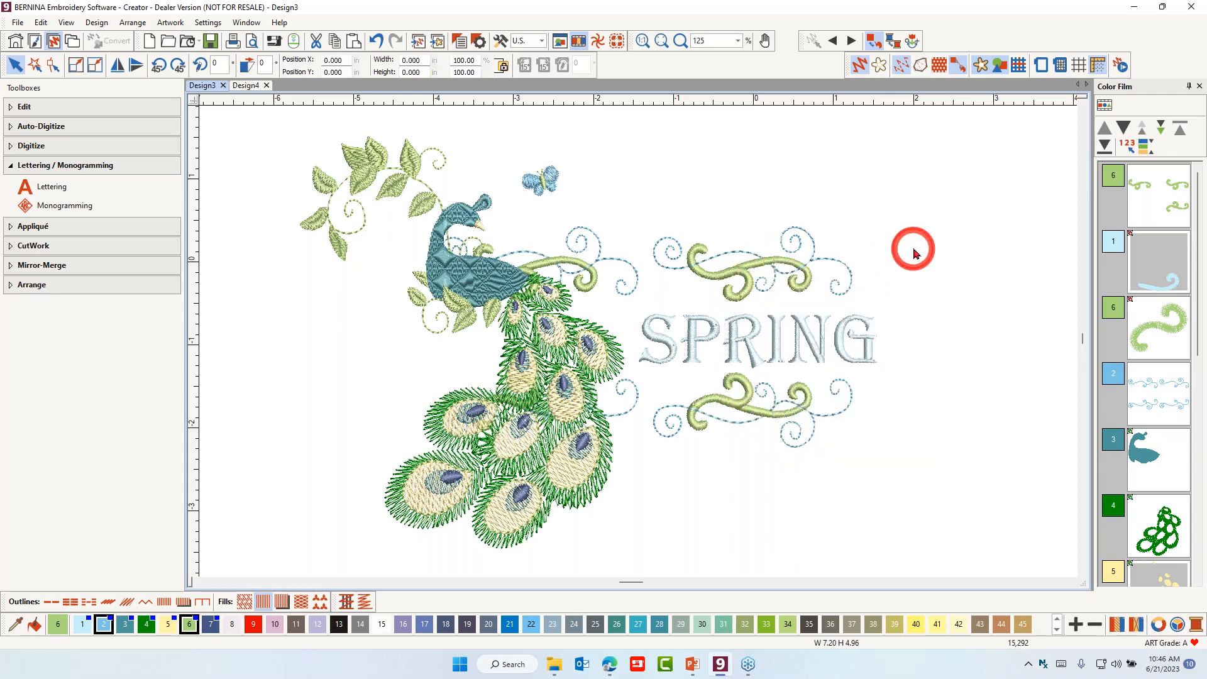
{"action": "left_click", "coordinate": [907, 250]}
- Try aligning the grouped swirls and the SPRING lettering with Align Centers Vertically, and undo the alignment
{"action": "left_click", "coordinate": [795, 283]}
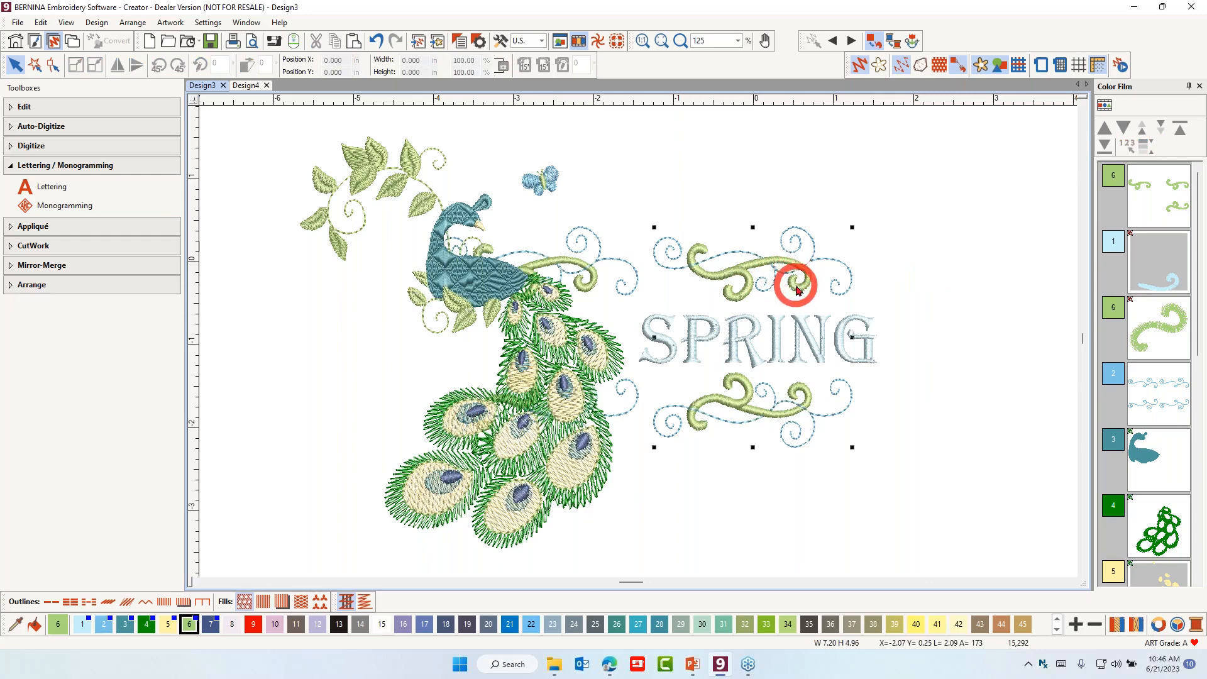
{"action": "left_click", "coordinate": [757, 367], "text": "ctrl"}
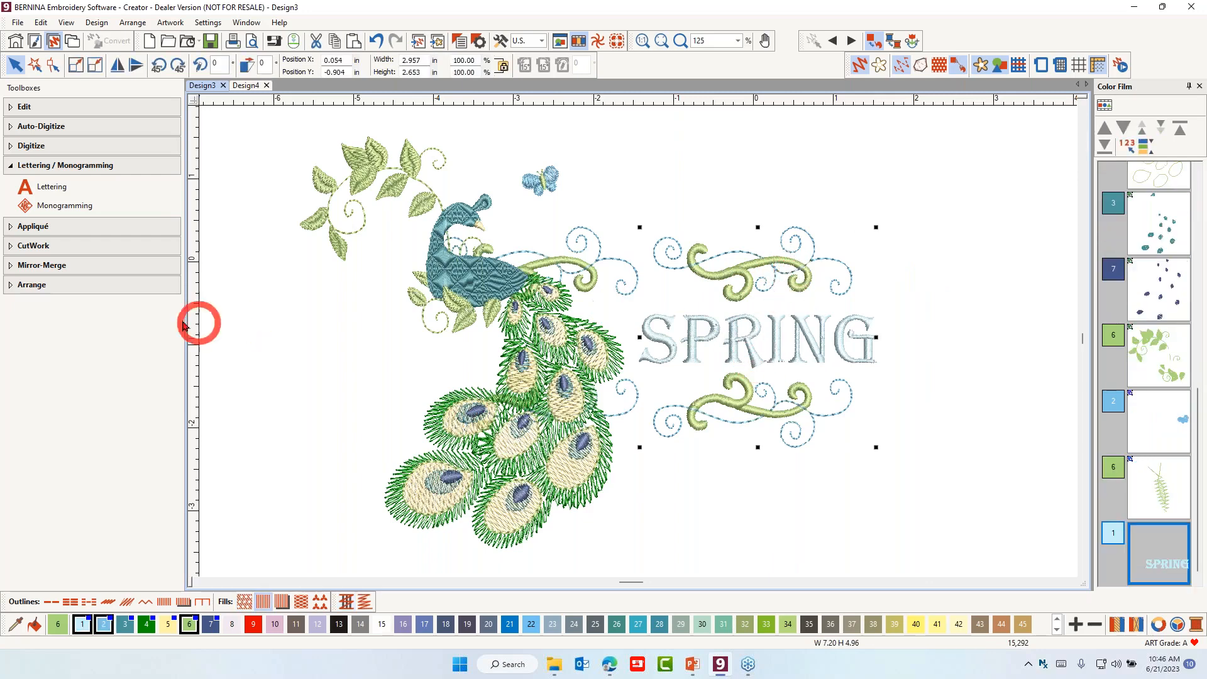
{"action": "left_click", "coordinate": [31, 286]}
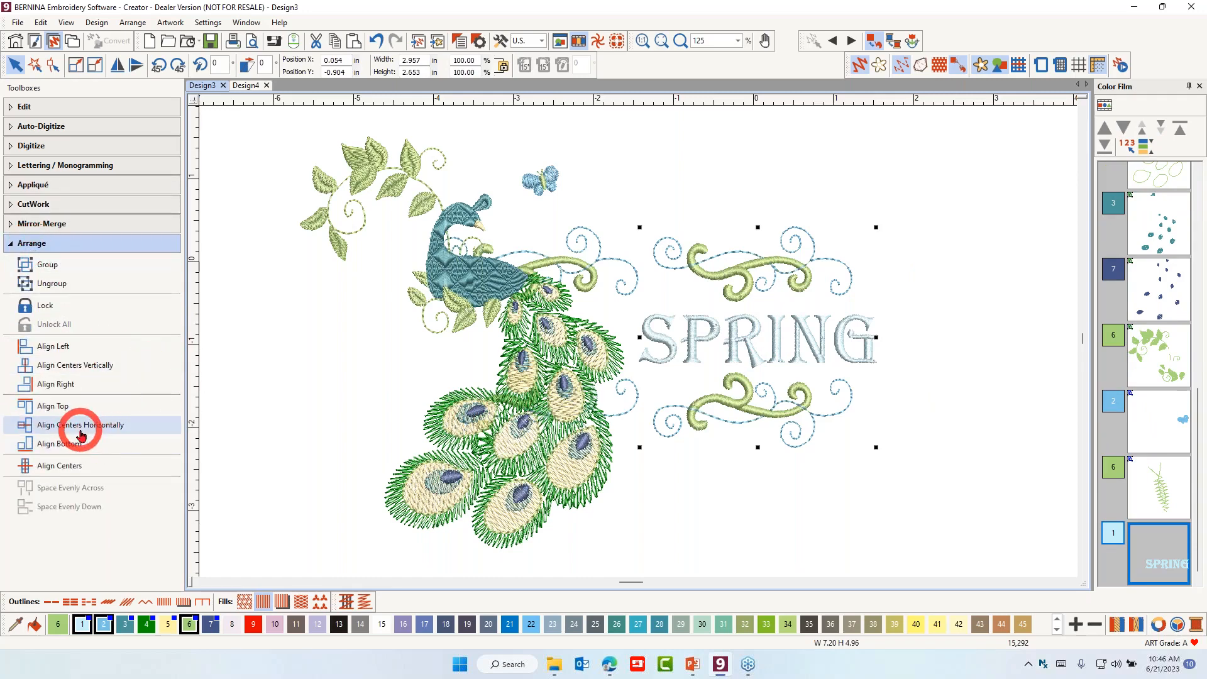
{"action": "left_click", "coordinate": [87, 365]}
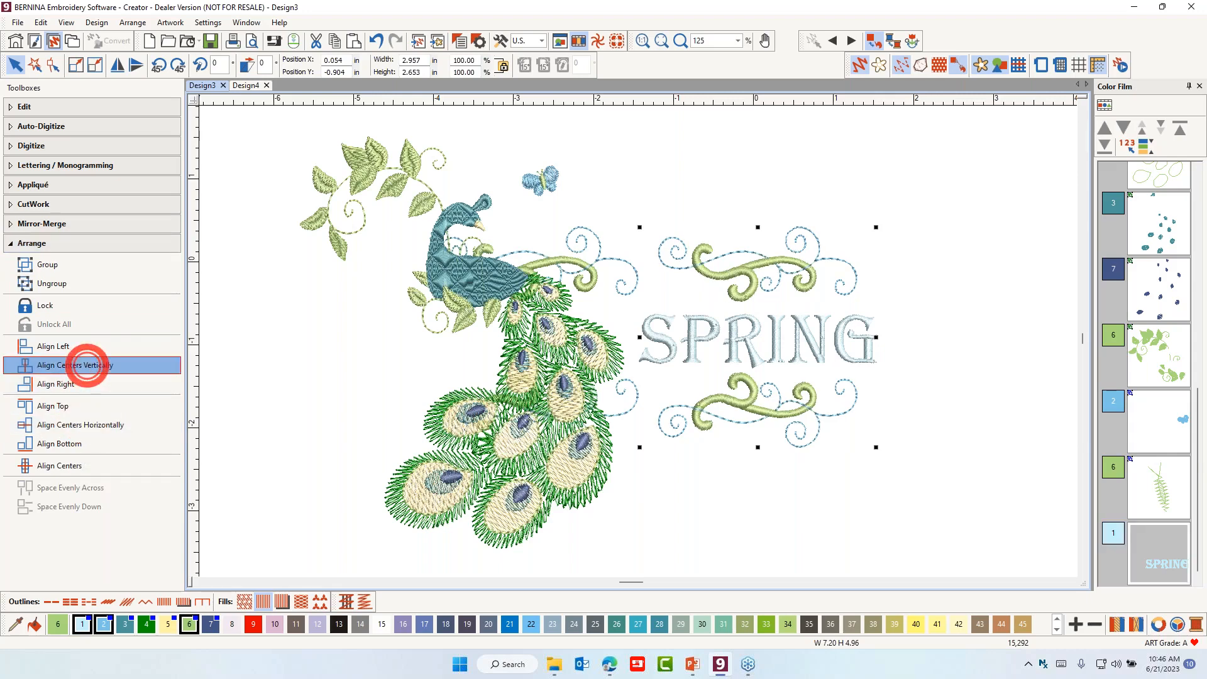
{"action": "left_click", "coordinate": [955, 291]}
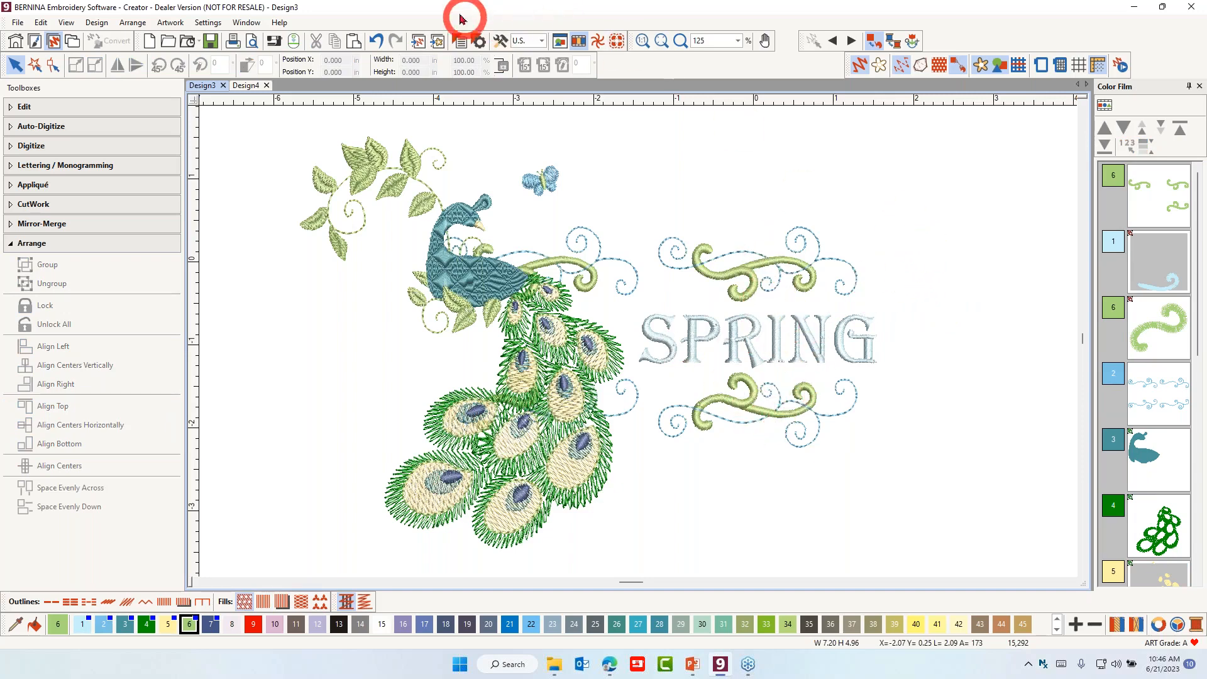
{"action": "left_click", "coordinate": [376, 40]}
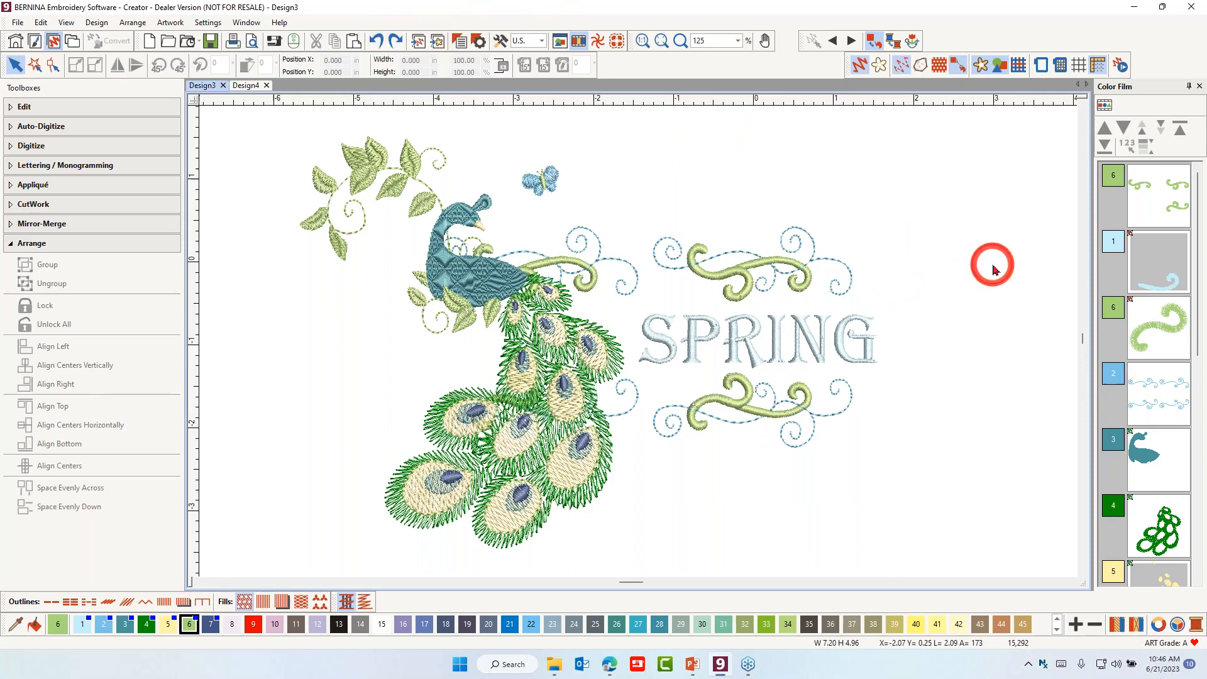
- Nudge the SPRING lettering left in small increments to center it between the swirls, and deselect it
{"action": "left_click", "coordinate": [735, 341]}
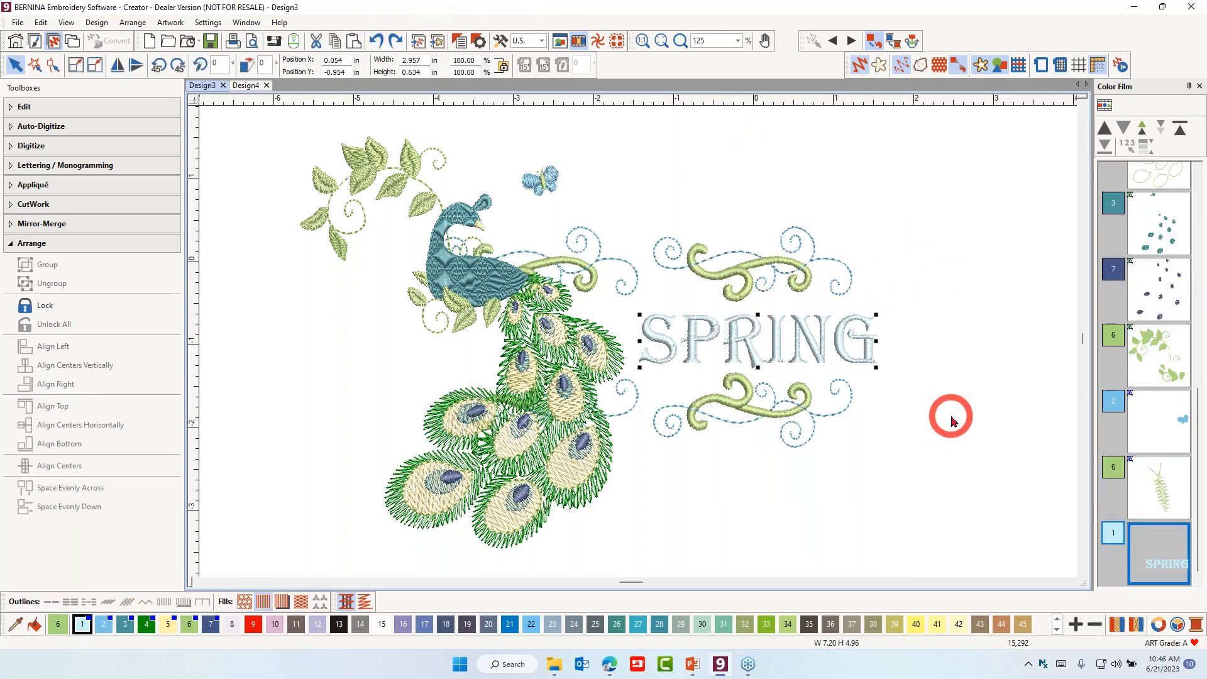
{"action": "key", "text": "Left"}
{"action": "key", "text": "Left"}
{"action": "key", "text": "Left"}
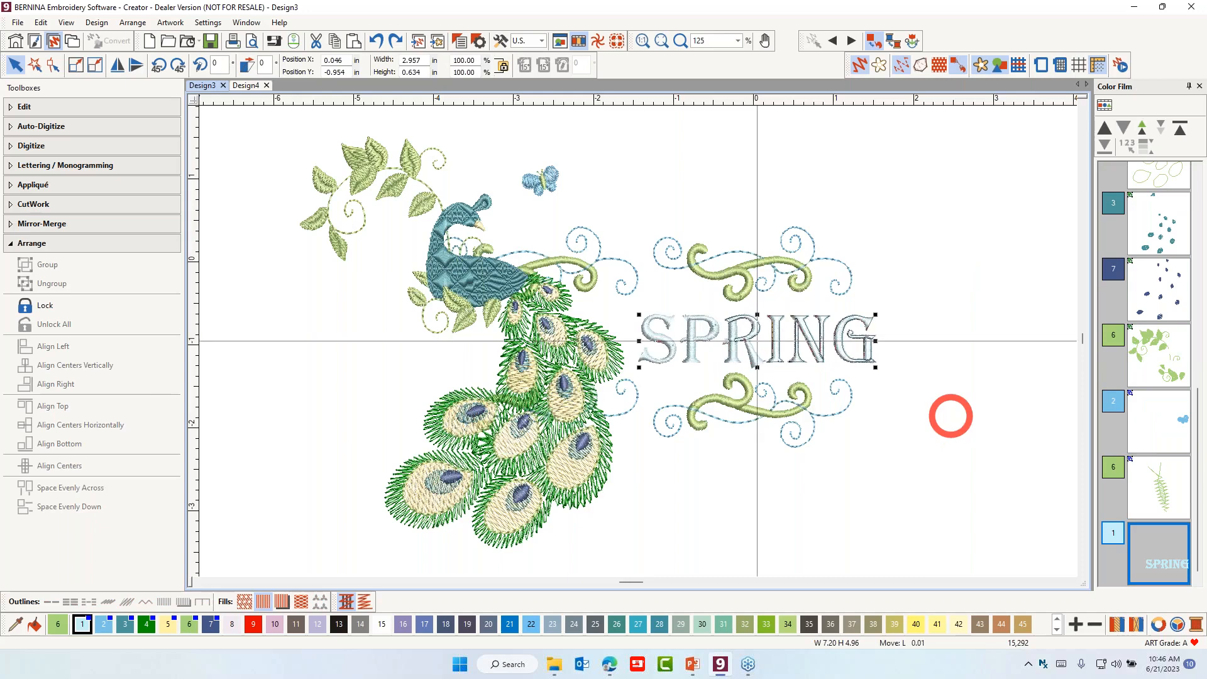
{"action": "key", "text": "Left"}
{"action": "key", "text": "Left"}
{"action": "key", "text": "Left"}
{"action": "key", "text": "Left"}
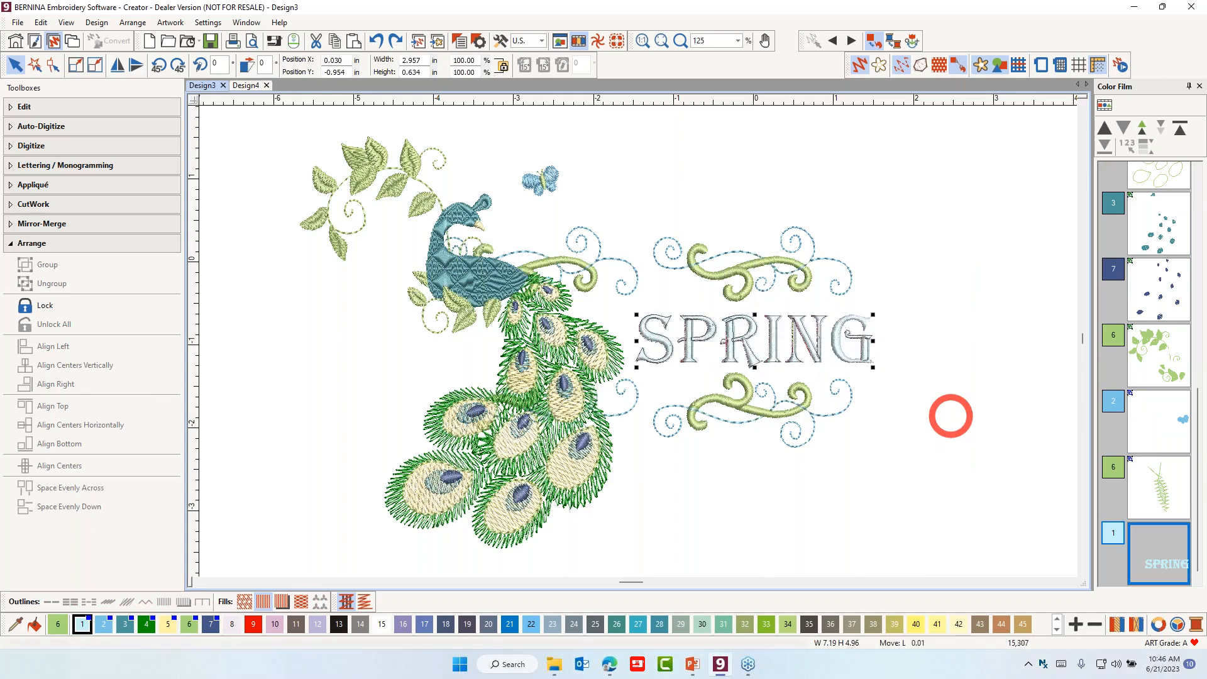
{"action": "key", "text": "Left"}
{"action": "key", "text": "Left"}
{"action": "key", "text": "Left"}
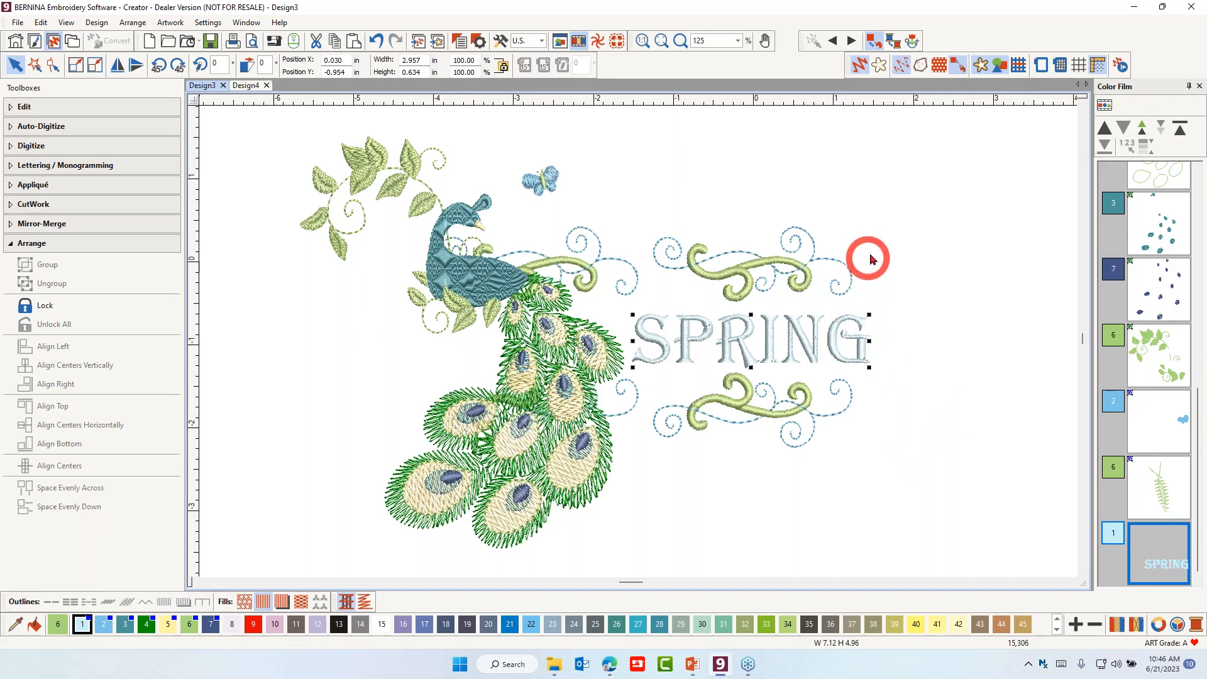
{"action": "left_click", "coordinate": [899, 196]}
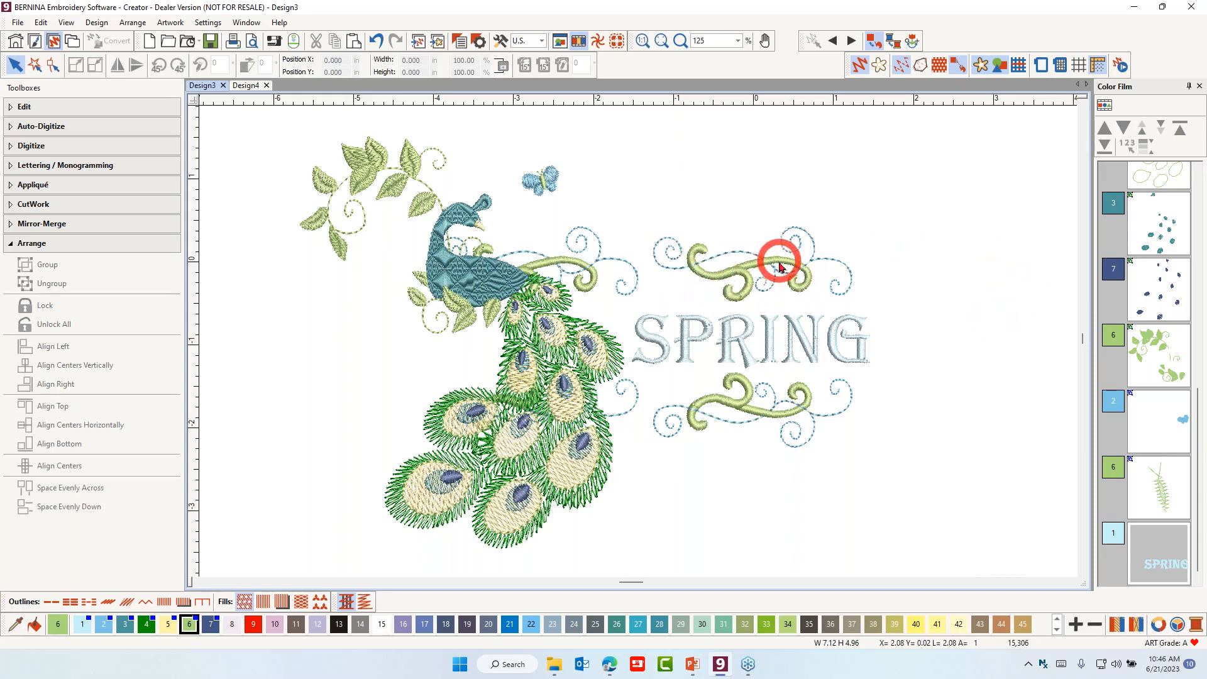
- Remove the overlapping stitches beneath the peacock and deselect it
{"action": "left_click", "coordinate": [578, 468]}
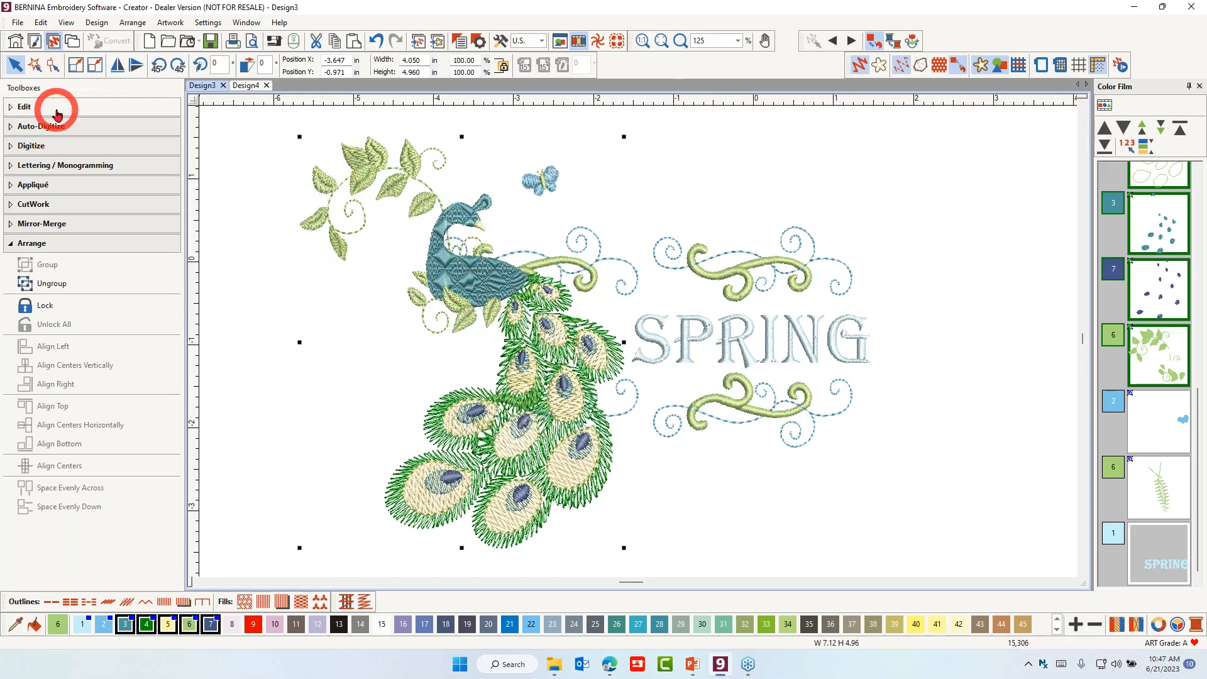
{"action": "left_click", "coordinate": [57, 111]}
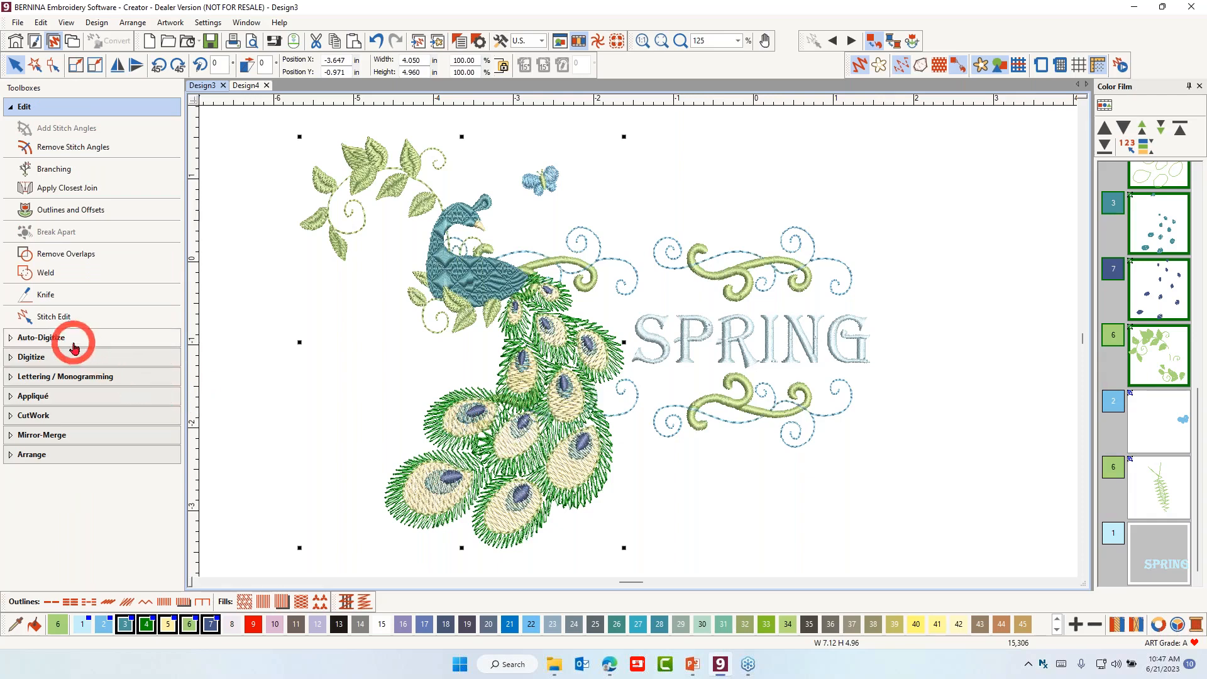
{"action": "left_click", "coordinate": [47, 257]}
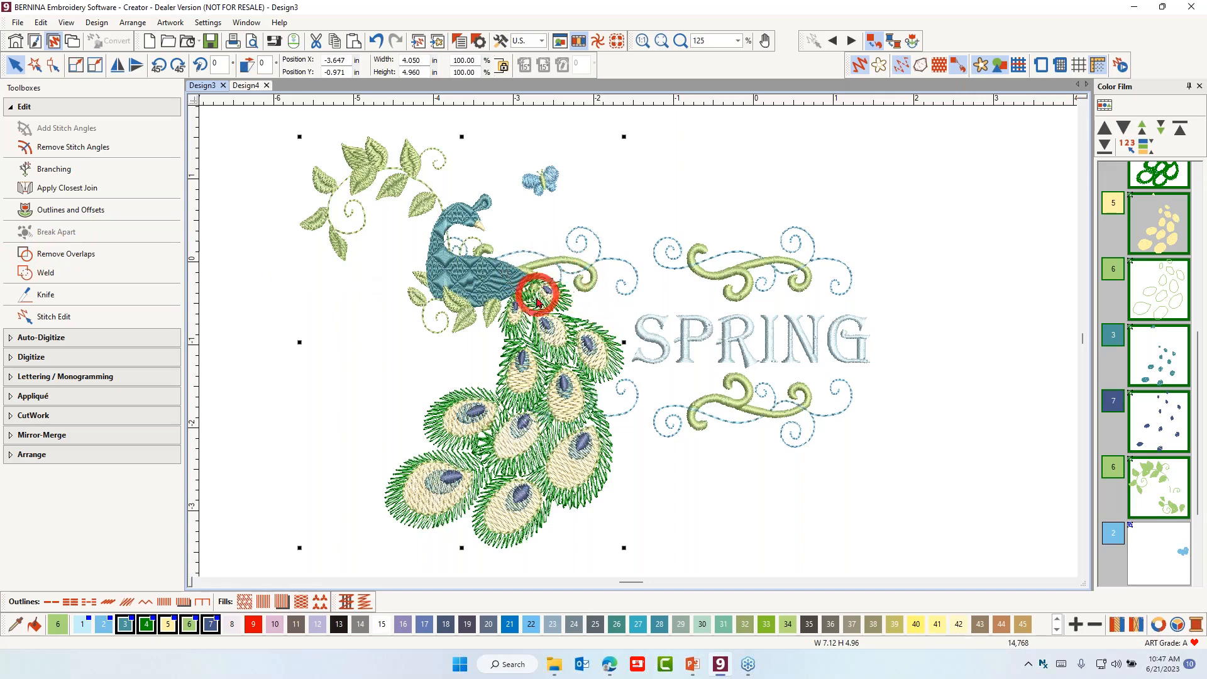
{"action": "left_click", "coordinate": [948, 221]}
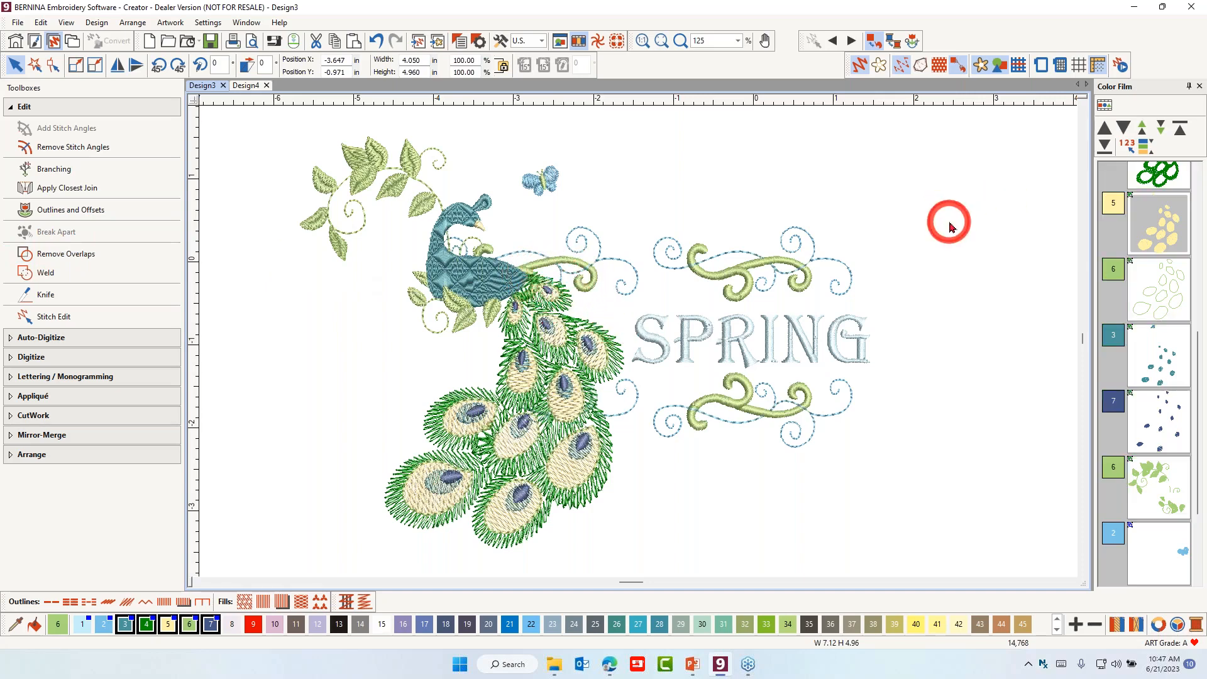
- Recolor the light blue dashed curls of all the swirls with leaf green 6 and deselect them
{"action": "left_click", "coordinate": [842, 266]}
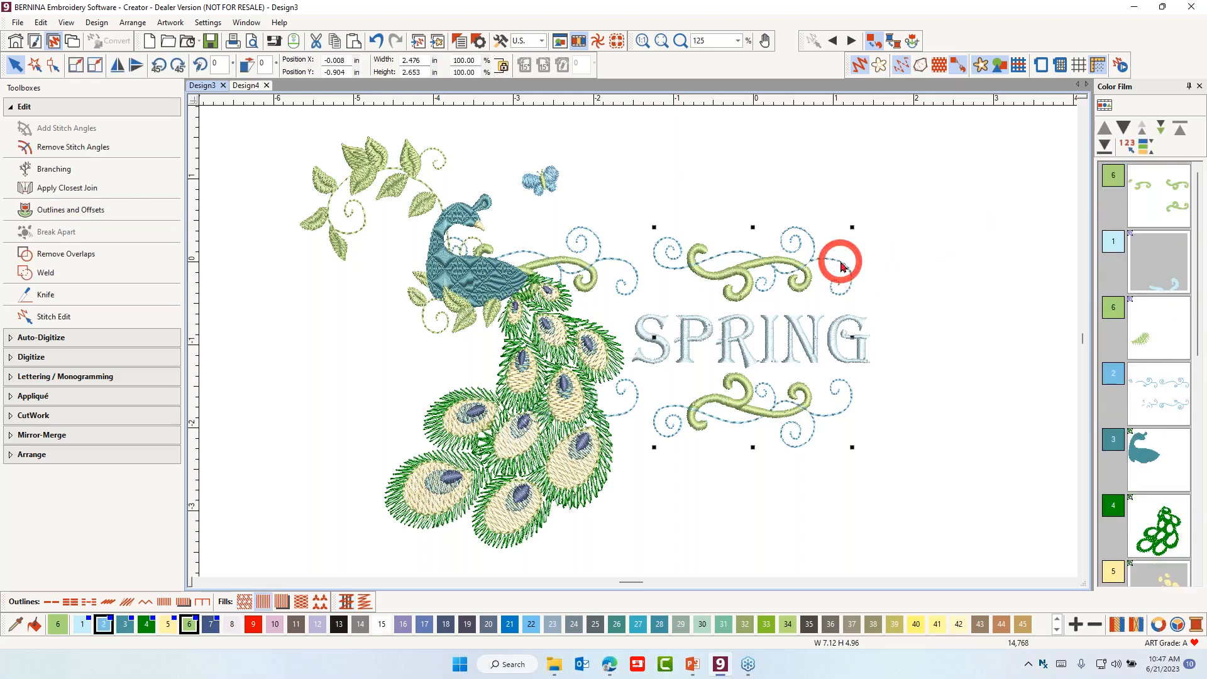
{"action": "left_click", "coordinate": [924, 239]}
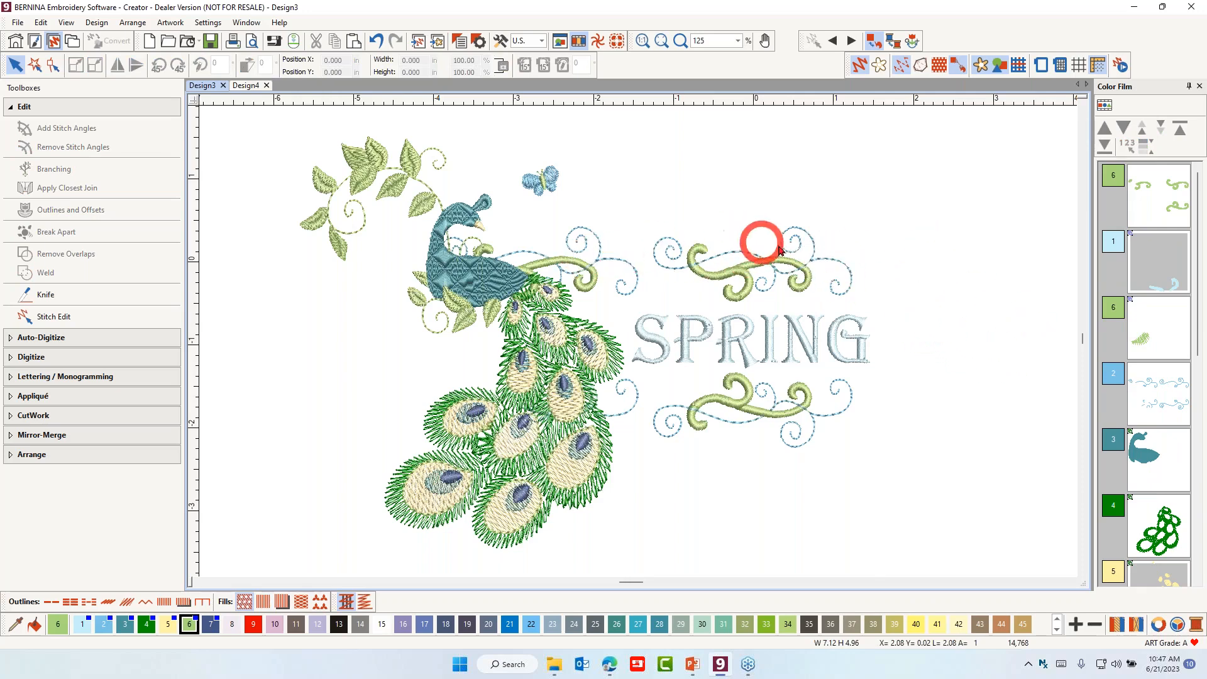
{"action": "left_click", "coordinate": [830, 263]}
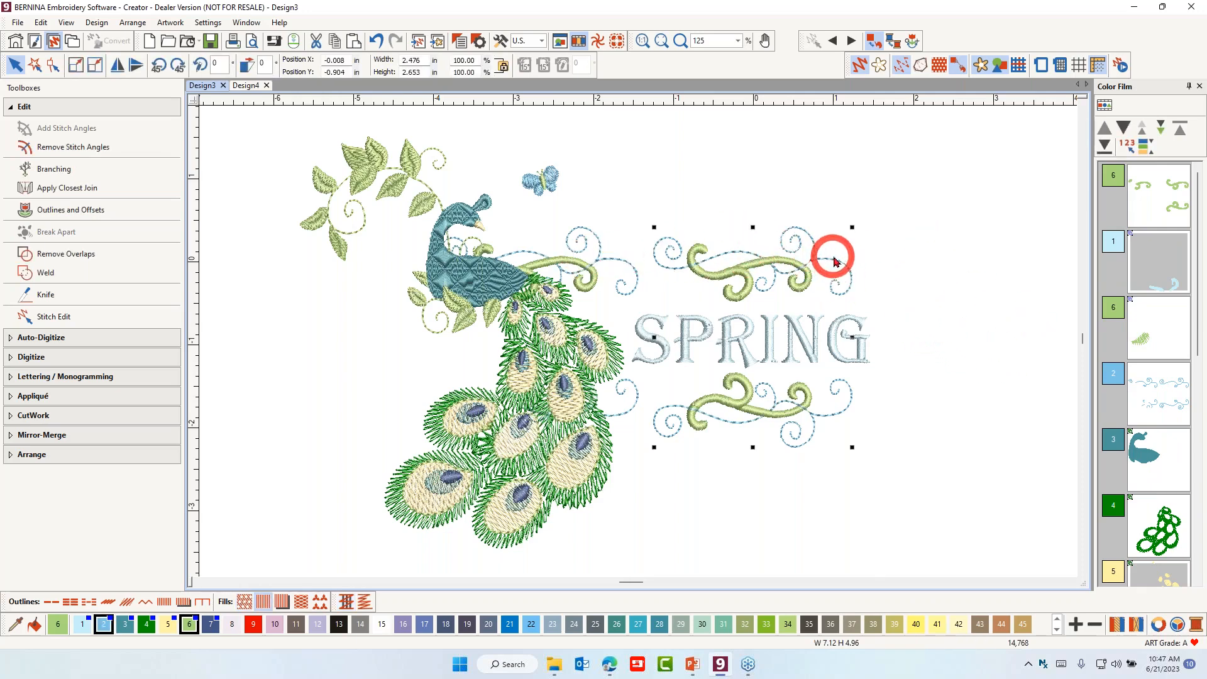
{"action": "left_click", "coordinate": [960, 200]}
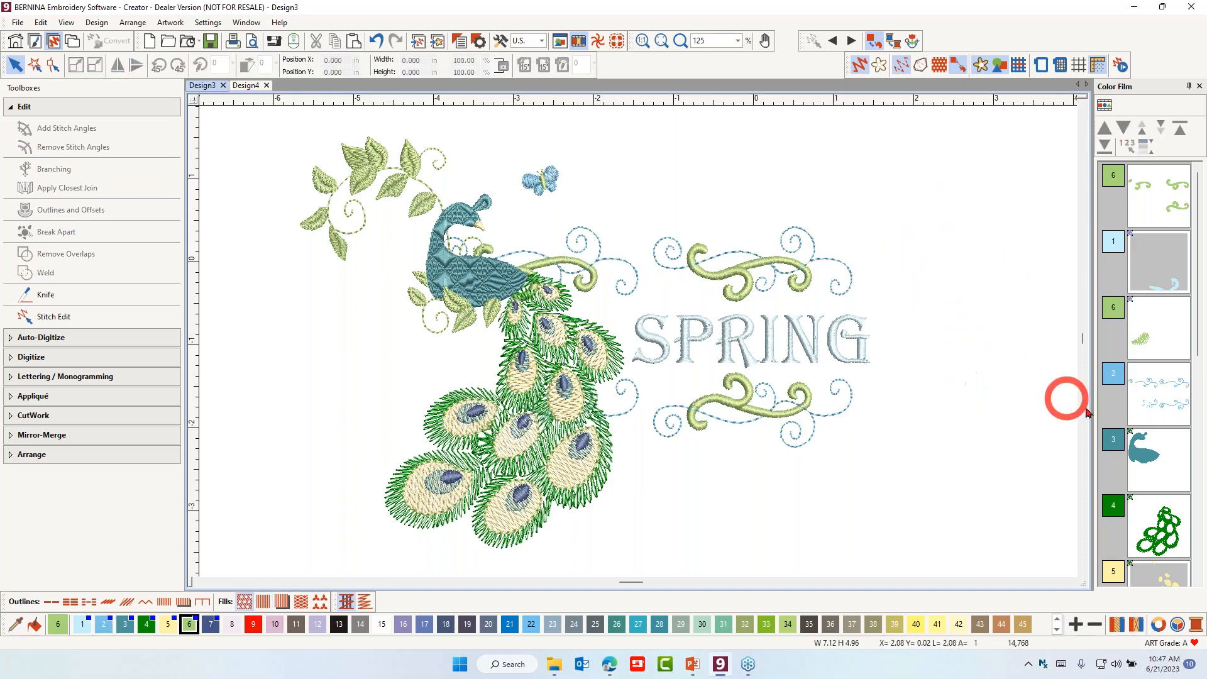
{"action": "left_click", "coordinate": [1161, 409]}
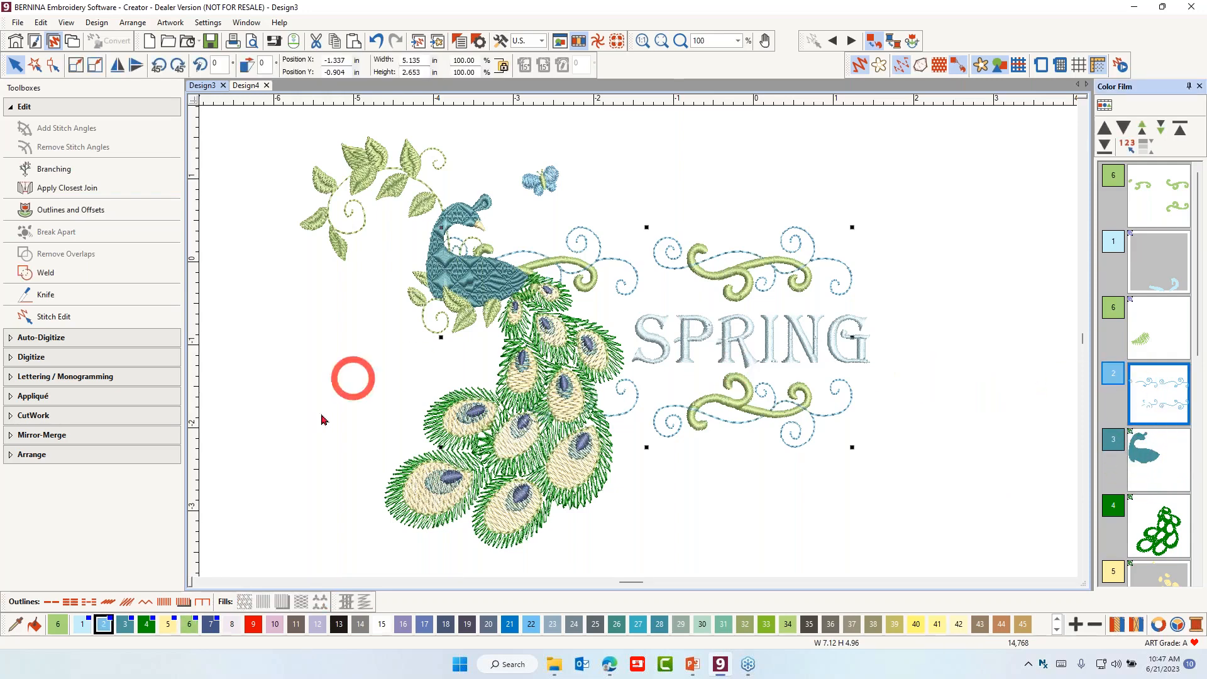
{"action": "left_click", "coordinate": [189, 625]}
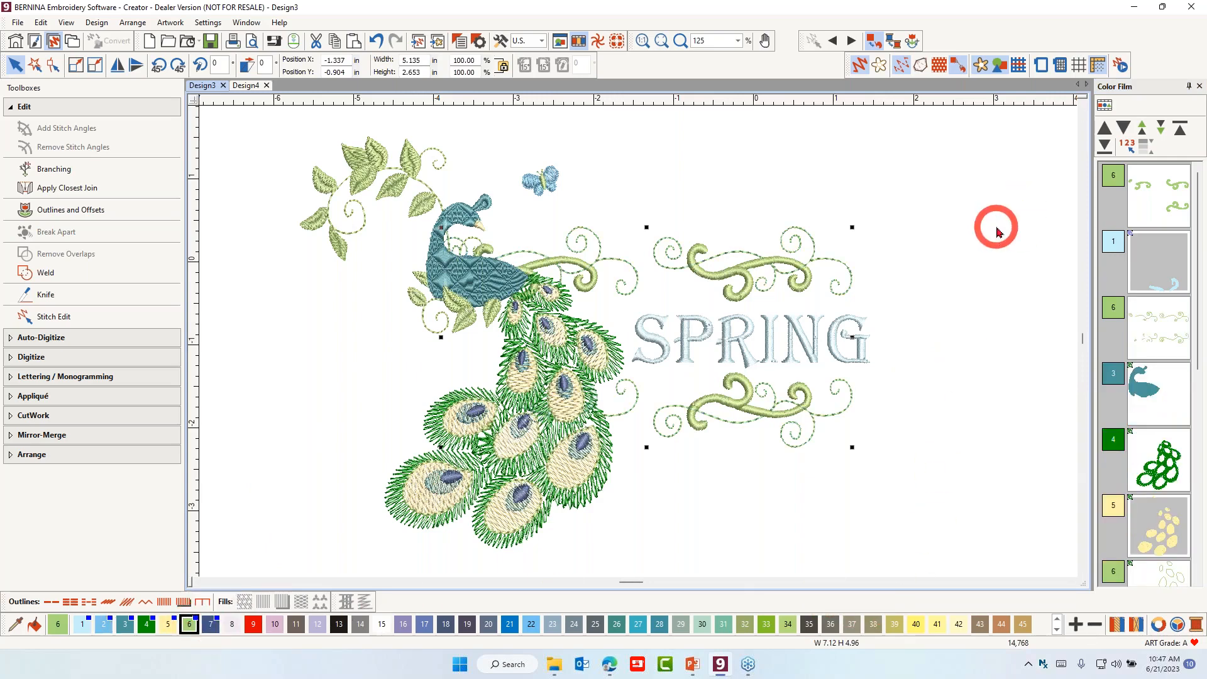
{"action": "left_click", "coordinate": [1001, 257]}
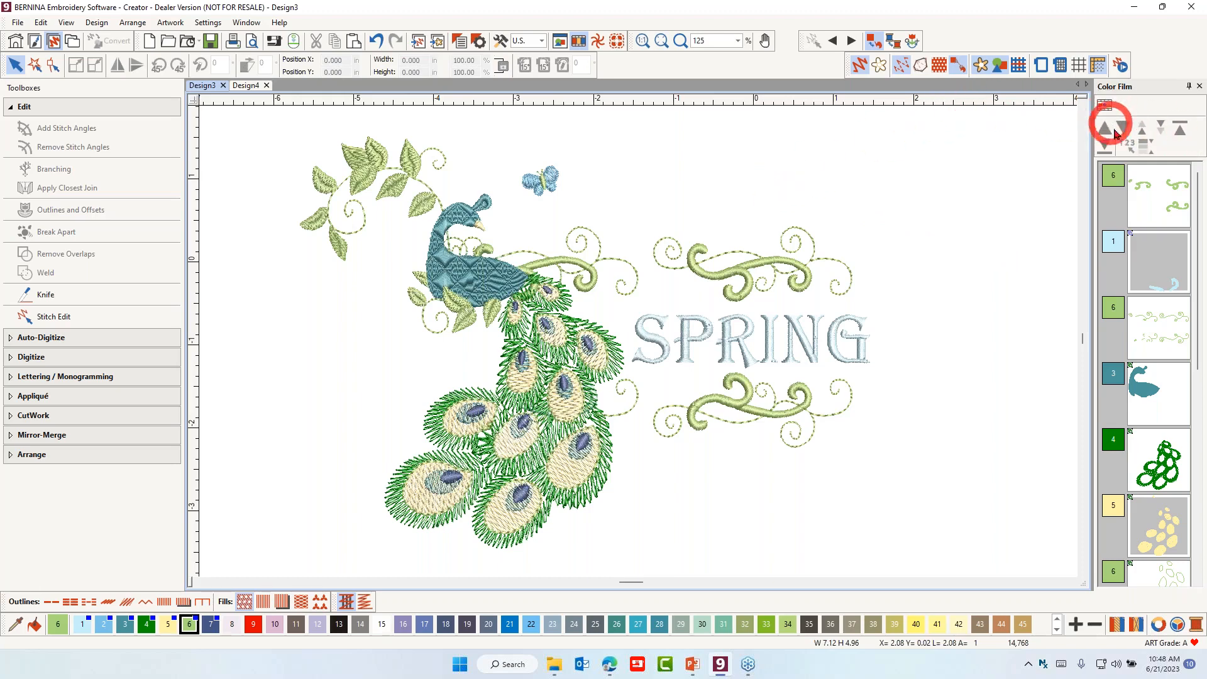
- Play the design's stitch-out simulation to the end, raising the speed to 20640 and 140280 stitches per minute
{"action": "left_click", "coordinate": [1120, 66]}
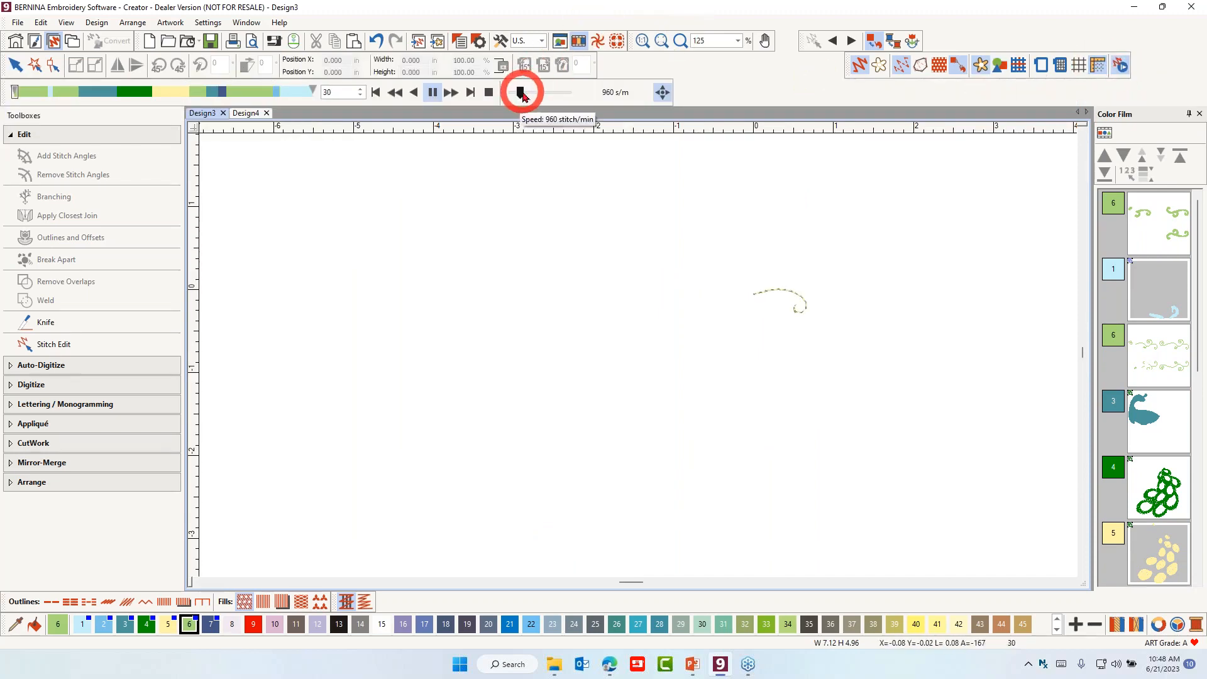
{"action": "left_click_drag", "start_coordinate": [521, 95], "coordinate": [550, 99]}
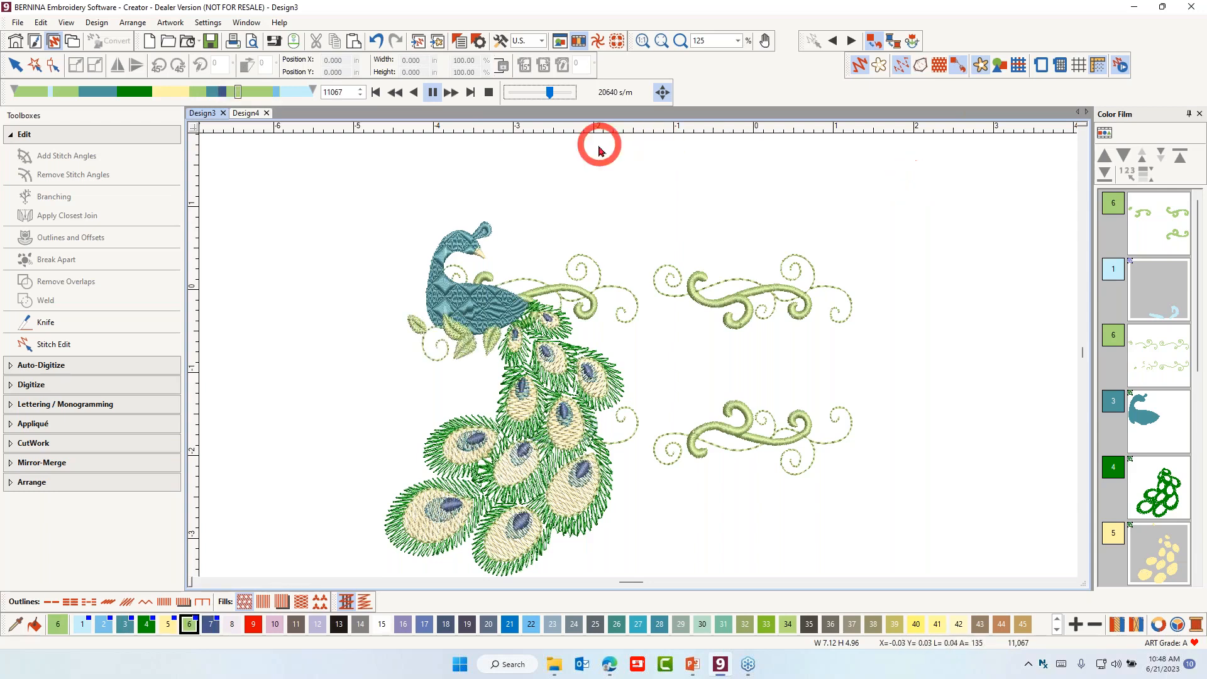
{"action": "left_click_drag", "start_coordinate": [549, 93], "coordinate": [563, 100]}
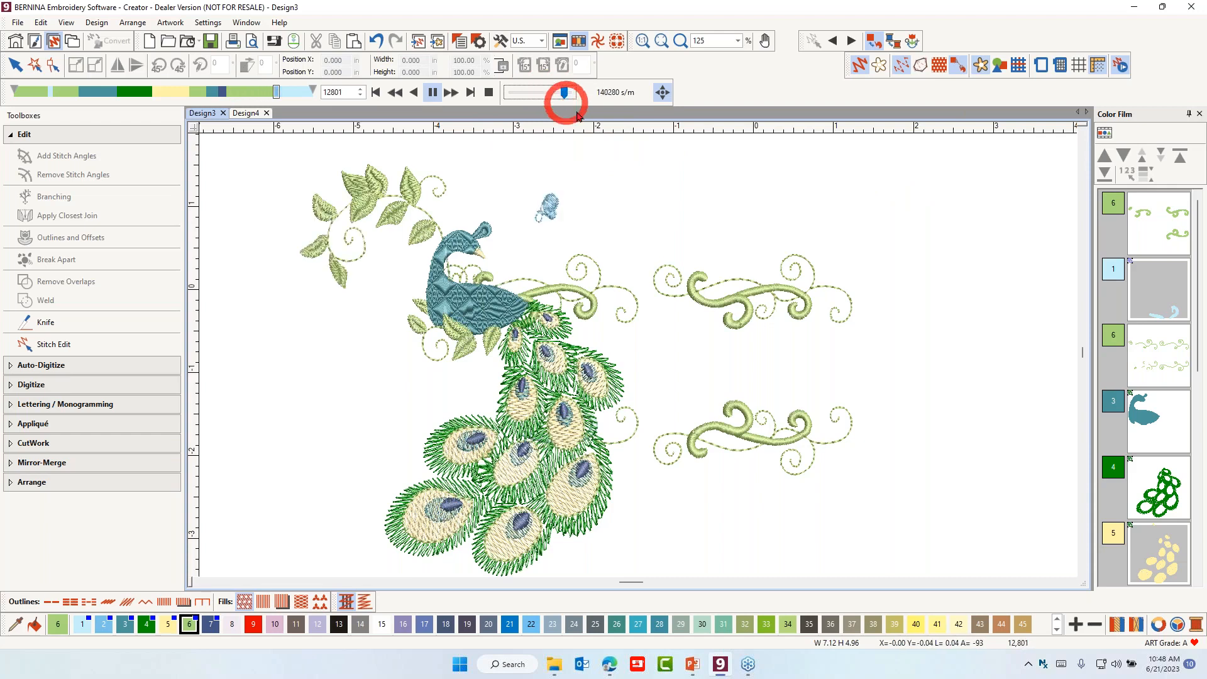
{"action": "left_click", "coordinate": [939, 225]}
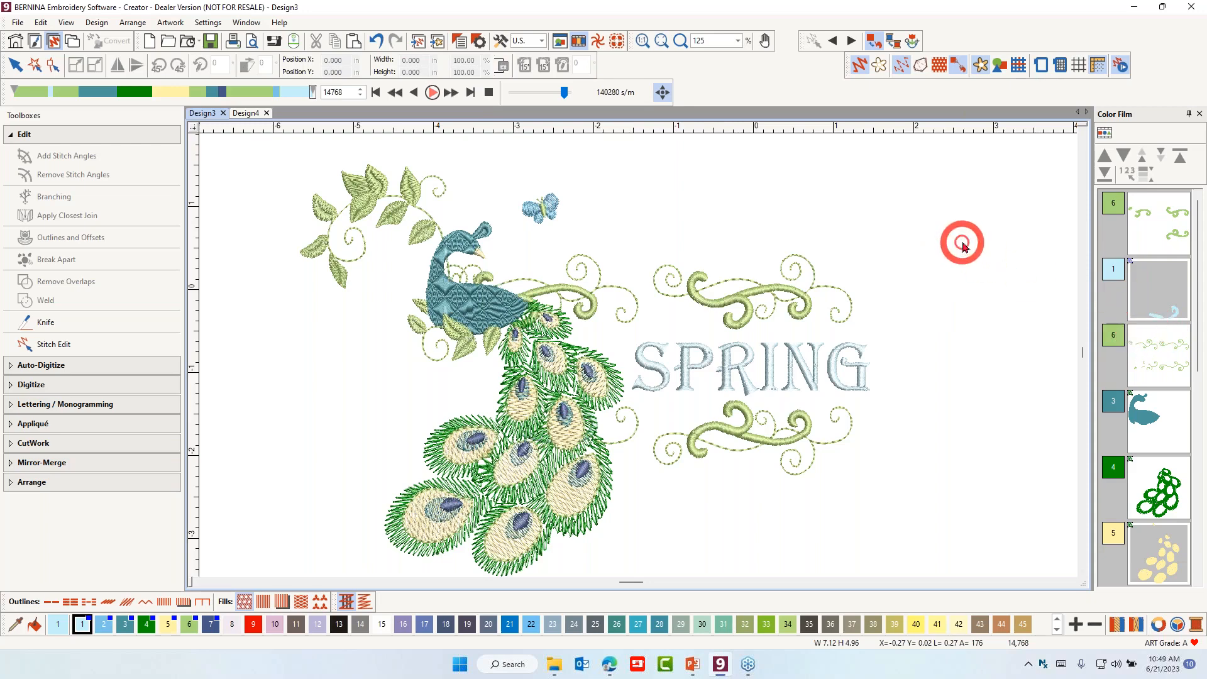
- Recolor the remaining light blue dashed curl beside the tail feathers with leaf green 6 and review the color sequence
{"action": "left_click", "coordinate": [1159, 302]}
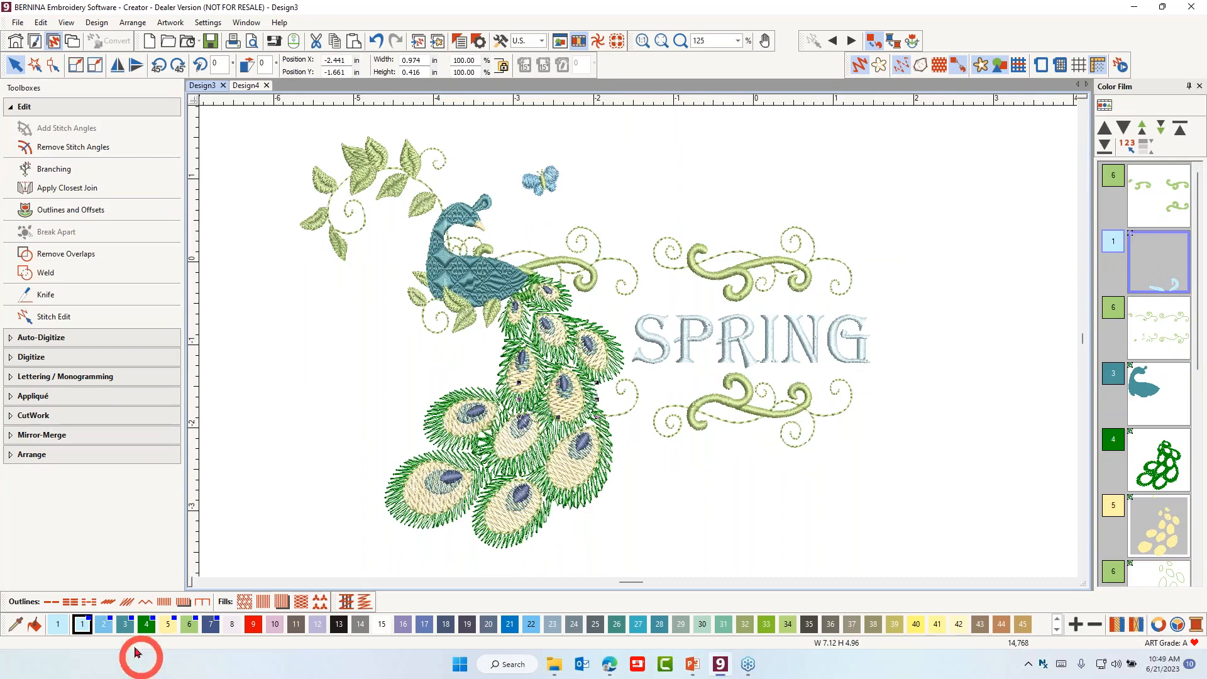
{"action": "left_click", "coordinate": [187, 625]}
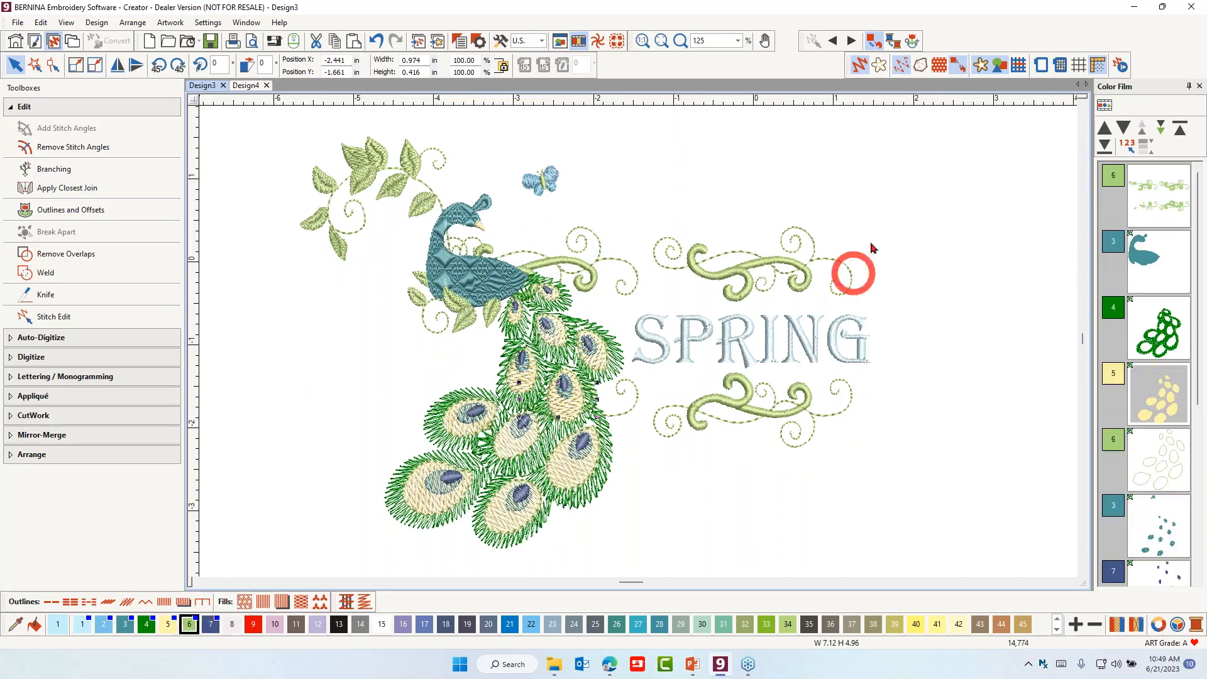
{"action": "scroll", "coordinate": [1162, 440], "scroll_direction": "down", "scroll_amount": 5}
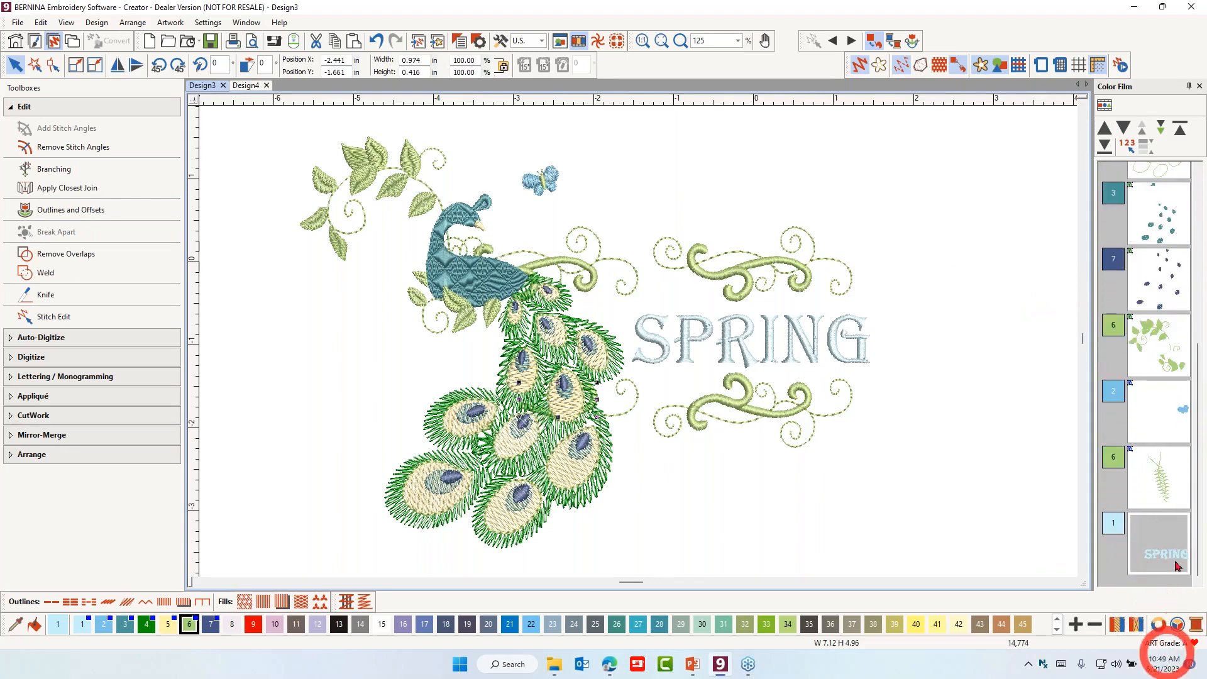
{"action": "scroll", "coordinate": [1132, 340], "scroll_direction": "up", "scroll_amount": 5}
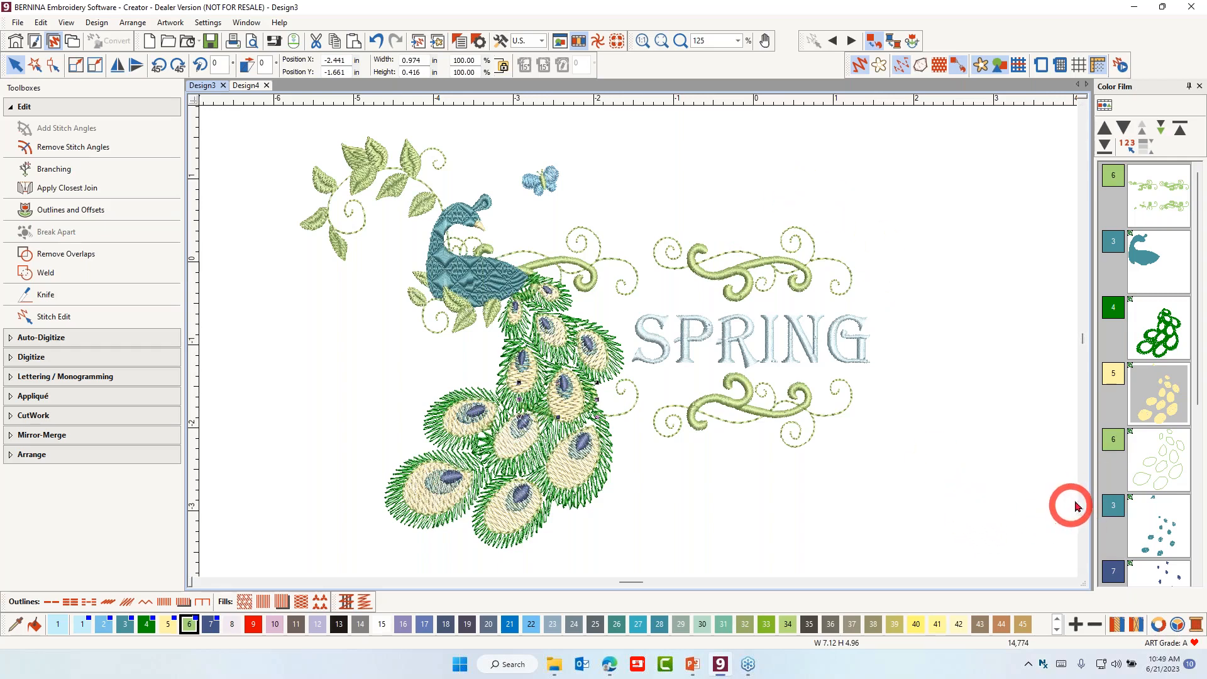
- Recolor the leaf green outlines of the feather spots with pale yellow 5, checking them in plain stitch view, and deselect them
{"action": "left_click", "coordinate": [1163, 476]}
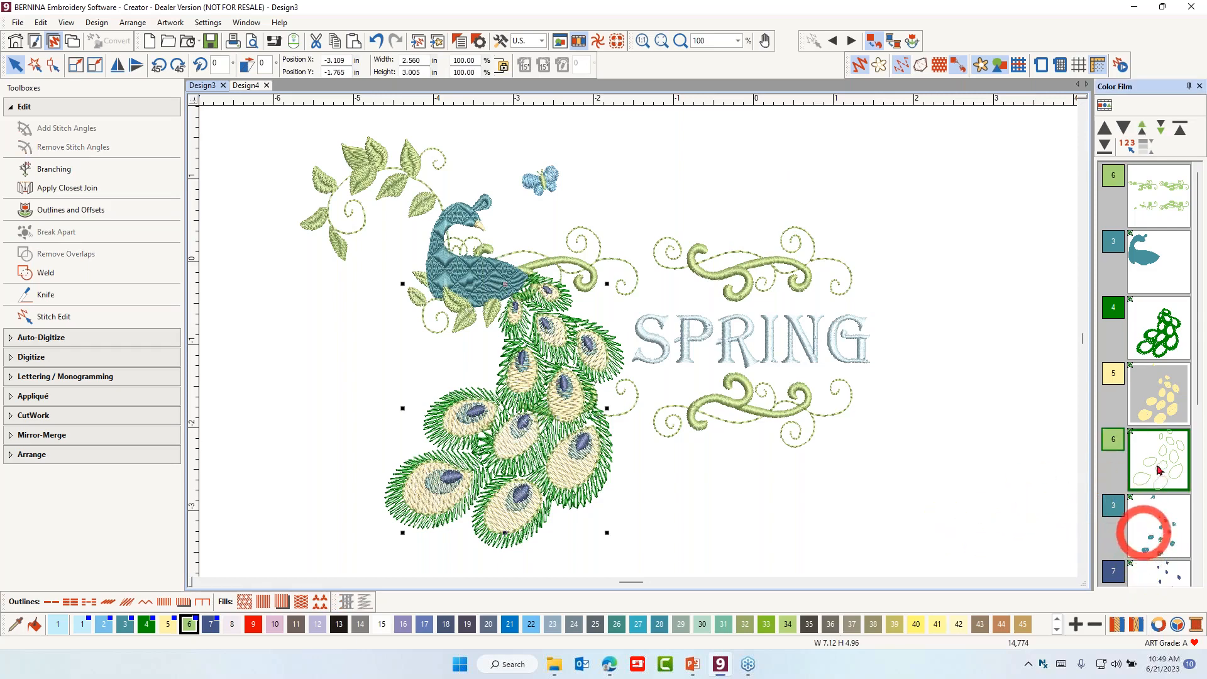
{"action": "left_click", "coordinate": [855, 66]}
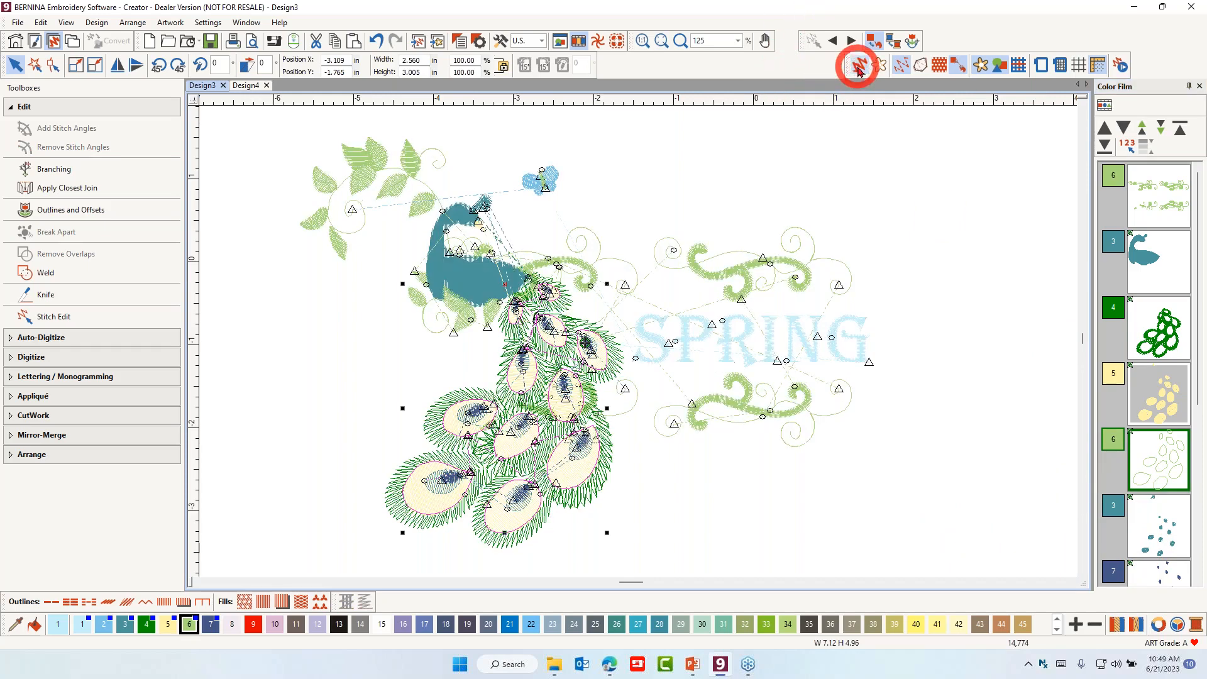
{"action": "left_click", "coordinate": [548, 361]}
{"action": "left_click_drag", "start_coordinate": [541, 368], "coordinate": [567, 324]}
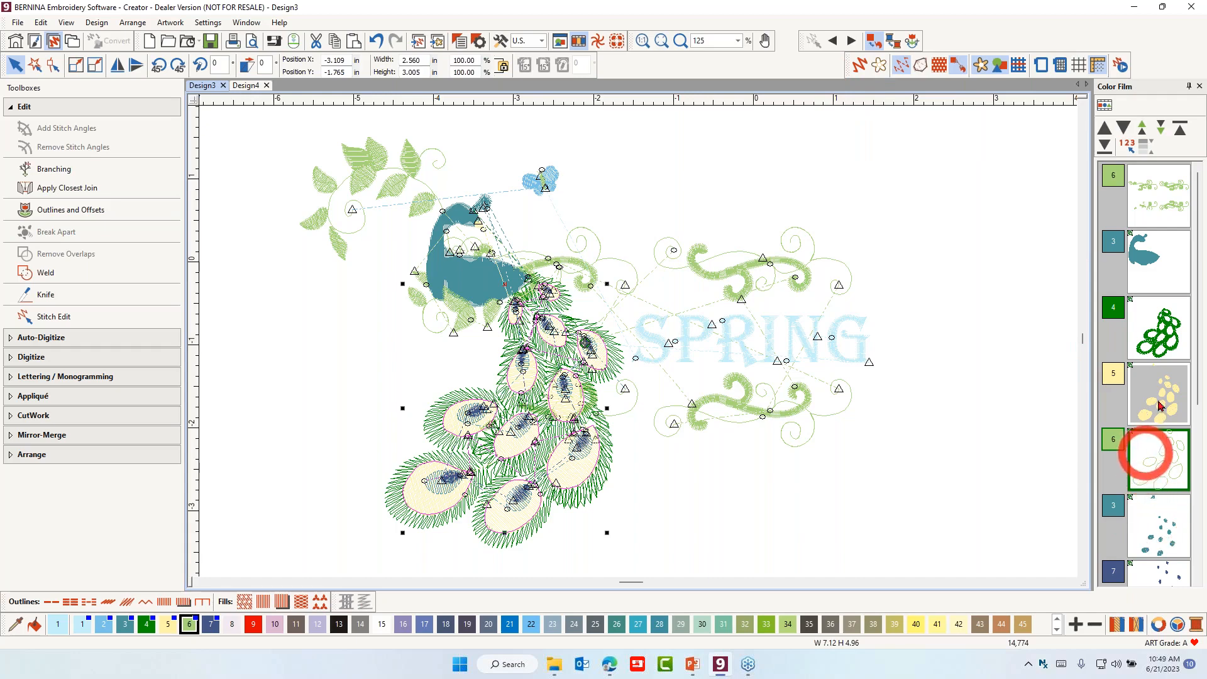
{"action": "left_click", "coordinate": [166, 627]}
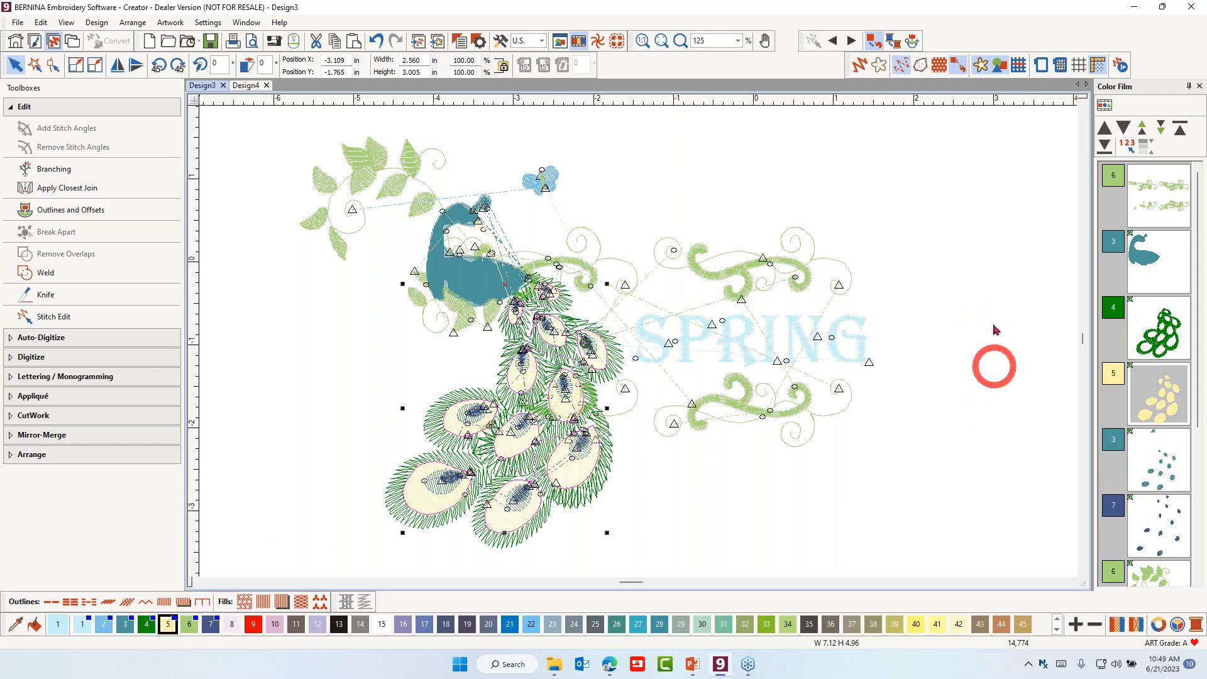
{"action": "left_click", "coordinate": [961, 232]}
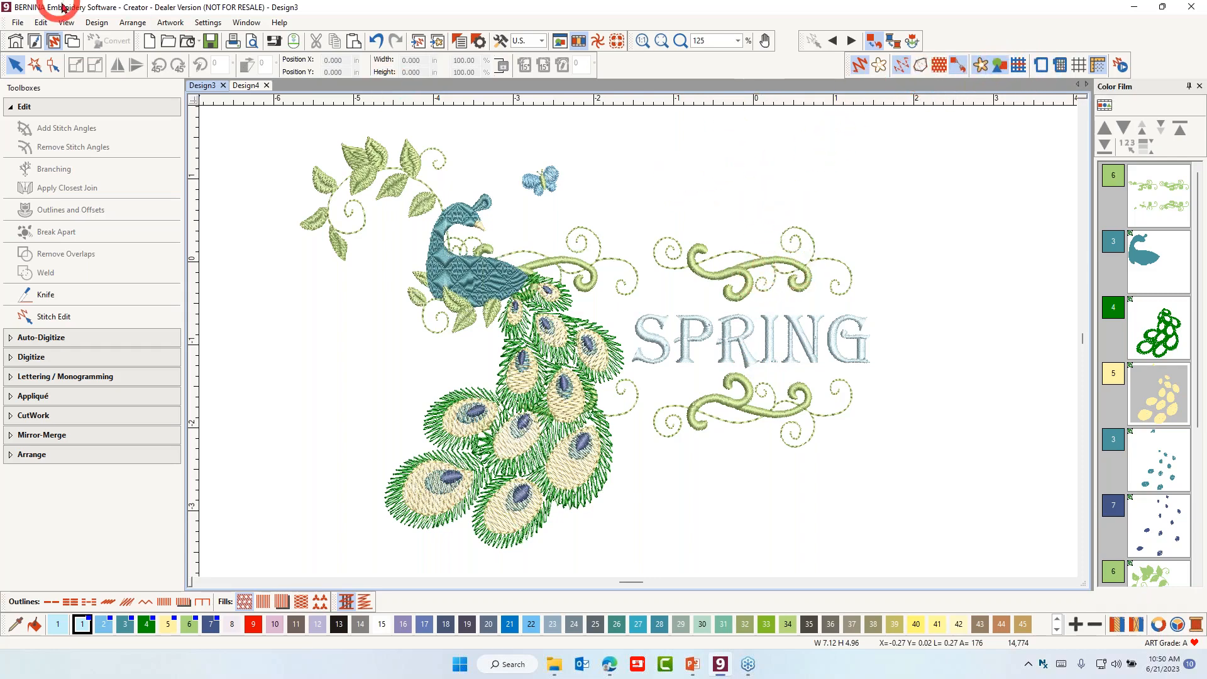
- Optimize the design's color changes and accept the reduction
{"action": "left_click", "coordinate": [95, 25]}
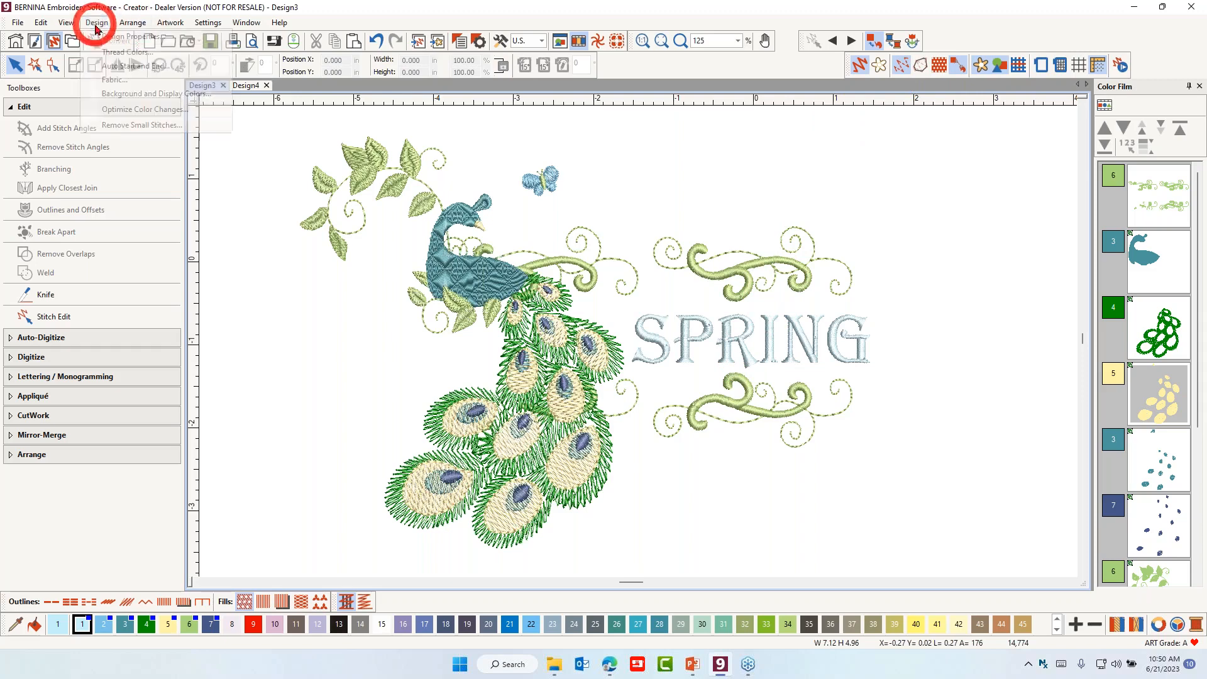
{"action": "left_click", "coordinate": [144, 110]}
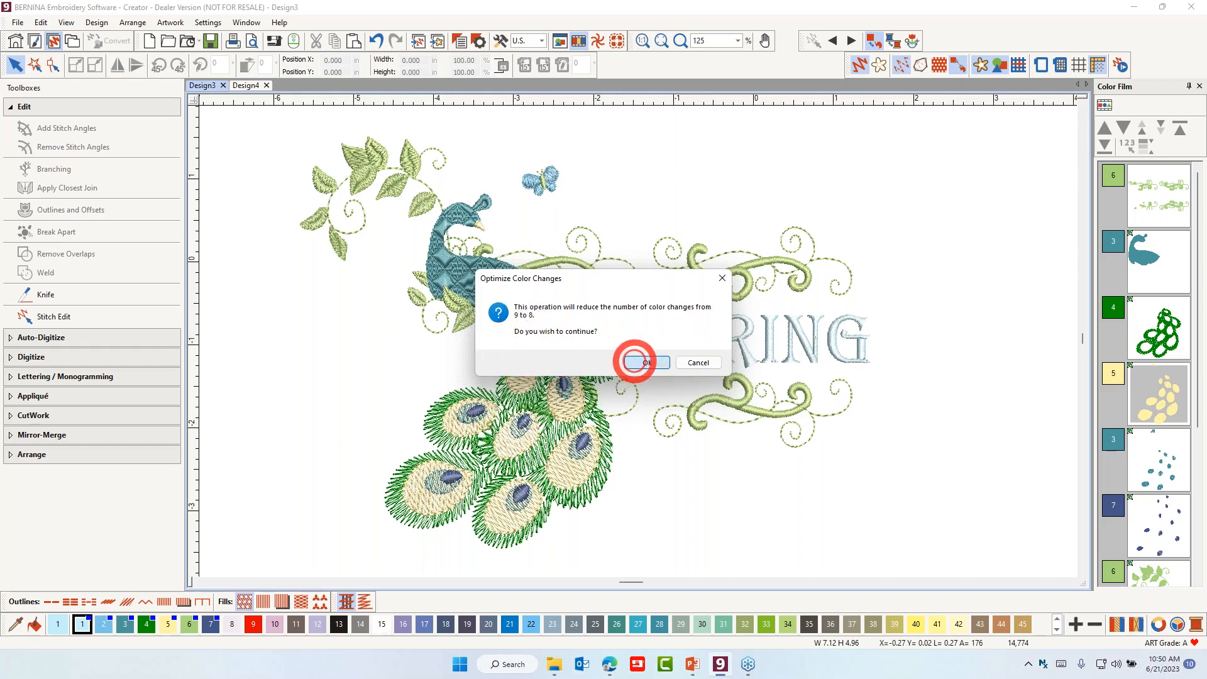
{"action": "left_click", "coordinate": [637, 367]}
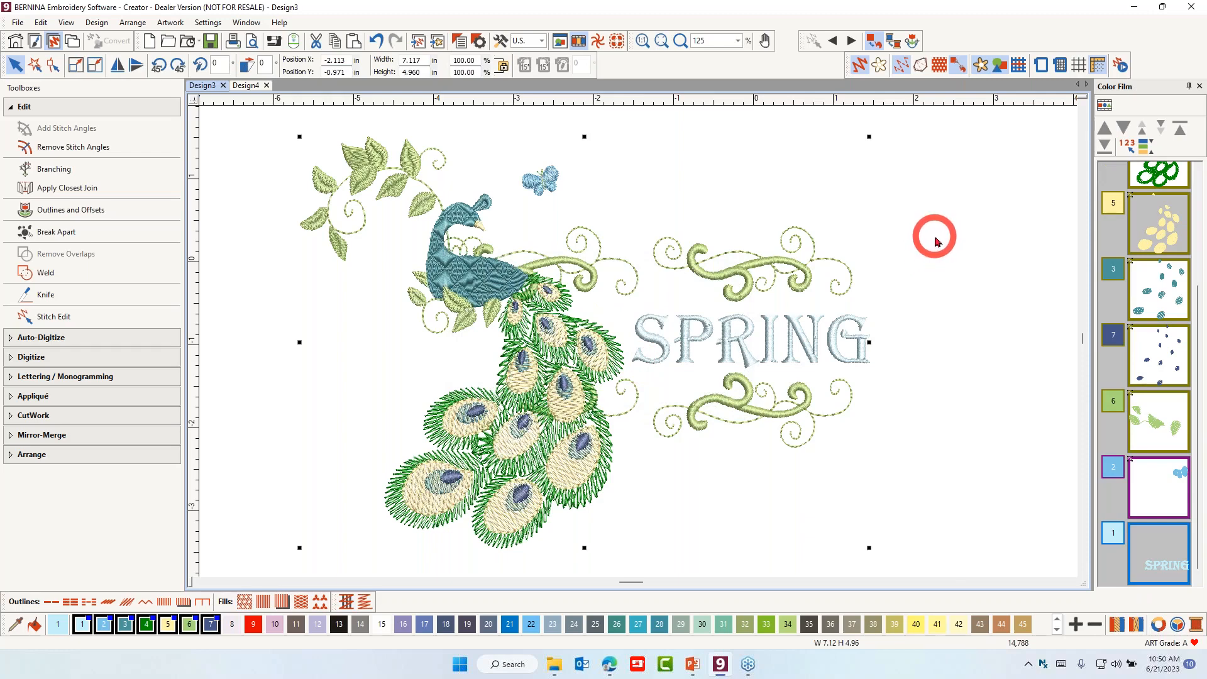
- Show the hoop around the design and rotate the hoop by 90 degrees
{"action": "scroll", "coordinate": [635, 349], "scroll_direction": "down", "scroll_amount": 2}
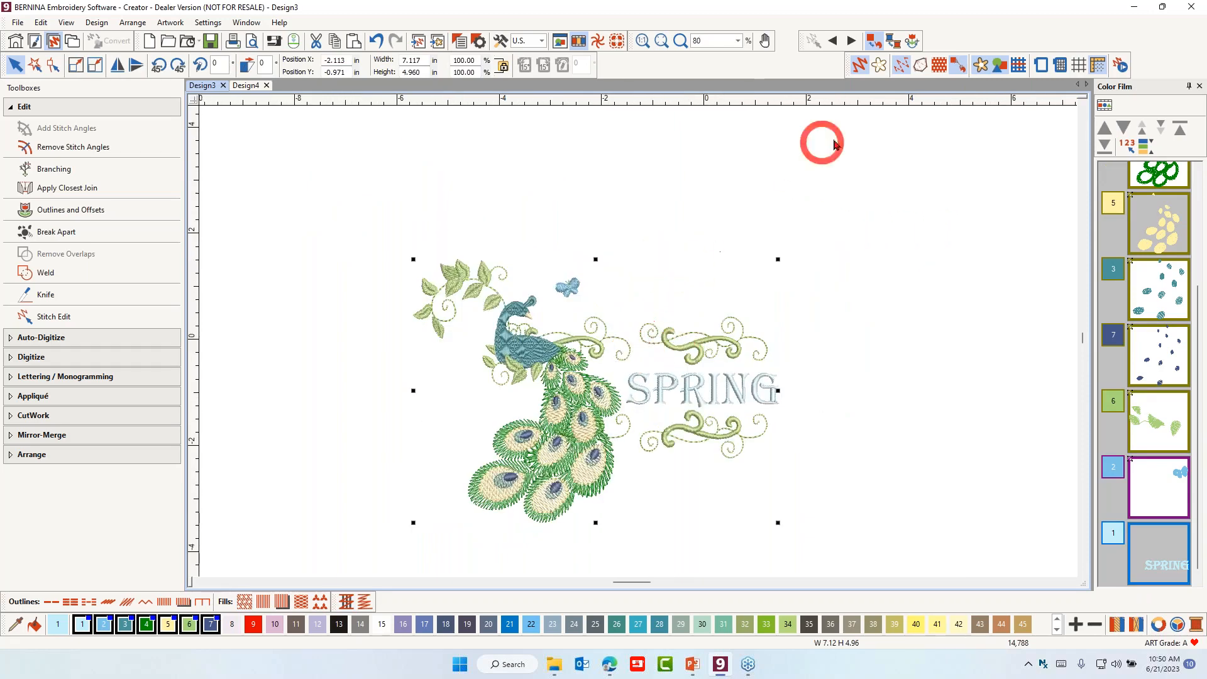
{"action": "left_click", "coordinate": [1040, 64]}
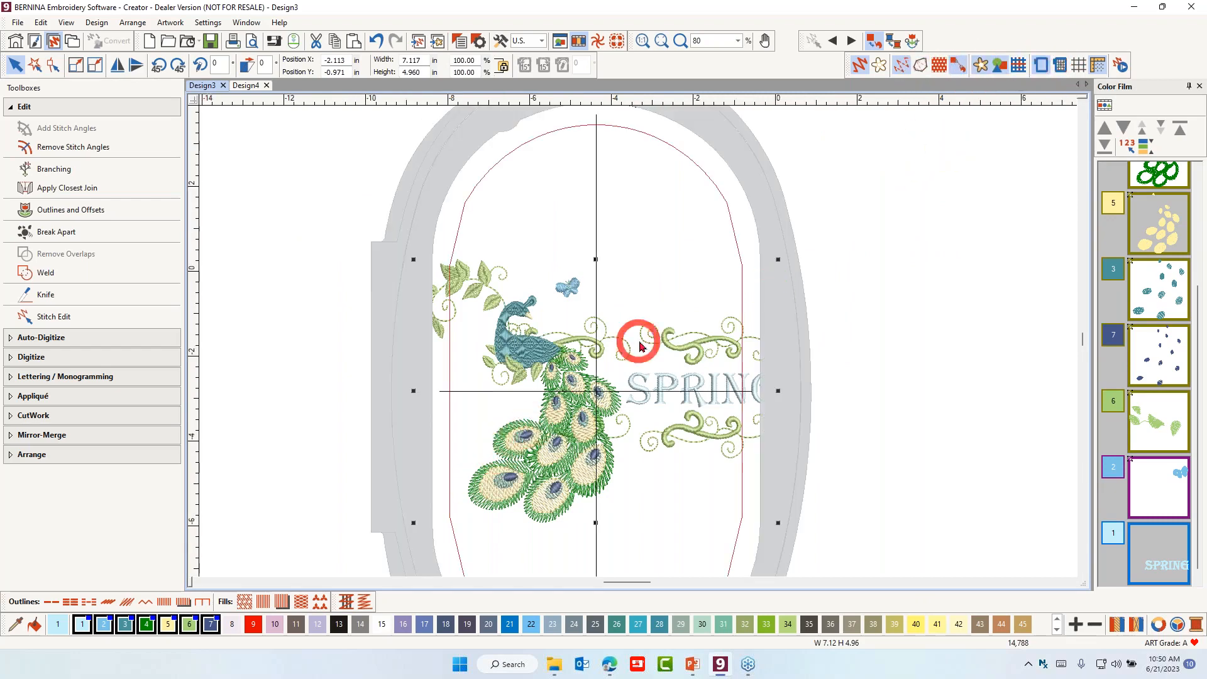
{"action": "scroll", "coordinate": [639, 345], "scroll_direction": "down", "scroll_amount": 2}
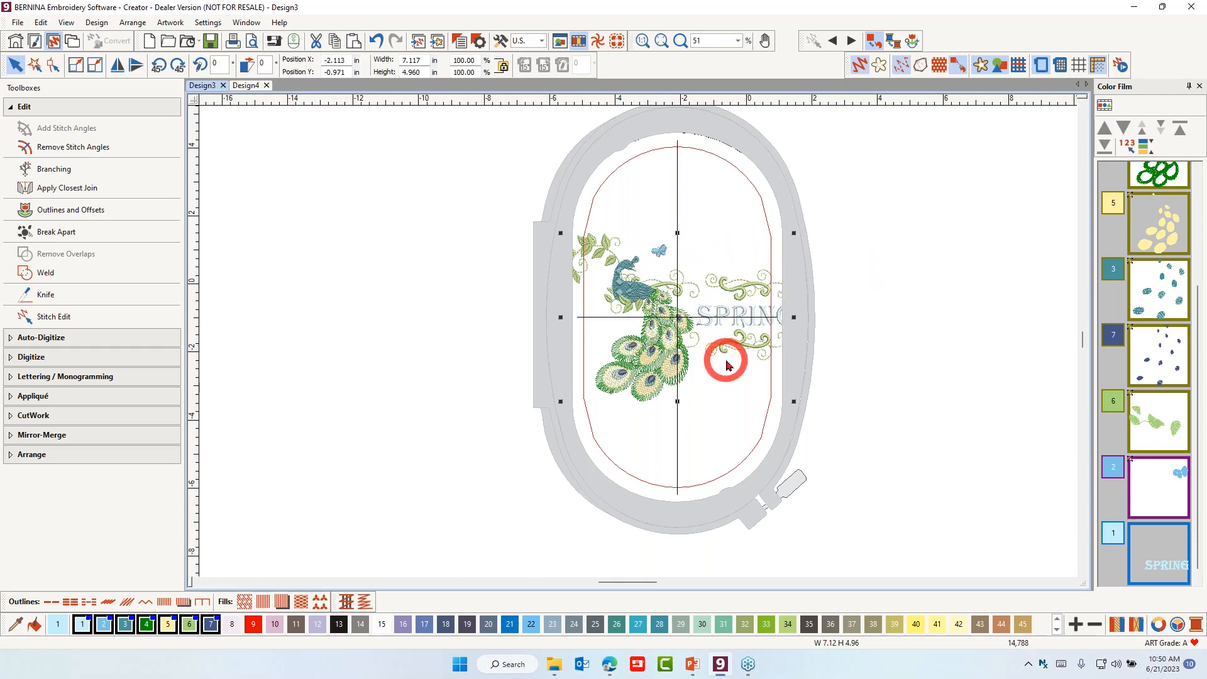
{"action": "left_click", "coordinate": [886, 178]}
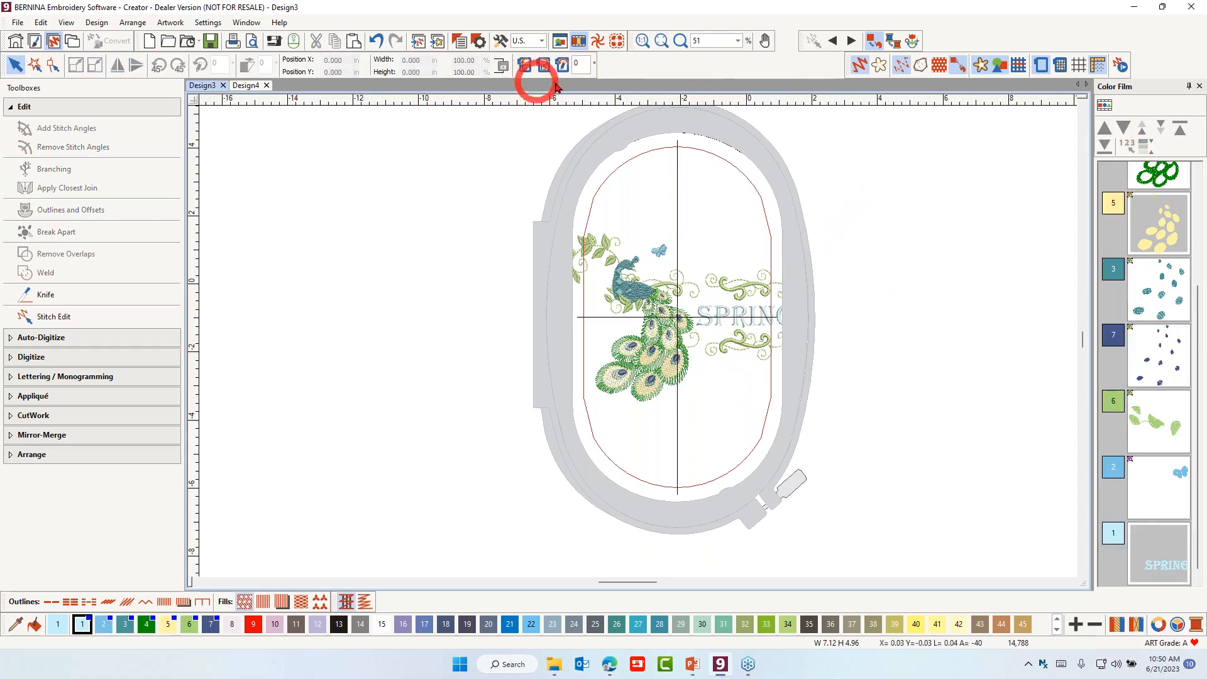
{"action": "left_click", "coordinate": [585, 63]}
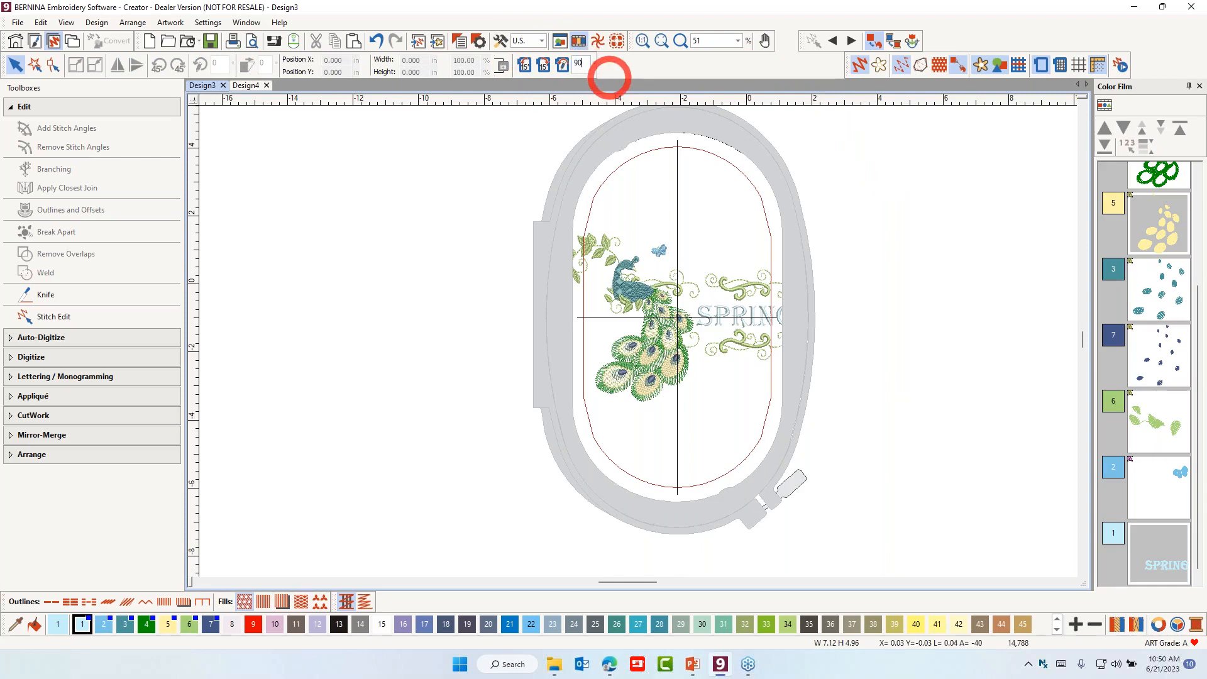
{"action": "type", "text": "90"}
{"action": "key", "text": "Return"}
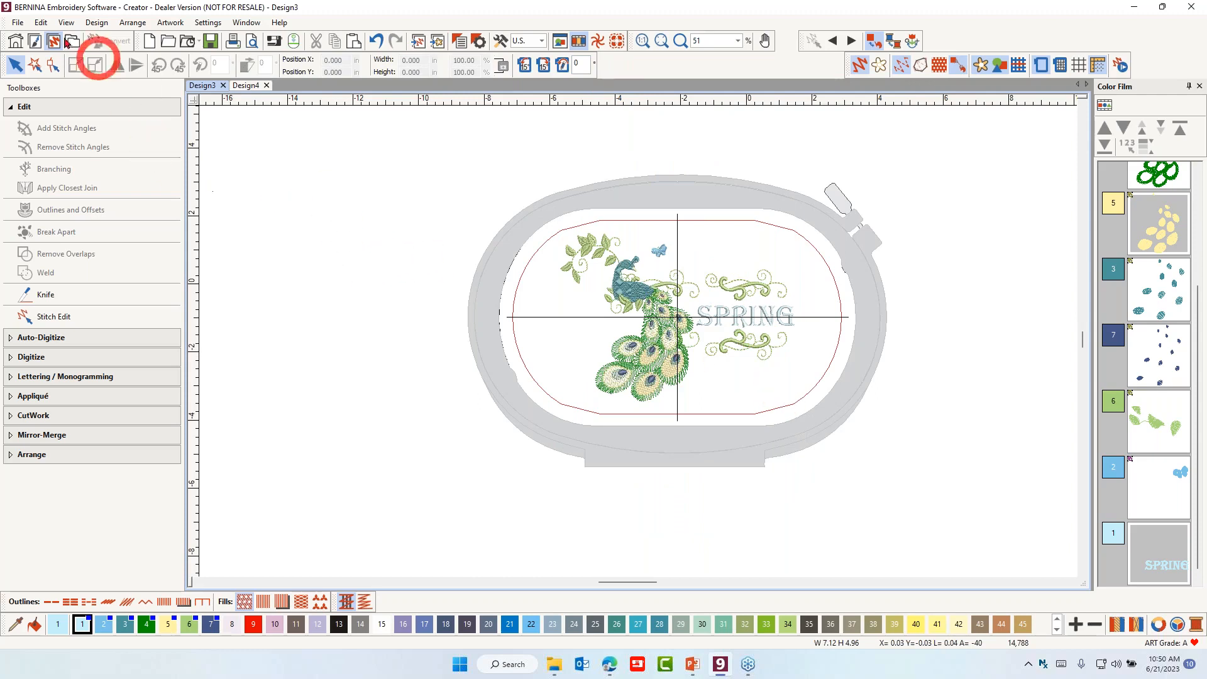
- Save the design to the Desktop as Editing Webinar in the BERNINA All-in-One V9 (ART90) format
{"action": "left_click", "coordinate": [24, 26]}
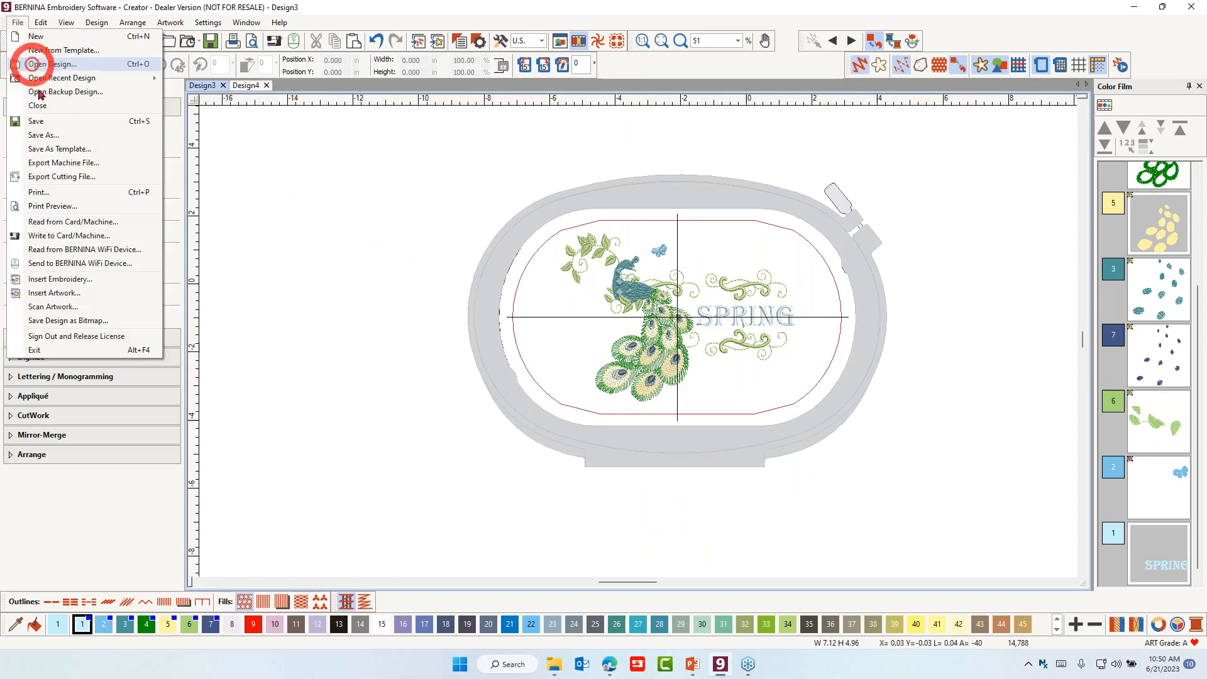
{"action": "left_click", "coordinate": [46, 135]}
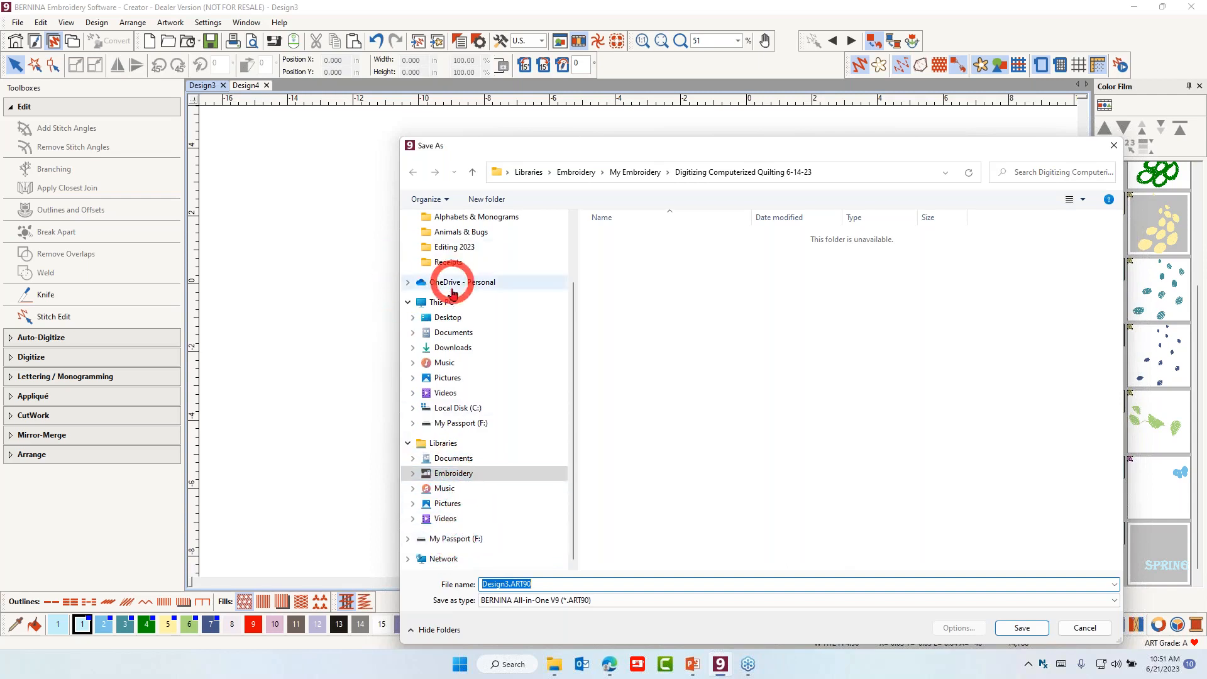
{"action": "left_click", "coordinate": [443, 317]}
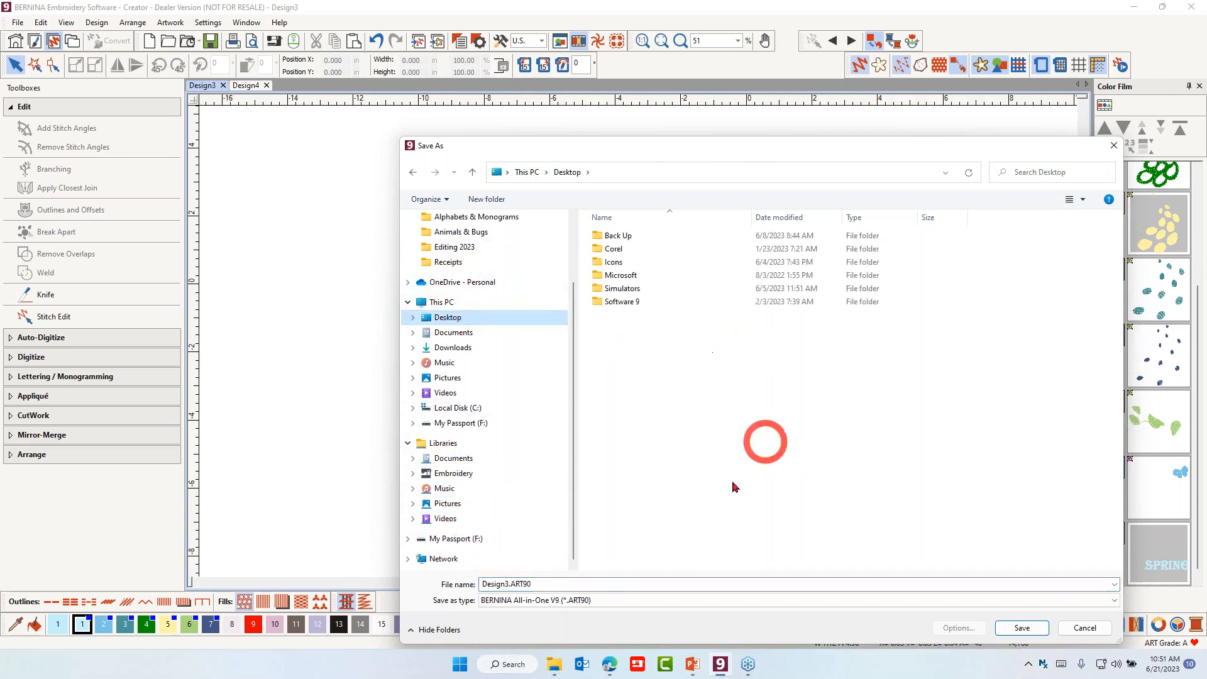
{"action": "left_click", "coordinate": [557, 582]}
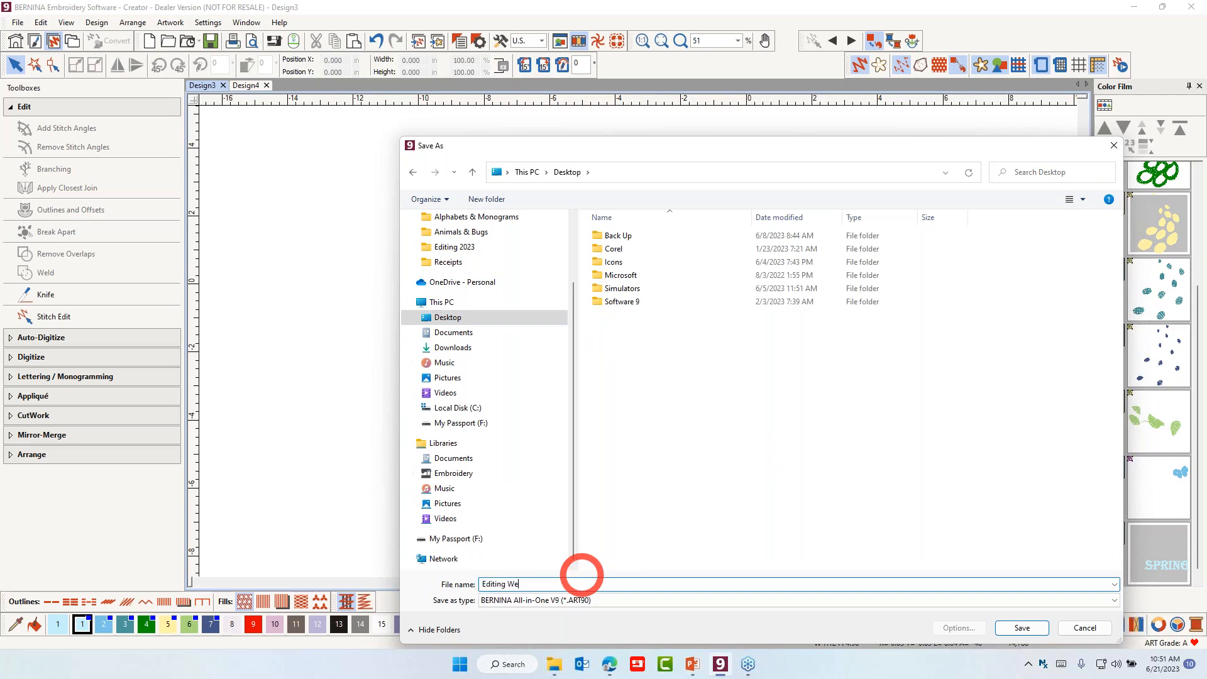
{"action": "left_click", "coordinate": [1020, 627]}
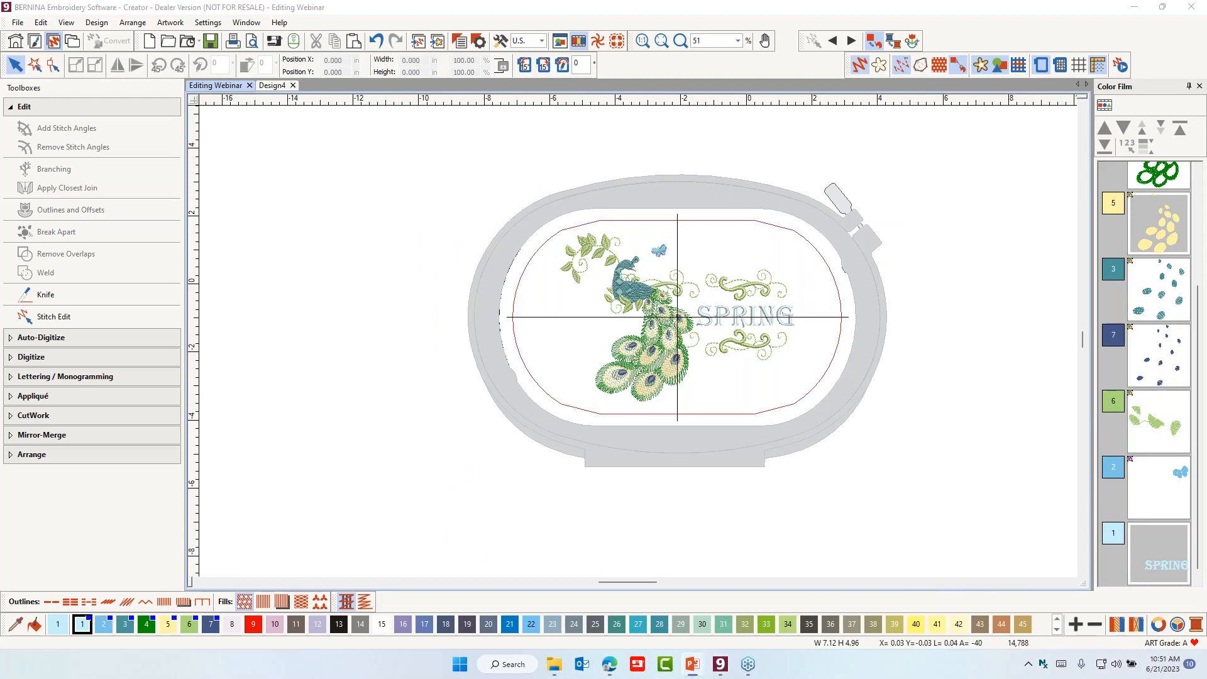
{"action": "key", "text": "alt+Tab"}
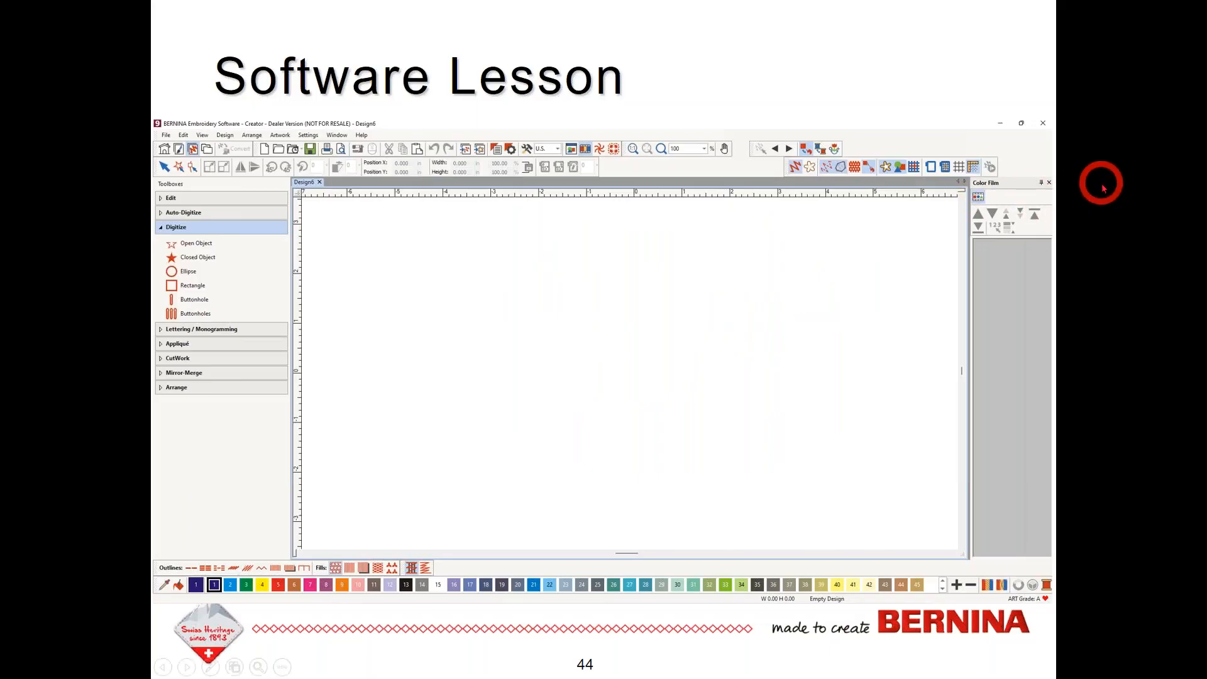
{"action": "left_click", "coordinate": [1102, 185]}
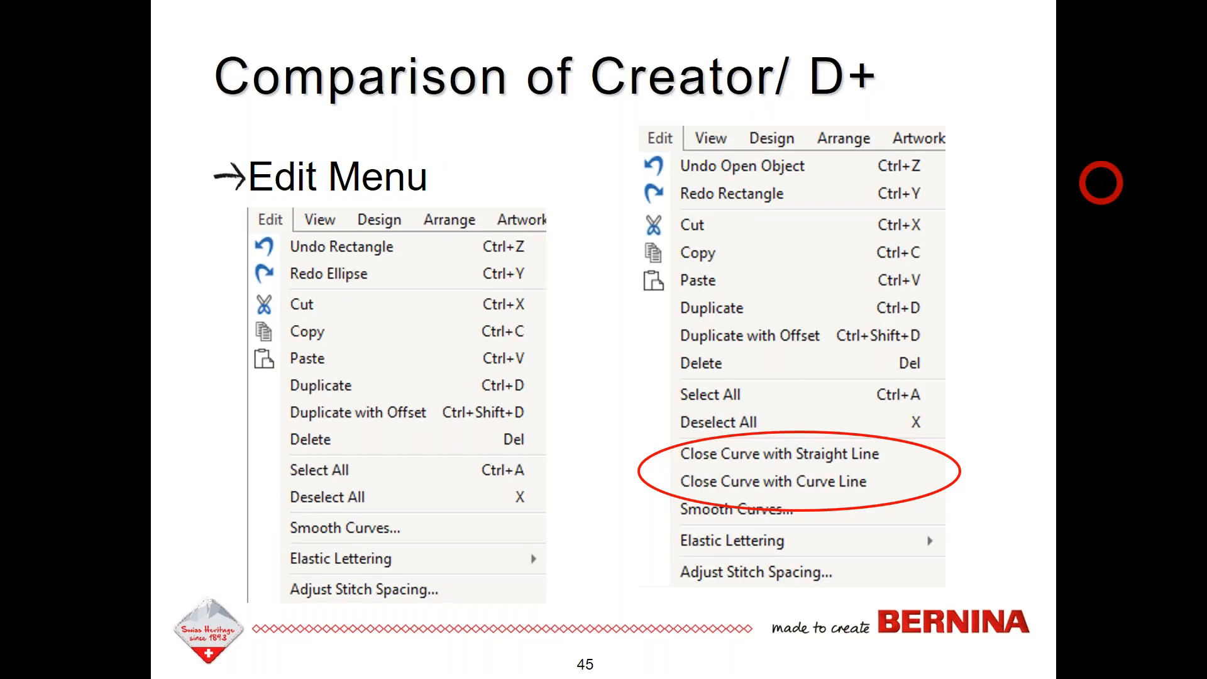
{"action": "key", "text": "Right"}
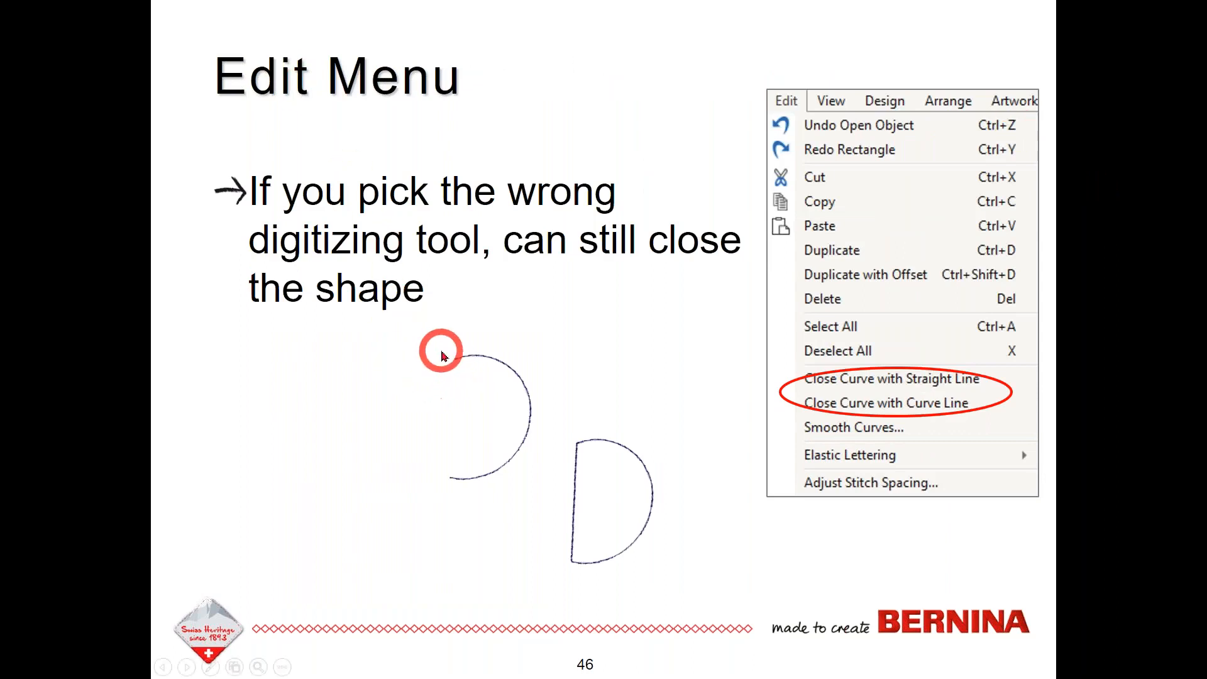
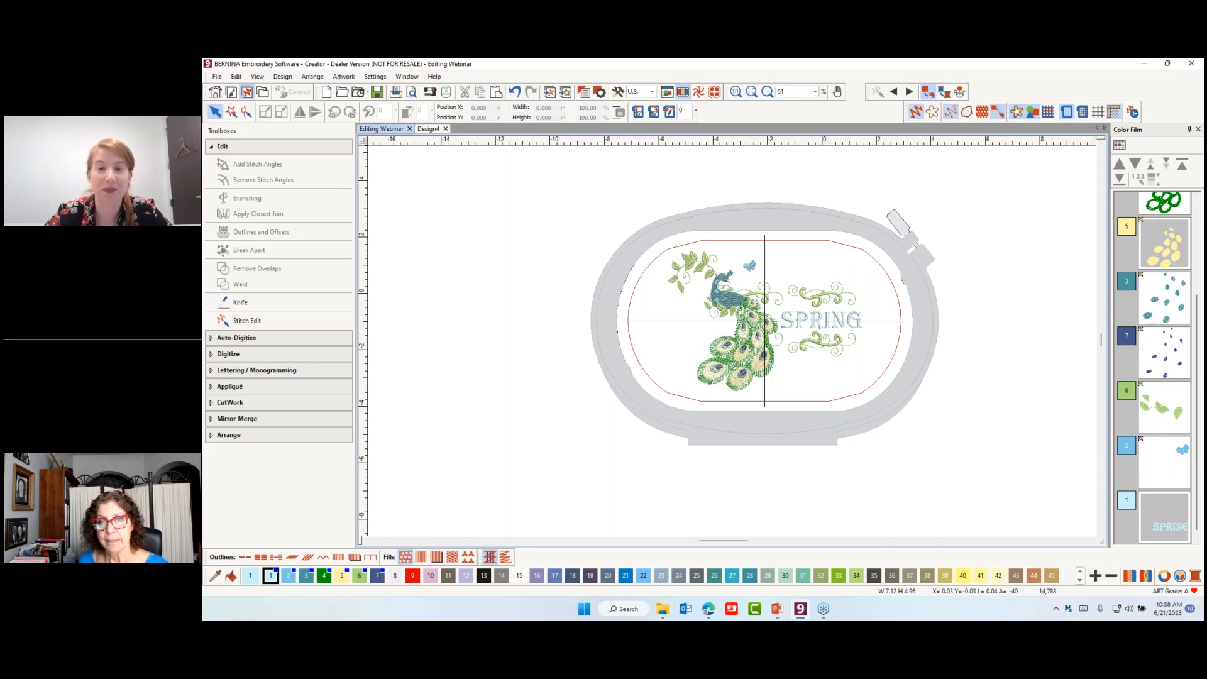
- Reshape the letter G of SPRING by pulling the tip of its upper serif up and to the right
{"action": "scroll", "coordinate": [852, 350], "scroll_direction": "up", "scroll_amount": 5}
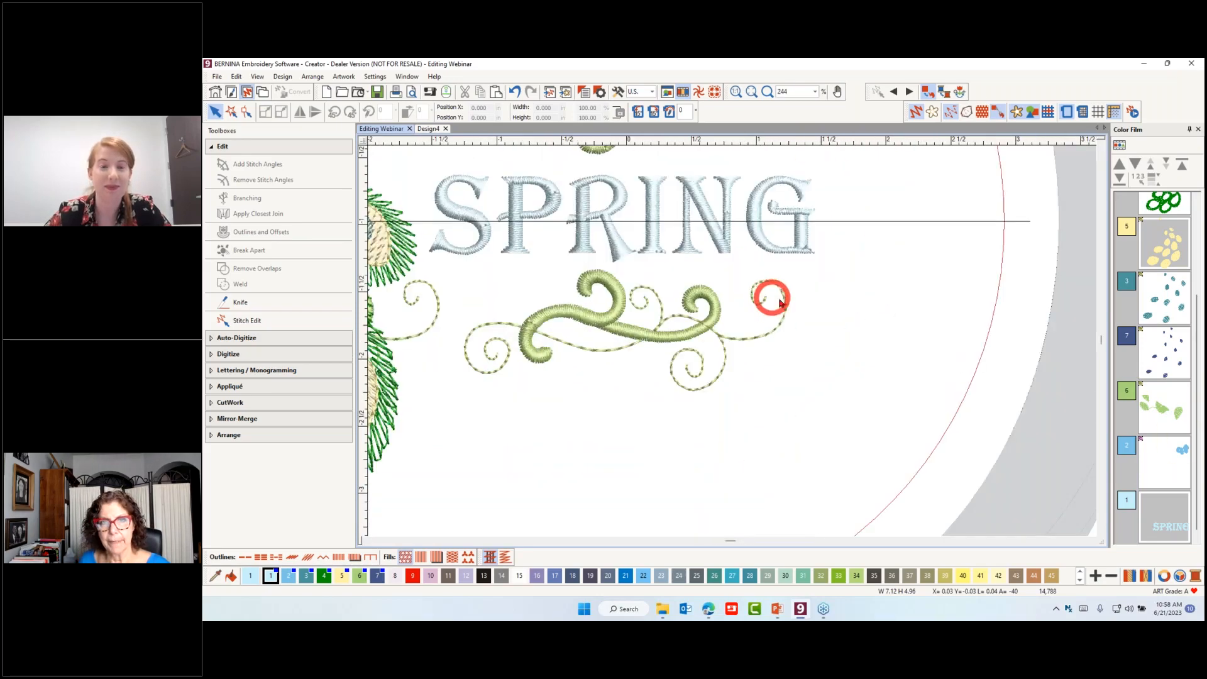
{"action": "left_click", "coordinate": [793, 250]}
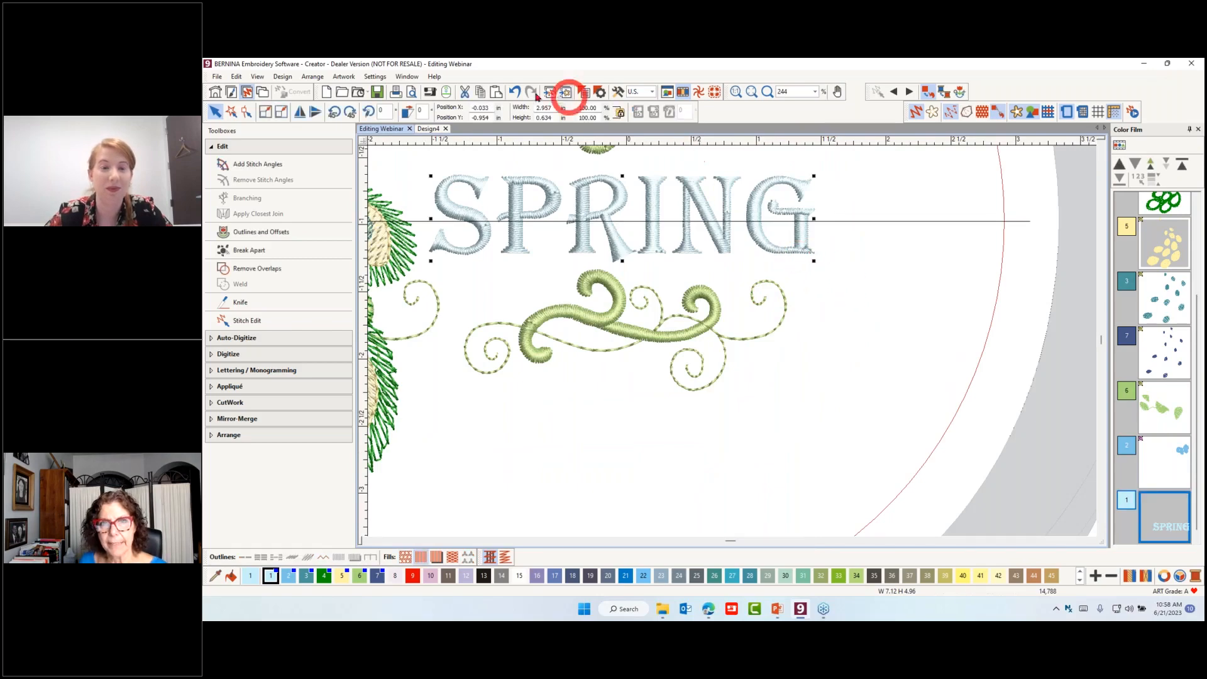
{"action": "left_click", "coordinate": [247, 112]}
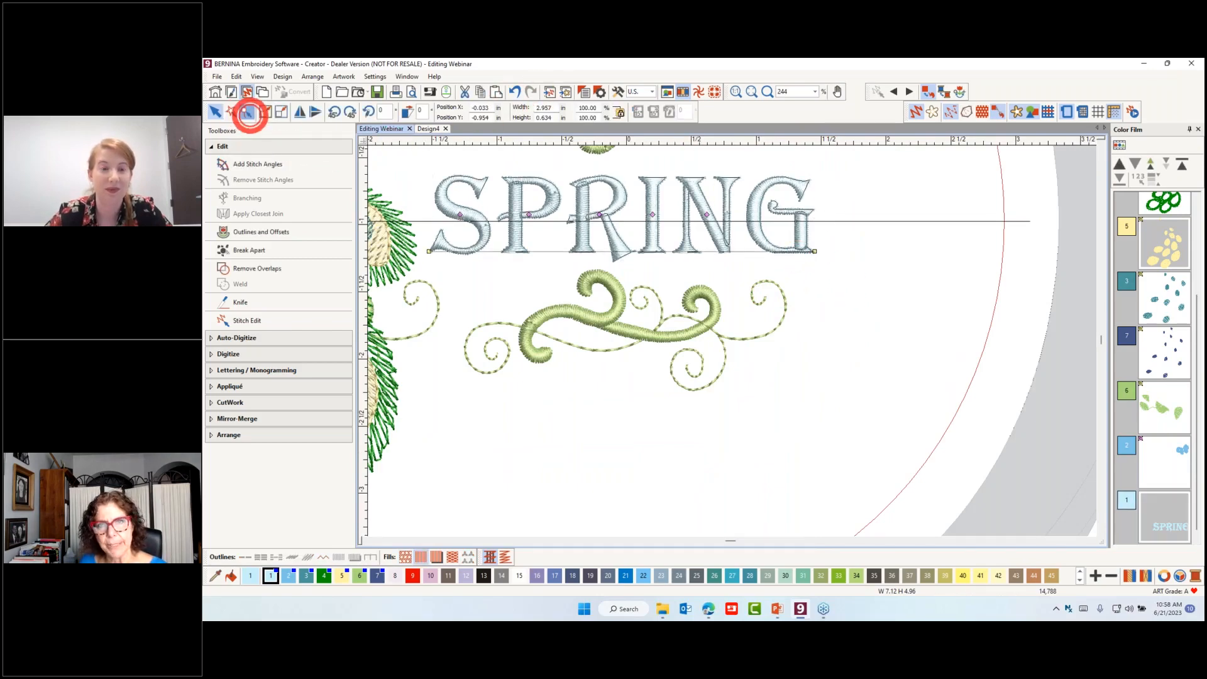
{"action": "left_click", "coordinate": [789, 181]}
{"action": "scroll", "coordinate": [808, 197], "scroll_direction": "up", "scroll_amount": 2}
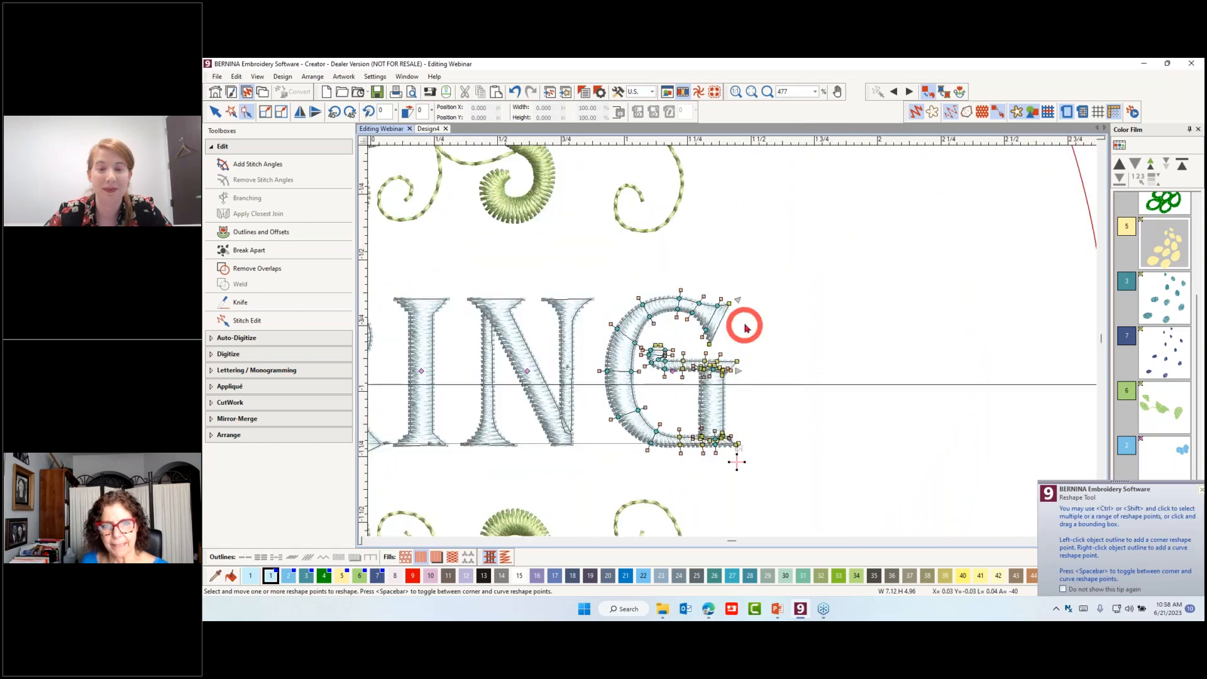
{"action": "left_click_drag", "start_coordinate": [729, 304], "coordinate": [745, 284]}
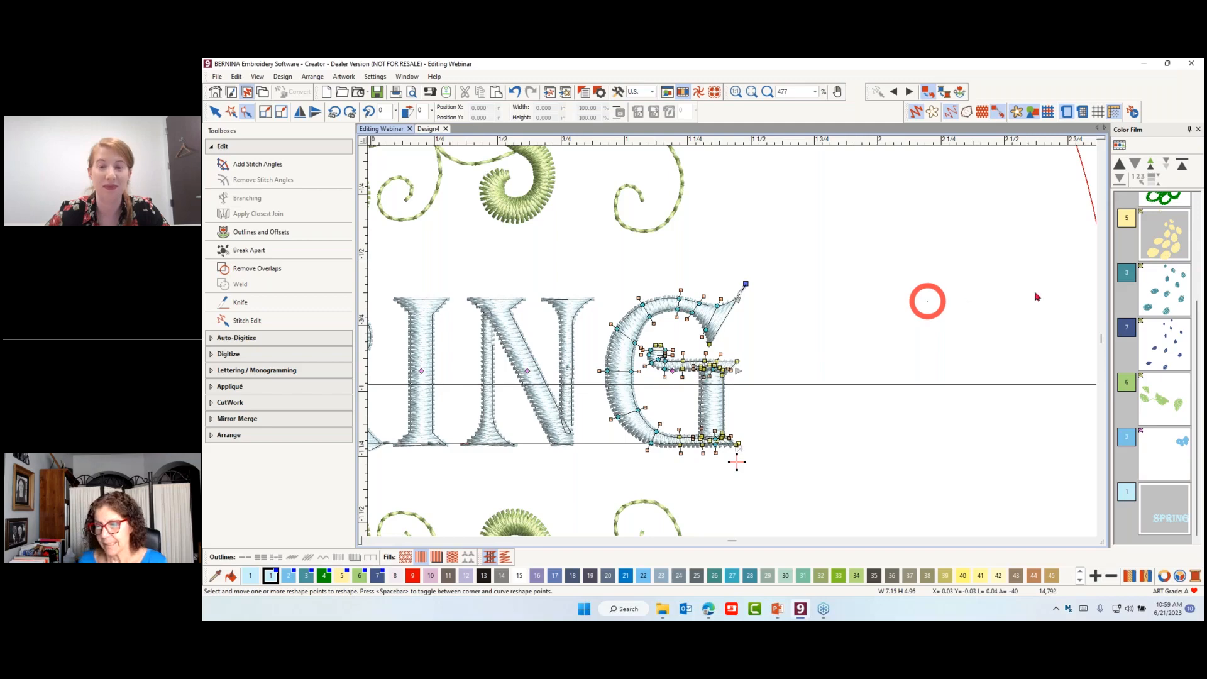
- Open the design's thread color properties and look through the available thread charts, keeping Isacord 40
{"action": "left_click", "coordinate": [1180, 575]}
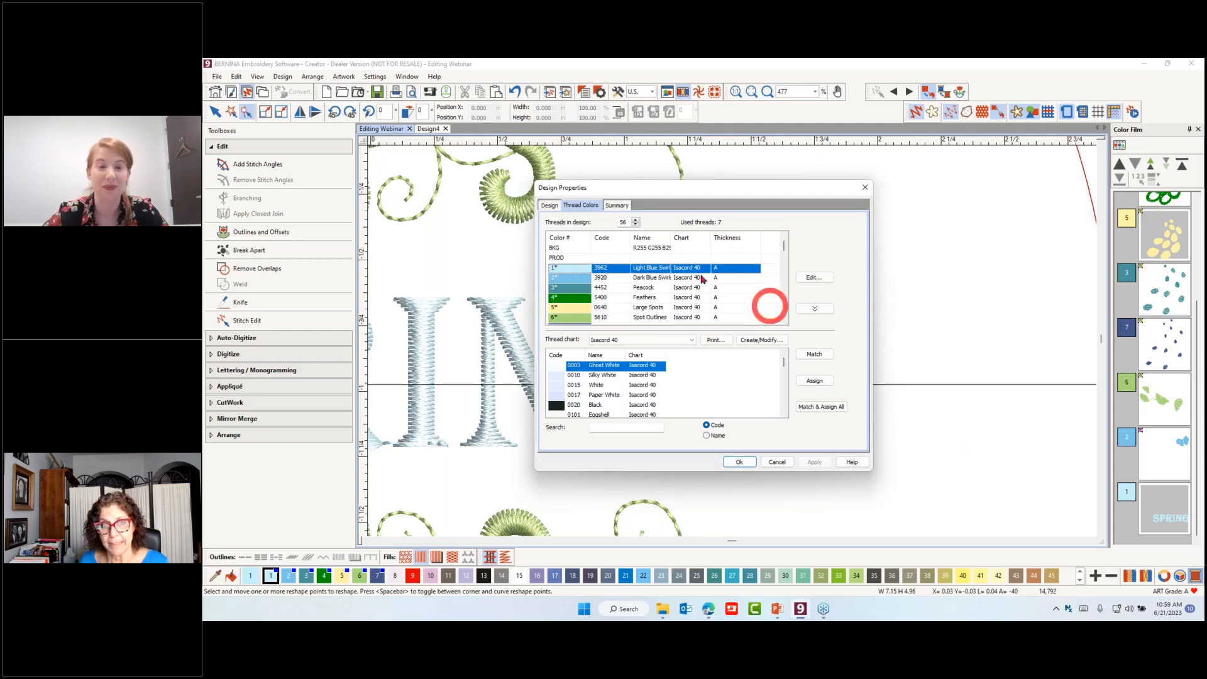
{"action": "left_click", "coordinate": [692, 339]}
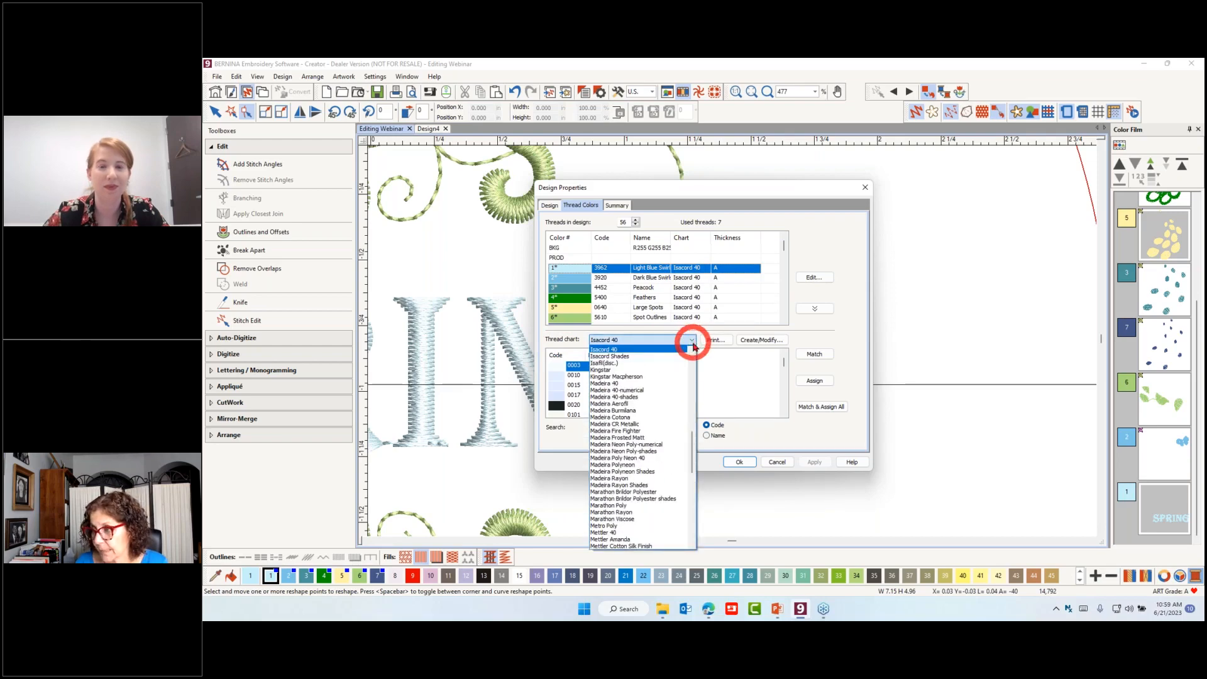
{"action": "left_click", "coordinate": [904, 258]}
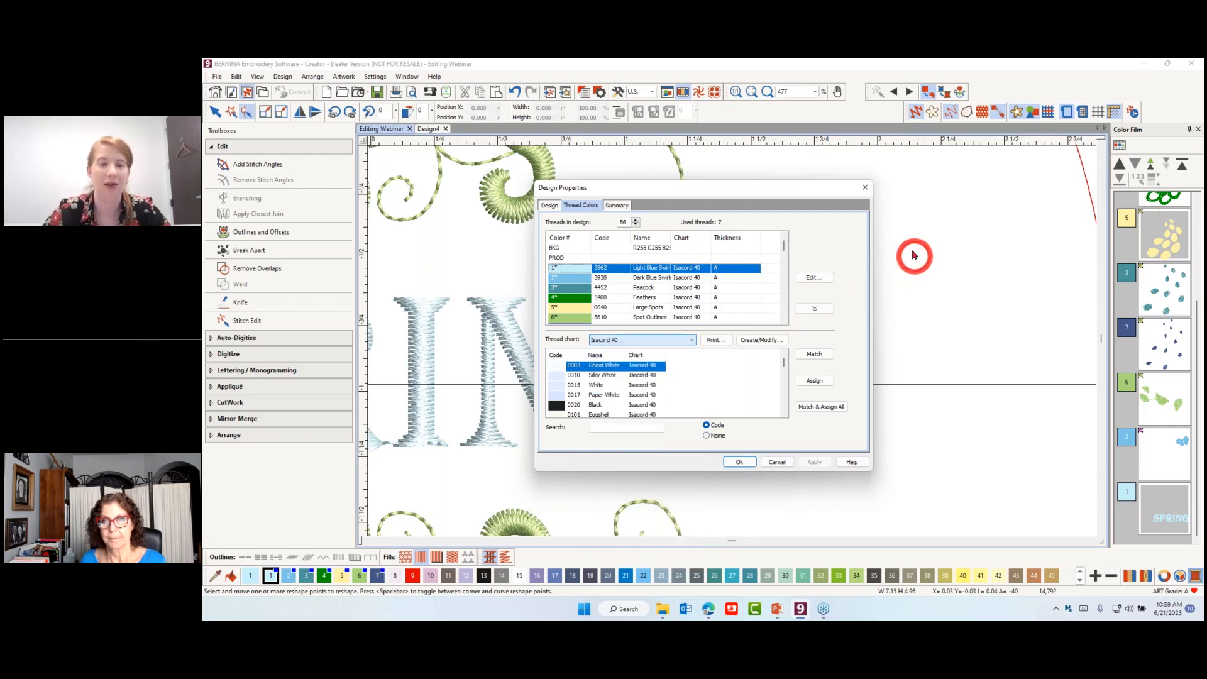
- Close the design properties and examine the whole design and the stitching of the peacock's tail feathers
{"action": "left_click", "coordinate": [863, 188]}
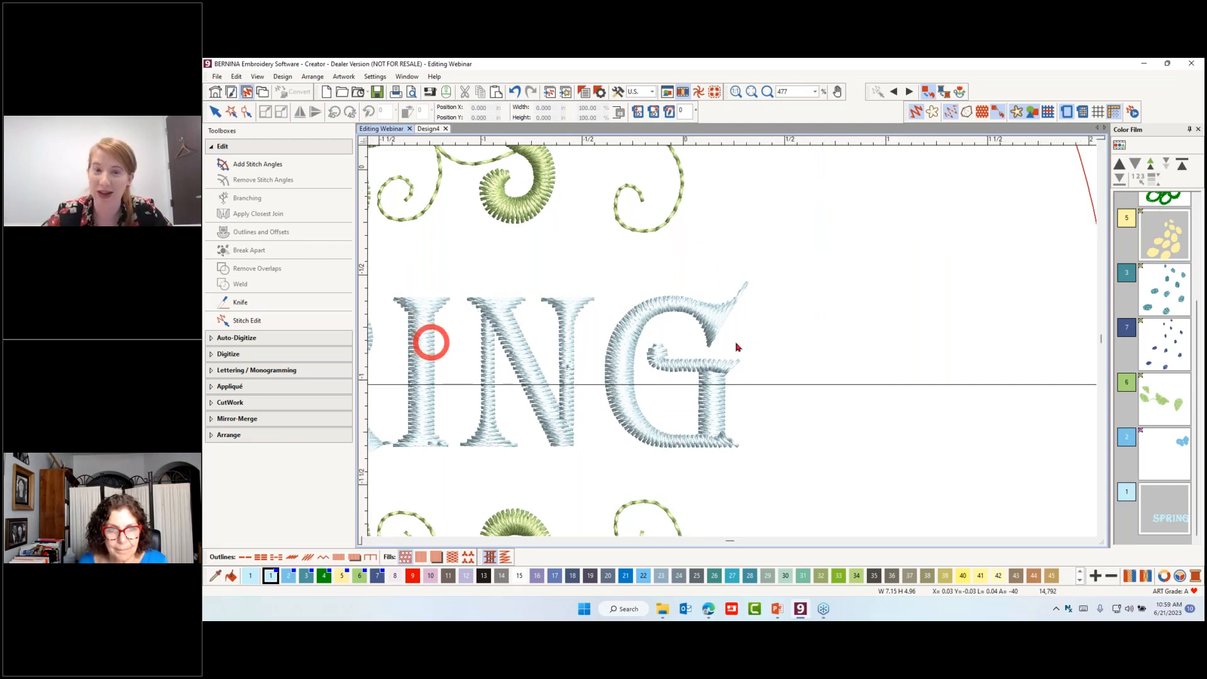
{"action": "scroll", "coordinate": [735, 346], "scroll_direction": "down", "scroll_amount": 2}
{"action": "scroll", "coordinate": [735, 345], "scroll_direction": "down", "scroll_amount": 4}
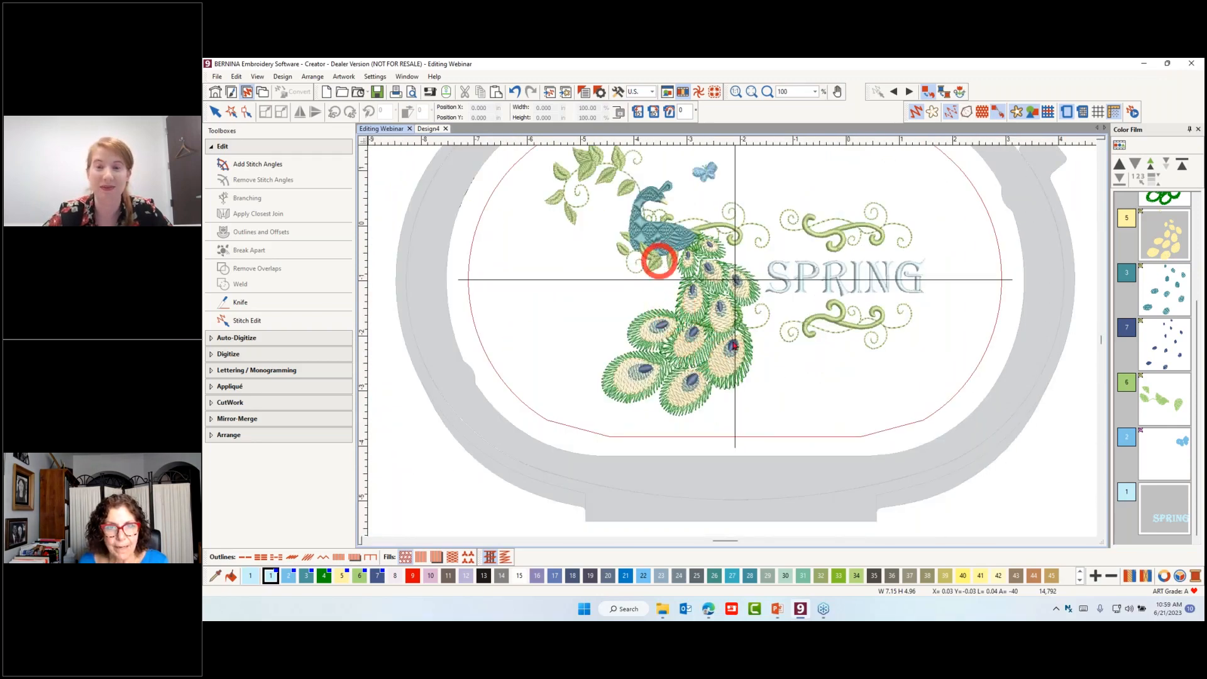
{"action": "scroll", "coordinate": [732, 342], "scroll_direction": "up", "scroll_amount": 1}
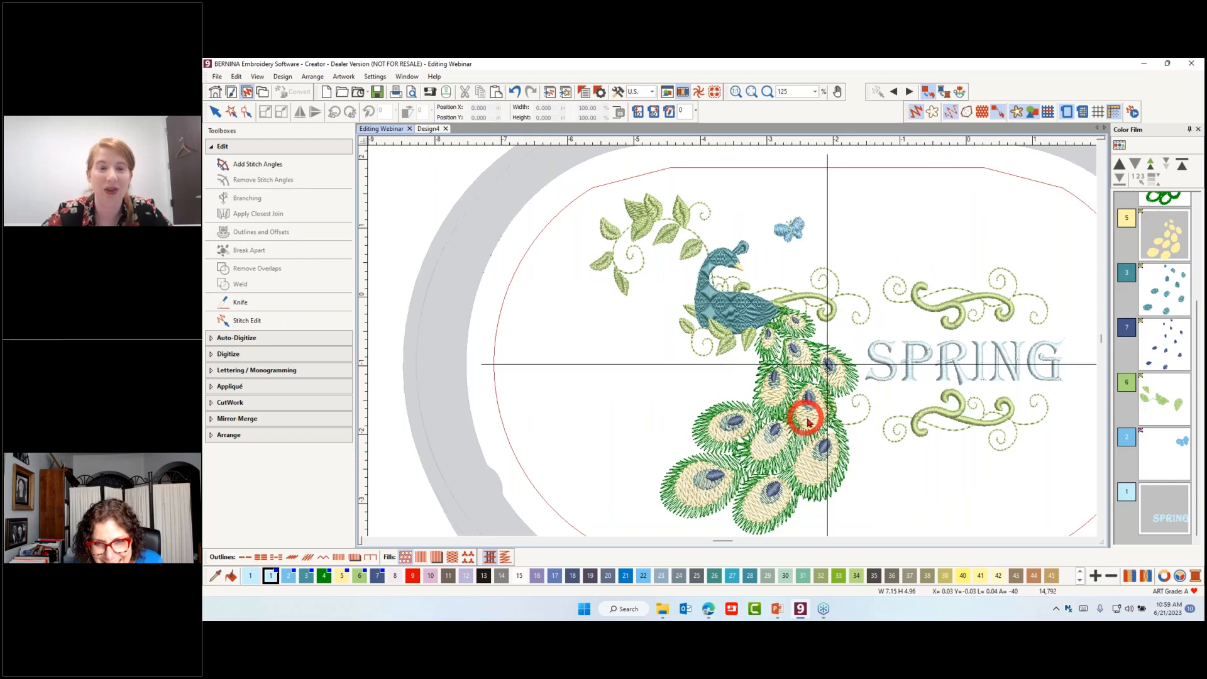
{"action": "scroll", "coordinate": [733, 345], "scroll_direction": "up", "scroll_amount": 5}
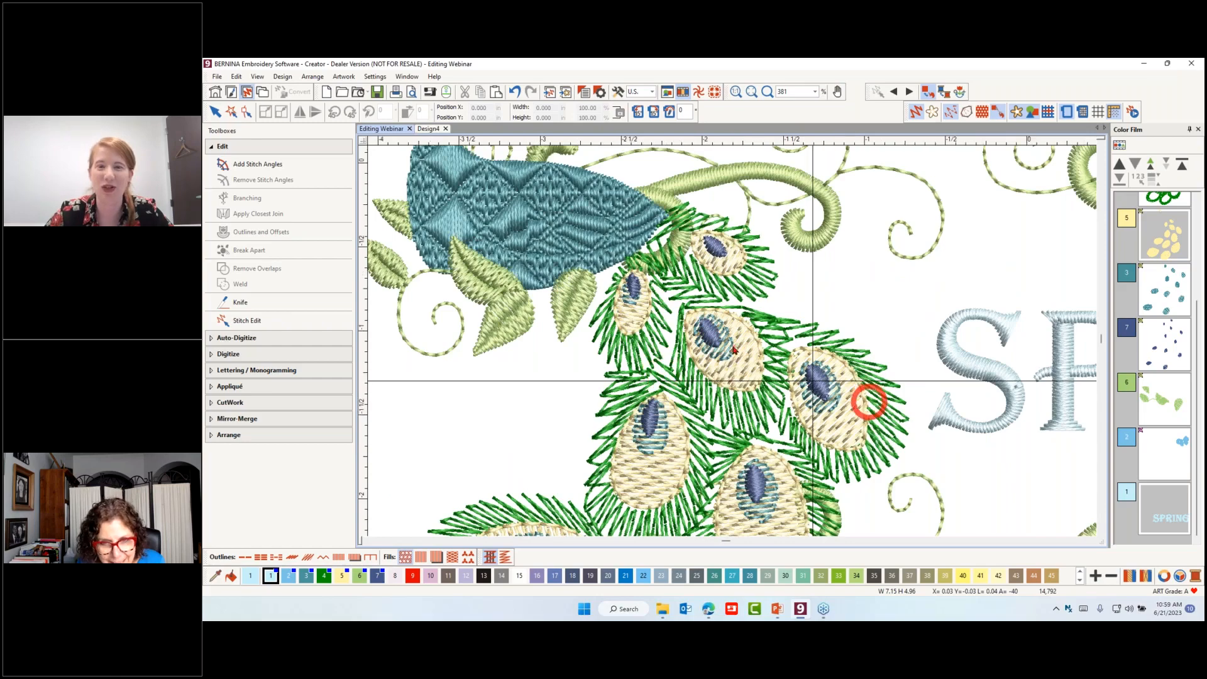
{"action": "scroll", "coordinate": [708, 420], "scroll_direction": "down", "scroll_amount": 1}
{"action": "scroll", "coordinate": [709, 420], "scroll_direction": "down", "scroll_amount": 3}
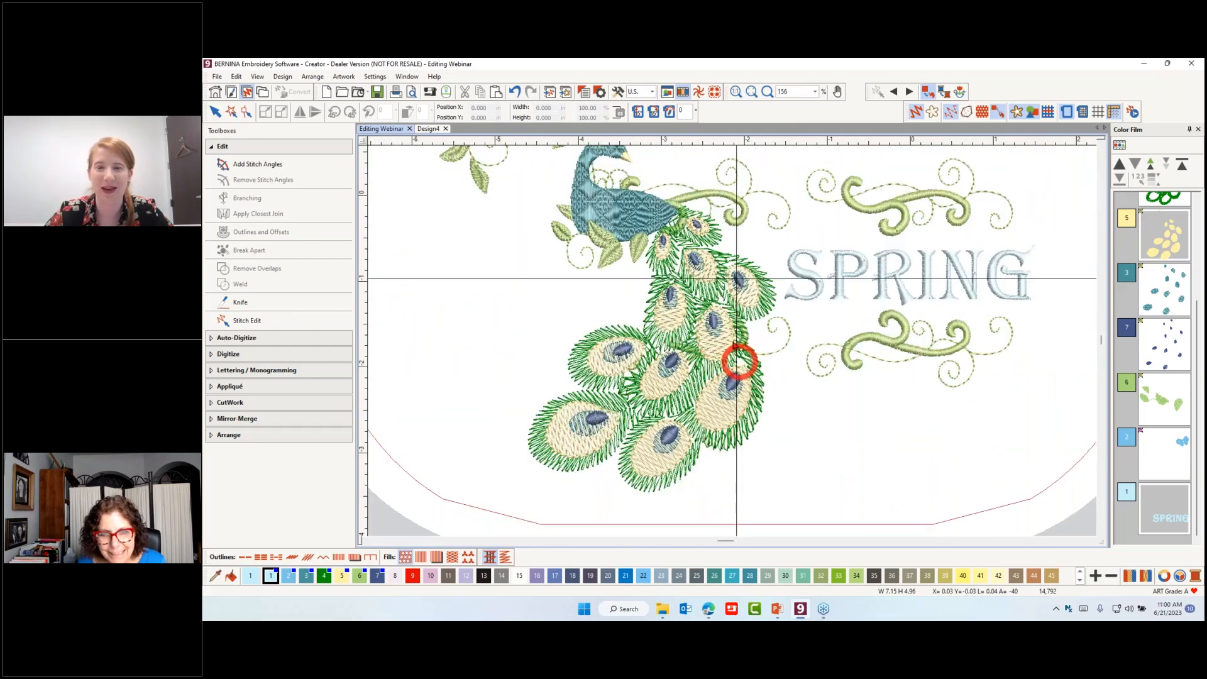
- Reshape the green fringe of the lower tail feather nearest SPRING, pulling its inner points outward to fill the gap above the feather's tip
{"action": "scroll", "coordinate": [734, 344], "scroll_direction": "up", "scroll_amount": 8}
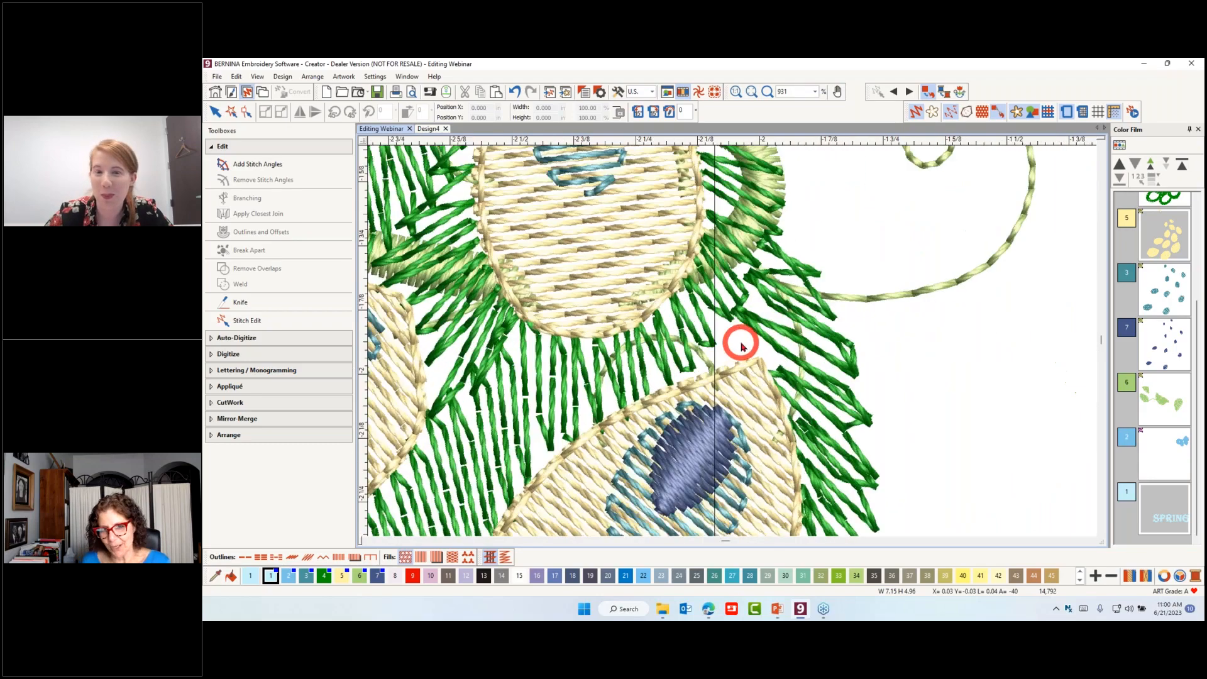
{"action": "left_click", "coordinate": [963, 332]}
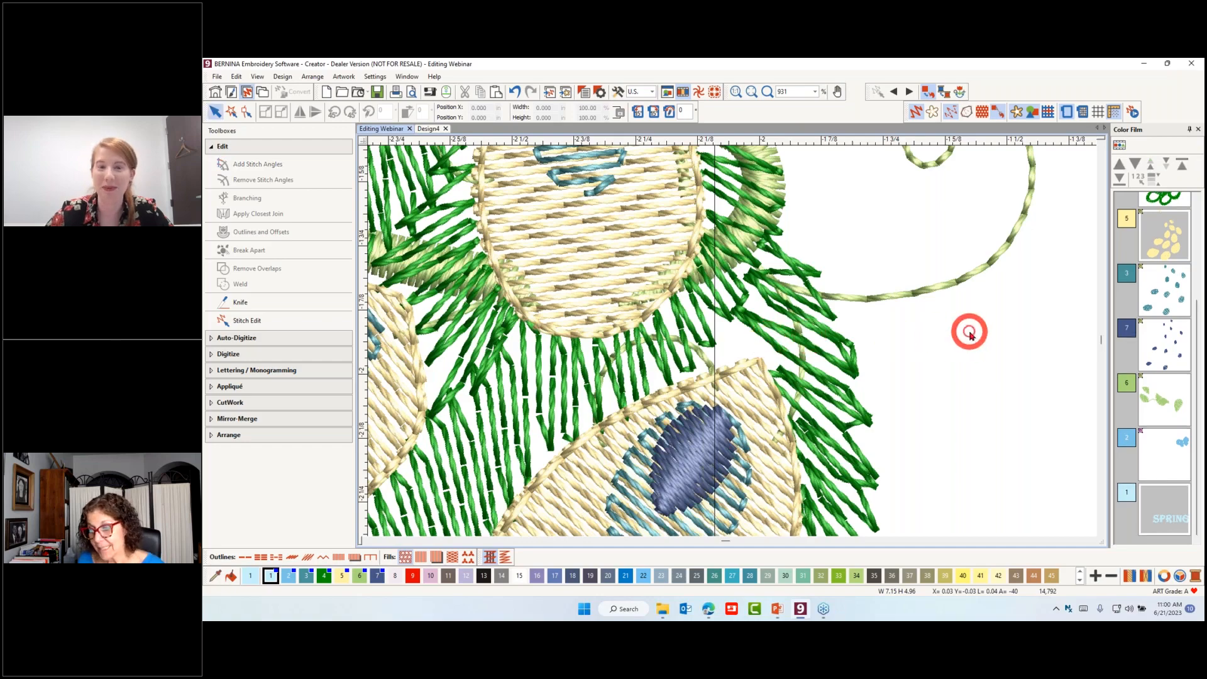
{"action": "left_click", "coordinate": [785, 355]}
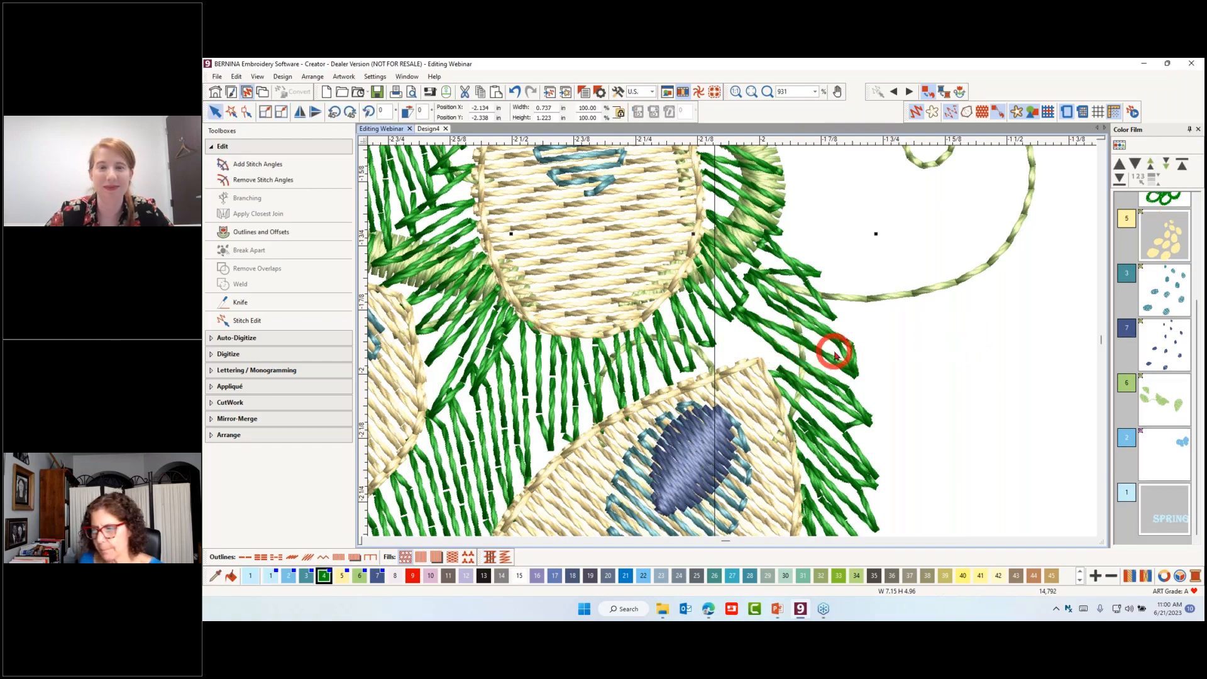
{"action": "key", "text": "t"}
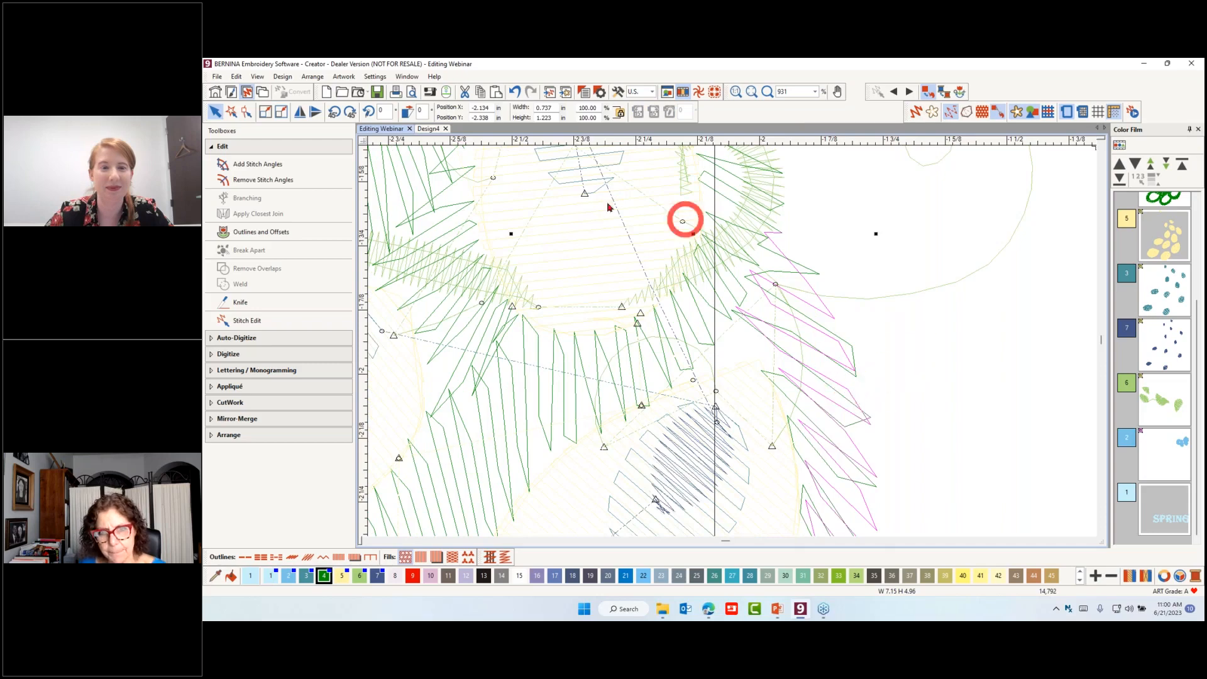
{"action": "left_click", "coordinate": [245, 111]}
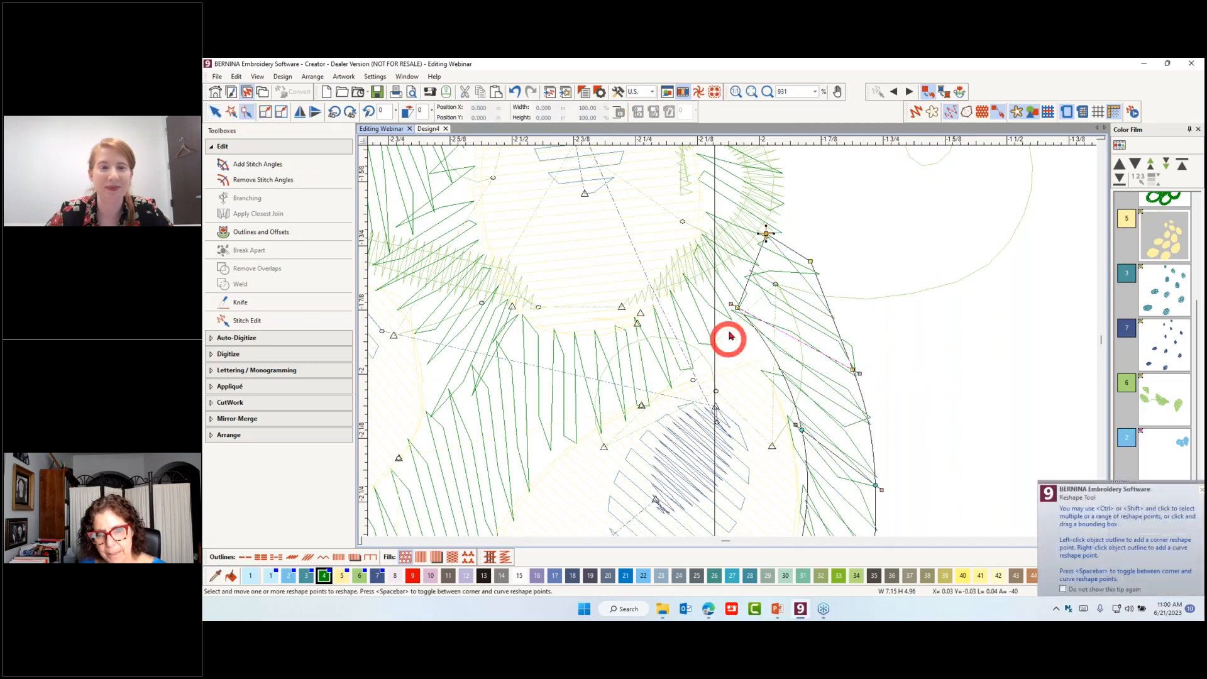
{"action": "left_click_drag", "start_coordinate": [736, 308], "coordinate": [709, 337]}
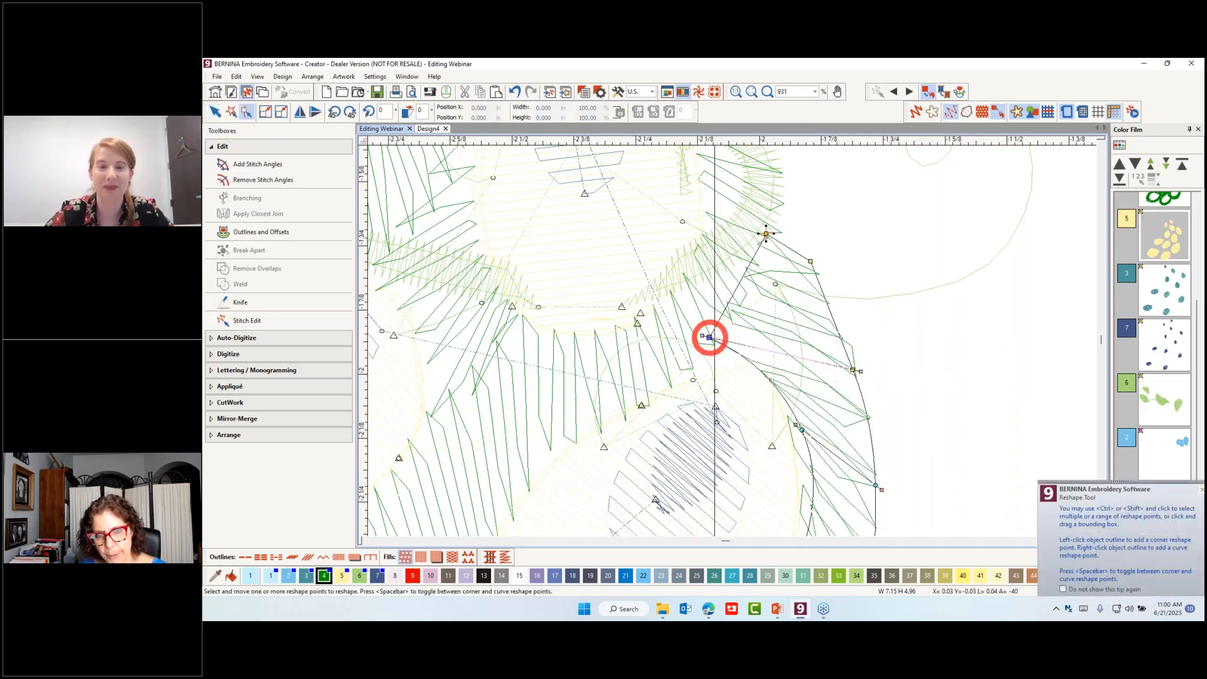
{"action": "left_click_drag", "start_coordinate": [801, 431], "coordinate": [795, 432]}
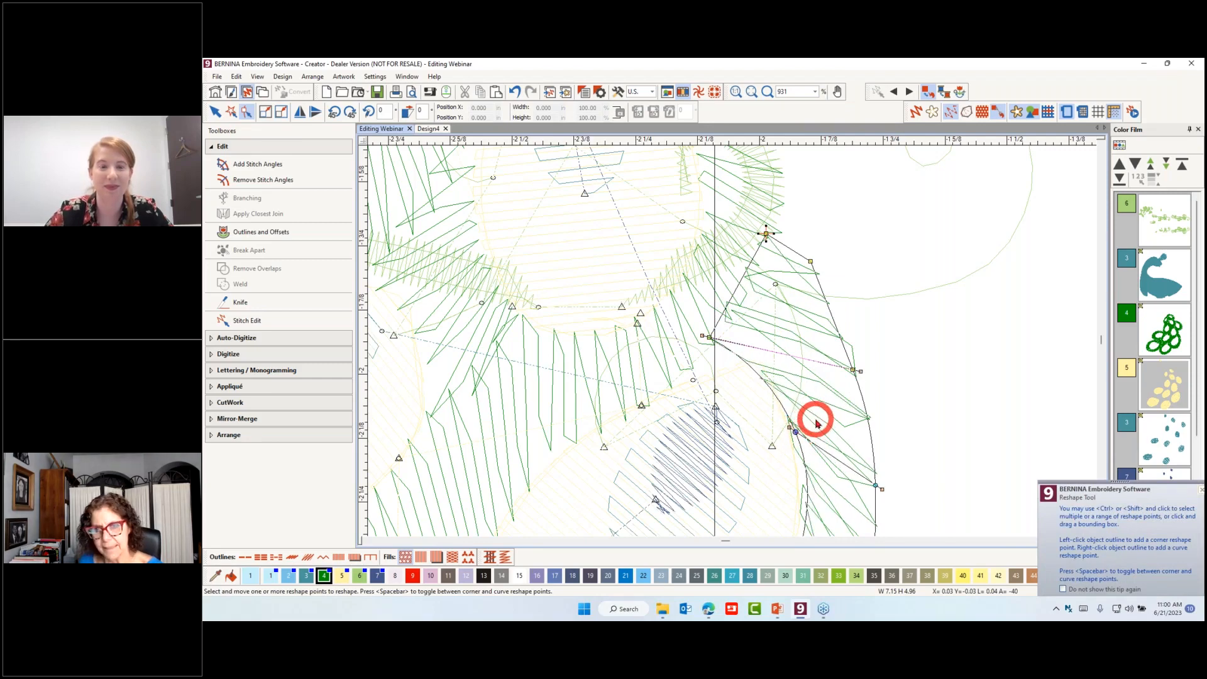
{"action": "left_click", "coordinate": [699, 348]}
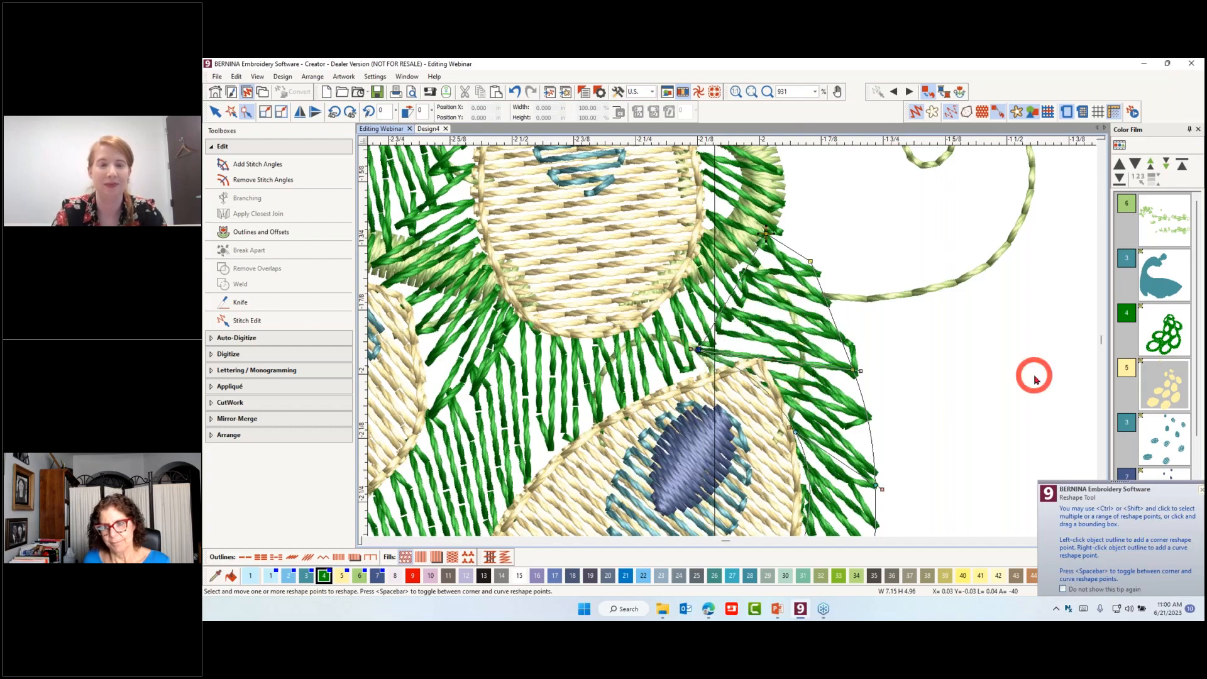
{"action": "scroll", "coordinate": [1031, 372], "scroll_direction": "down", "scroll_amount": 4}
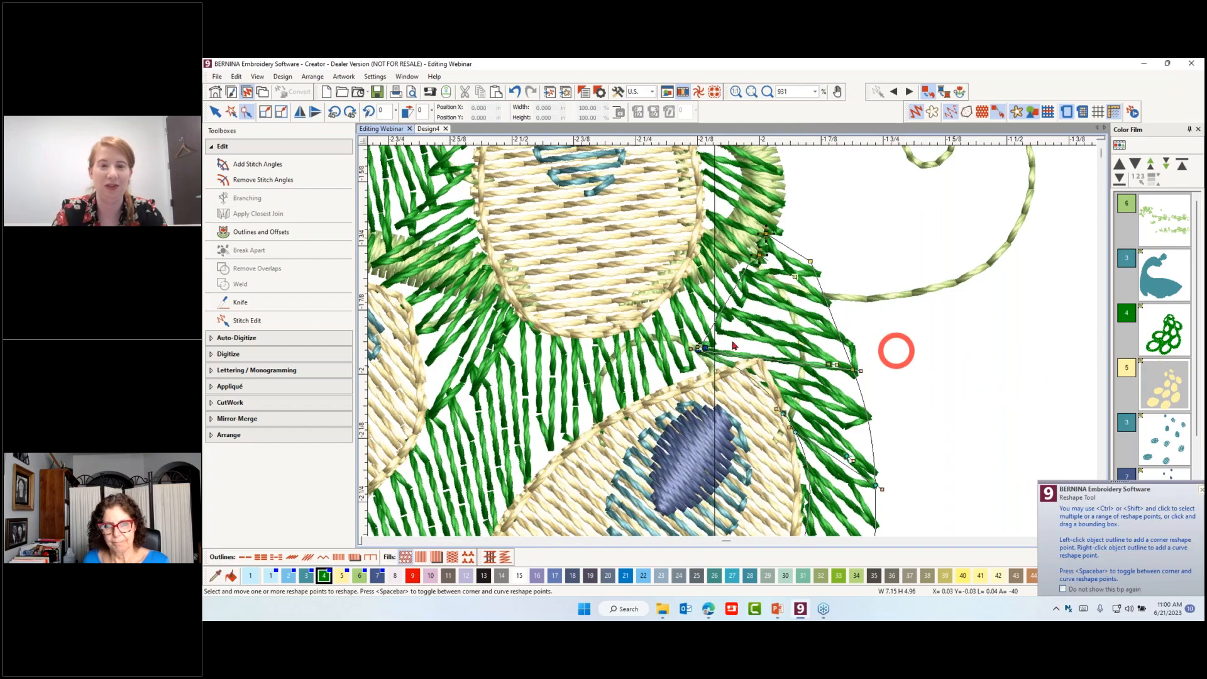
{"action": "scroll", "coordinate": [718, 344], "scroll_direction": "down", "scroll_amount": 3}
{"action": "left_click", "coordinate": [828, 397]}
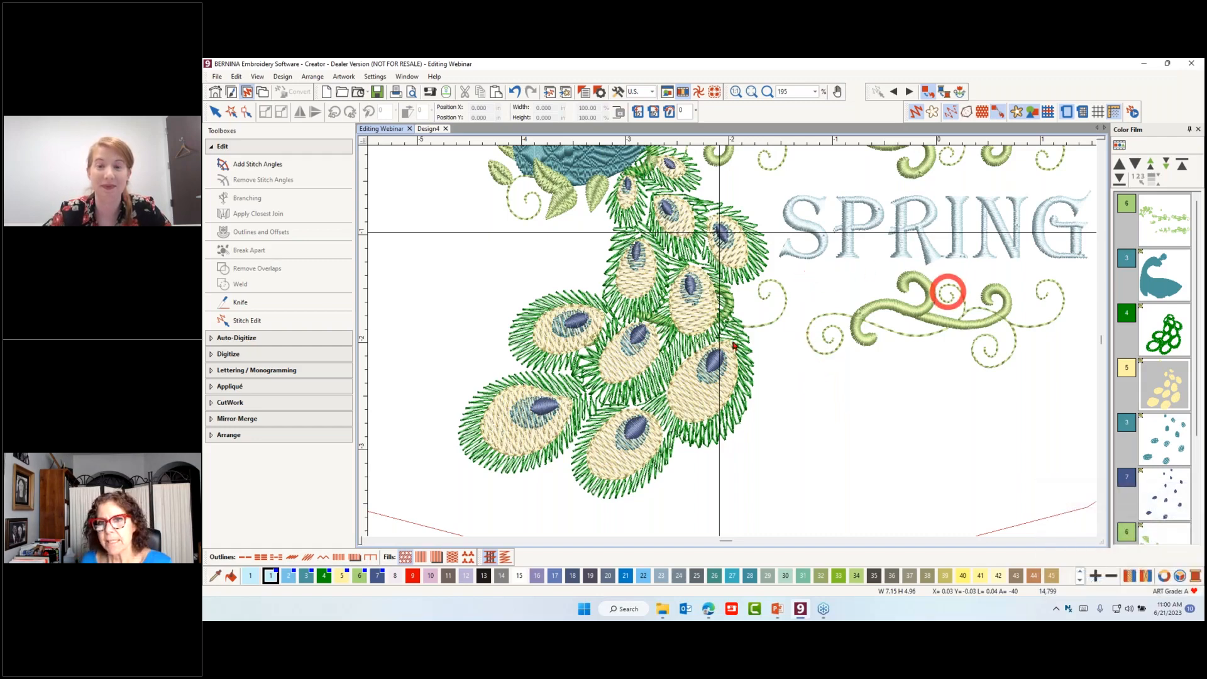
{"action": "scroll", "coordinate": [949, 291], "scroll_direction": "down", "scroll_amount": 2}
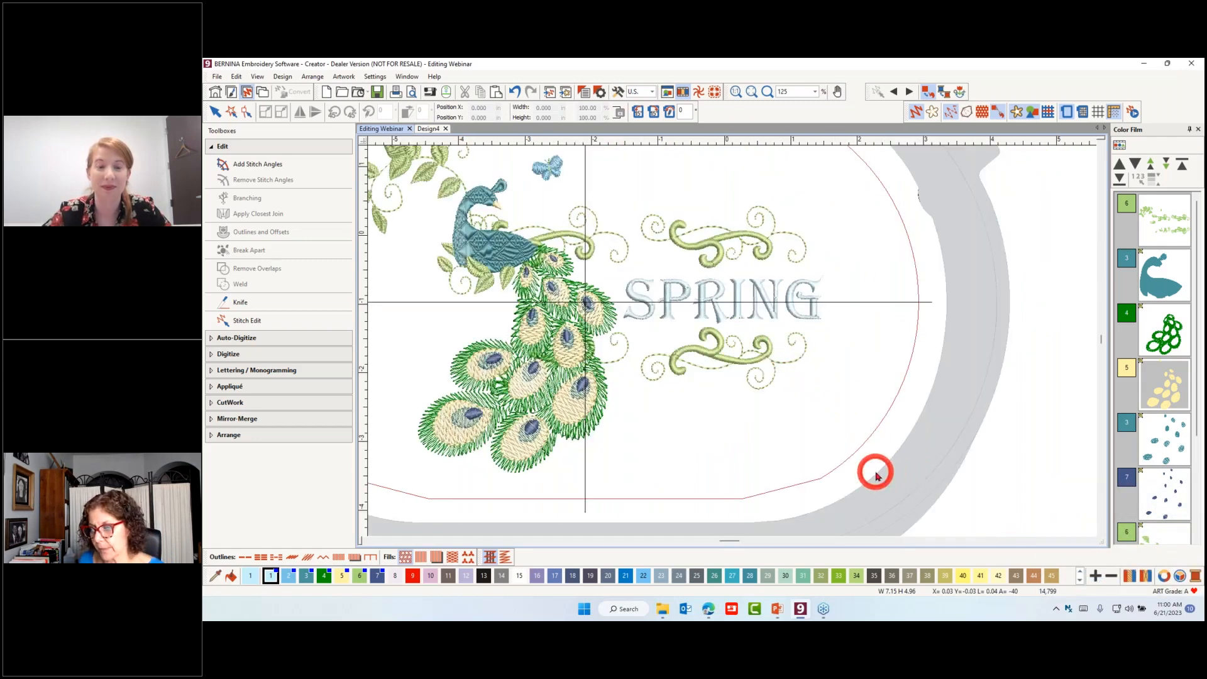
- Break the SPRING lettering apart into individual letters
{"action": "key", "text": "Escape"}
{"action": "left_click", "coordinate": [736, 311]}
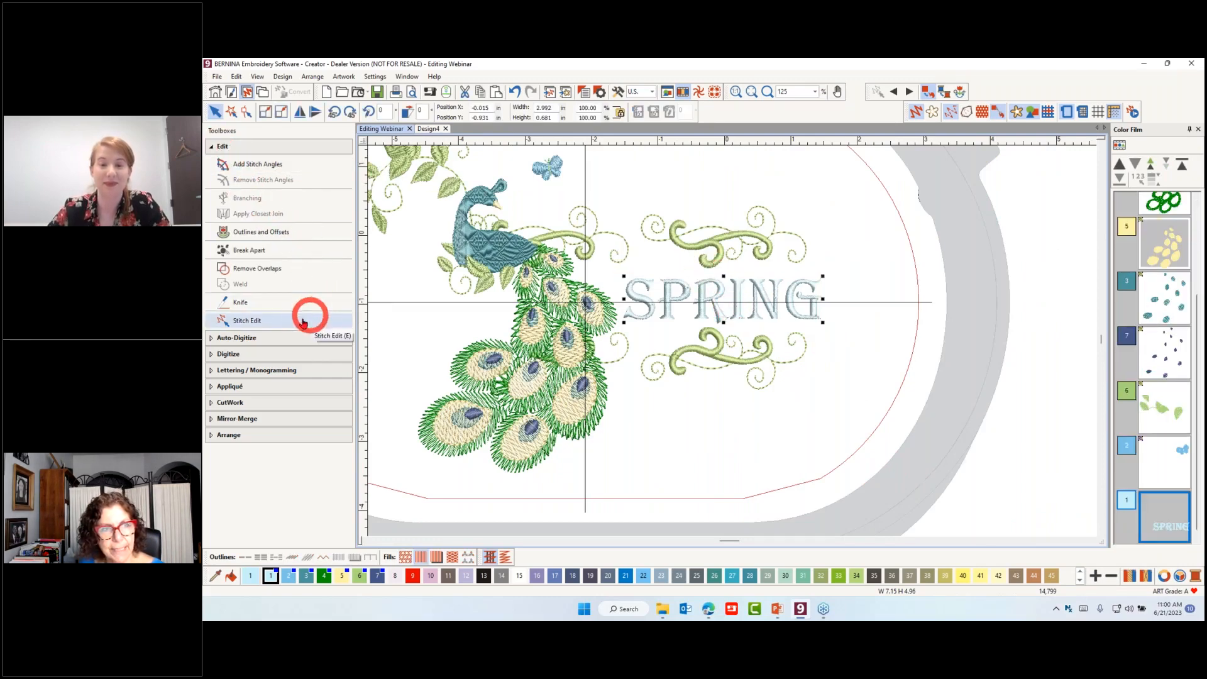
{"action": "left_click", "coordinate": [250, 254]}
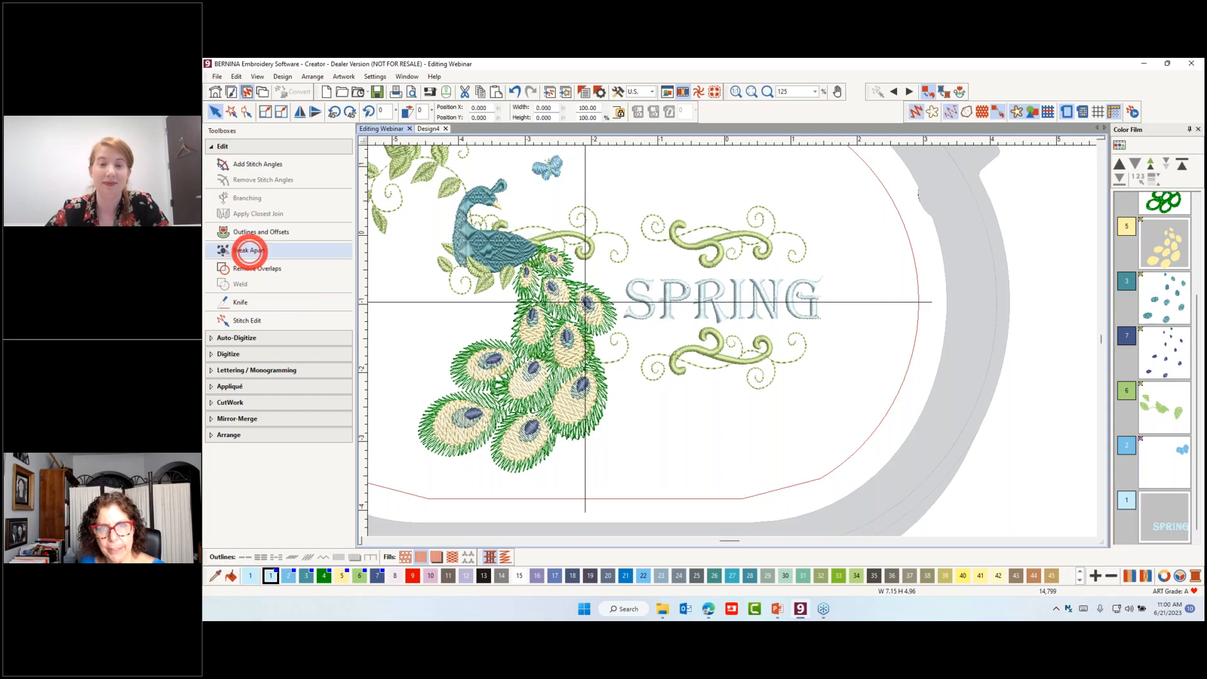
- Check that the letters of SPRING can be selected one at a time, from S through G
{"action": "left_click", "coordinate": [638, 314]}
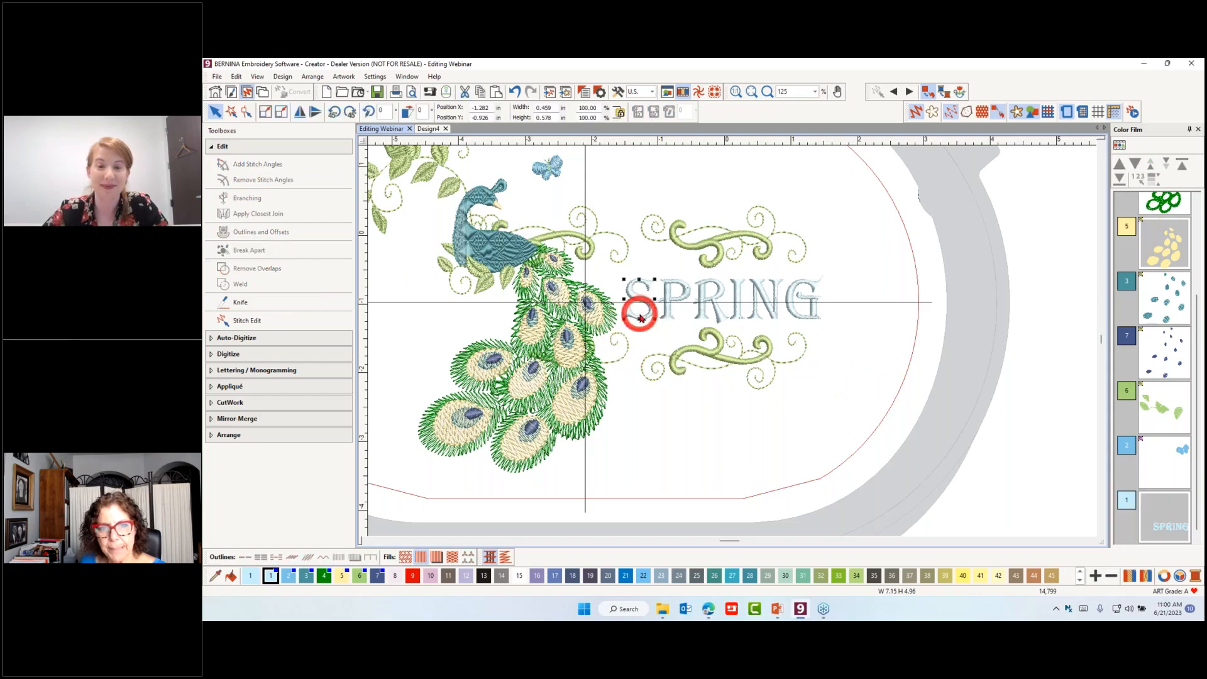
{"action": "left_click", "coordinate": [677, 312]}
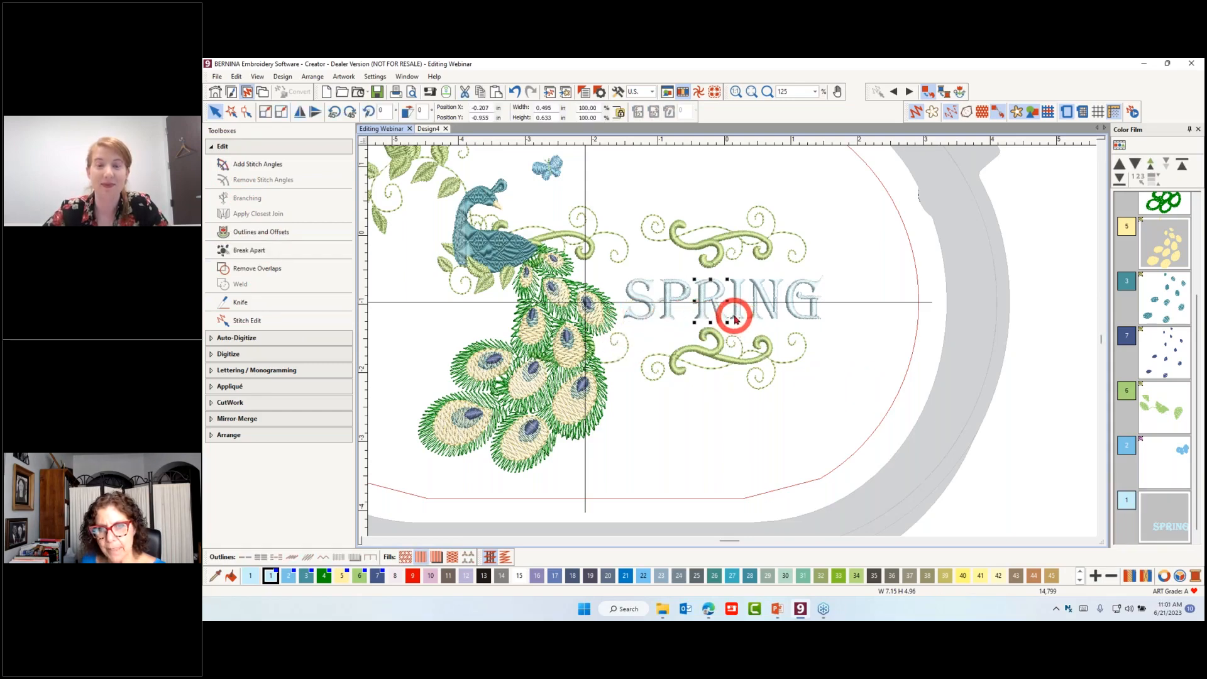
{"action": "left_click", "coordinate": [736, 313]}
{"action": "left_click", "coordinate": [763, 316]}
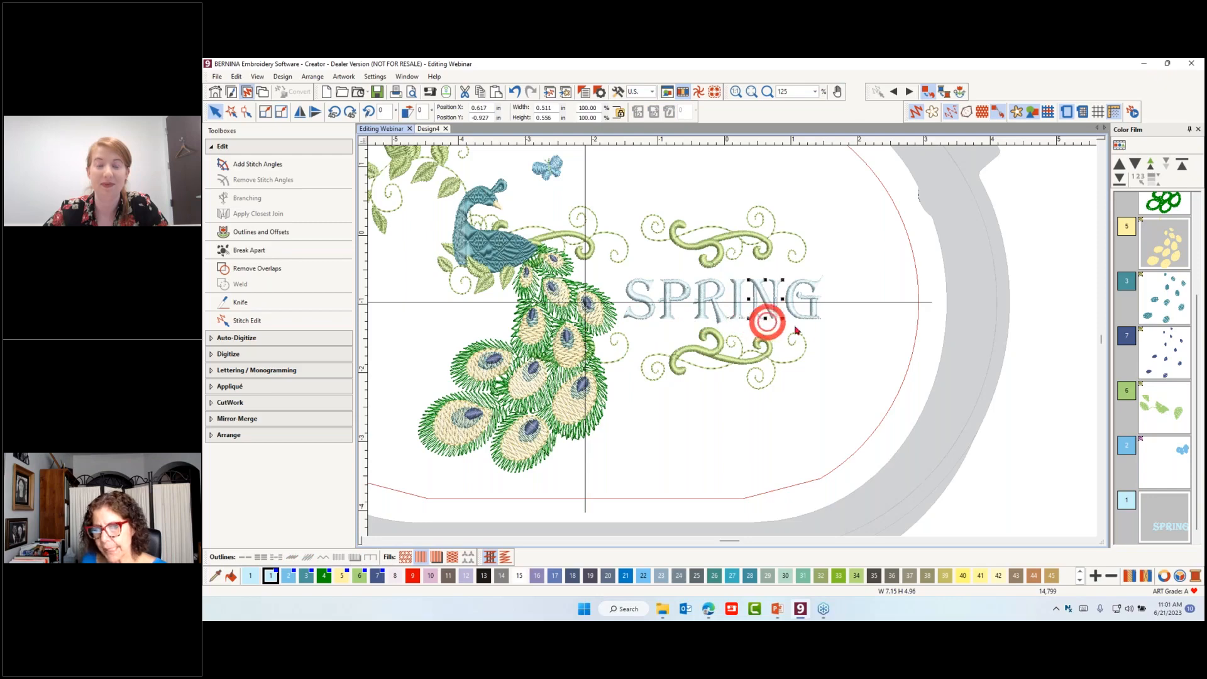
{"action": "left_click", "coordinate": [797, 318]}
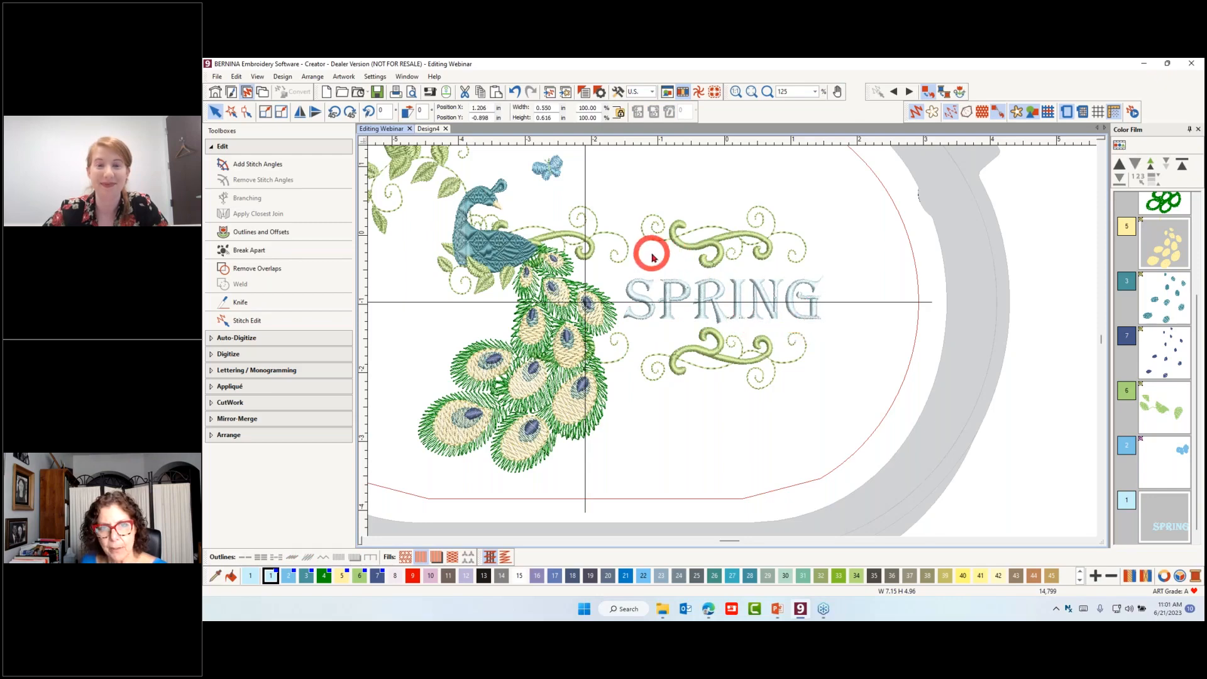
- View the lettering properties of the letters PRING selected together, and of the letter P alone
{"action": "left_click_drag", "start_coordinate": [653, 258], "coordinate": [847, 338]}
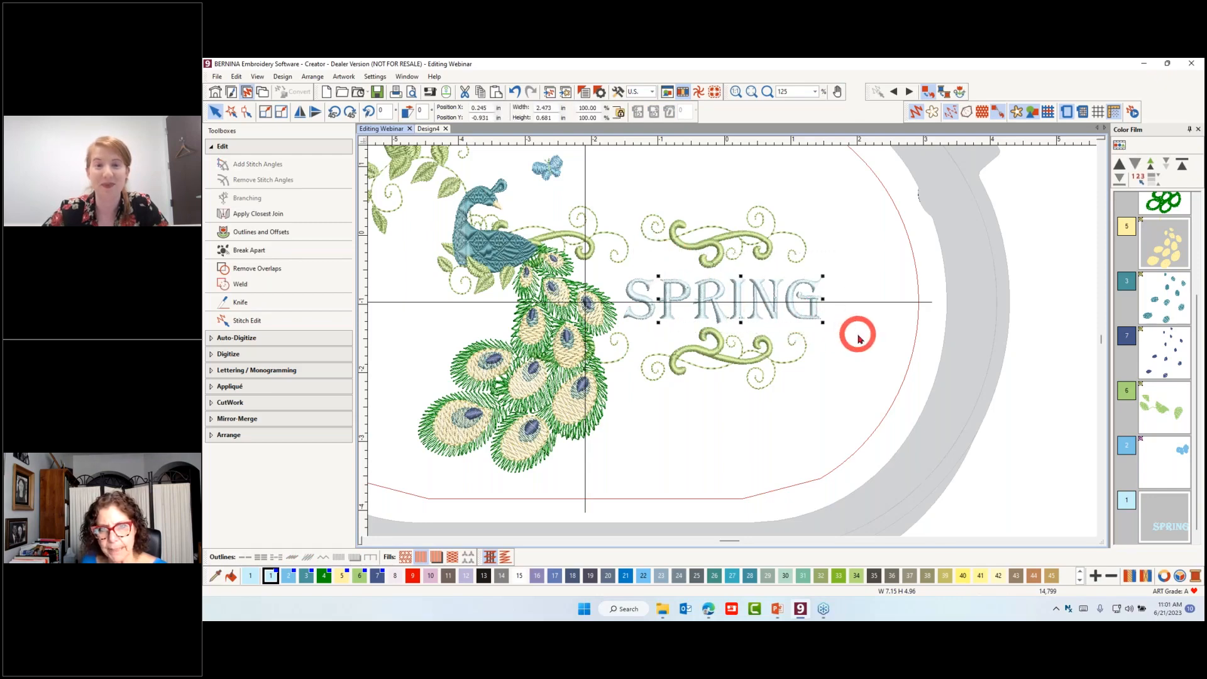
{"action": "double_click", "coordinate": [812, 315]}
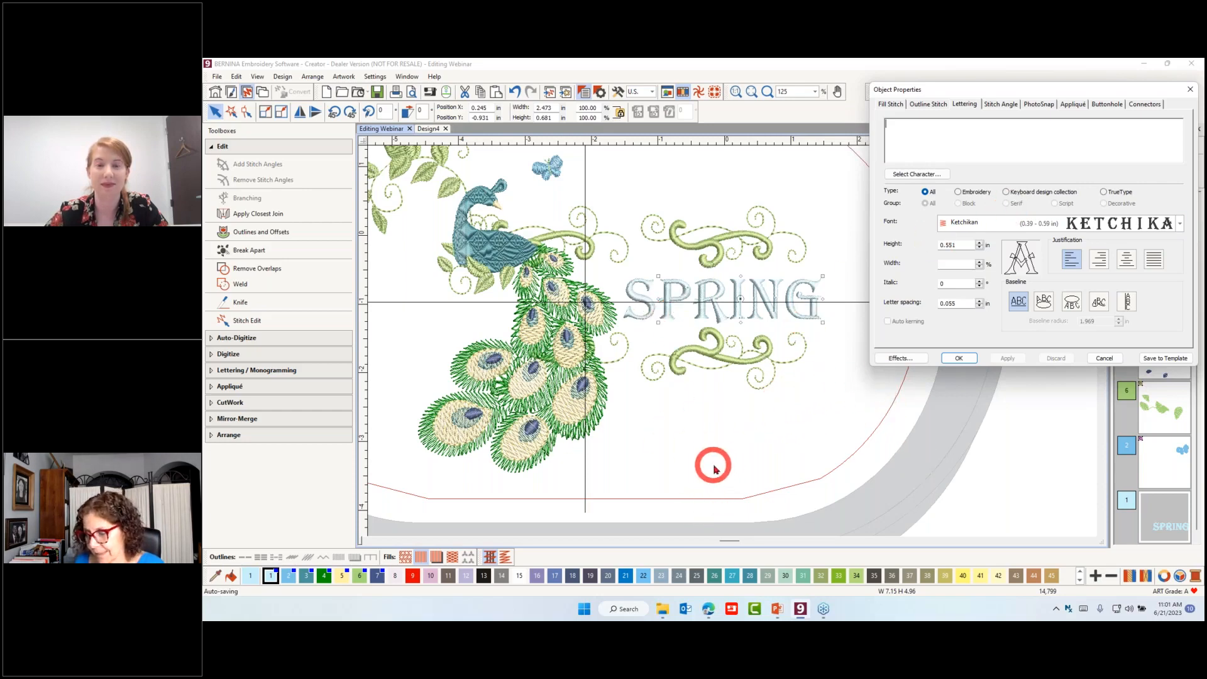
{"action": "left_click", "coordinate": [744, 444]}
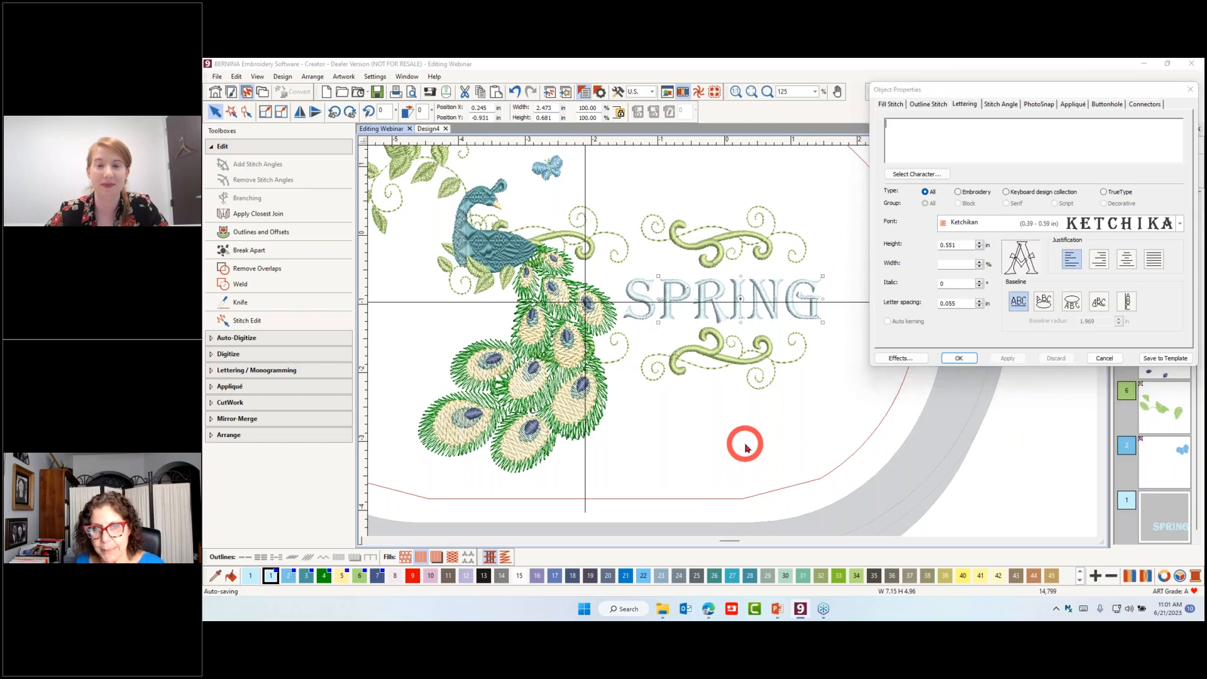
{"action": "left_click", "coordinate": [675, 297]}
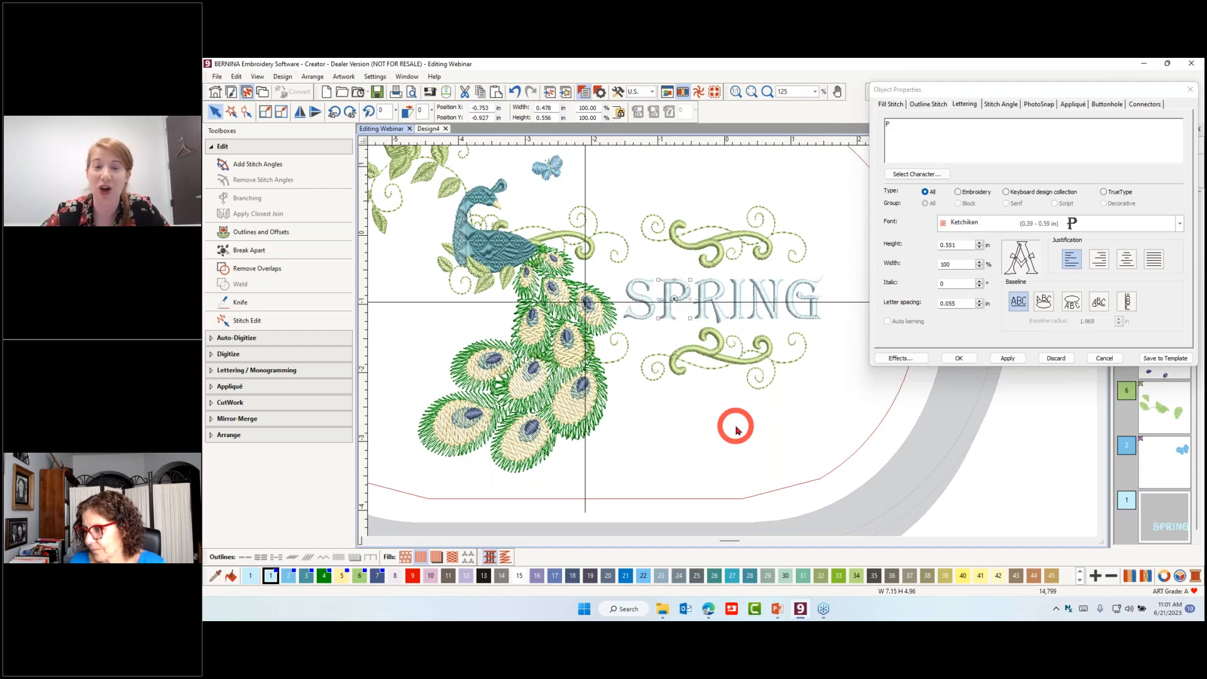
{"action": "left_click", "coordinate": [1189, 90]}
- Show the Save As options for Editing Webinar on the Desktop, including the BERNINA All-in-One V9 (ART90) file type, and cancel without saving
{"action": "left_click", "coordinate": [217, 76]}
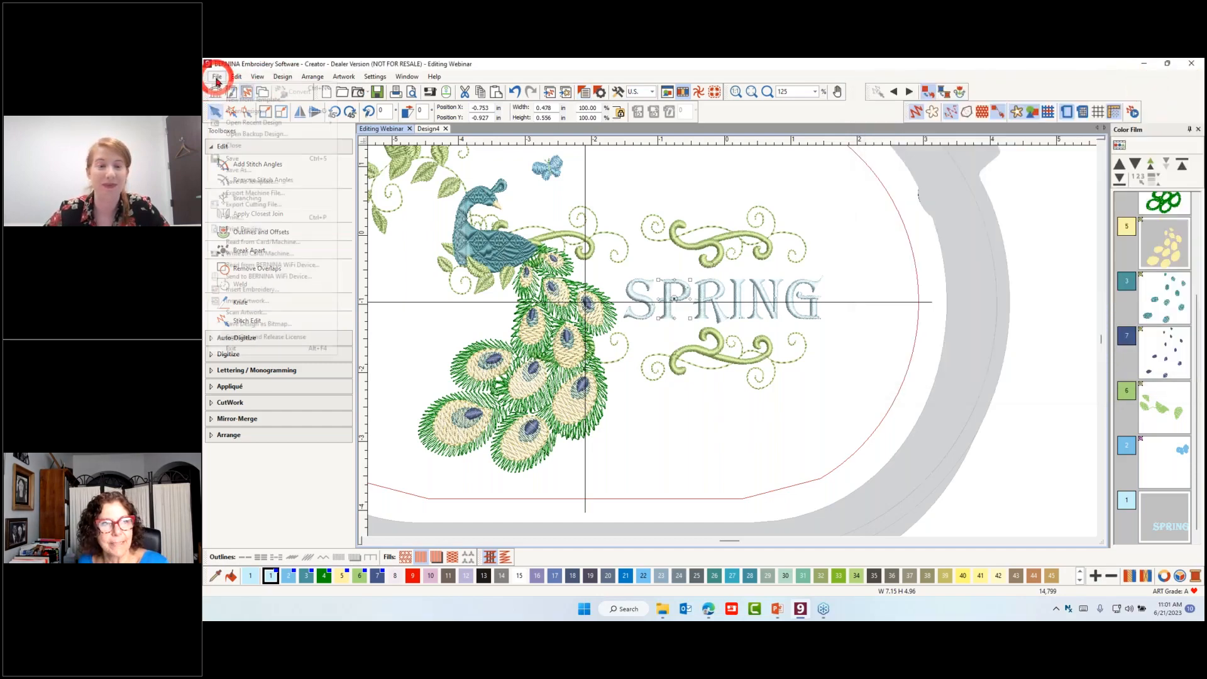
{"action": "left_click", "coordinate": [227, 168]}
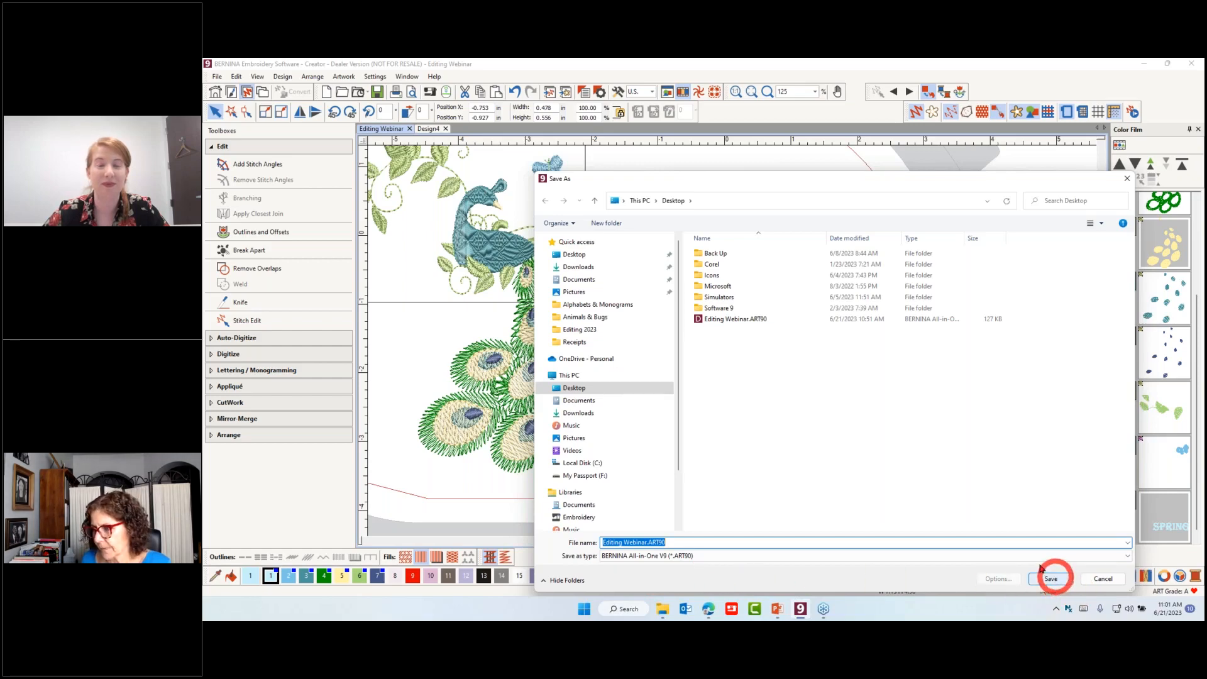
{"action": "left_click_drag", "start_coordinate": [1130, 176], "coordinate": [1129, 174]}
{"action": "left_click", "coordinate": [1125, 179]}
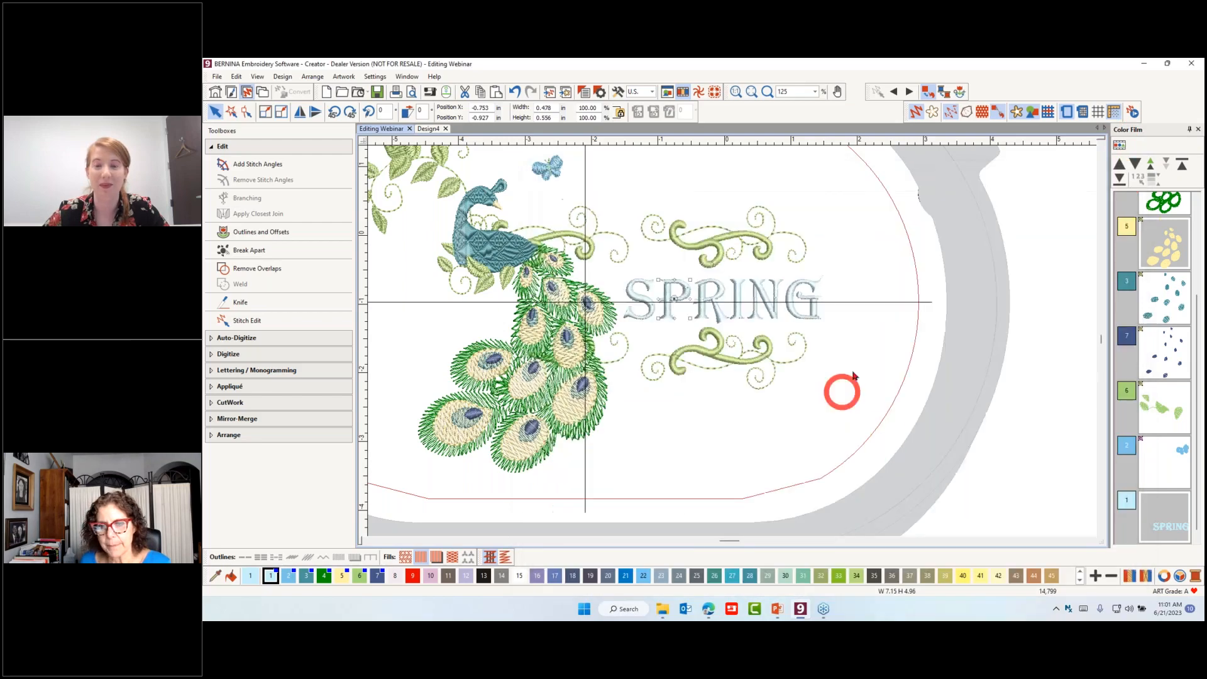
{"action": "left_click", "coordinate": [217, 76]}
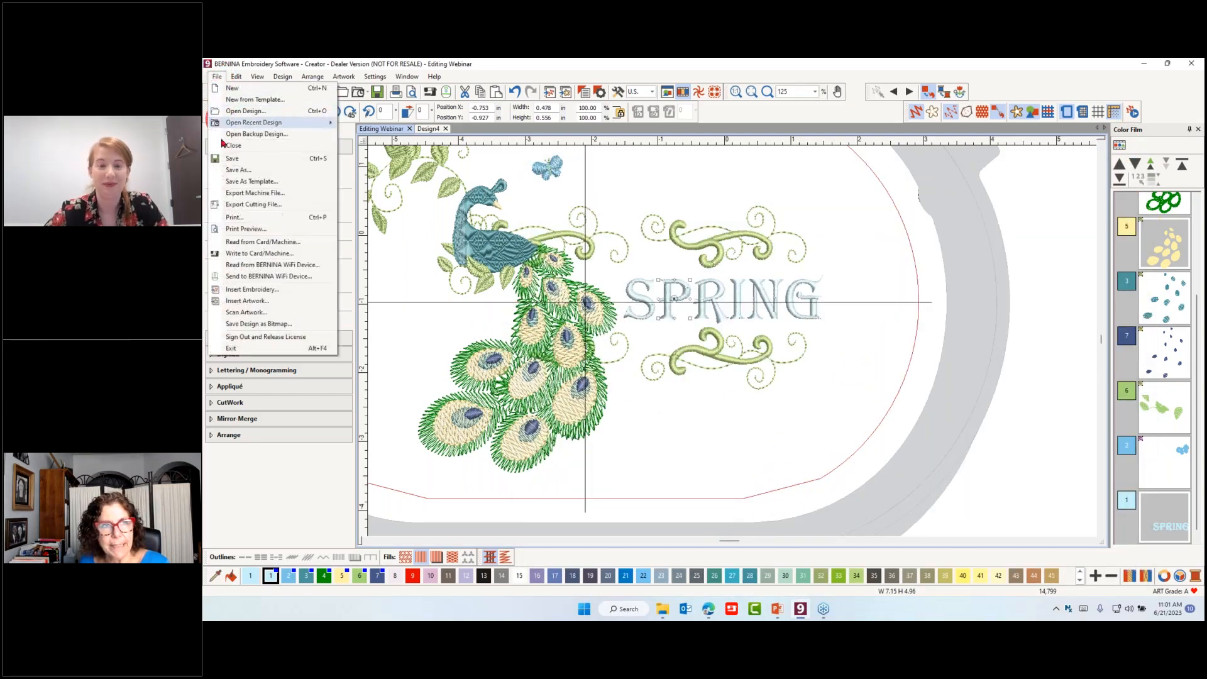
{"action": "left_click", "coordinate": [230, 169]}
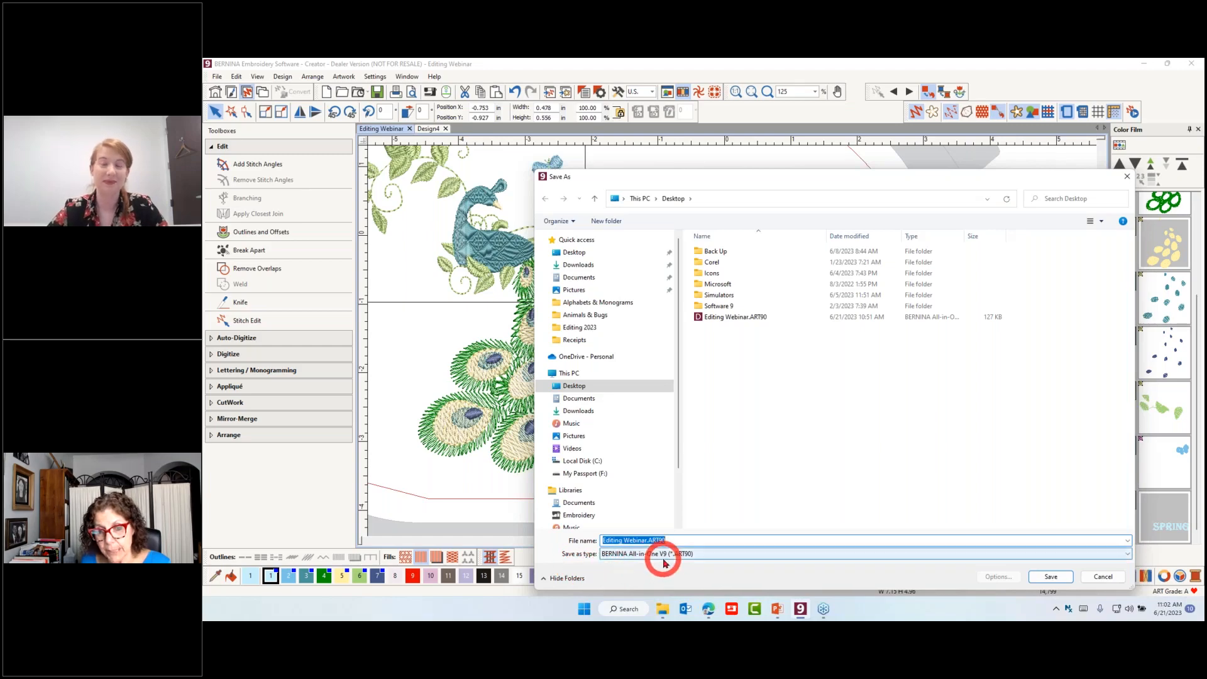
{"action": "left_click", "coordinate": [1126, 178]}
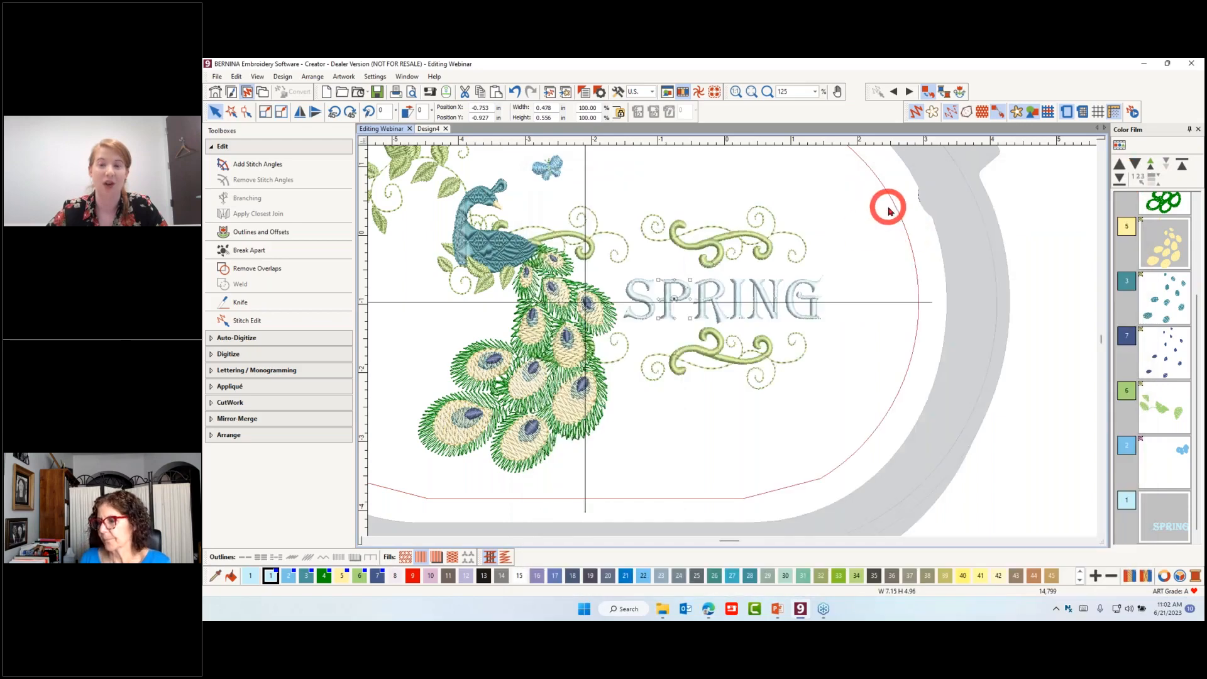